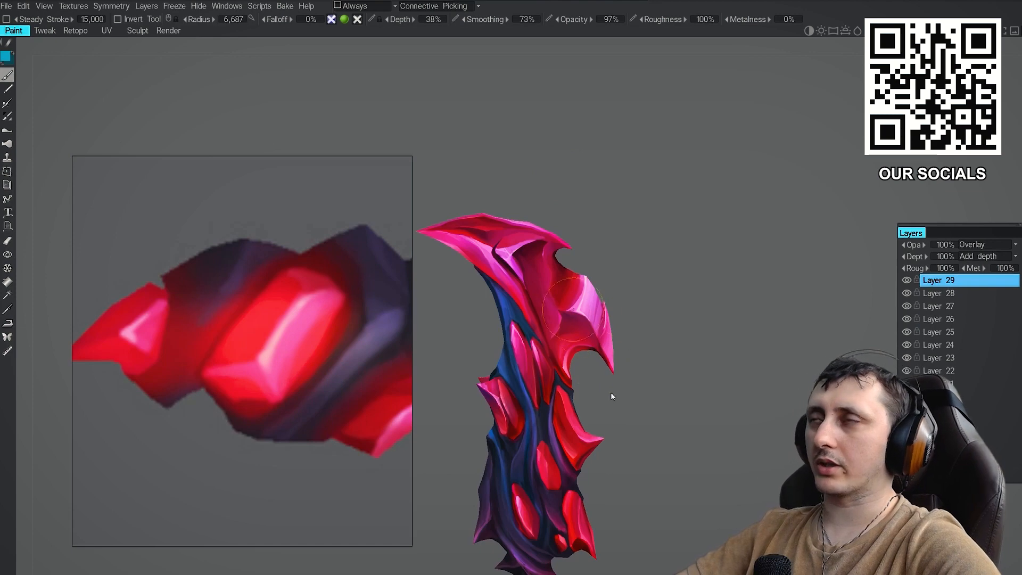
alt+right_drag(611, 393, 548, 276)
mouse_move(548, 277)
alt+mouse_down()
mouse_move(501, 243)
mouse_move(560, 317)
alt+mouse_up()
alt+middle_drag(588, 367, 574, 338)
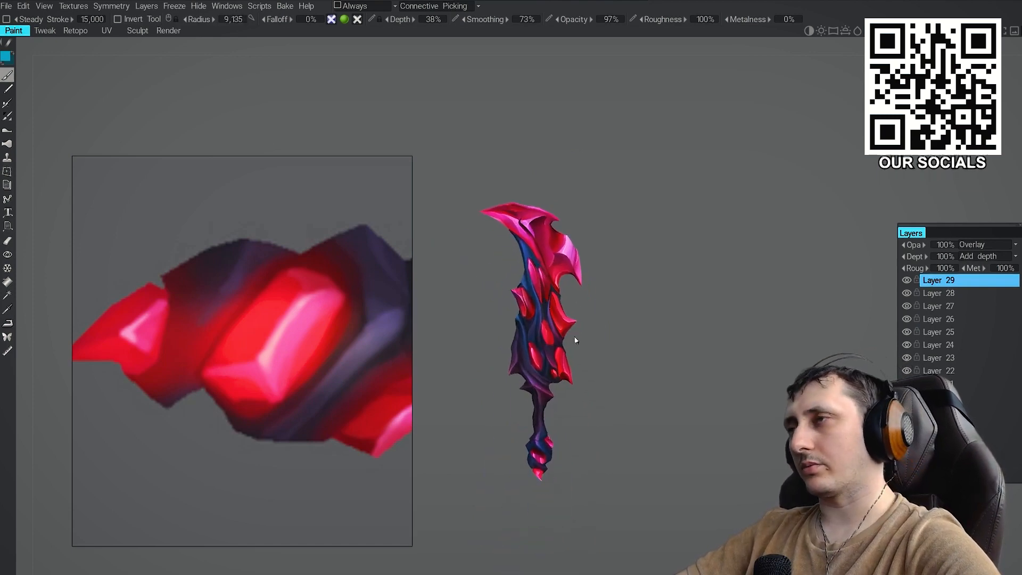
alt+right_drag(574, 337, 582, 331)
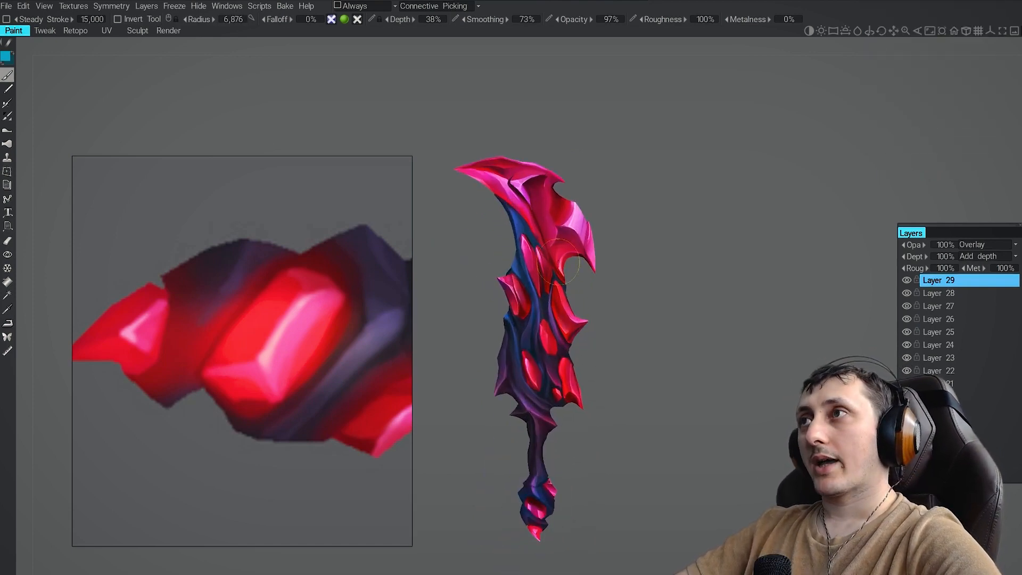
mouse_move(534, 233)
alt+right_down()
mouse_move(585, 354)
mouse_move(564, 320)
alt+right_up()
key(e)
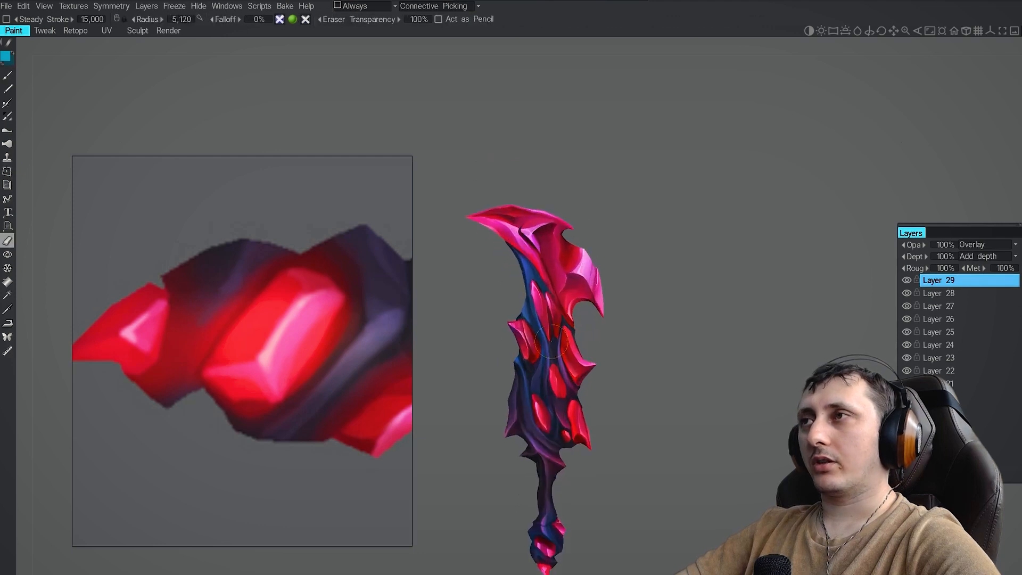
key(b)
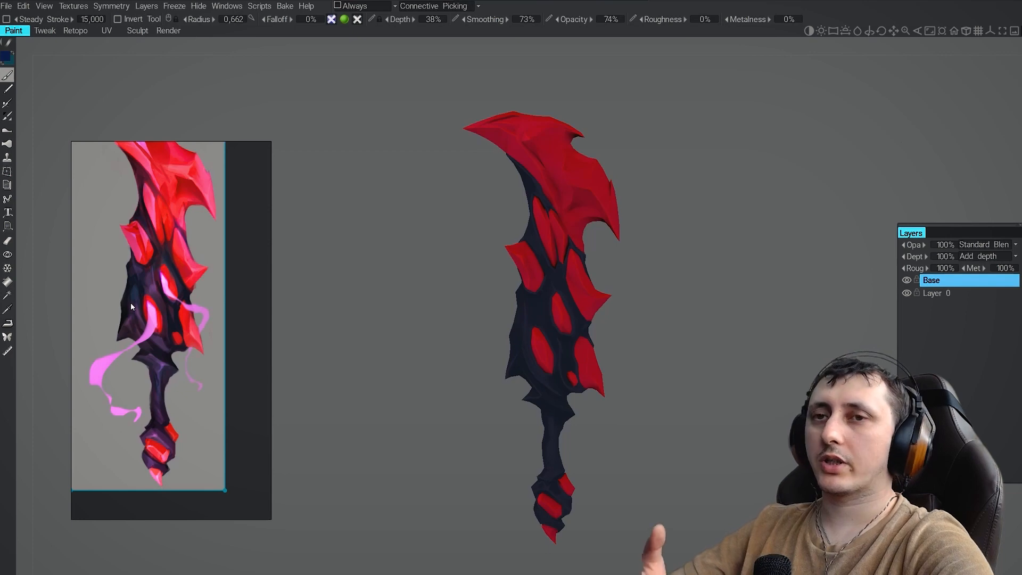
Examine the painted sword concept and the gem and orb references beneath it on the reference board
scroll(138, 307, up, 1)
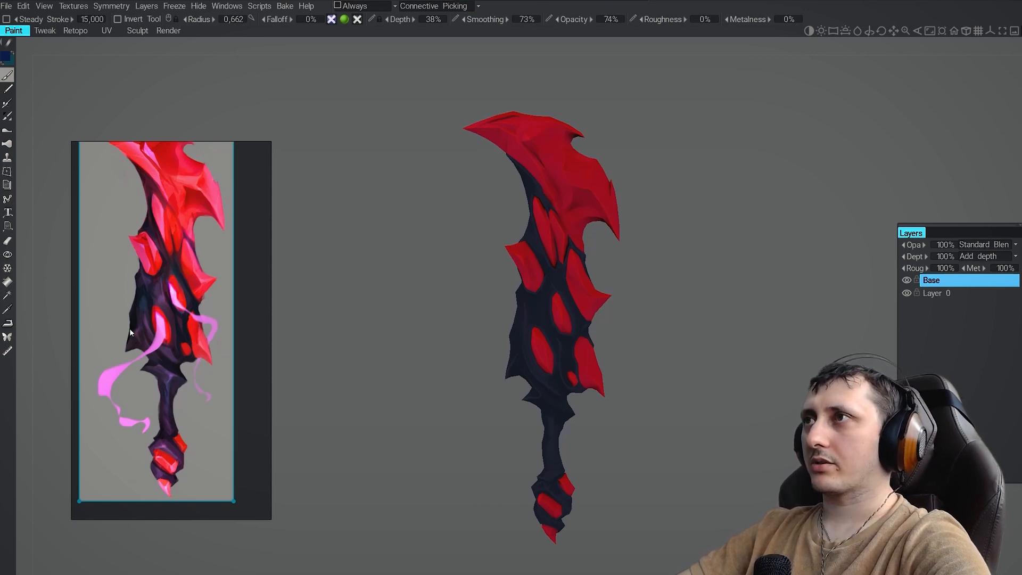
middle_drag(150, 324, 149, 337)
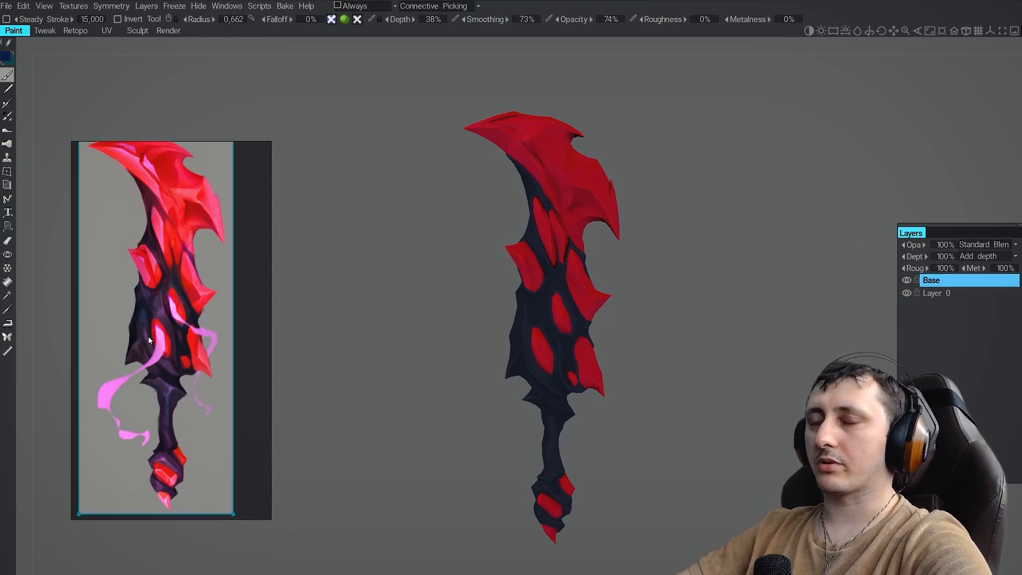
scroll(148, 336, down, 2)
middle_drag(205, 348, 215, 284)
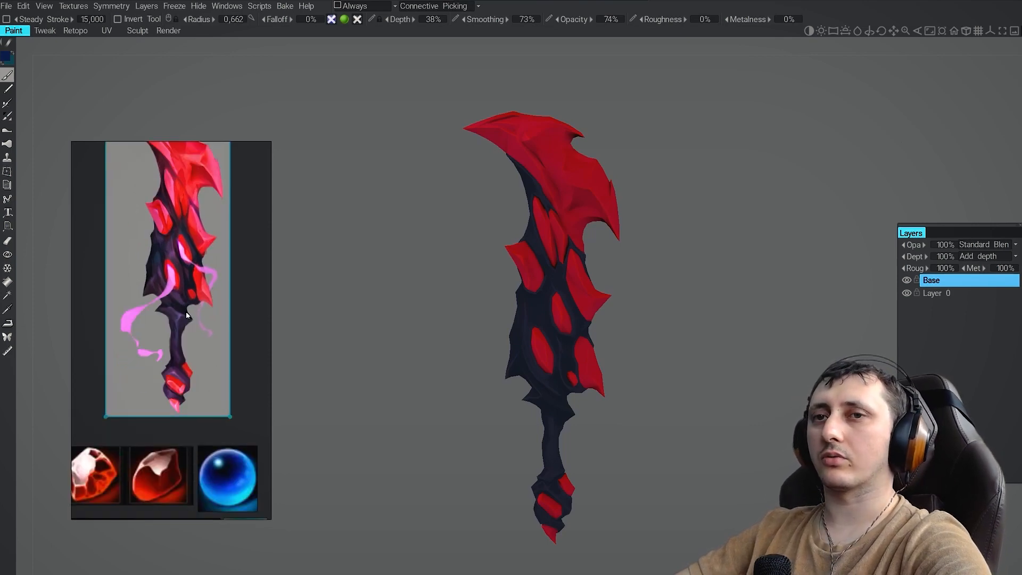
scroll(187, 313, down, 2)
middle_drag(206, 385, 210, 311)
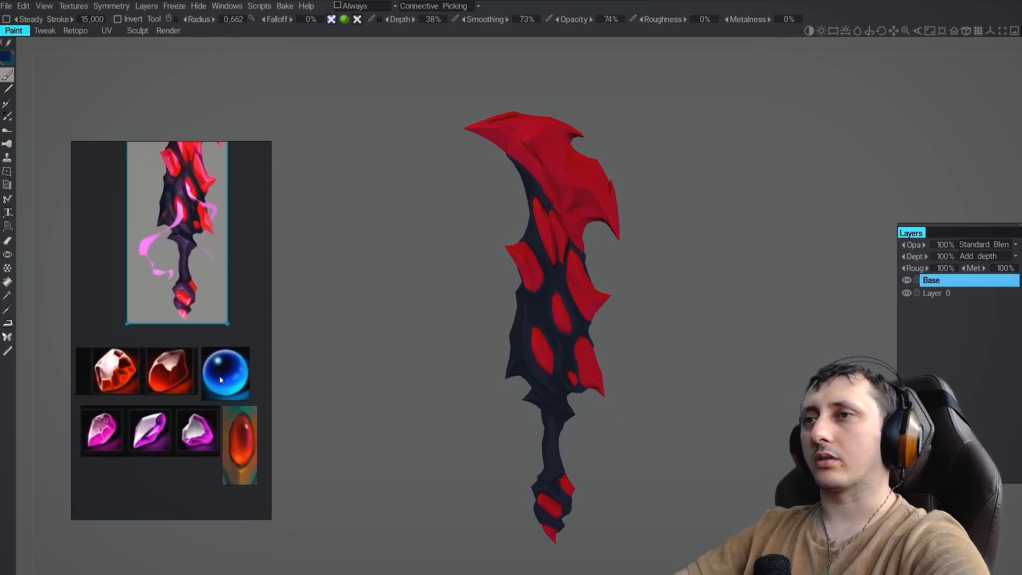
scroll(205, 397, up, 1)
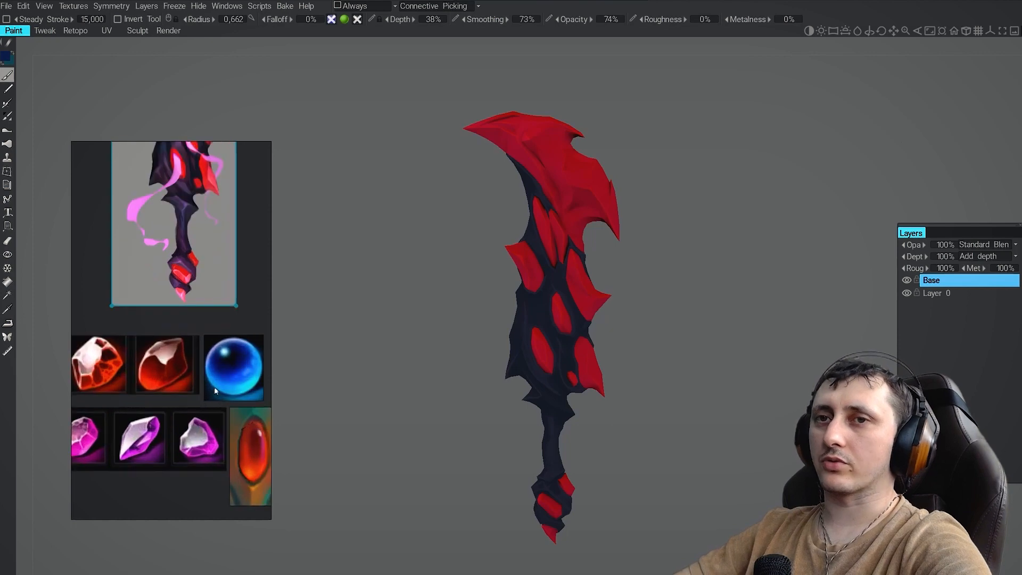
middle_drag(211, 369, 208, 382)
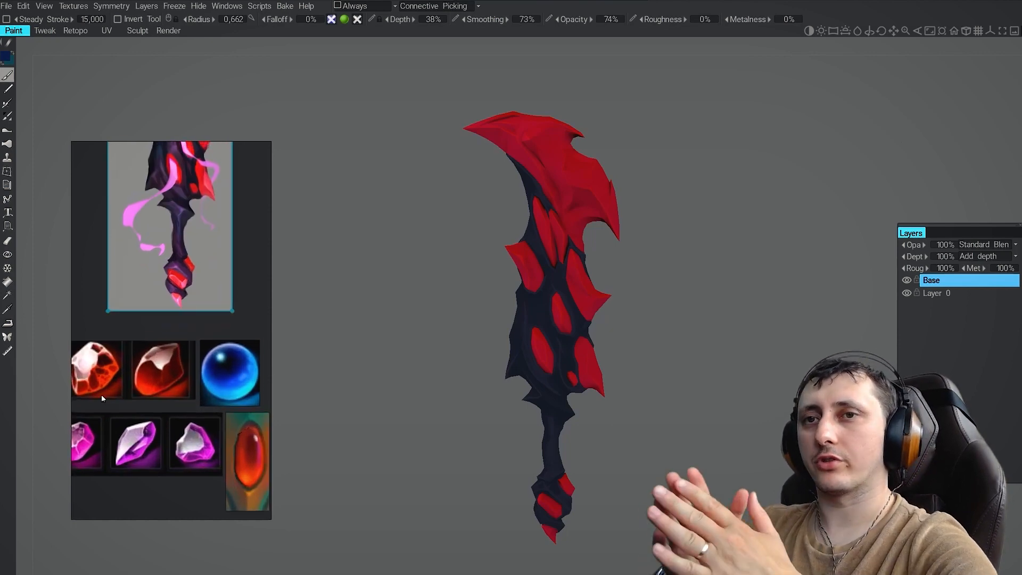
Enlarge the reference board window slightly so it shows more of the gem image rows
drag(72, 520, 51, 526)
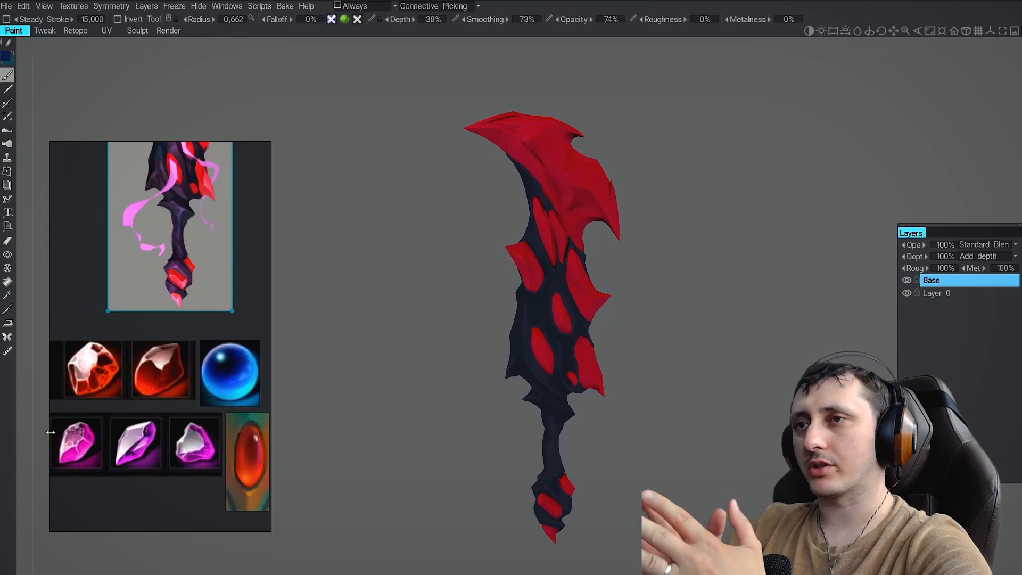
drag(51, 438, 55, 436)
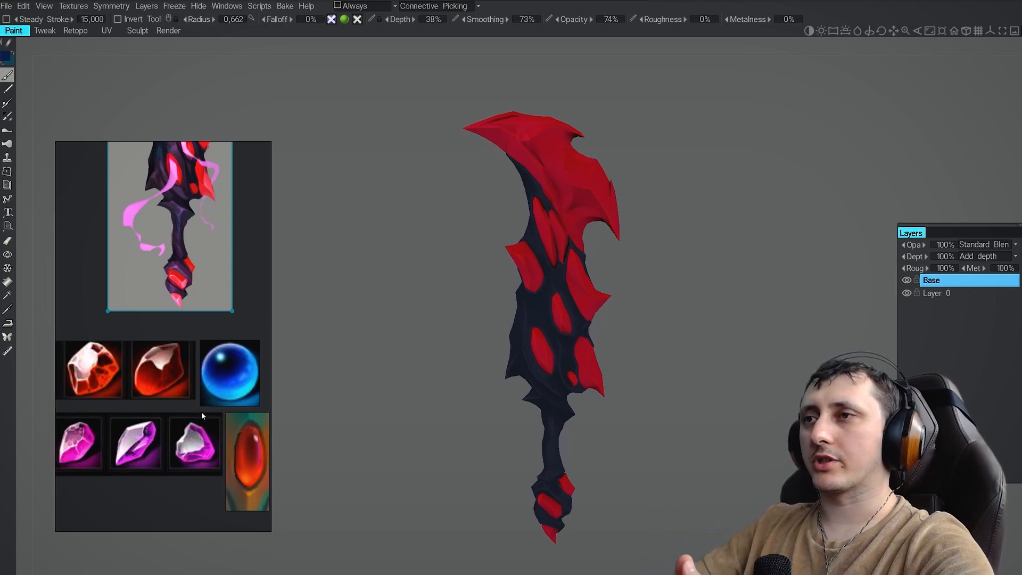
drag(271, 390, 275, 391)
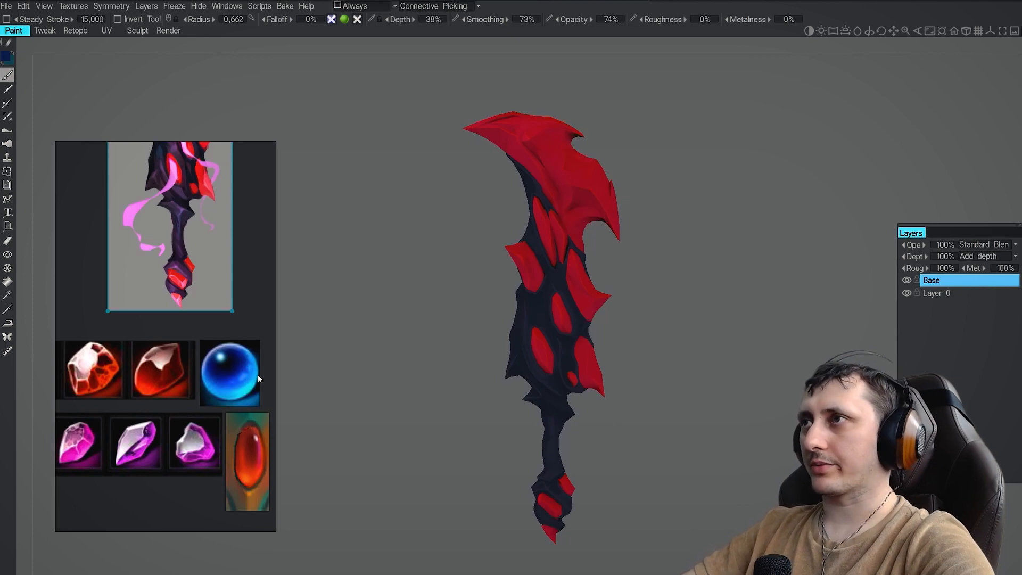
Compare the light, shadow and highlight placement on the blue orb and the faceted red gem references
scroll(226, 380, up, 2)
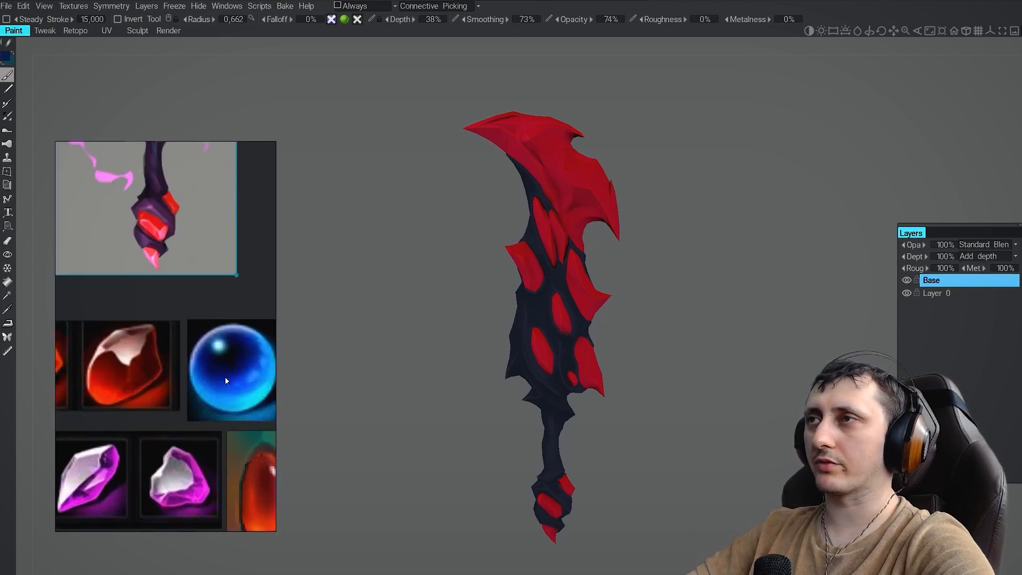
scroll(225, 376, up, 2)
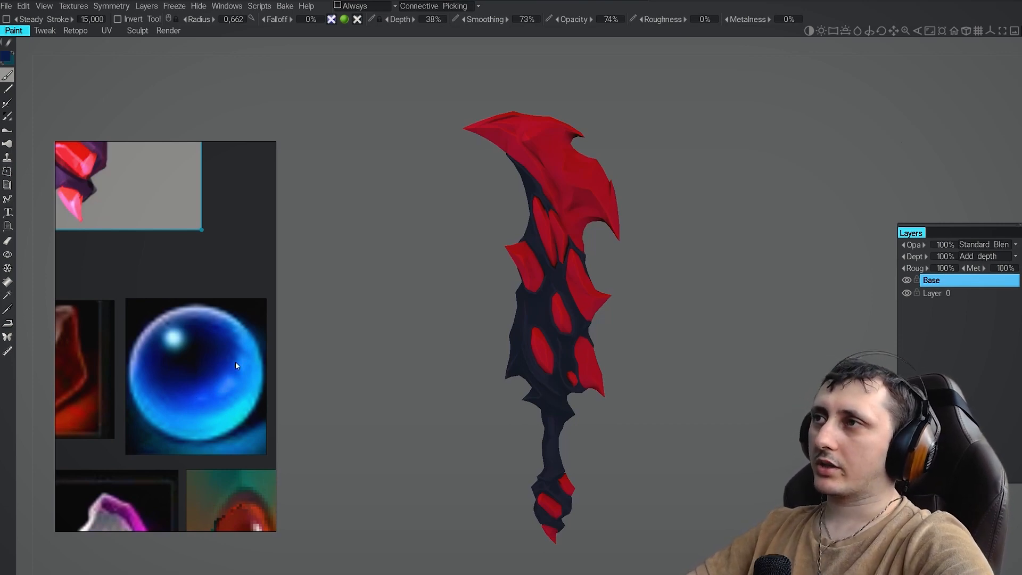
scroll(236, 363, down, 7)
scroll(206, 363, up, 8)
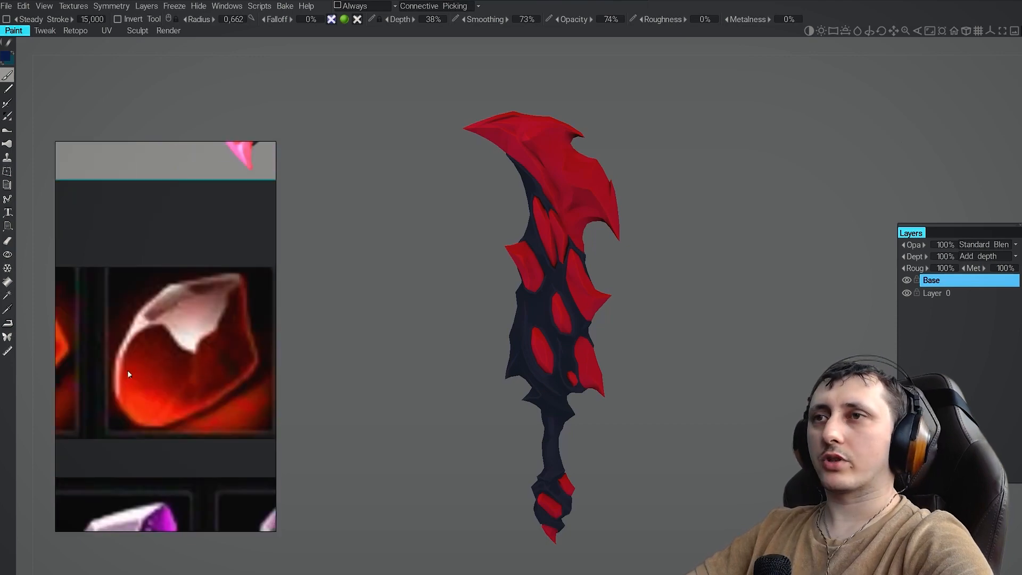
scroll(168, 362, down, 3)
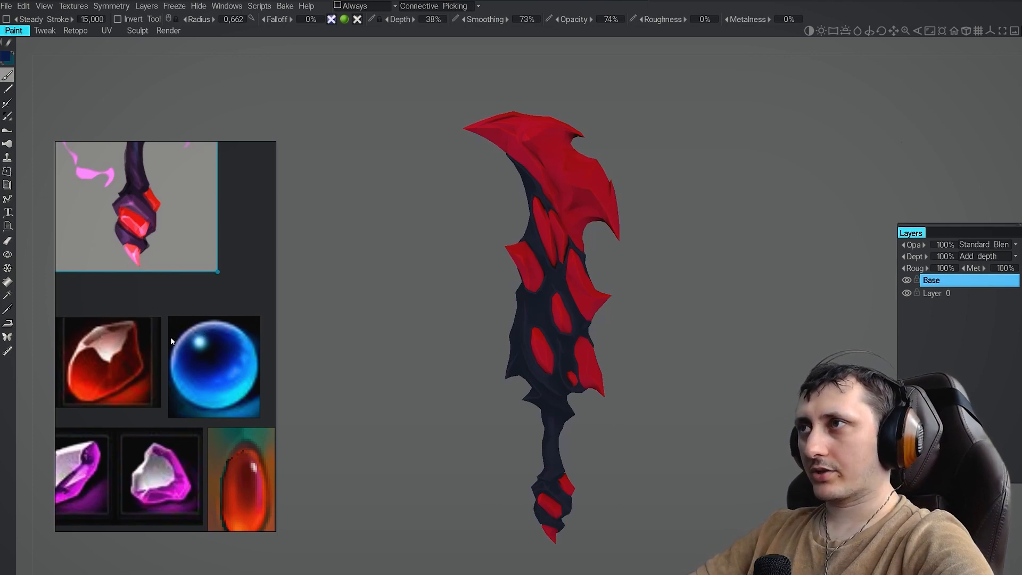
scroll(187, 361, up, 2)
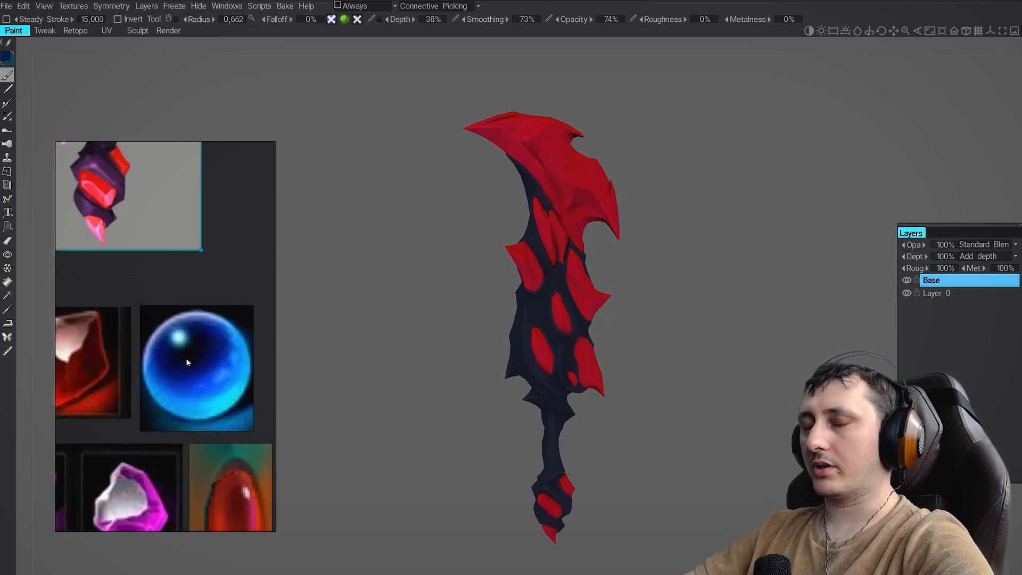
scroll(187, 362, up, 3)
scroll(183, 369, down, 5)
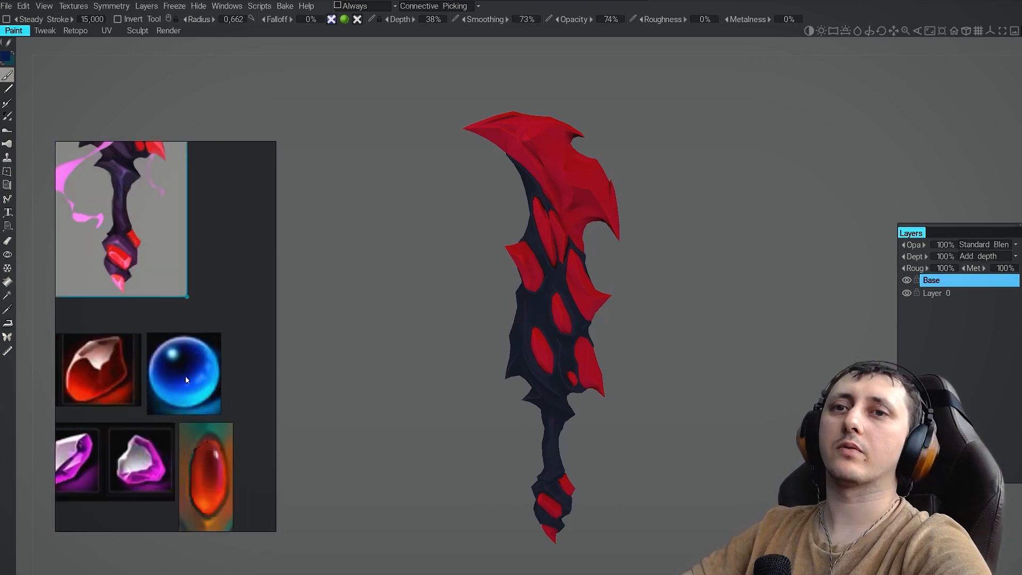
scroll(186, 380, up, 3)
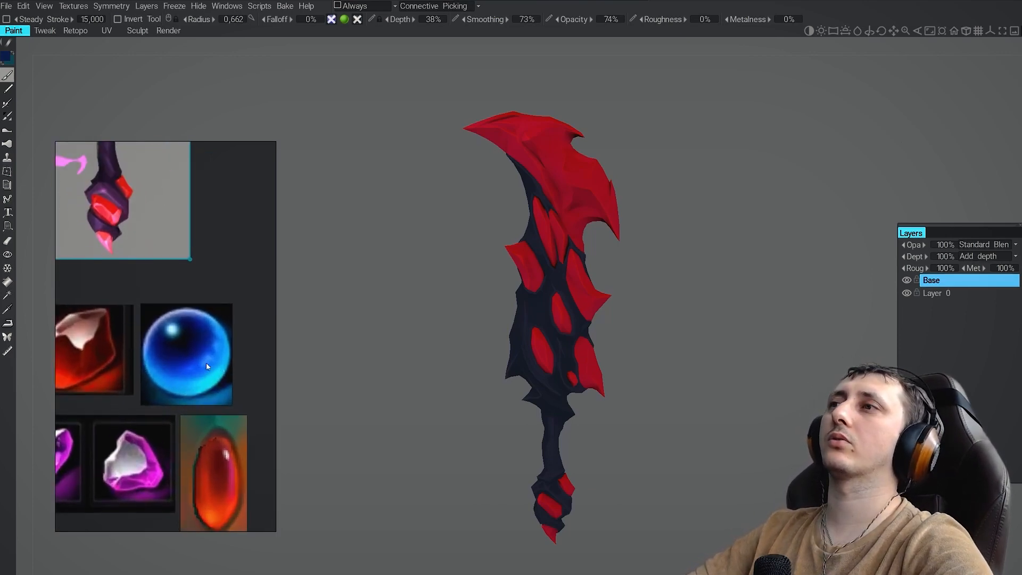
scroll(207, 366, up, 3)
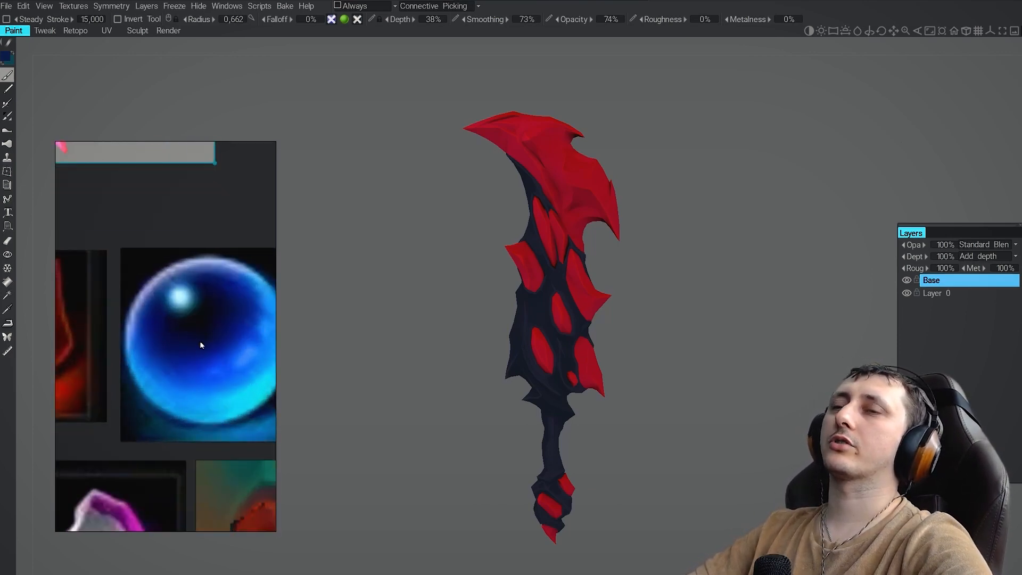
scroll(201, 346, down, 3)
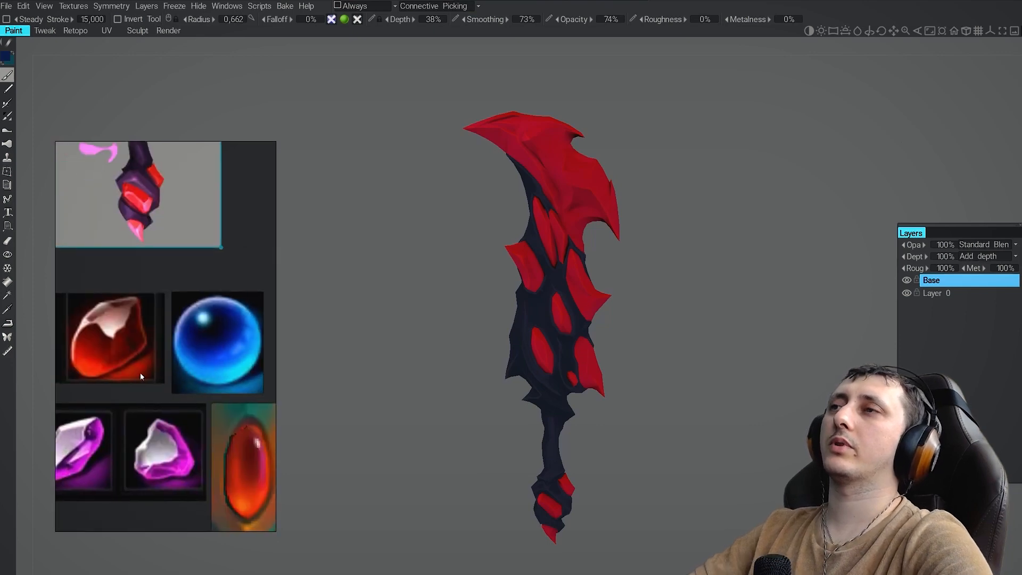
Examine the highlights and inner glow on the blue orb, the oval red gem and the purple crystal references
middle_drag(141, 377, 107, 375)
scroll(233, 328, up, 5)
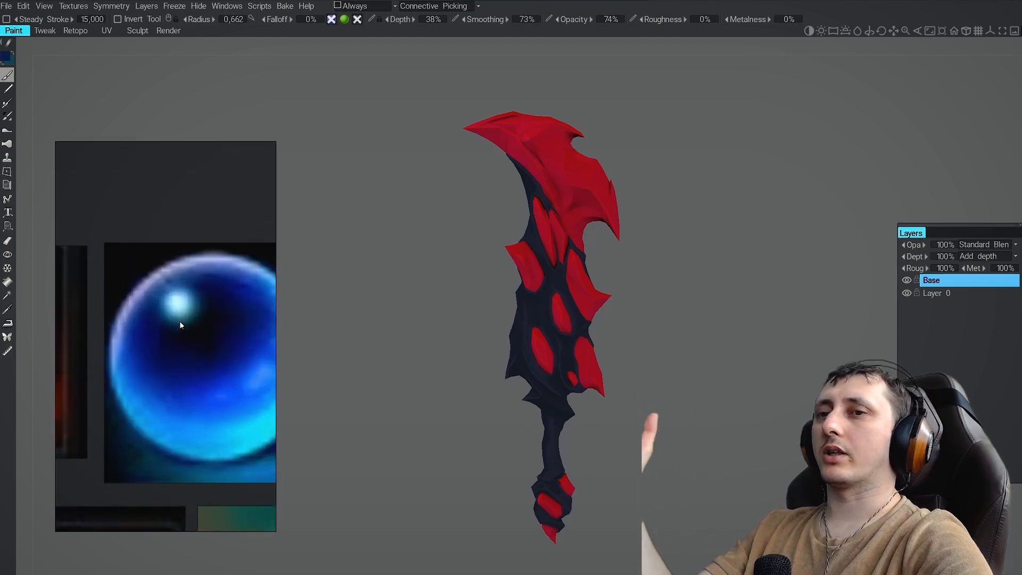
scroll(179, 321, down, 2)
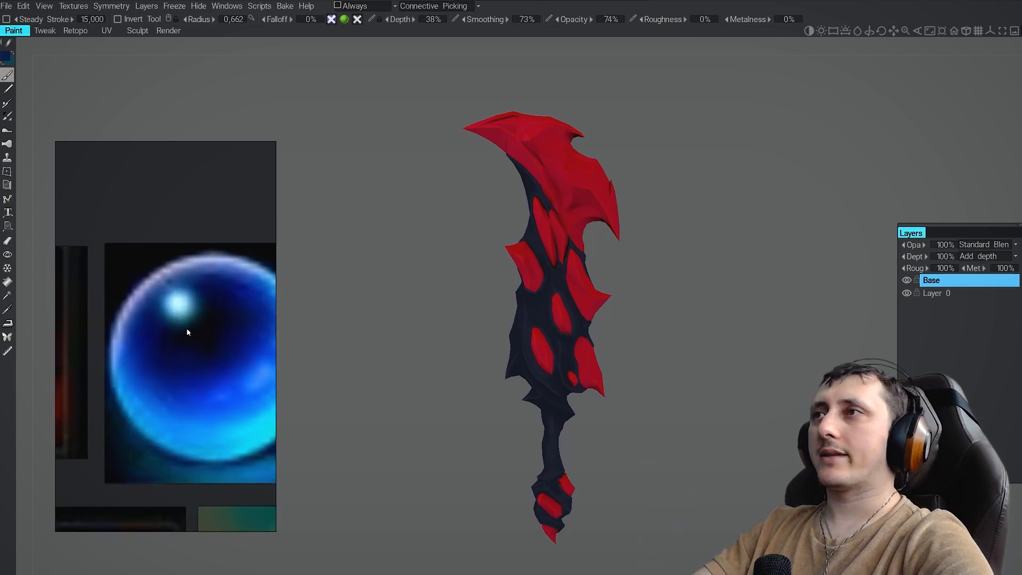
scroll(153, 360, down, 2)
scroll(154, 362, up, 3)
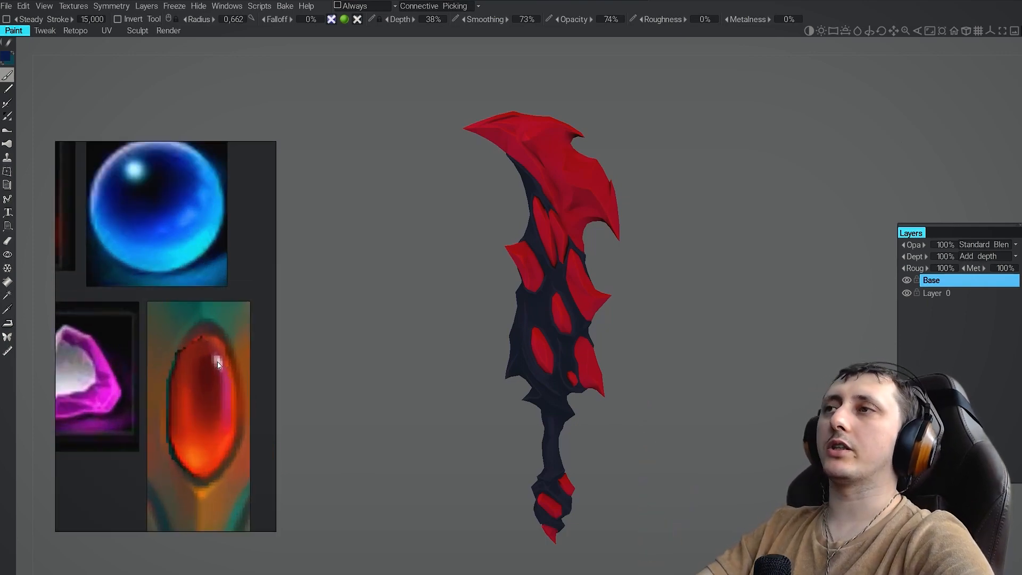
scroll(156, 365, up, 3)
scroll(155, 363, down, 4)
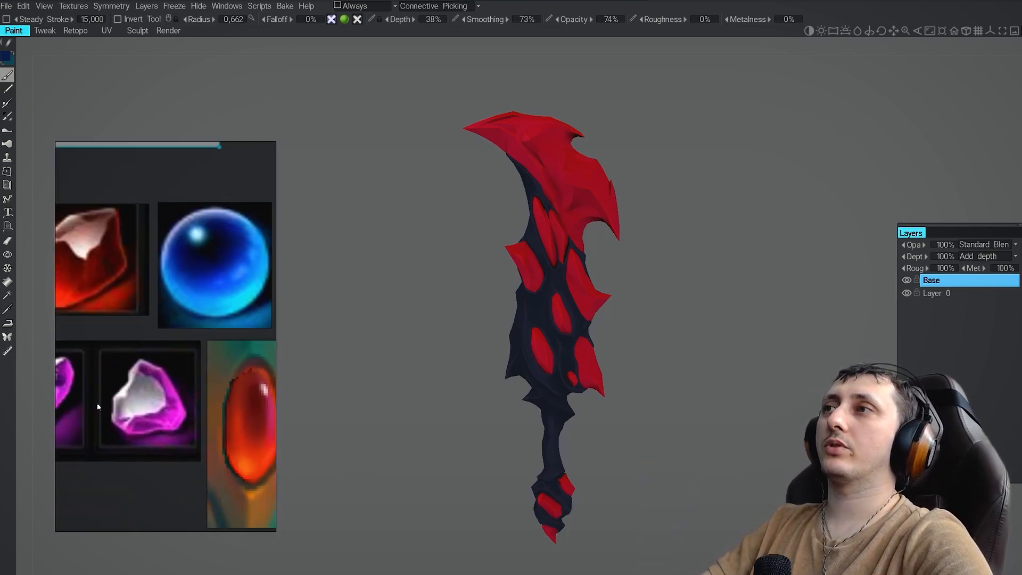
scroll(151, 349, up, 4)
scroll(152, 352, down, 2)
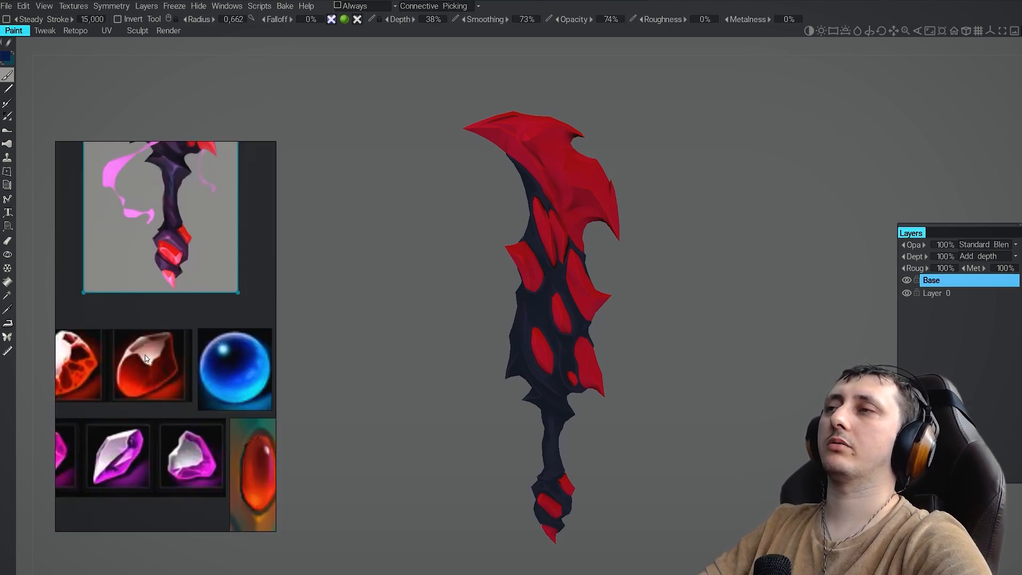
Study the blue orb reference up close, focusing on its bright highlight, dark core and glowing lower rim
scroll(147, 358, up, 5)
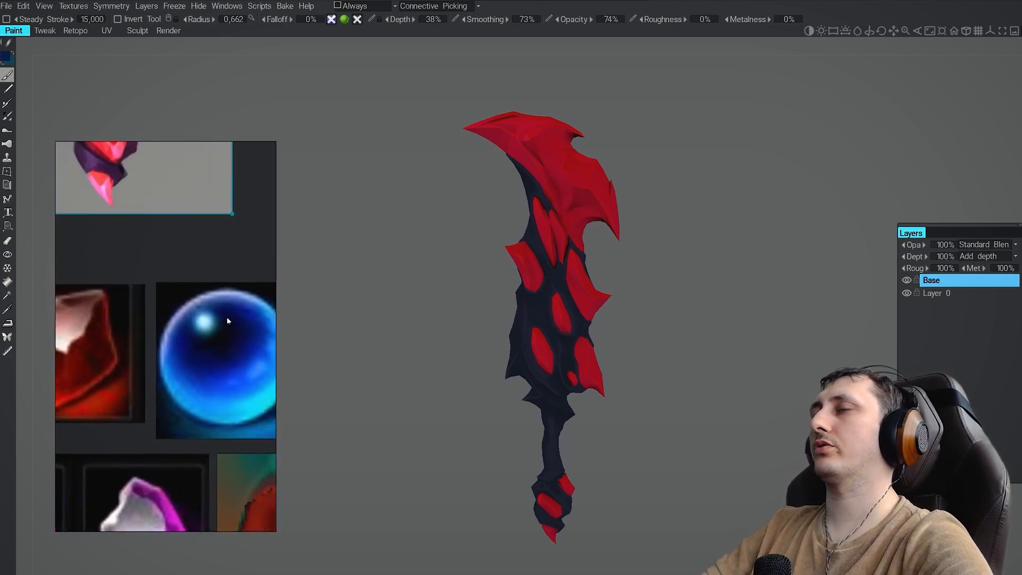
scroll(215, 316, up, 3)
scroll(211, 326, up, 2)
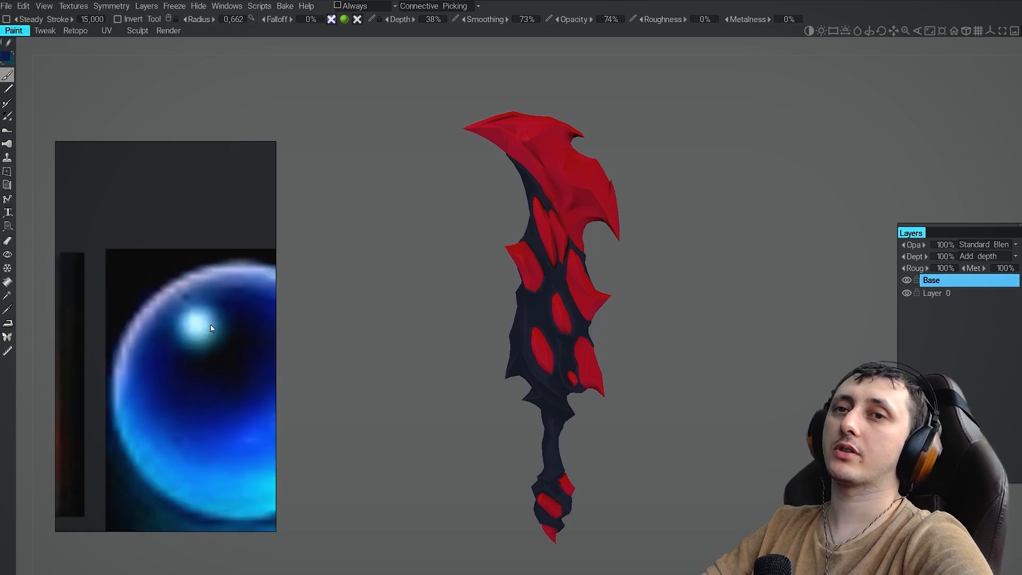
scroll(211, 327, down, 4)
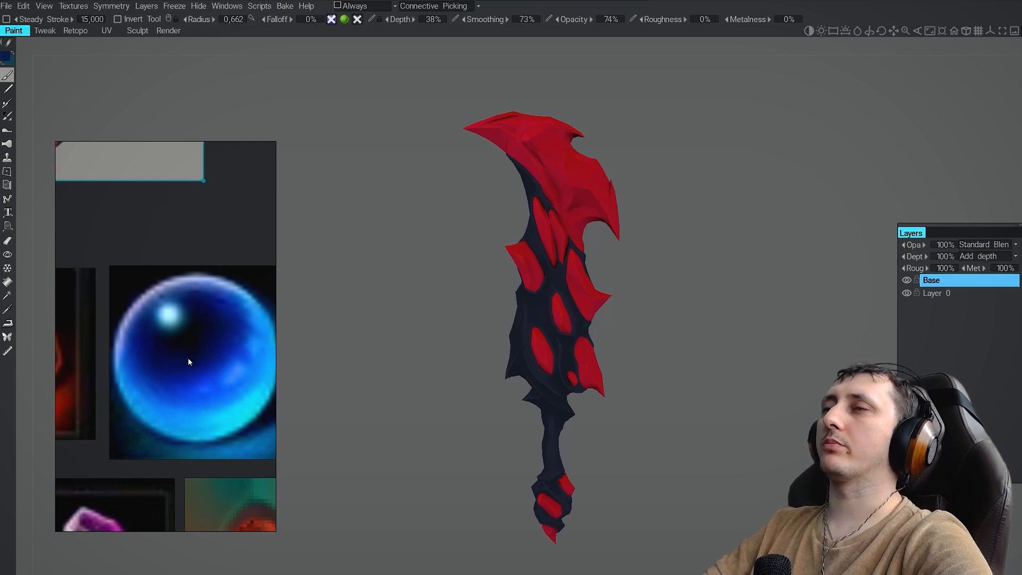
scroll(219, 363, down, 3)
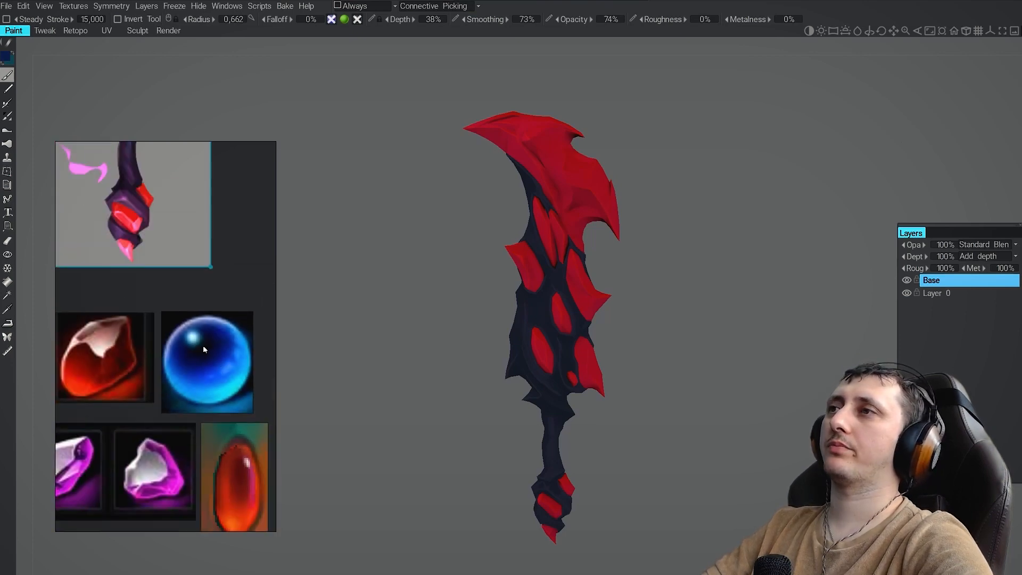
scroll(201, 342, up, 3)
scroll(172, 328, down, 2)
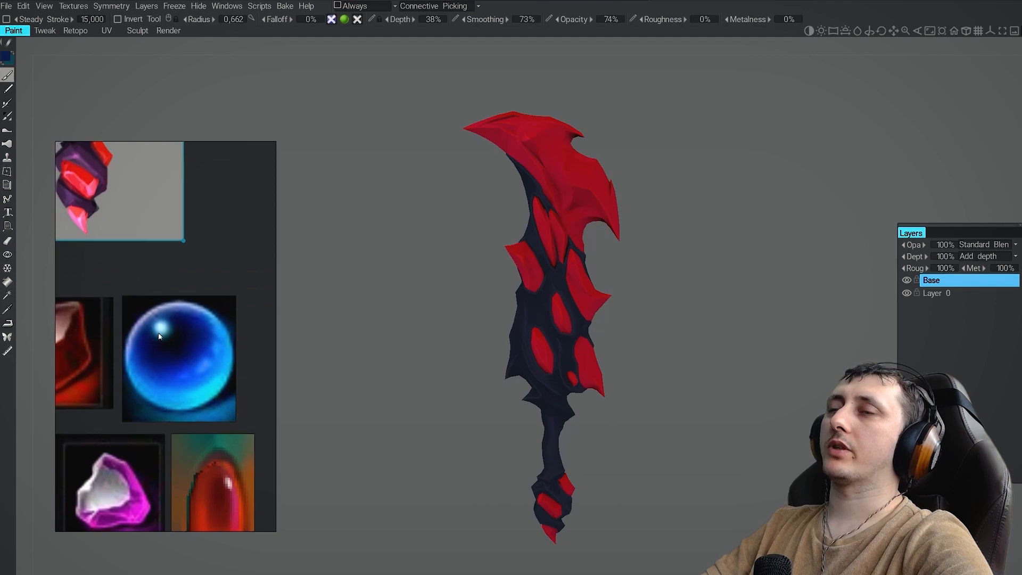
middle_drag(158, 334, 167, 327)
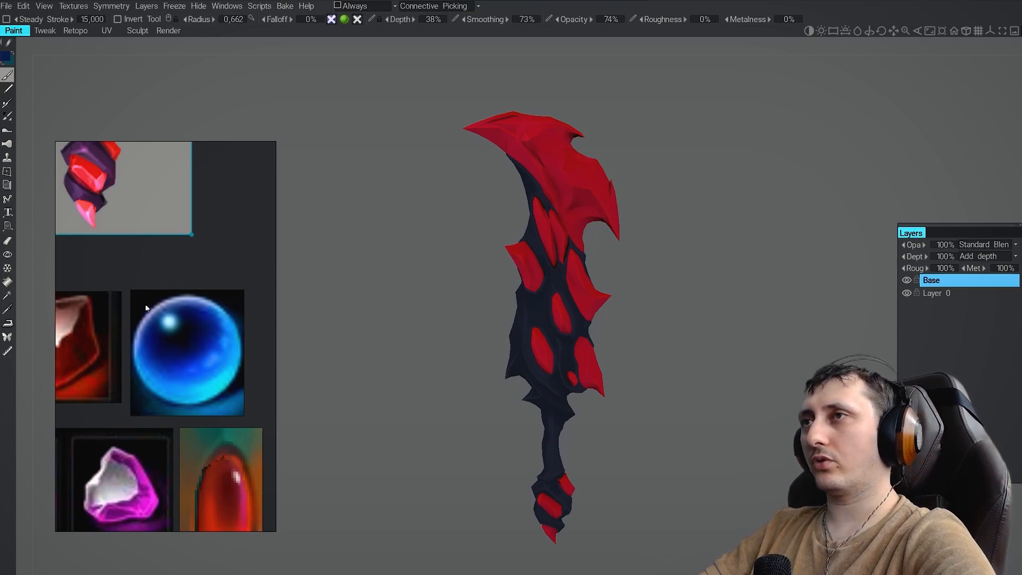
Examine the white highlight and its sharp dark edge on the smooth red gem reference up close
scroll(171, 349, down, 3)
middle_drag(114, 363, 177, 356)
scroll(178, 356, up, 8)
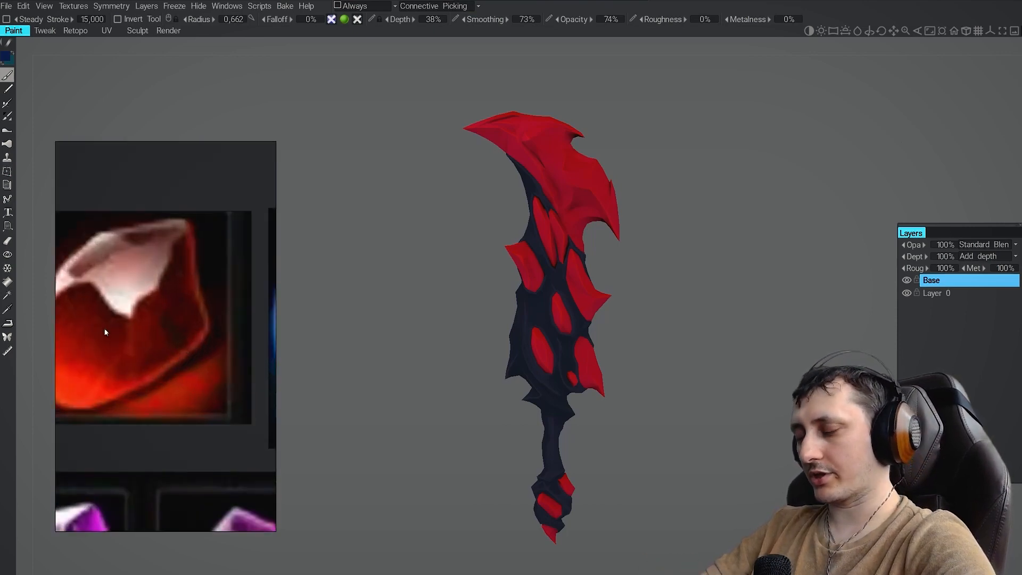
scroll(179, 411, down, 3)
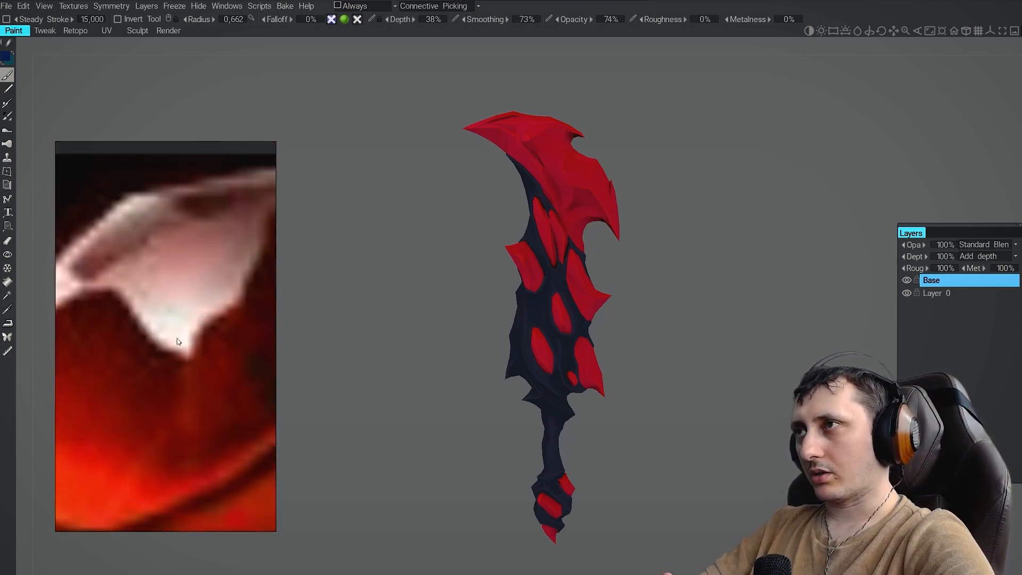
scroll(151, 297, up, 4)
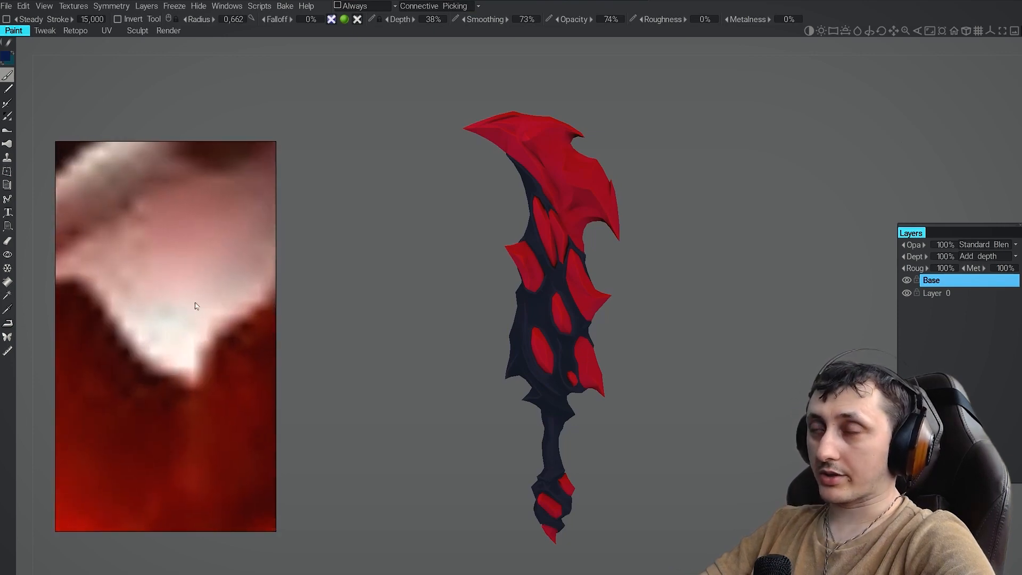
scroll(143, 309, down, 3)
scroll(123, 340, up, 3)
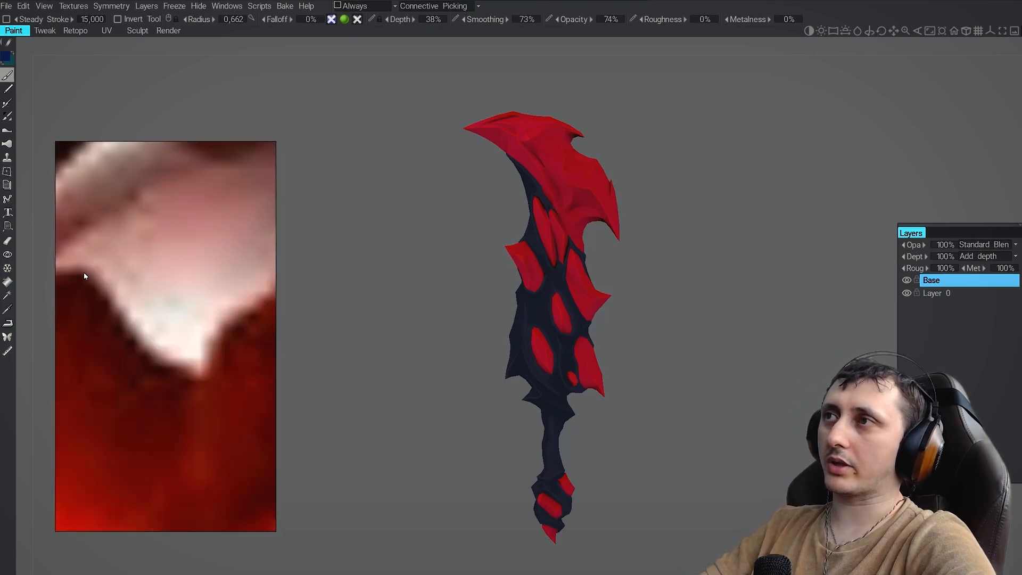
middle_drag(100, 388, 133, 373)
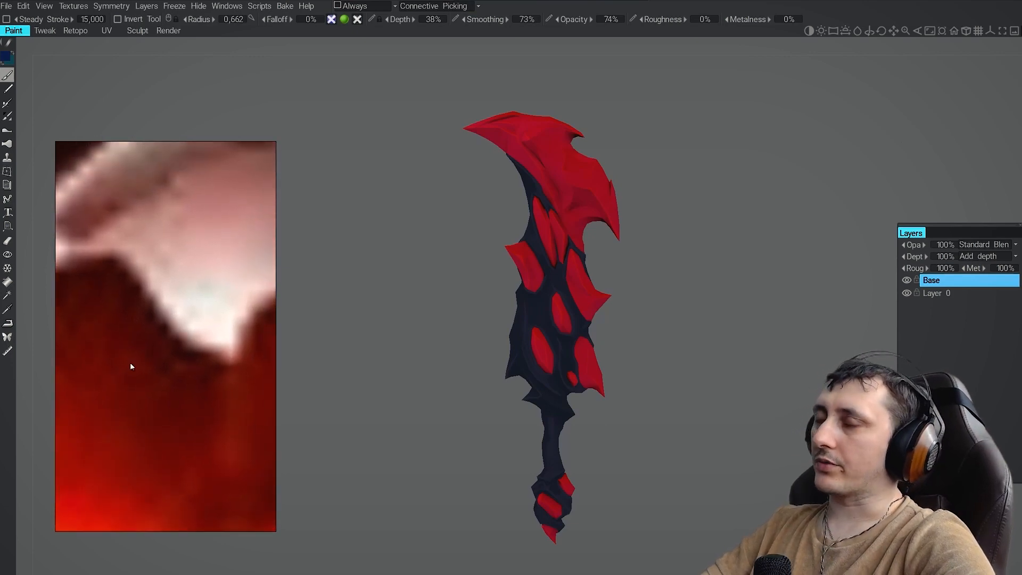
Compare the red gem reference's upper highlight, dark core and lower glow at close and full-gem scale
scroll(171, 325, down, 3)
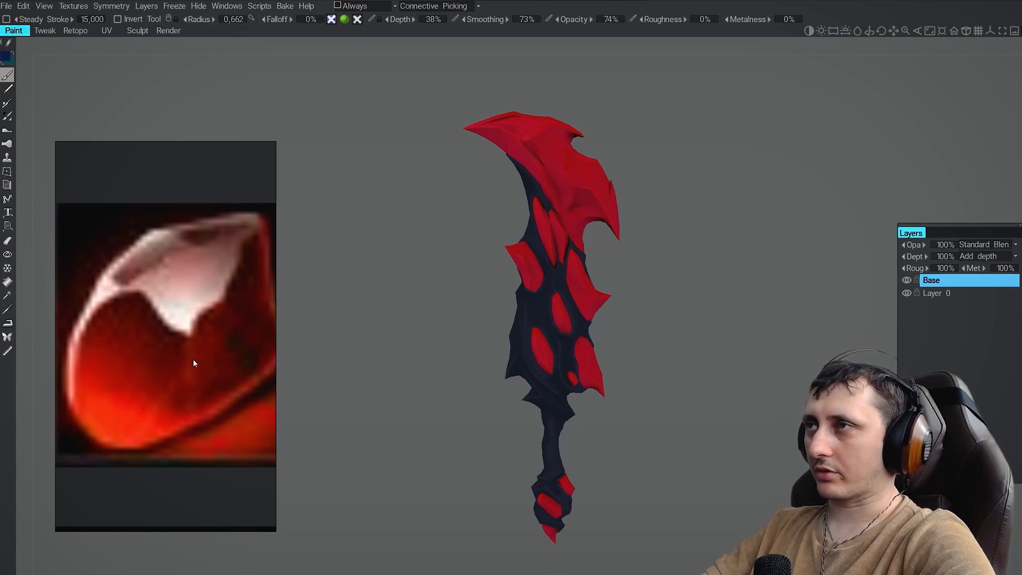
scroll(193, 363, down, 2)
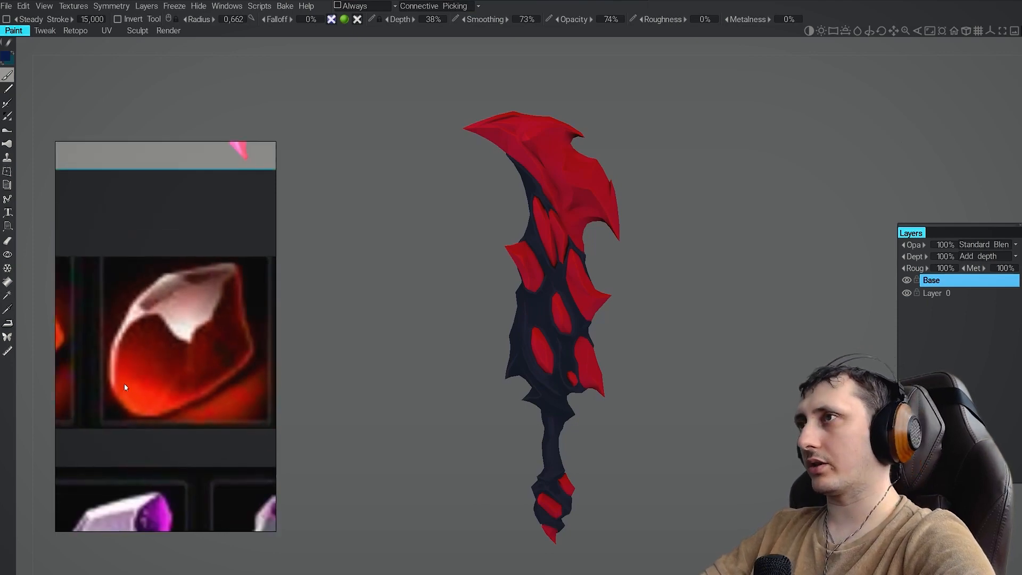
scroll(189, 358, down, 2)
scroll(169, 356, up, 5)
scroll(169, 356, down, 3)
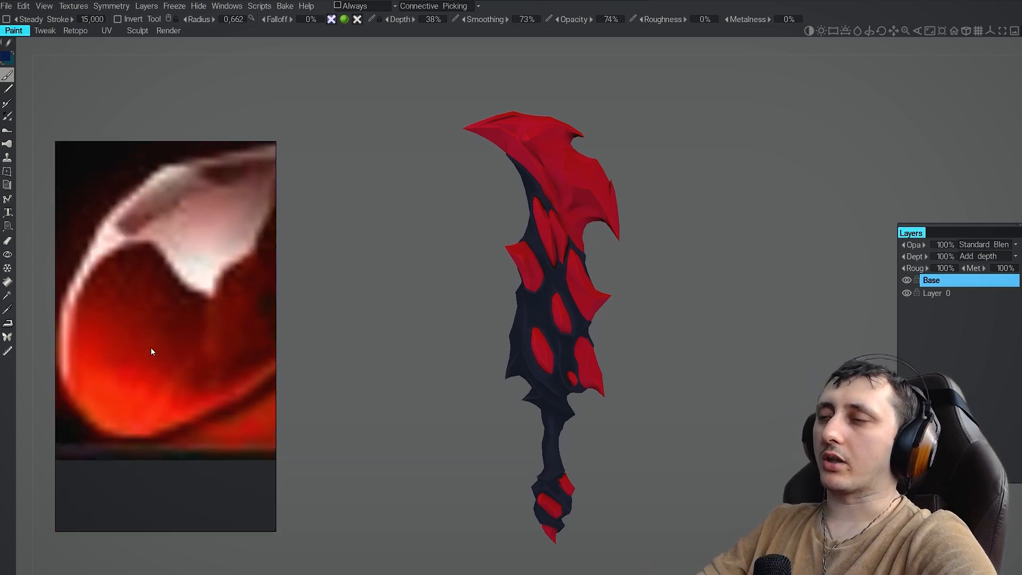
scroll(149, 350, up, 2)
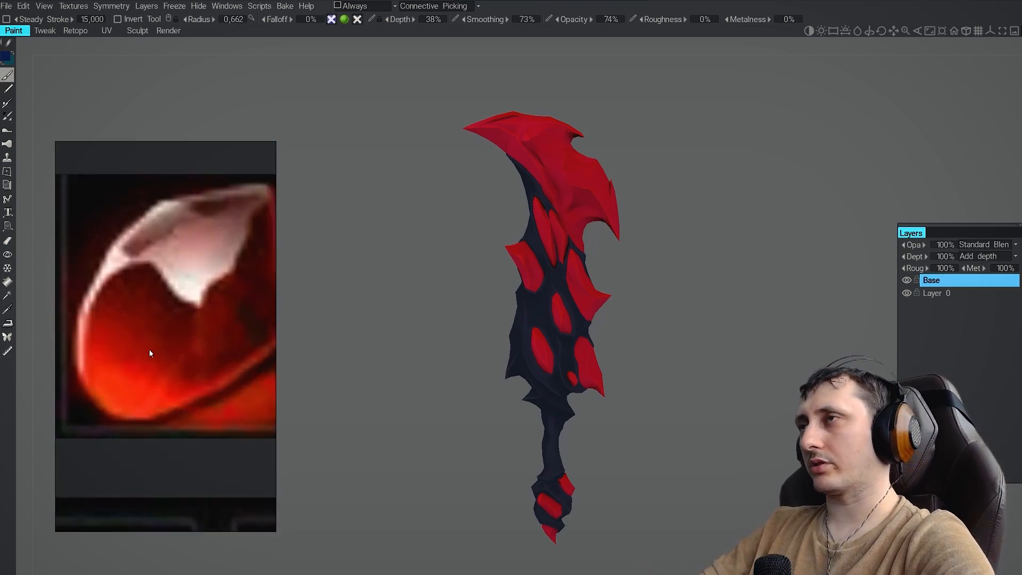
scroll(149, 350, down, 2)
scroll(144, 357, up, 2)
scroll(155, 346, down, 2)
scroll(160, 333, up, 2)
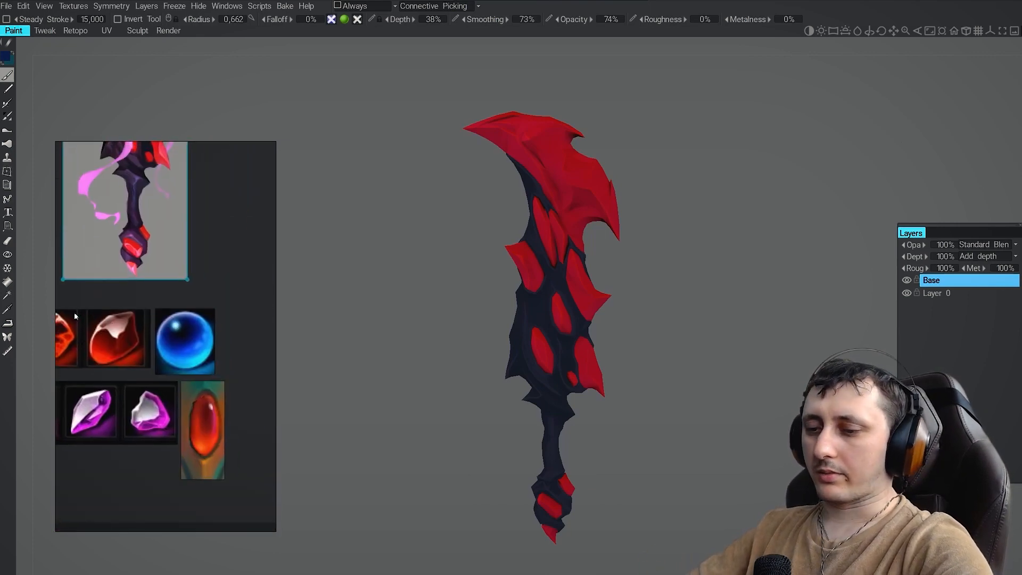
Add a new layer above Base with Overlay blending for lighting the crystals
alt+drag(586, 320, 588, 299)
scroll(589, 299, up, 1)
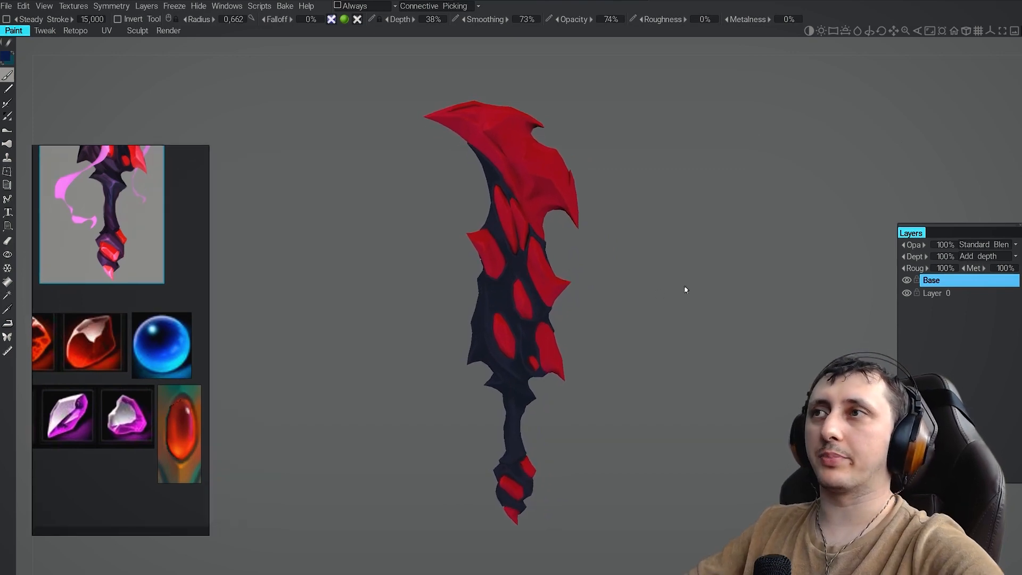
drag(684, 285, 660, 267)
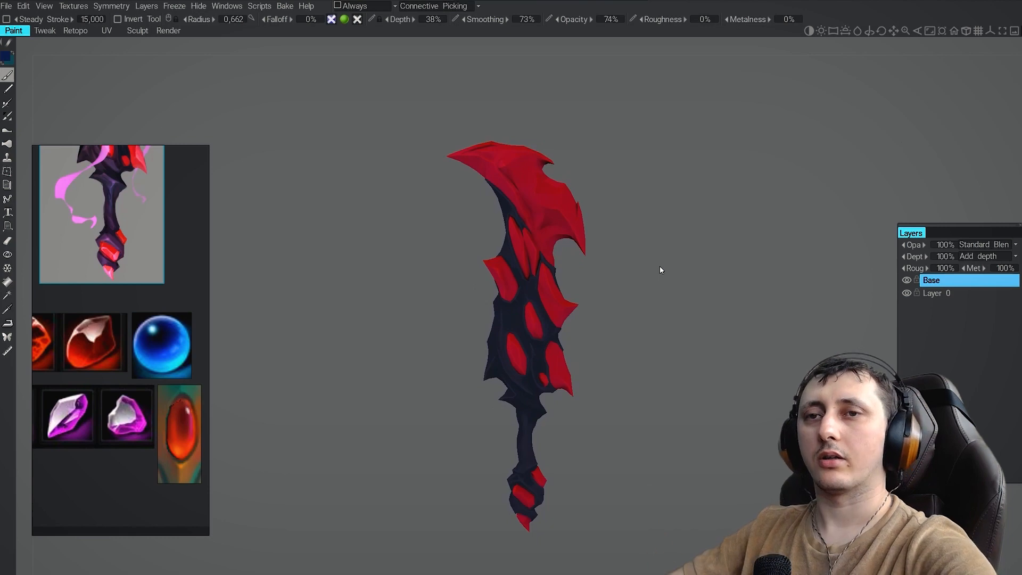
drag(663, 352, 616, 277)
click(985, 244)
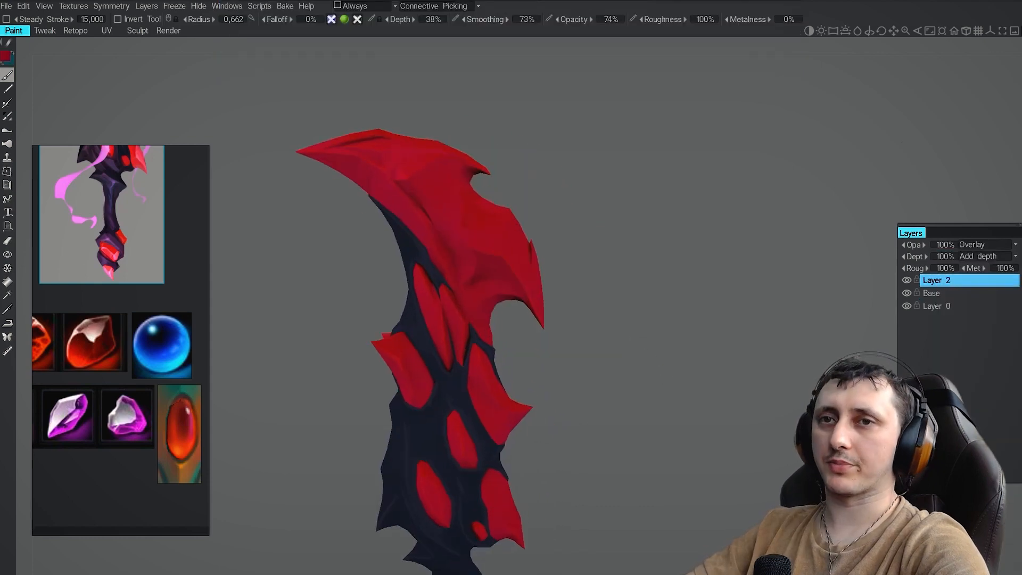
Choose a bright red with hue 347, saturation 90% and lightness 79% and glaze the crystals with a large brush
drag(559, 341, 545, 317)
right_drag(545, 317, 575, 309)
key(i)
click(568, 230)
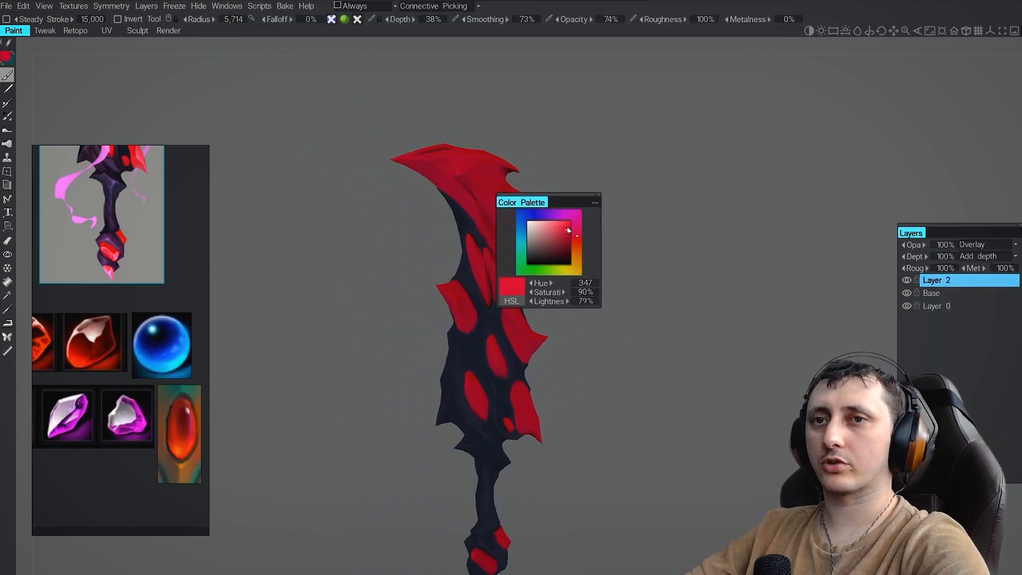
right_drag(569, 231, 568, 256)
mouse_move(568, 255)
mouse_down()
mouse_move(544, 262)
mouse_move(559, 288)
mouse_up()
Choose a magenta-pink colour and tint the red crystals with a very large soft brush
key(i)
click(582, 236)
key(e)
key(b)
middle_drag(549, 318, 544, 251)
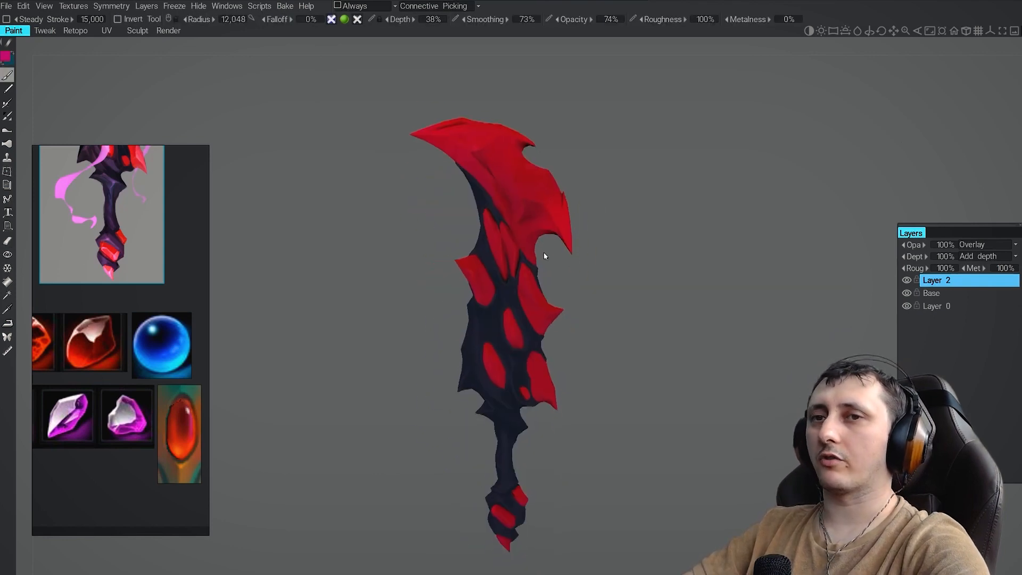
right_drag(544, 251, 543, 209)
middle_drag(563, 280, 541, 212)
middle_drag(534, 160, 563, 244)
drag(563, 245, 543, 250)
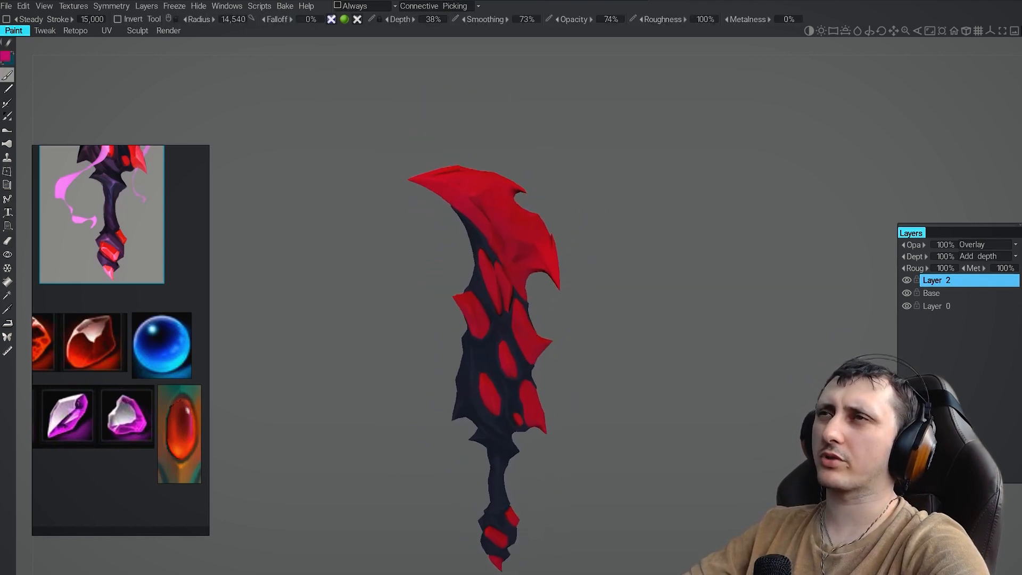
Choose a very dark red and paint a thin shadow along the crease in the large blade crystal
key(i)
click(515, 252)
right_drag(514, 255, 482, 391)
alt+drag(481, 391, 515, 397)
mouse_move(384, 234)
middle_down()
mouse_move(450, 282)
mouse_move(436, 256)
middle_up()
key(i)
click(447, 283)
click(467, 291)
key(bracketleft)
drag(434, 268, 467, 311)
middle_drag(512, 224, 494, 230)
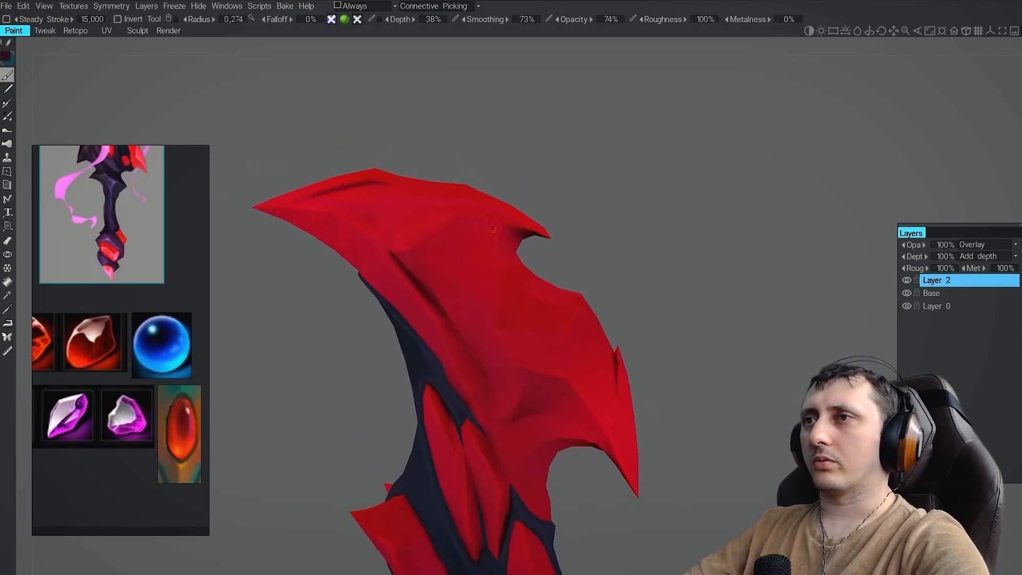
Show the full sword concept on the reference board and erase the dark crease strokes from the blade crystal
right_drag(446, 259, 453, 184)
scroll(101, 343, down, 2)
mouse_move(101, 343)
middle_down()
mouse_move(153, 360)
mouse_move(138, 450)
middle_up()
right_drag(479, 229, 490, 266)
key(e)
drag(498, 250, 513, 269)
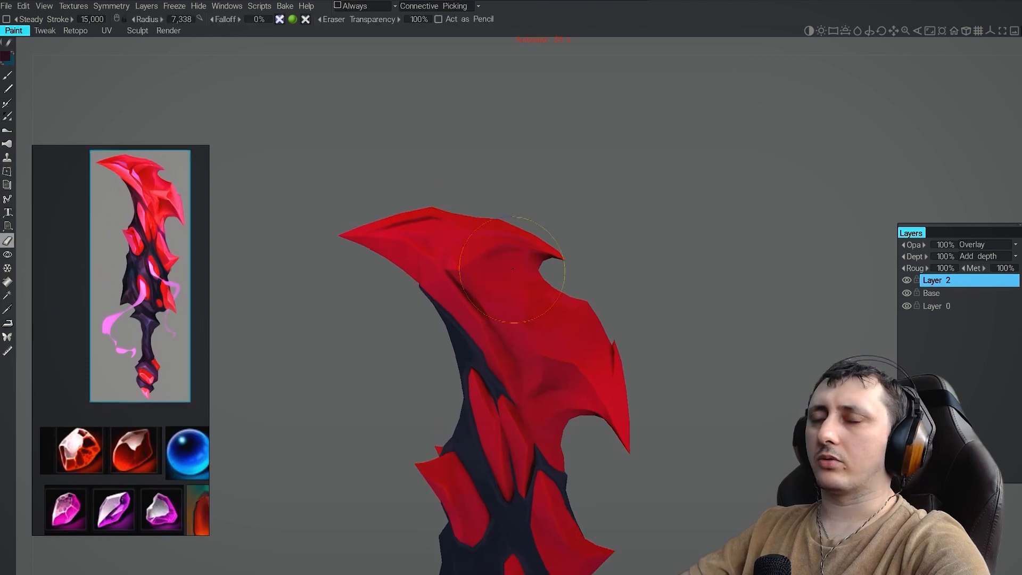
Add another Overlay layer and paint a dark shadow into the recess beside the blade's upper notch
key(b)
middle_drag(511, 260, 524, 250)
drag(510, 248, 534, 243)
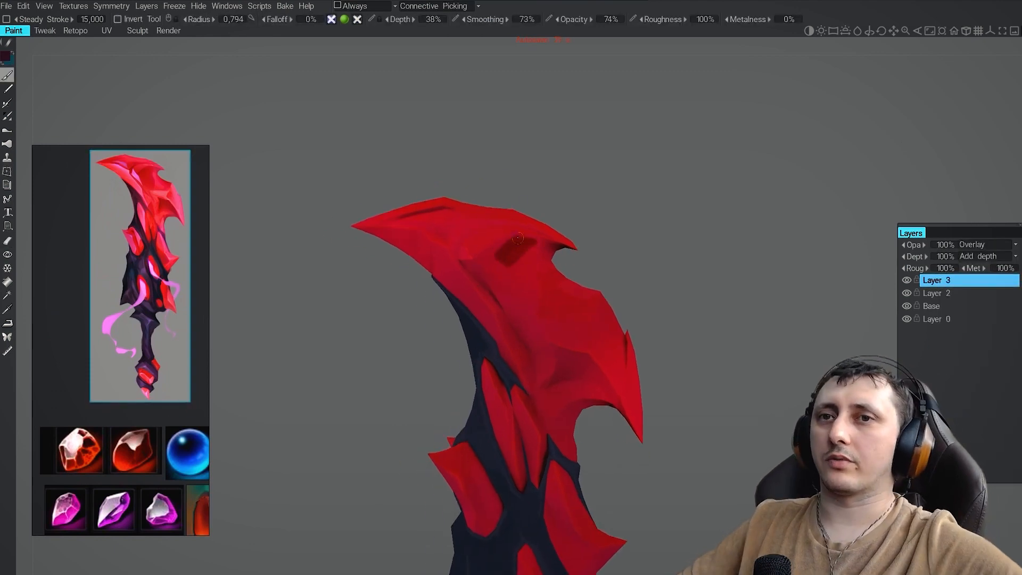
drag(513, 278, 532, 298)
key(e)
right_drag(512, 229, 520, 269)
middle_drag(521, 270, 532, 331)
key(bracketleft)
key(b)
key(bracketleft)
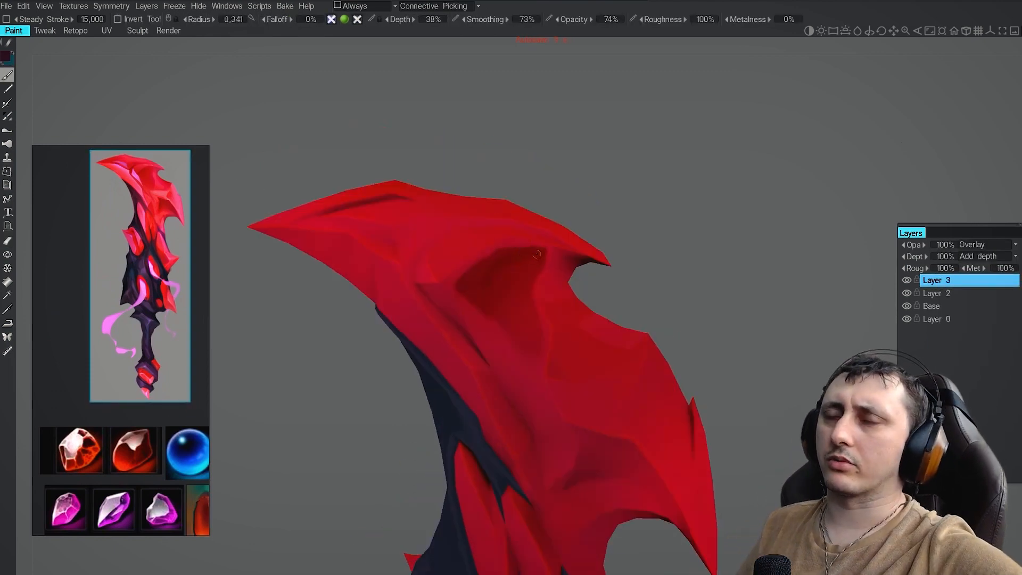
Sharpen the upper recess's shadow edges and fade the shading down along the blade's central crease
key(e)
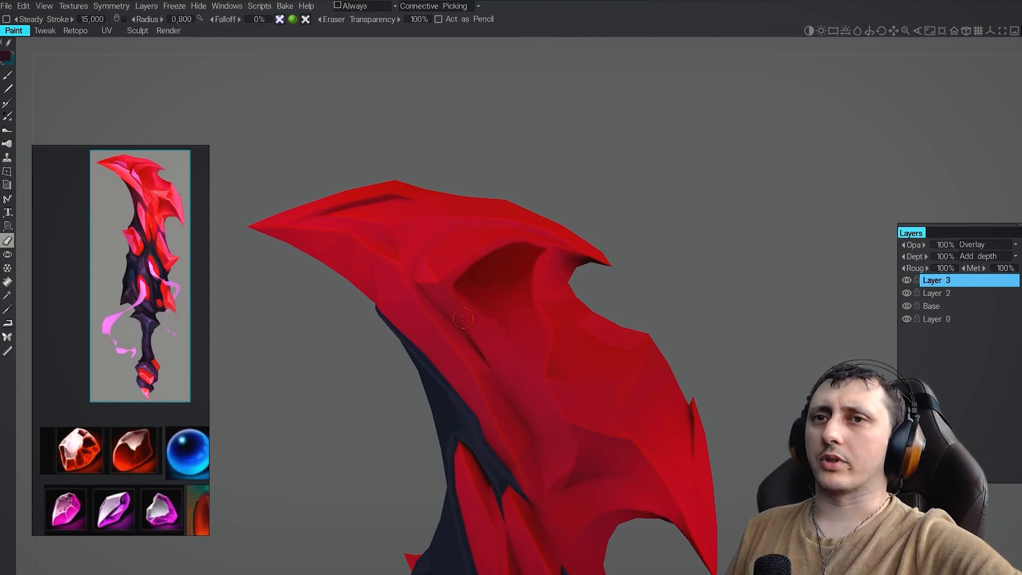
key(b)
drag(472, 265, 446, 283)
mouse_move(446, 283)
alt+mouse_down()
mouse_move(458, 289)
mouse_move(427, 273)
alt+mouse_up()
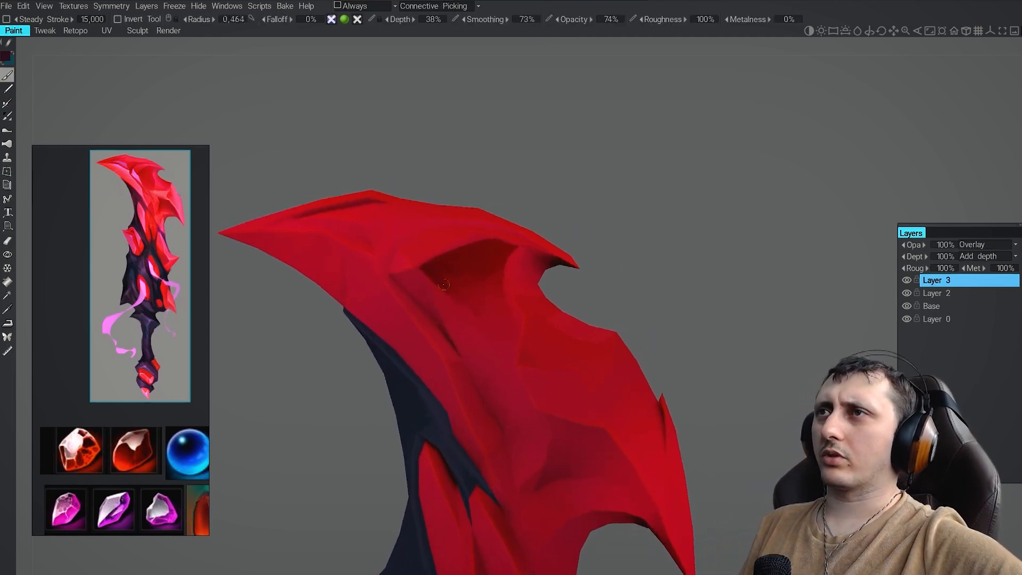
alt+middle_drag(427, 272, 453, 282)
key(bracketright)
key(e)
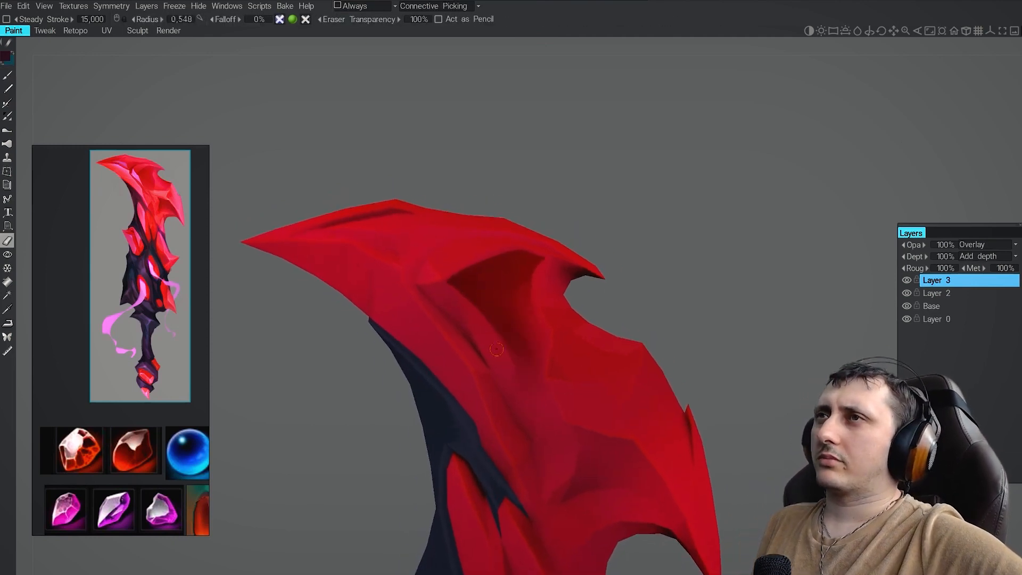
Paint and blend a shadow into the recess above the blade's lower notch
mouse_move(538, 371)
alt+right_down()
mouse_move(500, 383)
mouse_move(541, 335)
alt+right_up()
alt+drag(541, 335, 531, 332)
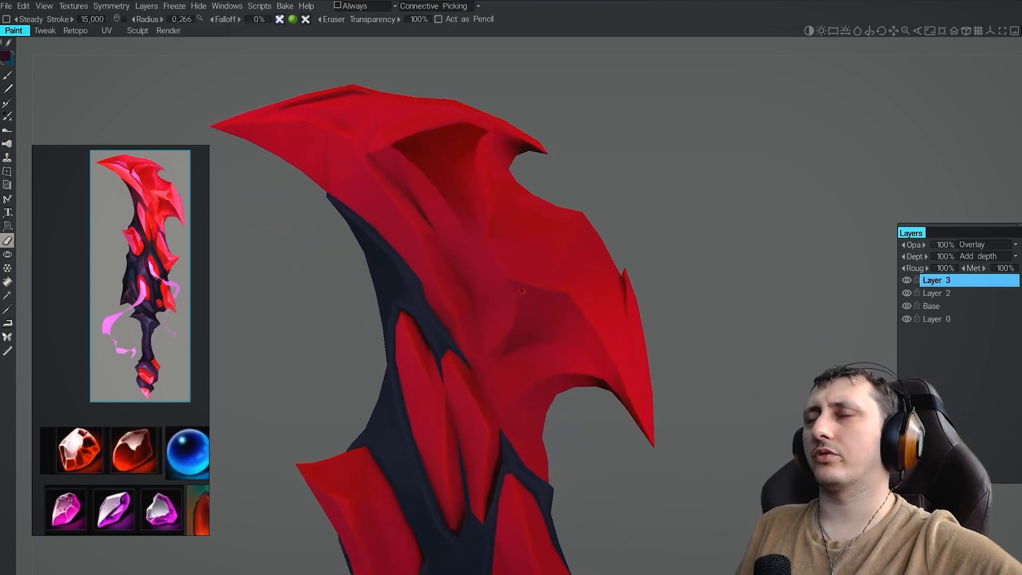
key(b)
mouse_move(509, 281)
mouse_down()
mouse_move(526, 304)
mouse_move(565, 319)
mouse_move(543, 315)
mouse_up()
key(e)
key(b)
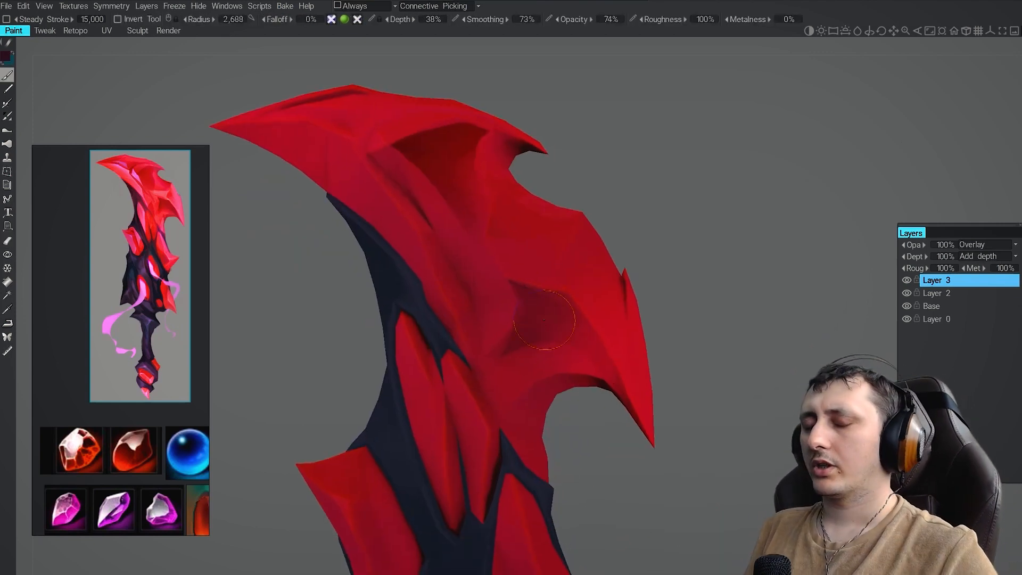
key(v)
key(bracketleft)
key(bracketleft)
alt+middle_drag(539, 253, 521, 237)
key(e)
key(b)
Paint dark shading into the hollow facet at the blade's pointed tip, alternating brush and eraser
mouse_move(569, 421)
alt+right_down()
mouse_move(468, 341)
mouse_move(386, 301)
alt+right_up()
key(e)
alt+middle_drag(386, 302, 337, 275)
key(b)
mouse_move(337, 275)
alt+mouse_down()
mouse_move(354, 272)
mouse_move(316, 270)
mouse_move(385, 269)
mouse_move(373, 290)
alt+mouse_up()
key(v)
key(bracketleft)
key(bracketleft)
key(bracketleft)
key(bracketleft)
key(bracketleft)
key(bracketleft)
key(e)
key(b)
key(e)
key(b)
drag(380, 278, 428, 300)
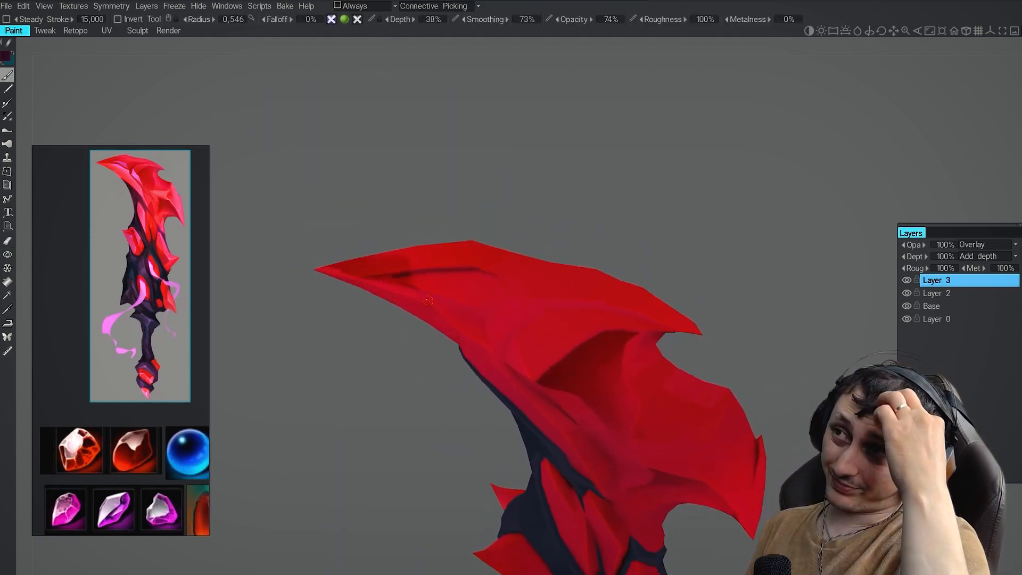
Refine the tip hollow's shading by erasing overspill along the blade's top edge and blending its inner end
alt+right_drag(411, 281, 391, 291)
key(e)
alt+drag(392, 290, 413, 277)
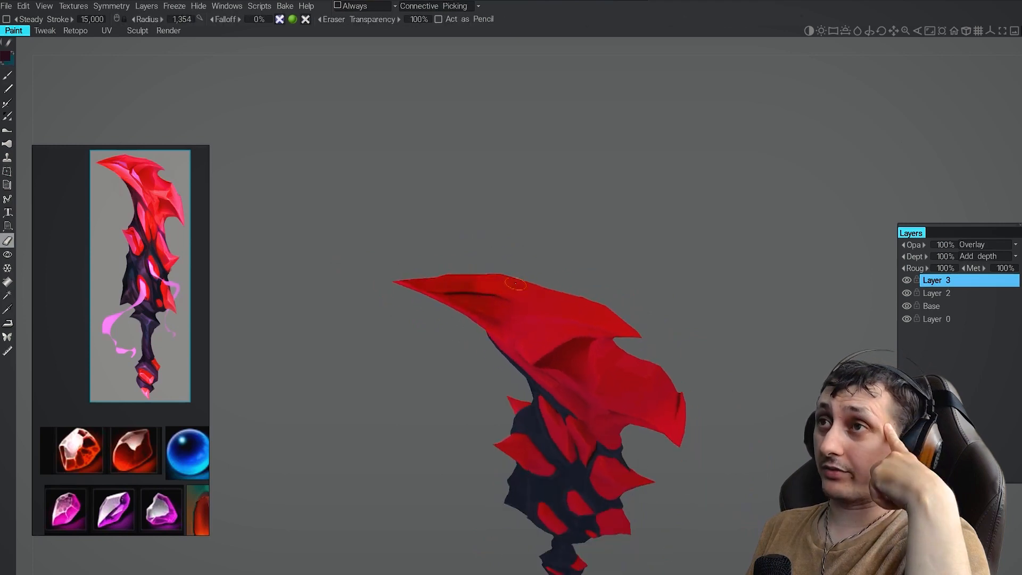
alt+right_drag(413, 277, 428, 265)
key(bracketright)
key(bracketright)
alt+drag(428, 267, 462, 287)
key(b)
key(e)
mouse_move(463, 288)
alt+right_down()
mouse_move(479, 311)
mouse_move(498, 301)
alt+right_up()
key(b)
alt+drag(498, 302, 506, 294)
key(e)
key(bracketleft)
key(bracketleft)
mouse_move(506, 294)
alt+right_down()
mouse_move(489, 308)
mouse_move(514, 320)
mouse_move(498, 328)
mouse_move(559, 325)
alt+right_up()
Add a new Standard Blend layer and paint dark red over the hollow at the blade's tip
key(ctrl+shift+n)
key(v)
click(618, 364)
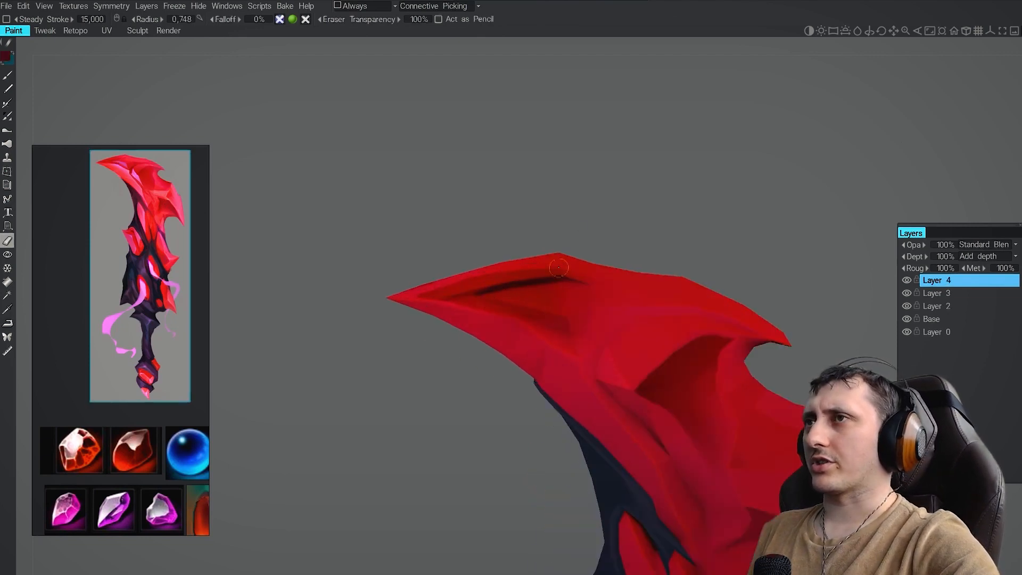
key(b)
mouse_move(437, 291)
mouse_down()
mouse_move(475, 298)
mouse_move(430, 312)
mouse_up()
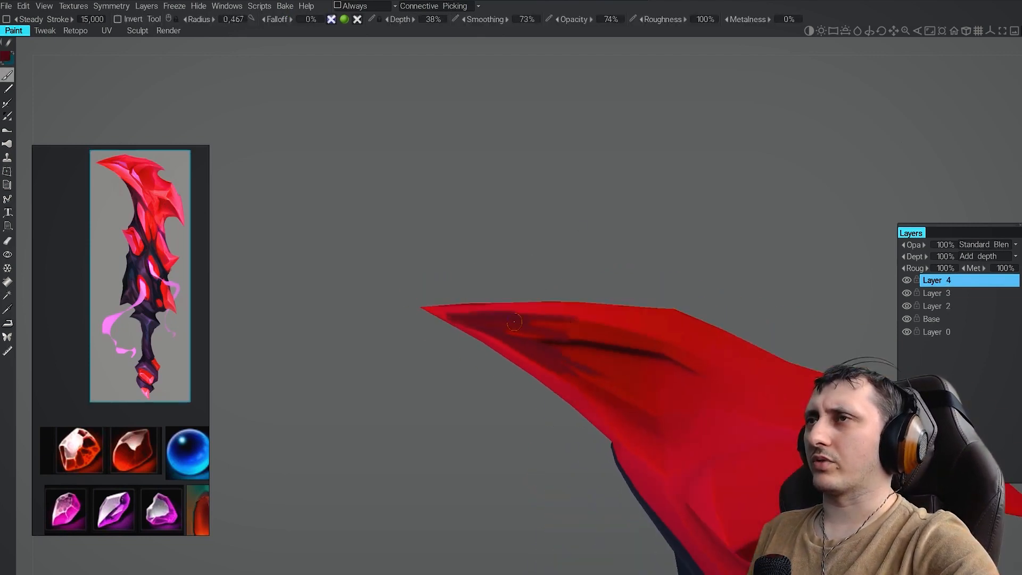
alt+drag(514, 322, 363, 300)
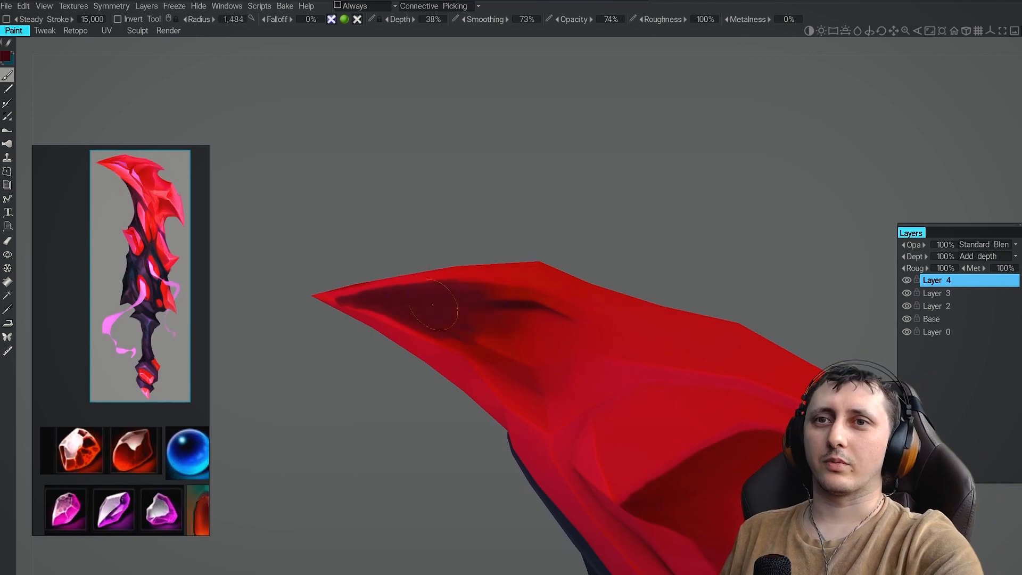
Trim and soften the dark red shading around the tip hollow with the eraser and brush
key(e)
mouse_move(432, 305)
alt+mouse_down()
mouse_move(463, 313)
mouse_move(463, 296)
alt+mouse_up()
alt+right_drag(426, 319, 479, 320)
key(b)
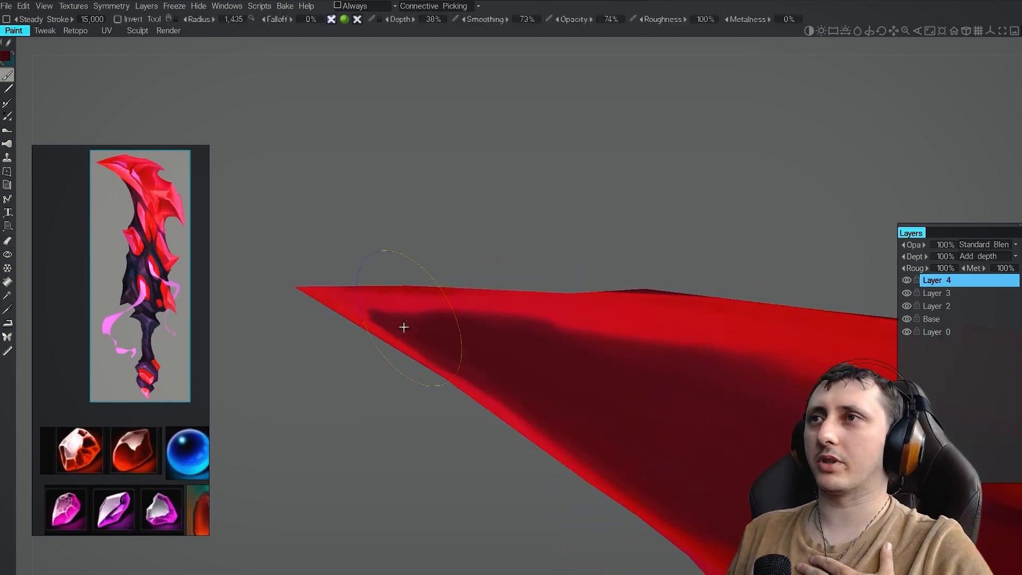
mouse_move(404, 327)
alt+mouse_down()
mouse_move(357, 312)
mouse_move(639, 313)
alt+mouse_up()
mouse_move(628, 314)
alt+right_down()
mouse_move(482, 301)
mouse_move(548, 325)
alt+right_up()
key(e)
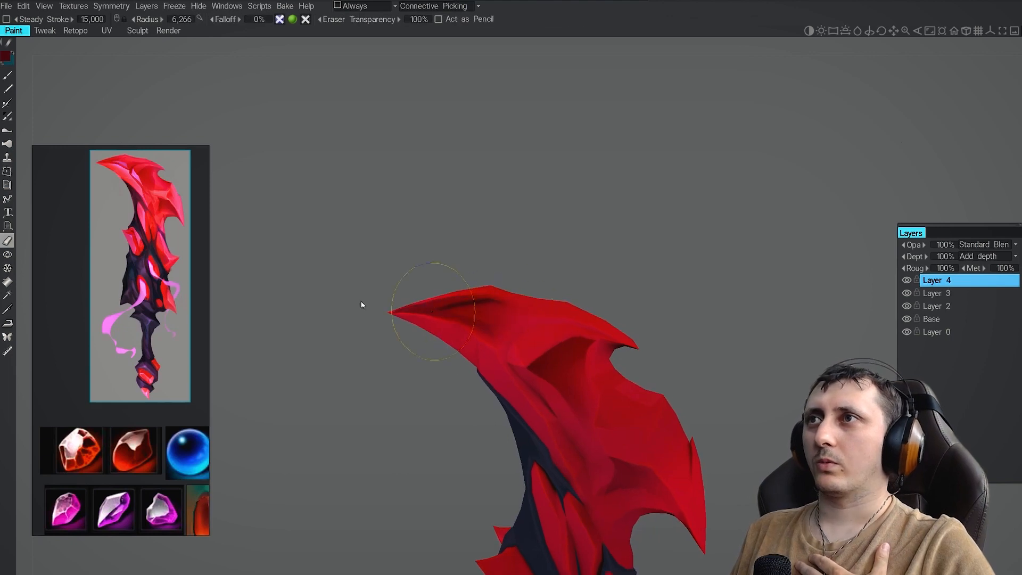
alt+right_drag(361, 305, 320, 305)
key(b)
Paint a dark red shadow on the lower facet of the side crystal spike and clean its edges
alt+right_drag(543, 390, 510, 318)
key(e)
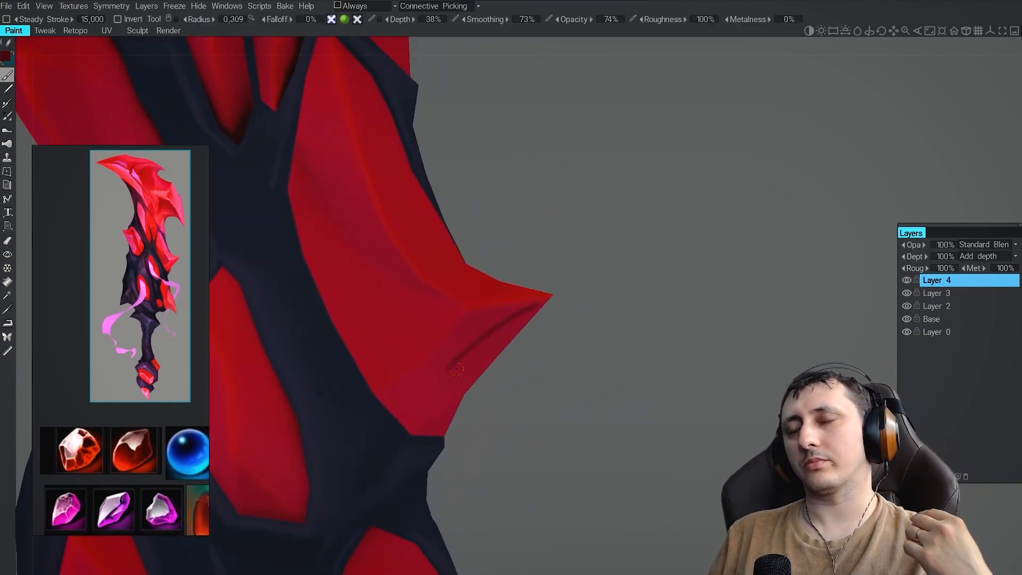
key(e)
drag(437, 366, 523, 310)
key(b)
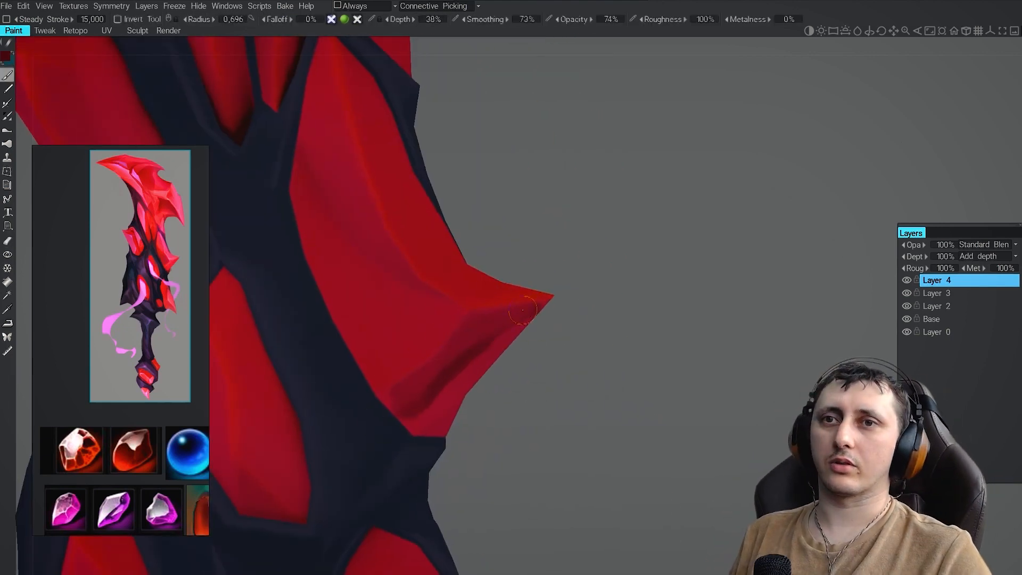
key(e)
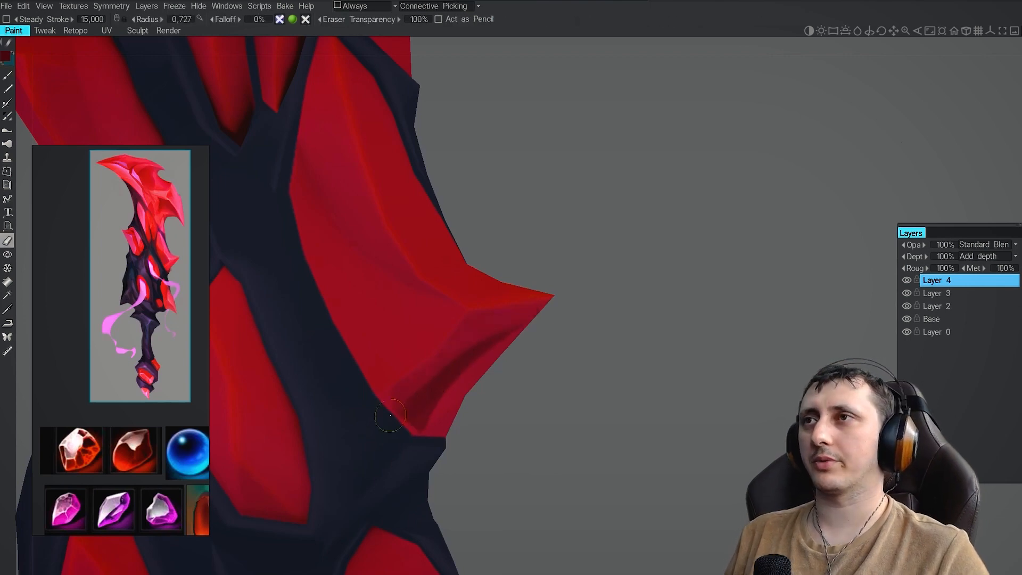
Add a new layer above the dark red shadow layer and set its blending to Overlay
alt+right_drag(391, 415, 320, 415)
key(b)
mouse_move(453, 160)
alt+middle_down()
mouse_move(453, 415)
mouse_move(434, 465)
alt+middle_up()
key(e)
click(984, 245)
click(951, 366)
key(b)
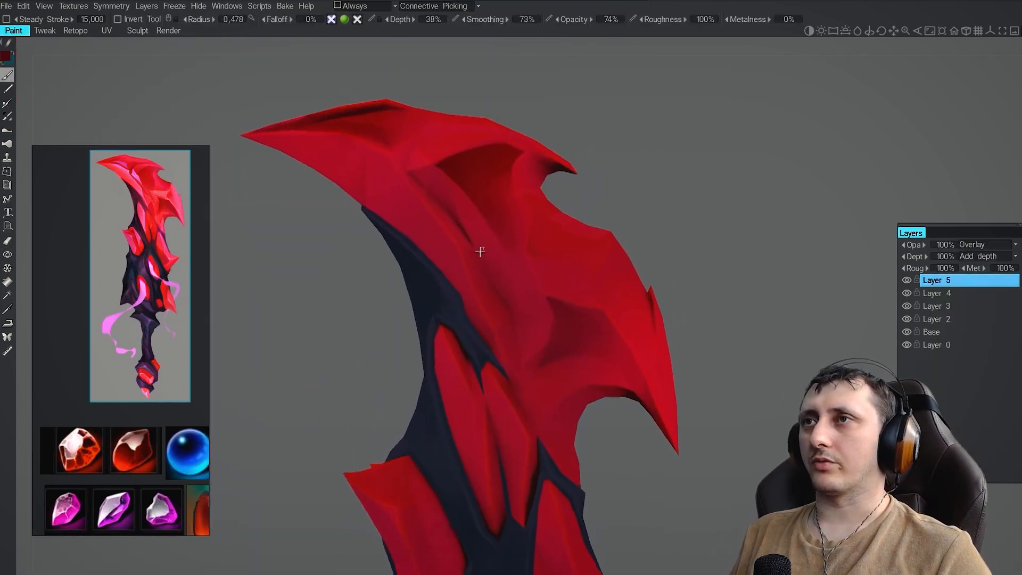
Paint a dark red shadow along the blade's long central crease down to its lower end and trim the edges
alt+middle_drag(481, 252, 477, 261)
alt+right_drag(482, 277, 409, 277)
drag(492, 277, 530, 350)
alt+drag(530, 349, 501, 331)
drag(463, 248, 473, 255)
alt+right_drag(453, 336, 504, 336)
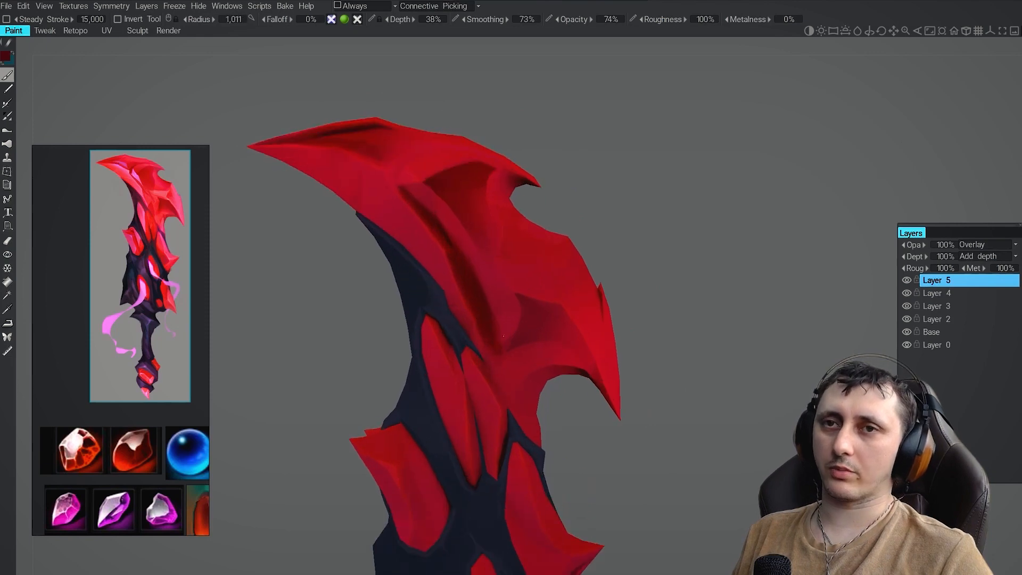
key(e)
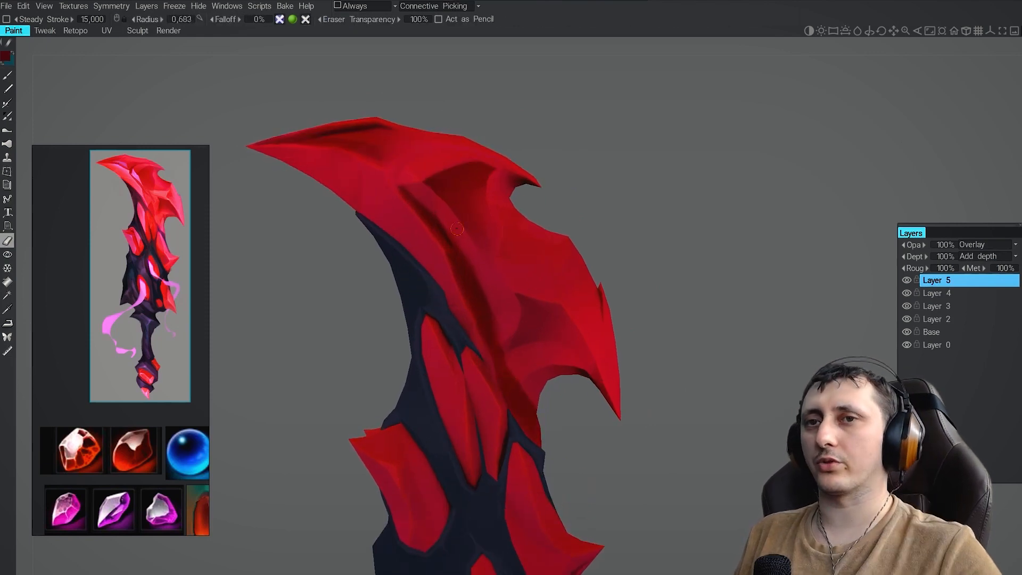
alt+middle_drag(466, 298, 459, 160)
Paint a dark red shadow inside the base of the upper left crystal spike and clean its edge with the eraser
alt+drag(458, 287, 448, 299)
alt+middle_drag(426, 341, 429, 380)
key(b)
drag(419, 440, 417, 425)
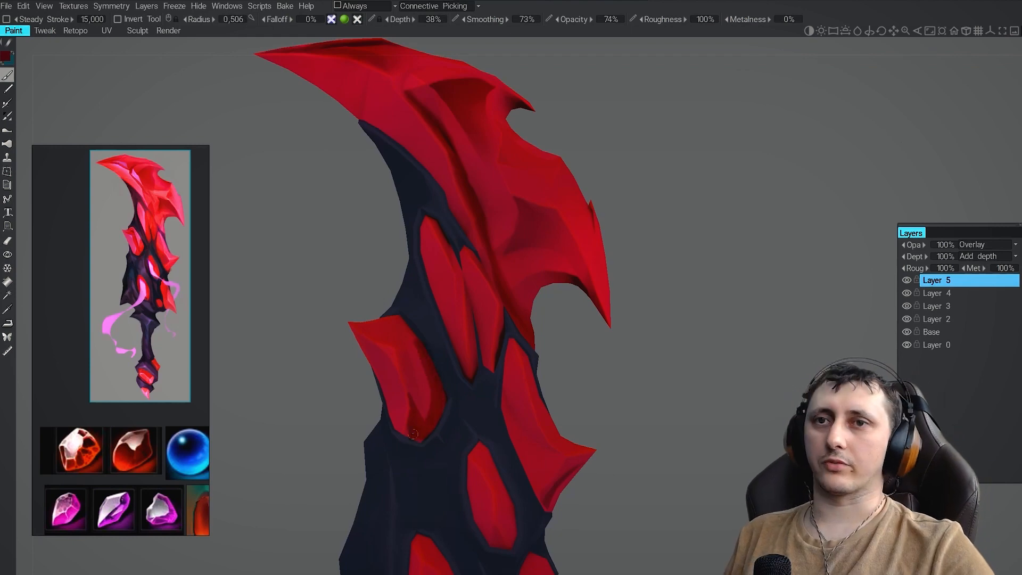
right_drag(413, 435, 412, 399)
key(e)
alt+right_drag(420, 343, 415, 391)
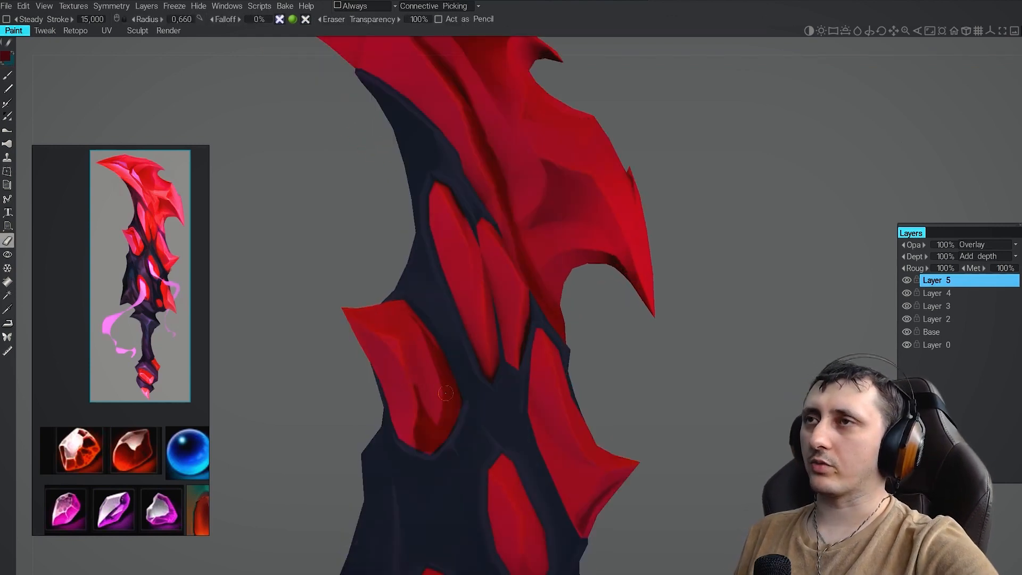
drag(415, 392, 416, 429)
Shade the lower inner sides of the two narrow crystals below the blade dark red and erase the overspill
key(b)
alt+middle_drag(416, 431, 456, 367)
alt+right_drag(456, 367, 458, 322)
alt+middle_drag(458, 322, 450, 383)
alt+right_drag(450, 383, 453, 429)
drag(482, 316, 474, 342)
mouse_move(474, 346)
alt+mouse_down()
mouse_move(489, 343)
mouse_move(476, 348)
alt+mouse_up()
key(e)
alt+middle_drag(495, 330, 453, 333)
key(b)
drag(461, 397, 457, 325)
alt+right_drag(442, 265, 447, 186)
alt+middle_drag(446, 386, 458, 350)
mouse_move(458, 349)
alt+right_down()
mouse_move(425, 376)
mouse_move(470, 426)
alt+right_up()
key(e)
alt+middle_drag(470, 426, 479, 368)
key(b)
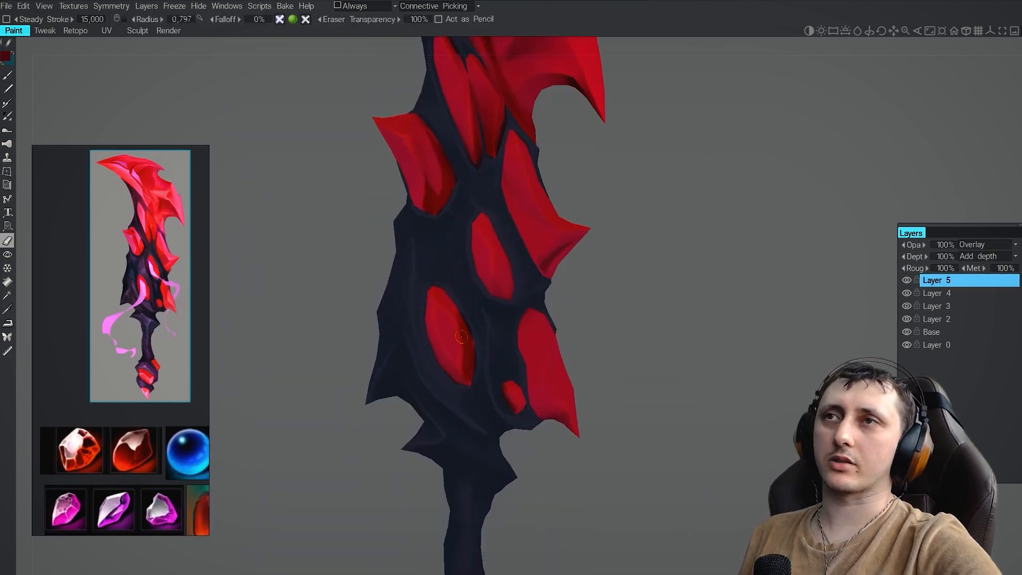
key(ctrl+z)
key(b)
alt+right_drag(438, 337, 431, 353)
key(ctrl+z)
Paint a dark red shadow along the outer left edge of the lower oval crystal
alt+drag(430, 313, 421, 314)
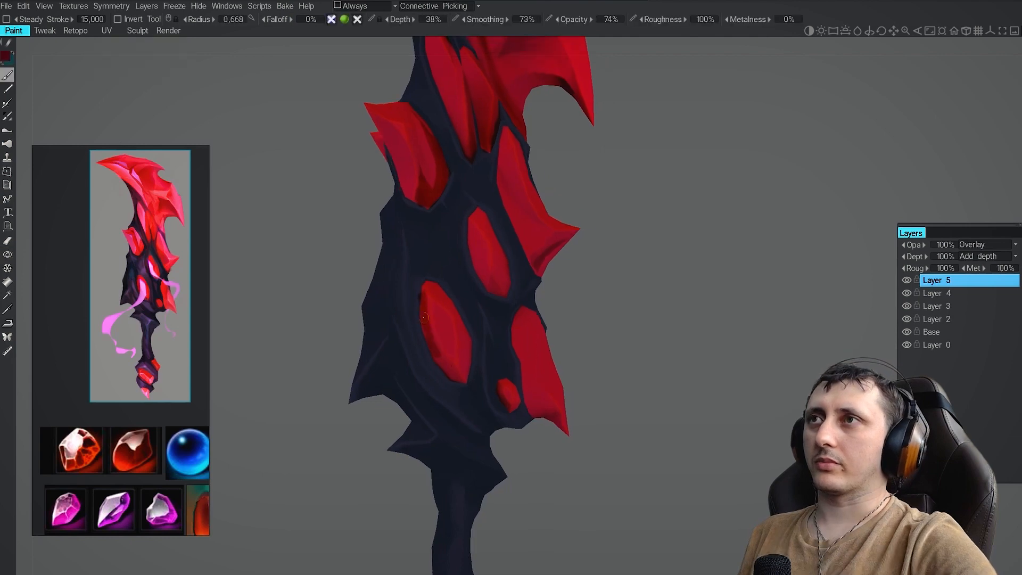
alt+middle_drag(426, 315, 432, 325)
key(e)
key(b)
Paint a dark red shadow on the lower facet of the lowest side crystal spike and clean its edges
alt+middle_drag(538, 397, 441, 357)
drag(469, 393, 445, 371)
alt+right_drag(449, 364, 446, 408)
key(e)
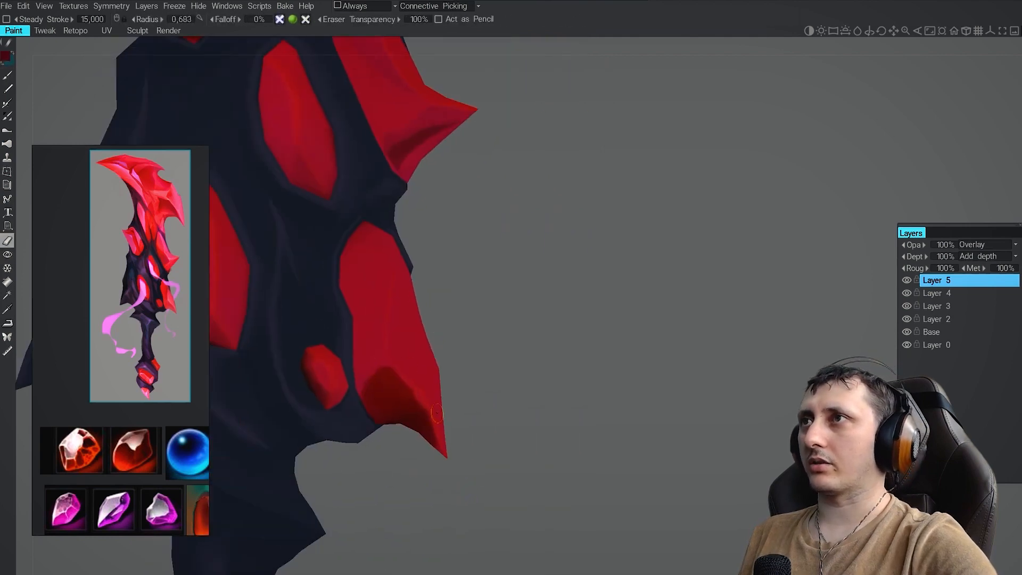
alt+middle_drag(375, 393, 384, 341)
Paint a dark red shadow along the upper outer edge of the lowest side crystal spike
key(b)
alt+middle_drag(410, 272, 426, 347)
alt+right_drag(427, 347, 436, 309)
mouse_move(436, 308)
alt+mouse_down()
mouse_move(467, 308)
mouse_move(456, 283)
alt+mouse_up()
alt+drag(456, 282, 463, 294)
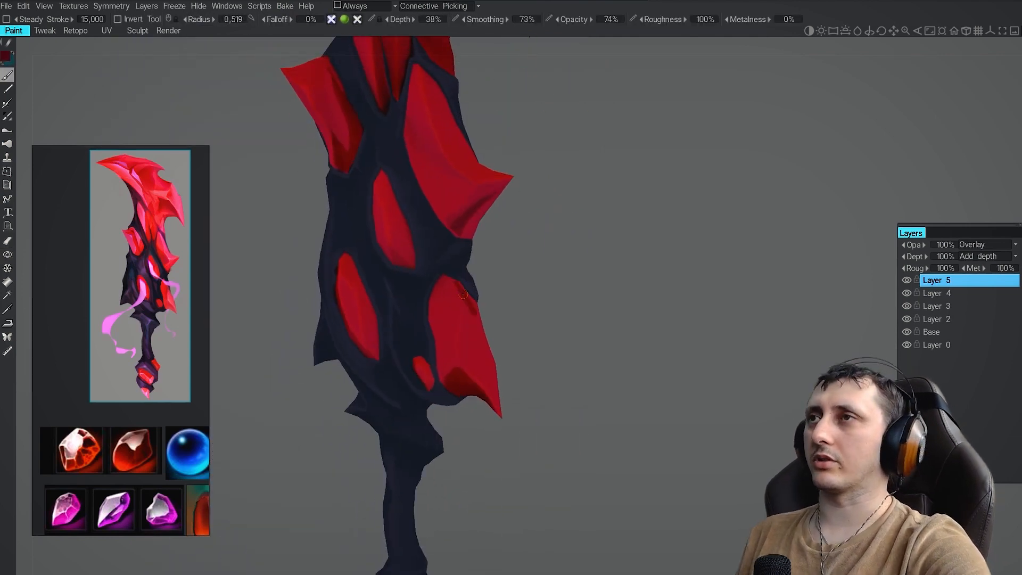
alt+middle_drag(449, 280, 429, 327)
Shade the upper inner edge of the large right side crystal dark red and soften it with the eraser
key(b)
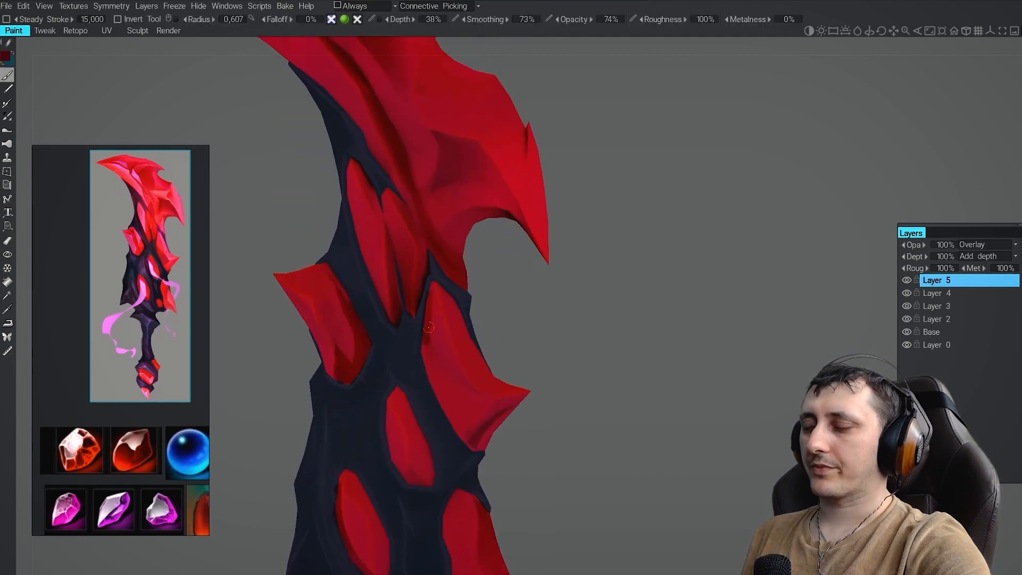
drag(431, 345, 439, 376)
alt+middle_drag(440, 368, 444, 326)
key(e)
mouse_move(442, 335)
mouse_down()
mouse_move(468, 368)
mouse_move(443, 368)
mouse_up()
key(b)
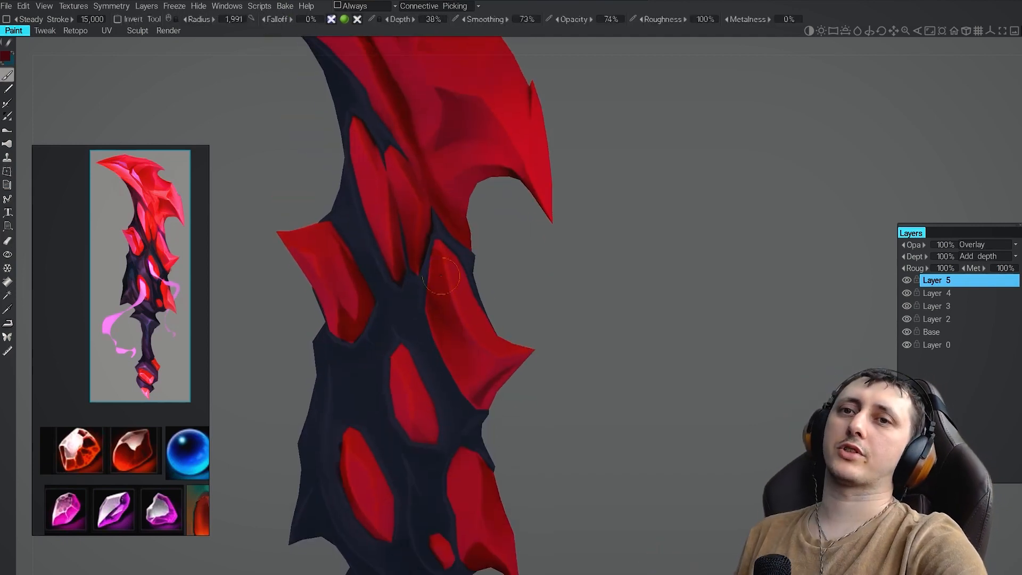
key(e)
key(b)
key(e)
mouse_move(456, 292)
alt+right_down()
mouse_move(452, 325)
mouse_move(442, 255)
alt+right_up()
key(b)
Paint a dark red shadow on the blade facet beside the back notch and soften it with a large eraser
alt+middle_drag(442, 255, 478, 384)
mouse_move(456, 261)
alt+right_down()
mouse_move(458, 306)
mouse_move(474, 272)
alt+right_up()
drag(491, 298, 478, 311)
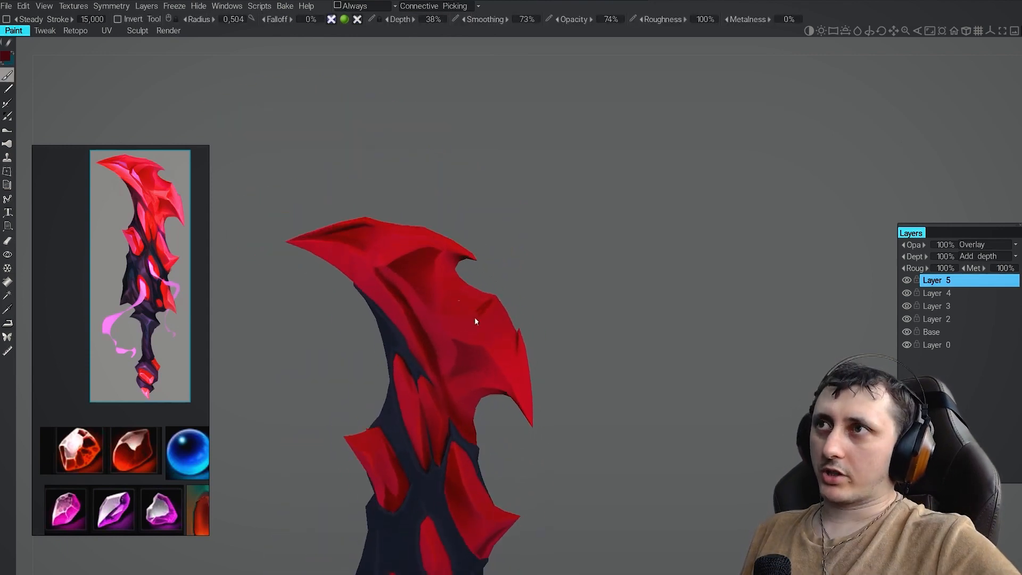
alt+right_drag(477, 321, 487, 295)
mouse_move(497, 309)
mouse_down()
mouse_move(520, 295)
mouse_move(478, 310)
mouse_up()
mouse_move(477, 310)
alt+mouse_down()
mouse_move(487, 313)
mouse_move(474, 323)
alt+mouse_up()
key(e)
drag(474, 298, 491, 315)
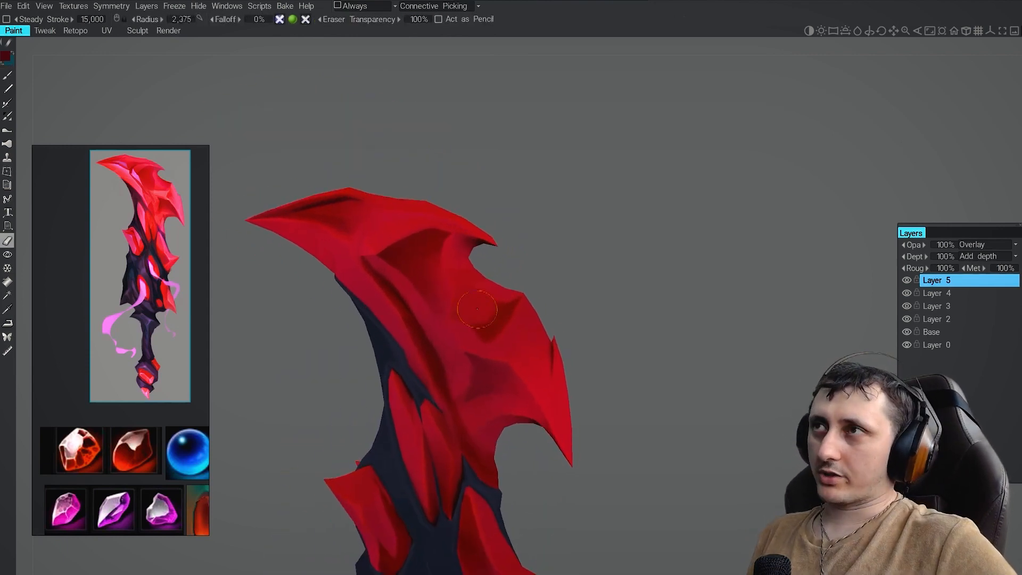
Extend the dark red shadow up the notch facet toward the blade's outer edge
key(b)
alt+middle_drag(487, 319, 475, 285)
drag(499, 261, 475, 294)
drag(474, 290, 484, 264)
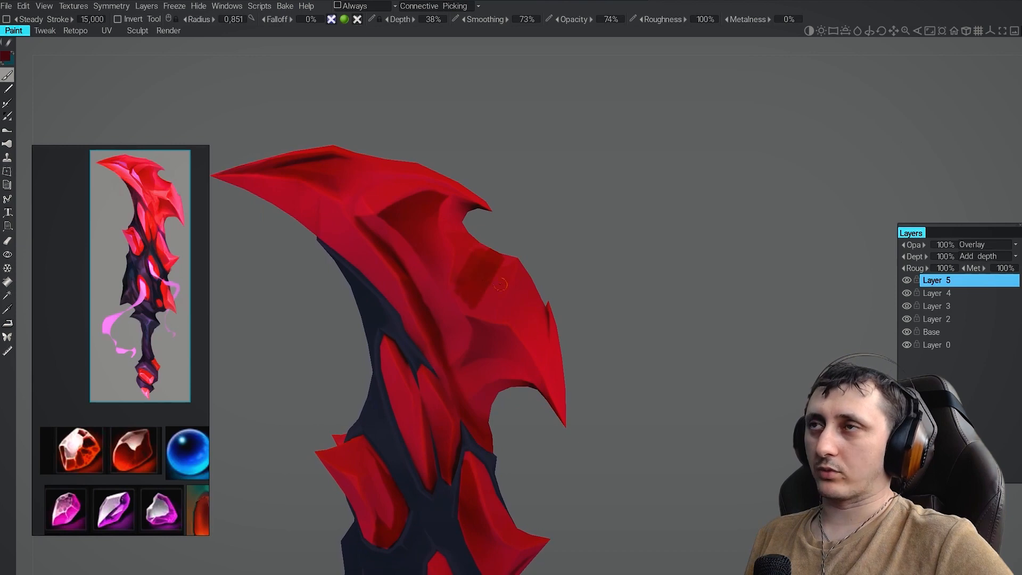
Add a new Standard Blend layer and smooth the dark red shading across the notch facet with a smaller brush
alt+middle_drag(498, 268, 482, 335)
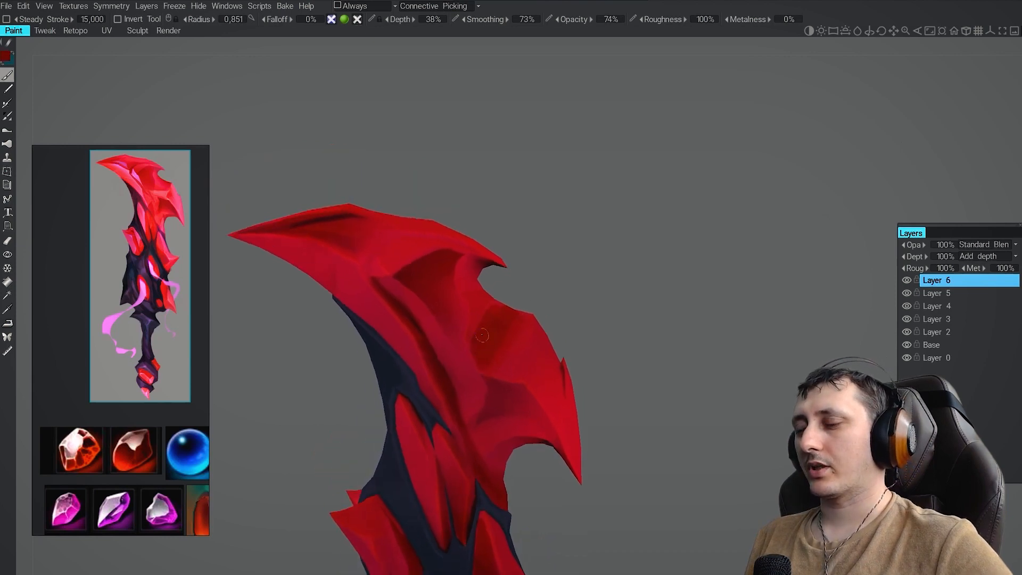
alt+right_drag(476, 293, 424, 262)
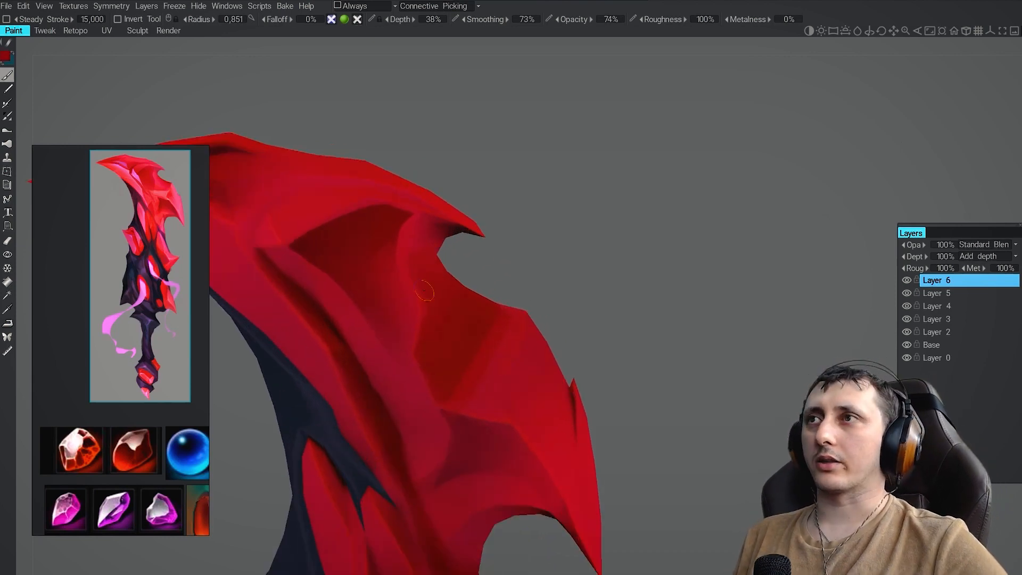
alt+middle_drag(431, 330, 401, 245)
key(bracketleft)
key(bracketleft)
key(bracketleft)
alt+drag(462, 260, 474, 241)
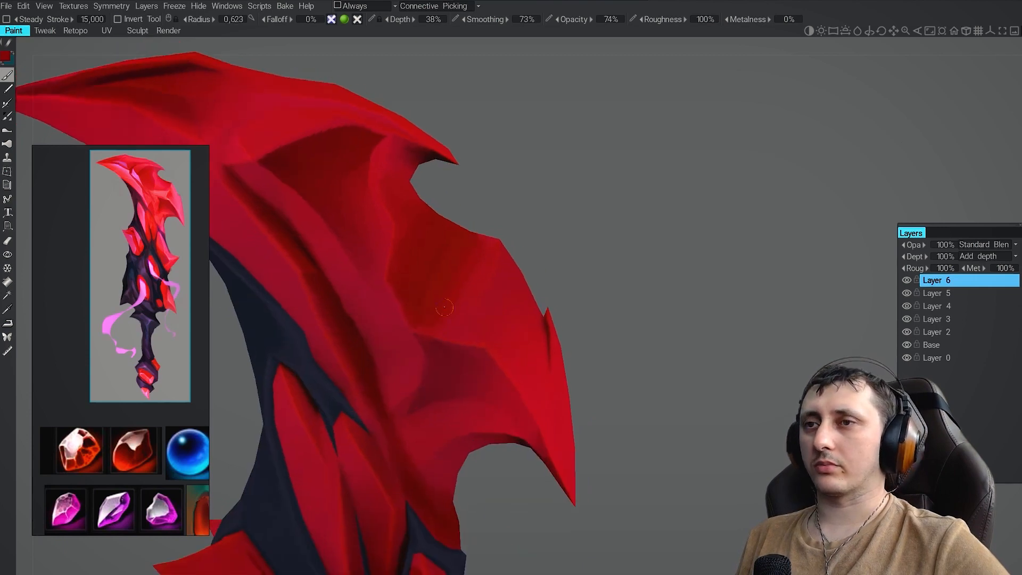
alt+right_drag(474, 241, 434, 243)
alt+middle_drag(434, 243, 494, 329)
alt+right_drag(494, 329, 479, 317)
alt+drag(479, 317, 527, 268)
mouse_move(524, 271)
alt+mouse_down()
mouse_move(519, 285)
mouse_move(535, 266)
alt+mouse_up()
Sample a red from the blade and blend the shading near the tip with a larger brush
key(v)
alt+middle_drag(316, 252, 529, 289)
key(bracketright)
key(bracketright)
mouse_move(512, 276)
mouse_down()
mouse_move(565, 267)
mouse_move(519, 335)
mouse_up()
key(v)
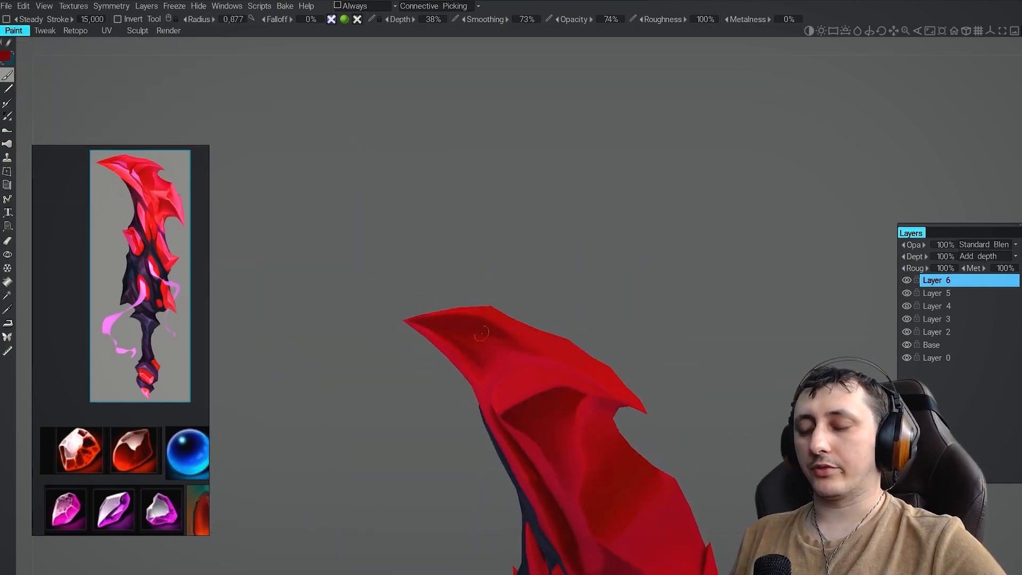
Examine the crystal shading along the whole sword from the blade tip down to the pommel
key(bracketleft)
key(bracketleft)
key(bracketleft)
key(bracketleft)
mouse_move(481, 333)
alt+right_down()
mouse_move(488, 272)
mouse_move(519, 341)
alt+right_up()
alt+middle_drag(538, 426, 525, 301)
alt+right_drag(525, 301, 540, 340)
alt+middle_drag(543, 506, 543, 369)
alt+middle_drag(538, 70, 548, 209)
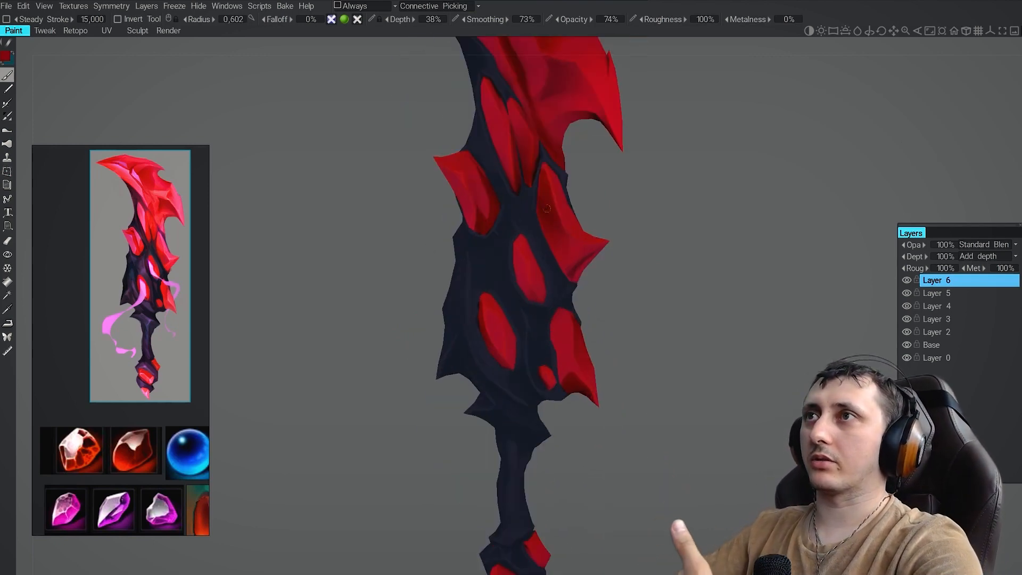
alt+middle_drag(525, 426, 562, 215)
alt+right_drag(562, 215, 575, 256)
On the Overlay Layer 5, shade the upper parts of the pommel crystals dark red and soften the shadows with the eraser
click(937, 293)
key(v)
alt+middle_drag(558, 393, 558, 324)
click(7, 240)
mouse_move(558, 324)
alt+right_down()
mouse_move(565, 357)
mouse_move(532, 362)
alt+right_up()
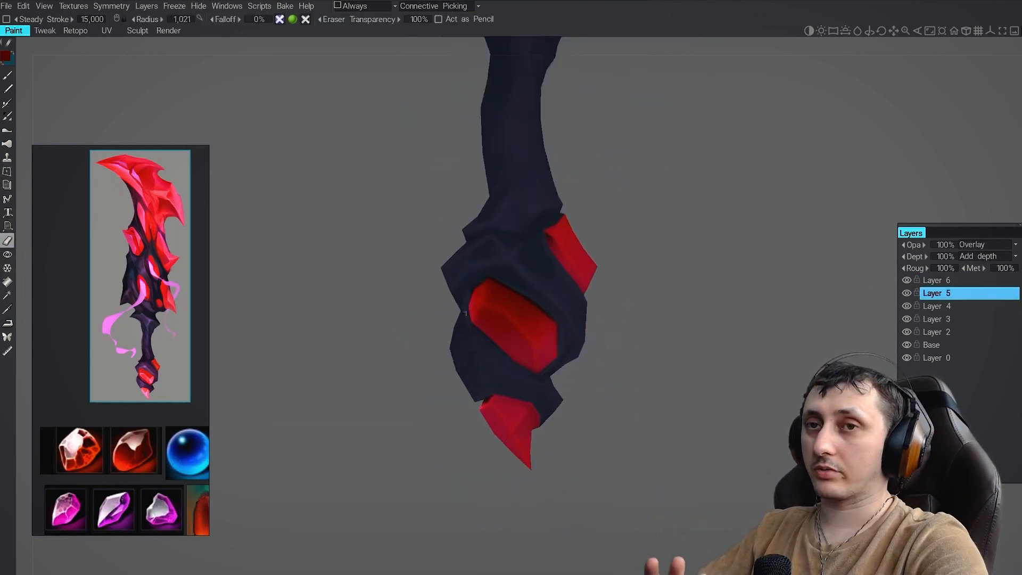
alt+right_drag(513, 320, 519, 362)
drag(447, 298, 514, 325)
click(7, 75)
right_drag(496, 306, 463, 306)
key(e)
mouse_move(496, 306)
alt+middle_down()
mouse_move(438, 351)
mouse_move(521, 309)
alt+middle_up()
On the Standard Blend Layer 6, blend the red facets of the pommel crystals using sampled colours
click(937, 280)
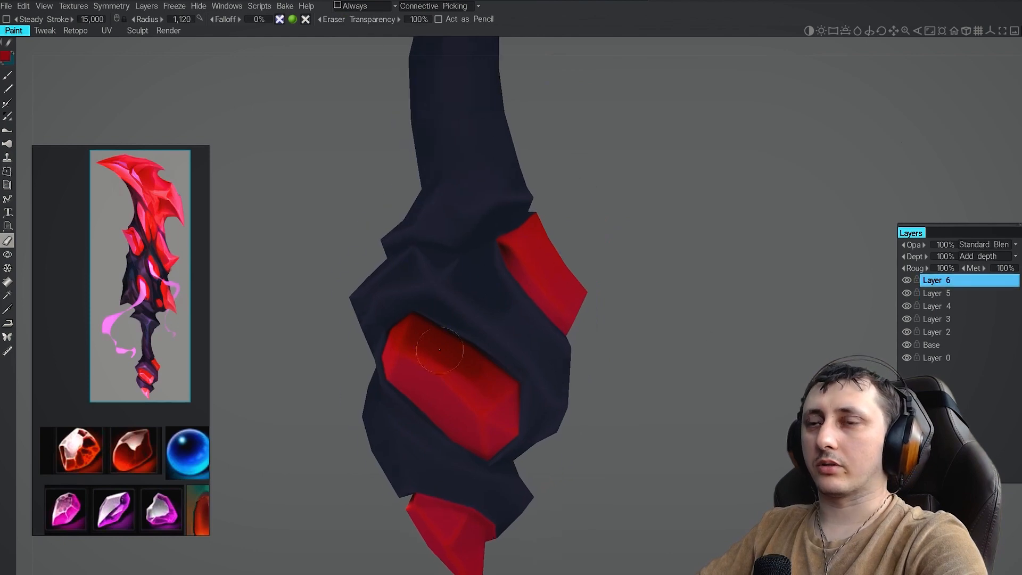
key(b)
mouse_move(536, 295)
mouse_down()
mouse_move(514, 264)
mouse_move(554, 315)
mouse_up()
key(v)
alt+middle_drag(415, 352, 428, 347)
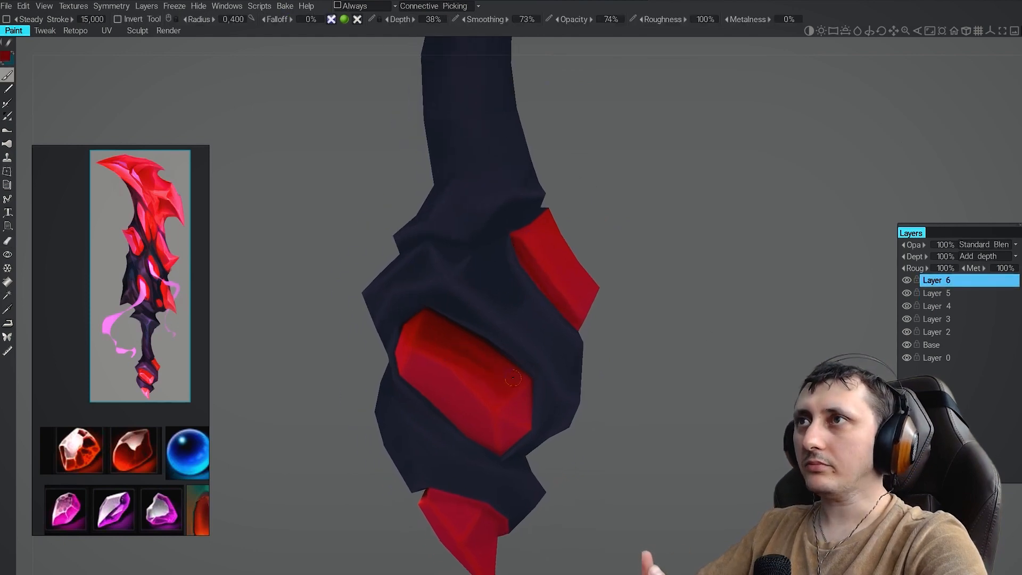
Add a new layer on top of the stack and set its blending to Overlay
alt+right_drag(513, 378, 442, 333)
alt+drag(443, 334, 453, 314)
click(905, 476)
click(985, 244)
alt+middle_drag(677, 362, 611, 424)
alt+right_drag(612, 425, 581, 394)
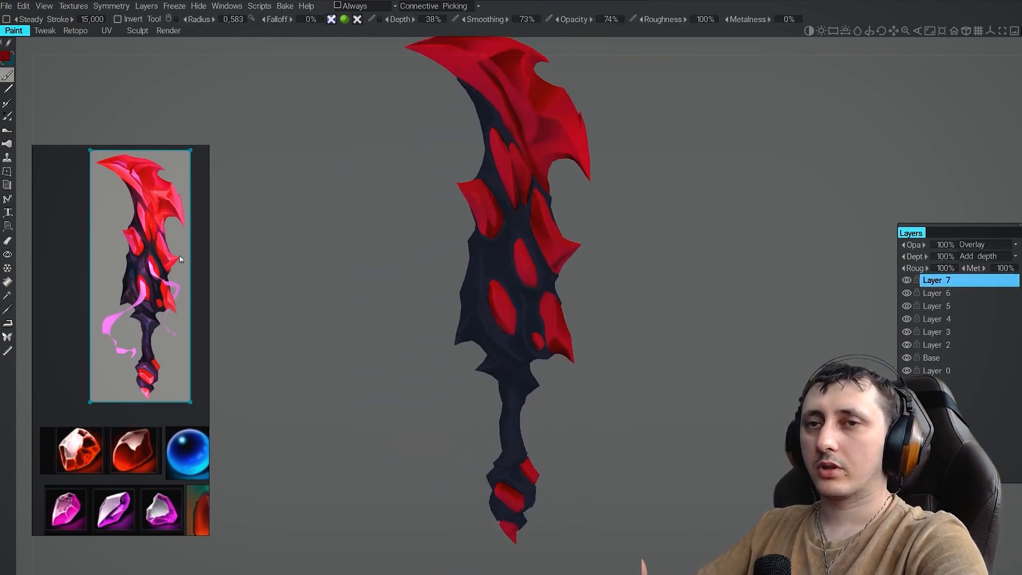
Choose a bright magenta paint colour and enlarge the brush radius to 11.011
key(v)
key(c)
click(605, 254)
alt+right_drag(586, 213, 566, 232)
alt+middle_drag(566, 233, 569, 293)
right_drag(550, 245, 618, 244)
alt+middle_drag(586, 255, 586, 273)
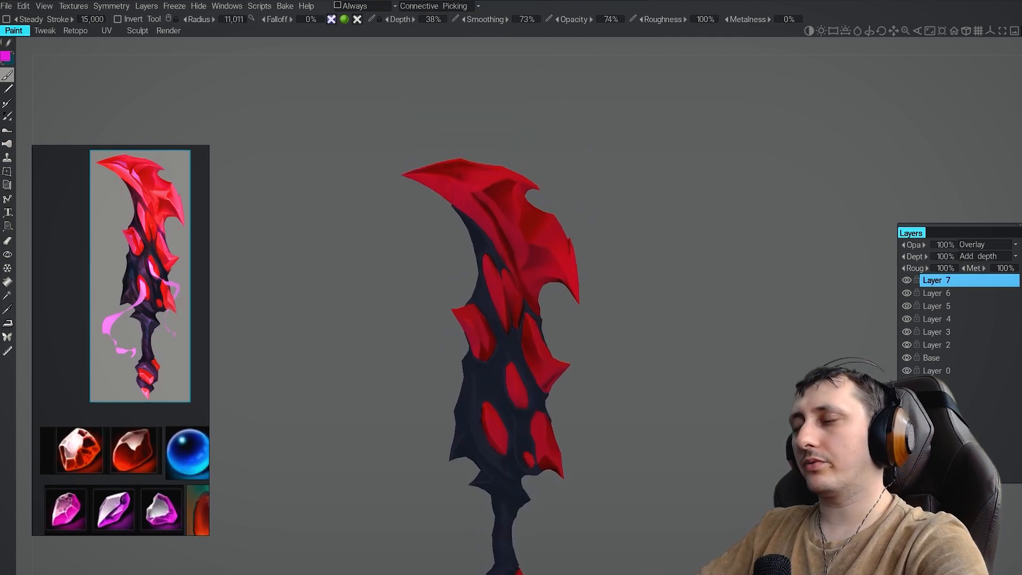
Set the top layer's blending to Standard Blend
key(v)
alt+right_drag(549, 256, 580, 257)
click(985, 245)
click(969, 256)
click(985, 245)
click(953, 365)
Set the paint colour to a pinkish red with hue 338, saturation 96% and lightness 67%
alt+middle_drag(580, 257, 564, 282)
alt+drag(588, 301, 594, 315)
key(v)
key(c)
click(625, 295)
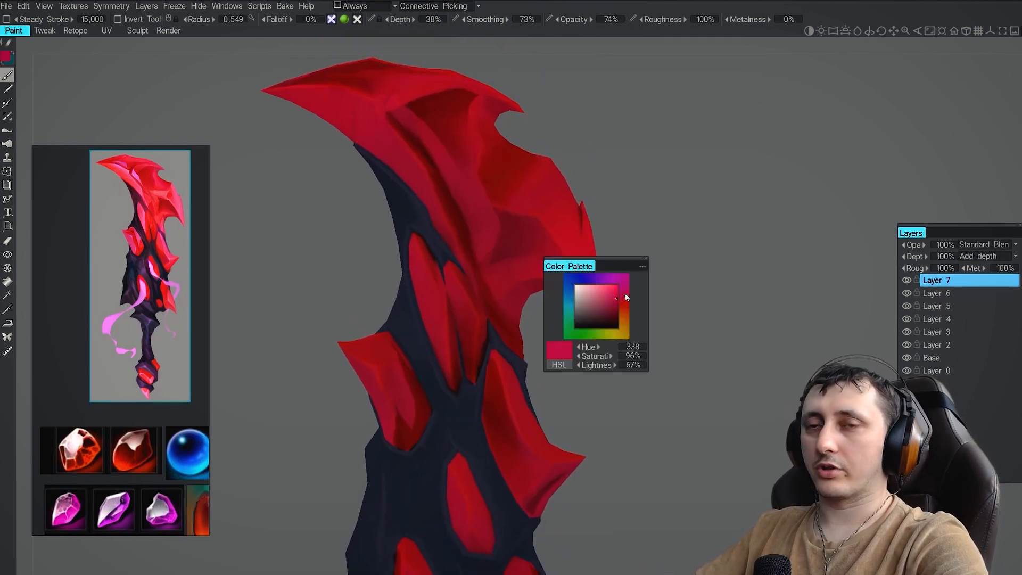
alt+middle_drag(601, 292, 538, 314)
Paint a soft pinkish-red tint over the outer edge and point of the blade's hooked back spike
alt+right_drag(537, 314, 527, 330)
alt+middle_drag(527, 330, 546, 362)
right_drag(538, 362, 548, 362)
mouse_move(543, 319)
alt+mouse_down()
mouse_move(536, 353)
mouse_move(535, 320)
alt+mouse_up()
drag(527, 341, 521, 302)
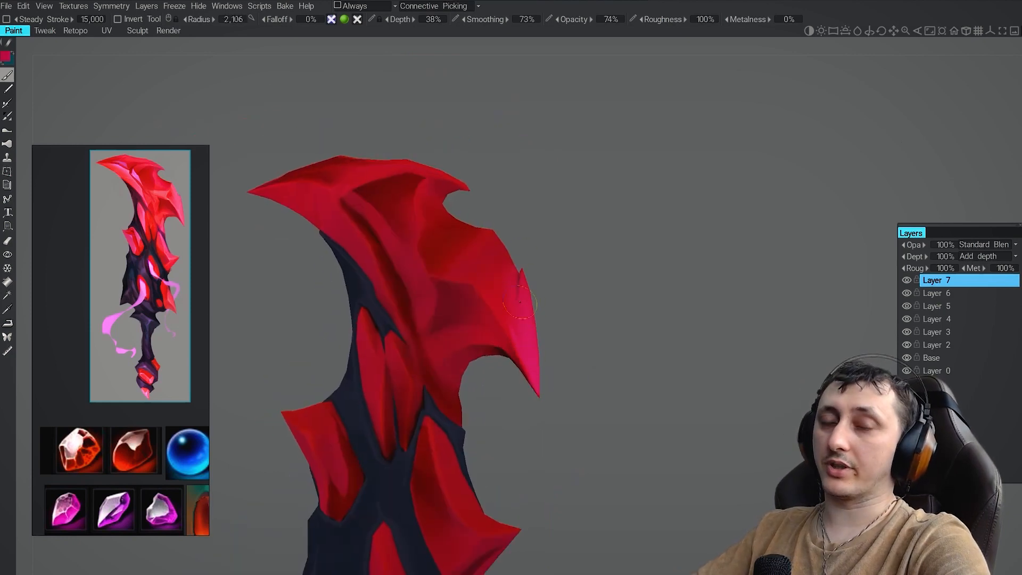
right_drag(521, 303, 509, 301)
alt+drag(509, 276, 510, 299)
key(v)
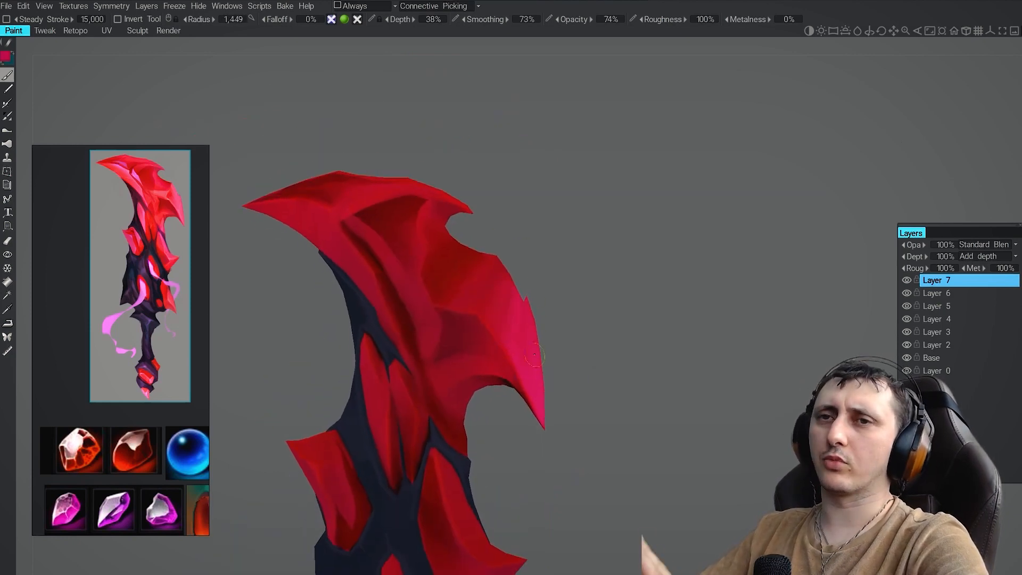
Tint the blade's upper back edge and front facets with pinkish red, sampling colours from the blade
mouse_move(513, 373)
alt+middle_down()
mouse_move(504, 340)
mouse_move(513, 372)
alt+middle_up()
mouse_move(513, 373)
alt+mouse_down()
mouse_move(481, 351)
mouse_move(497, 319)
alt+mouse_up()
mouse_move(498, 306)
mouse_down()
mouse_move(481, 308)
mouse_move(512, 314)
mouse_up()
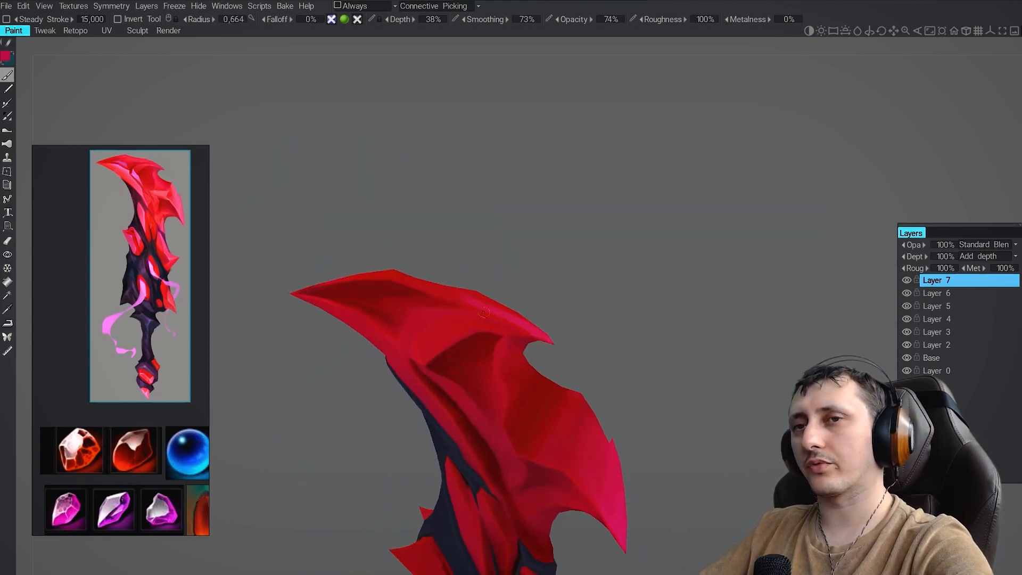
mouse_move(512, 314)
alt+right_down()
mouse_move(536, 286)
mouse_move(519, 307)
alt+right_up()
right_drag(519, 308, 524, 309)
key(v)
key(v)
alt+drag(525, 316, 511, 314)
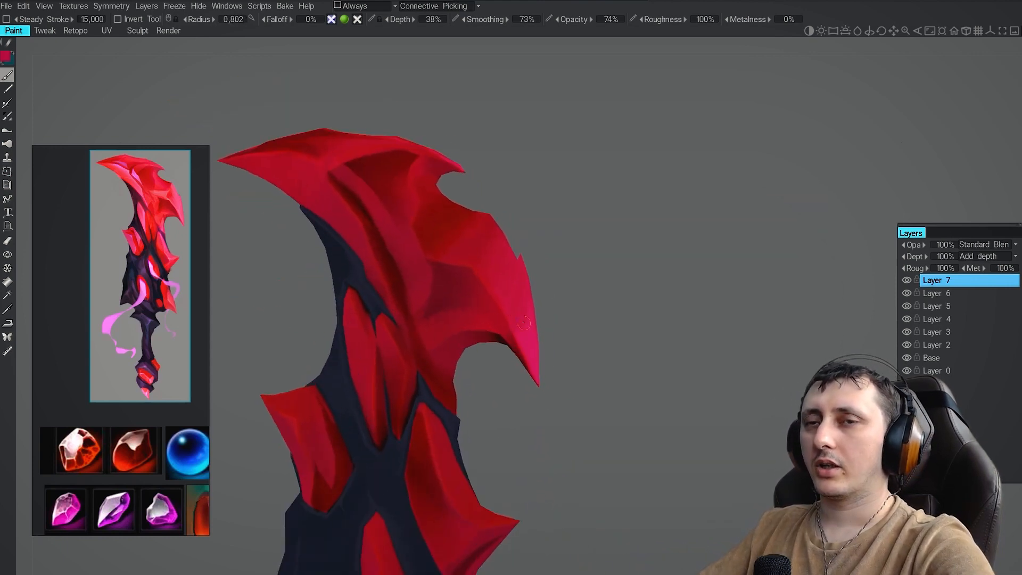
Paint a bright pink highlight along the blade's front-edge facet, from beside the dark body towards the tip
alt+middle_drag(348, 228, 532, 360)
right_drag(532, 361, 520, 358)
alt+middle_drag(516, 325, 467, 279)
alt+drag(465, 277, 479, 282)
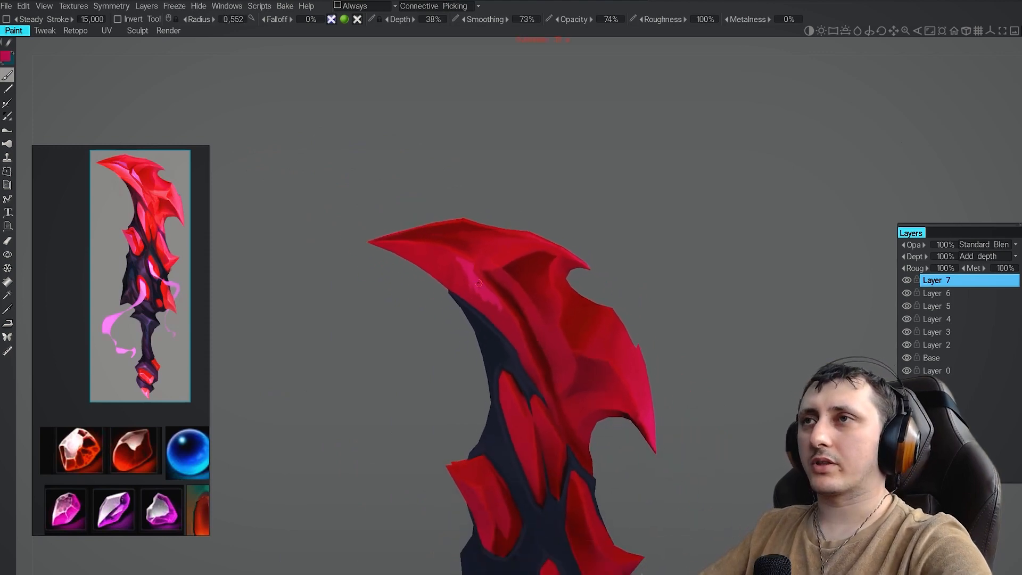
alt+middle_drag(461, 283, 472, 281)
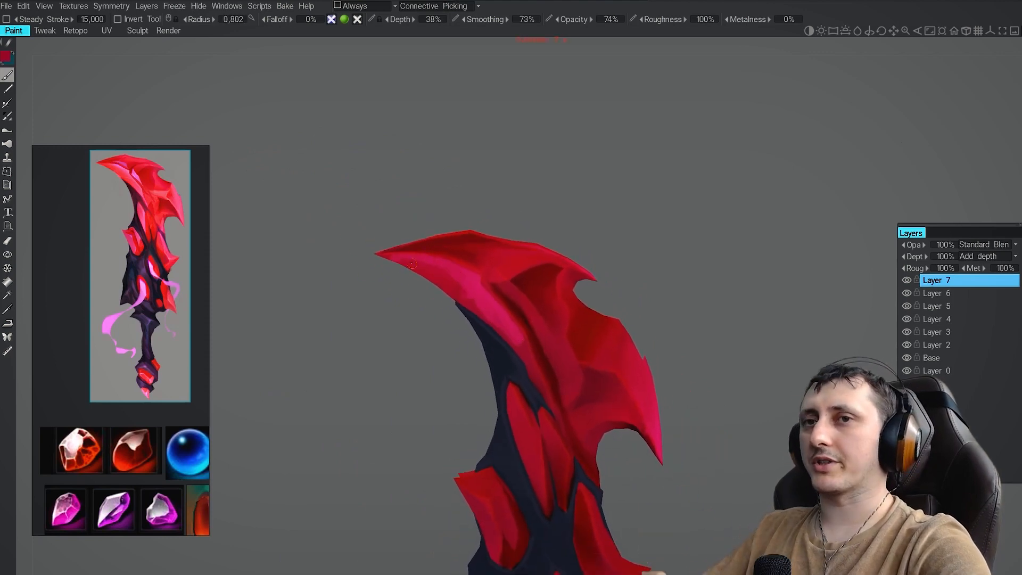
mouse_move(522, 351)
alt+mouse_down()
mouse_move(493, 311)
mouse_move(508, 348)
alt+mouse_up()
alt+middle_drag(508, 349, 470, 314)
Smooth the front-edge highlight towards the tip and paint a thin pink rim along the blade's top spine
key(e)
key(b)
alt+middle_drag(400, 228, 461, 315)
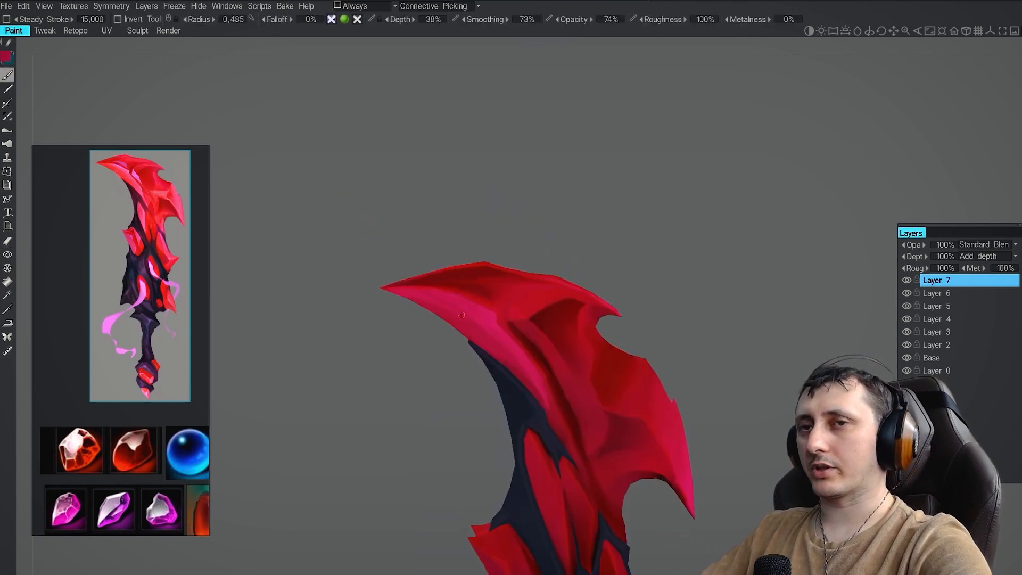
key(v)
mouse_move(475, 324)
alt+right_down()
mouse_move(455, 312)
mouse_move(474, 314)
alt+right_up()
alt+drag(473, 314, 515, 250)
key(])
mouse_move(515, 250)
alt+mouse_down()
mouse_move(536, 322)
mouse_move(486, 296)
alt+mouse_up()
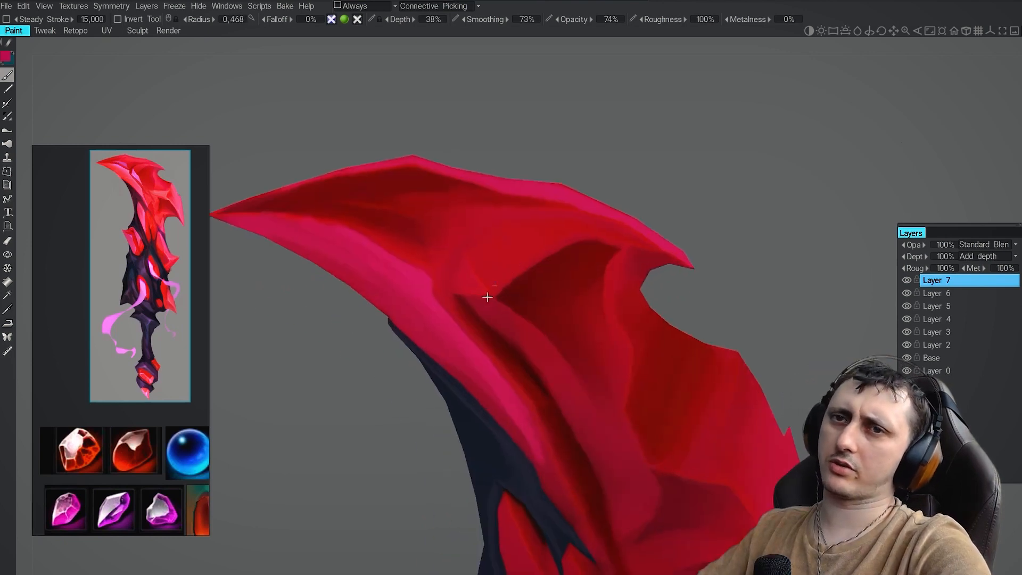
Paint a pink highlight on the facet bordering the upper edge of the blade's dark central hollow
alt+middle_drag(486, 297, 495, 340)
mouse_move(487, 302)
mouse_down()
mouse_move(500, 322)
mouse_move(552, 292)
mouse_up()
mouse_move(551, 292)
alt+right_down()
mouse_move(468, 298)
mouse_move(553, 306)
alt+right_up()
key([)
drag(512, 319, 491, 349)
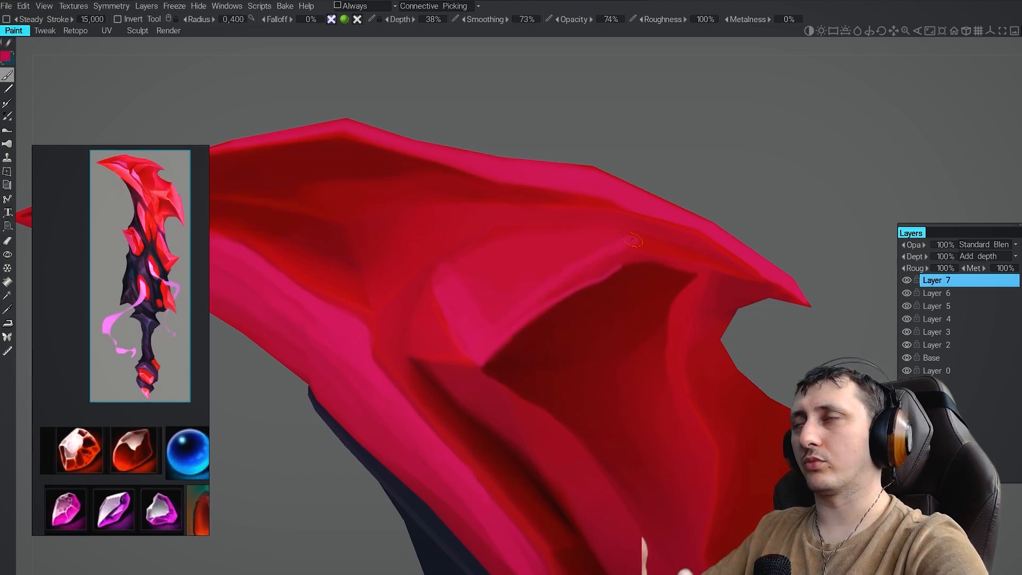
alt+right_drag(480, 298, 524, 315)
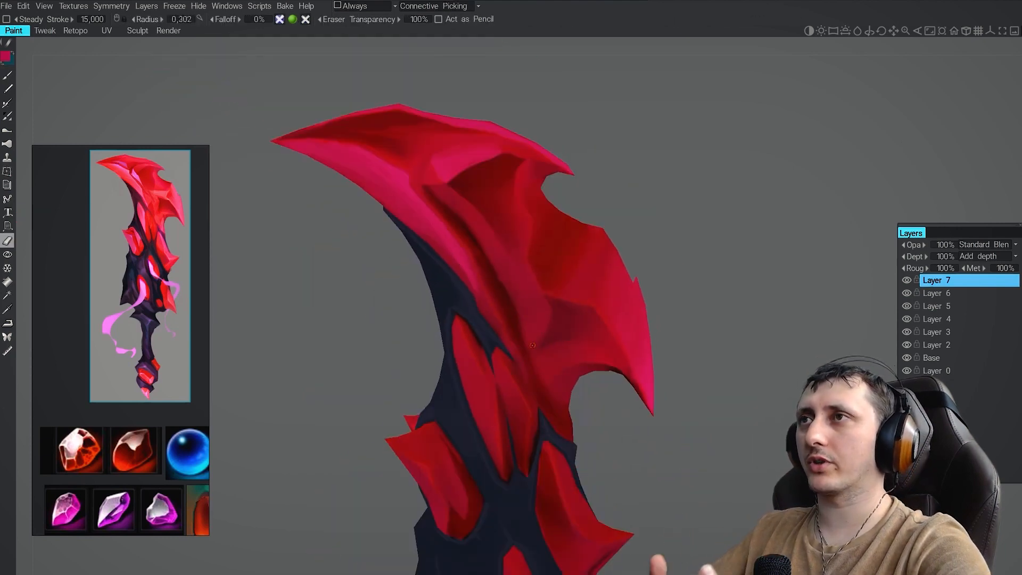
Add a new layer and paint a pink highlight down the blade's central ridge facet, trimming its edges with the eraser
key(e)
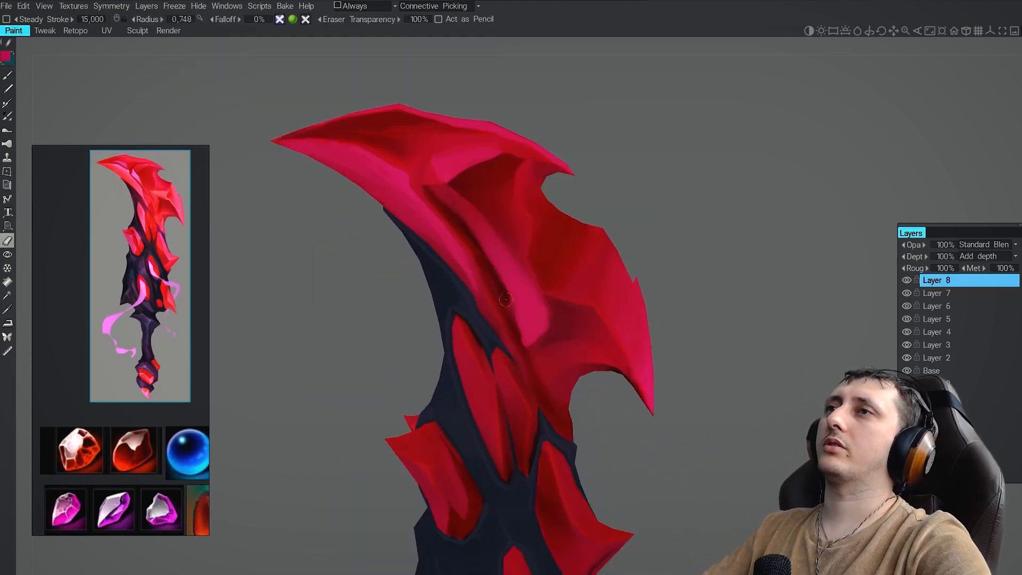
key(b)
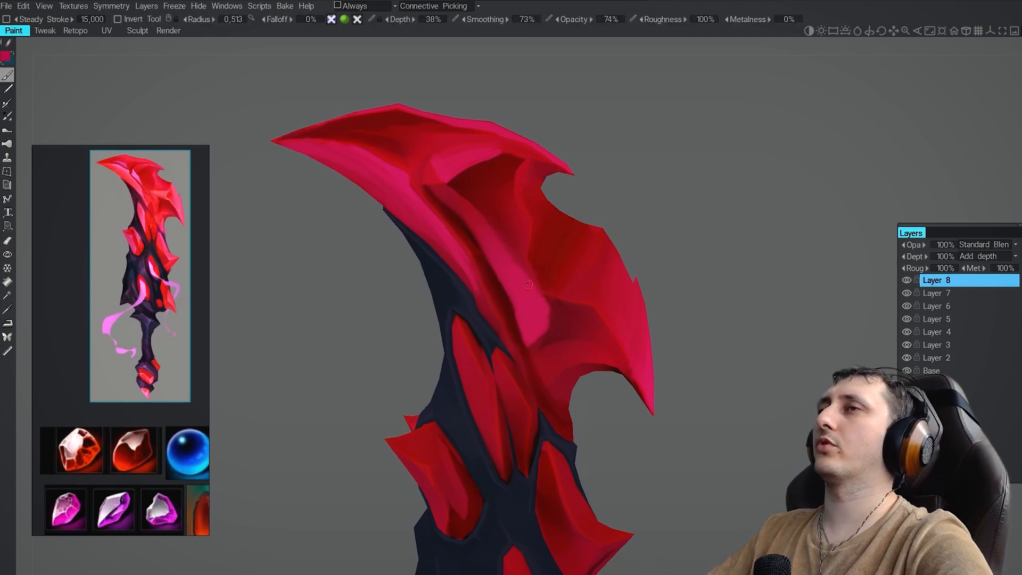
key(e)
mouse_move(528, 285)
right_down()
mouse_move(515, 318)
mouse_move(548, 304)
right_up()
right_drag(548, 304, 701, 264)
key(1)
key(s)
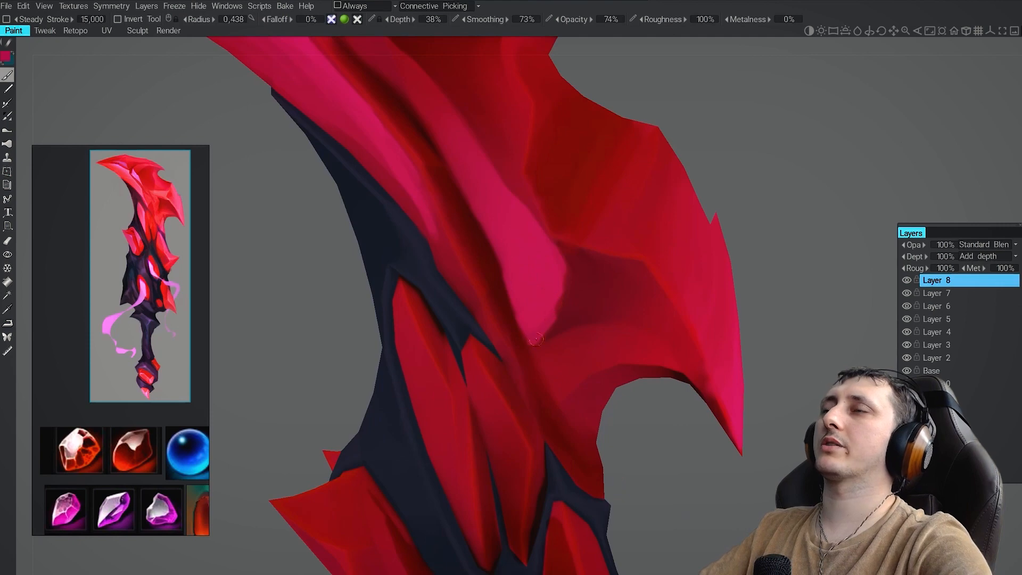
Shape the lower end of the central ridge highlight into a clean facet with the brush and eraser
drag(537, 339, 559, 306)
key(e)
middle_drag(450, 136, 465, 224)
key(b)
key(v)
drag(511, 298, 546, 396)
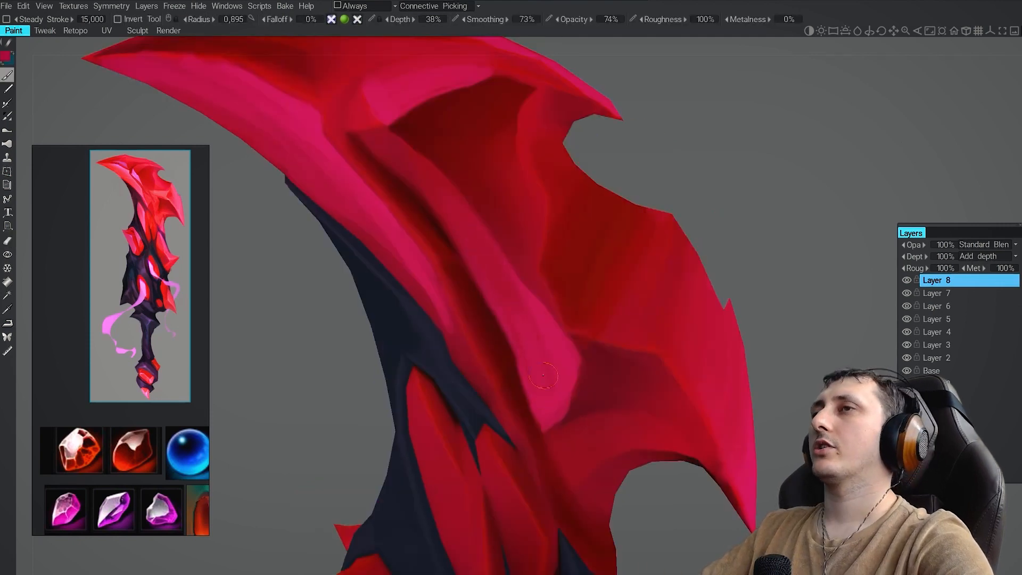
Refine the lower part of the front-edge highlight and neighbouring facets using reds sampled from the blade
scroll(480, 258, down, 3)
middle_drag(479, 258, 519, 270)
right_drag(519, 298, 491, 298)
key(v)
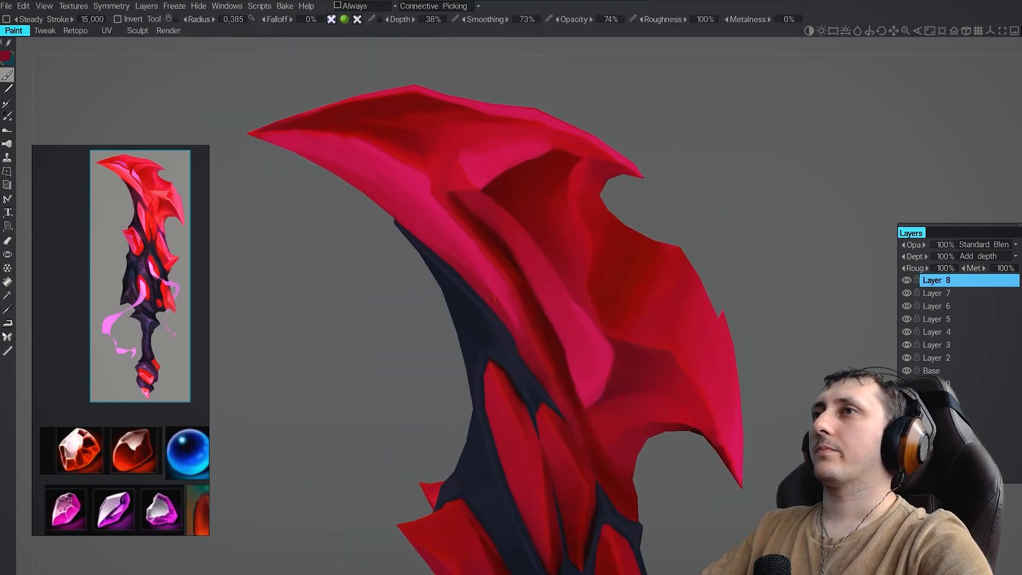
scroll(537, 367, down, 8)
scroll(559, 341, up, 8)
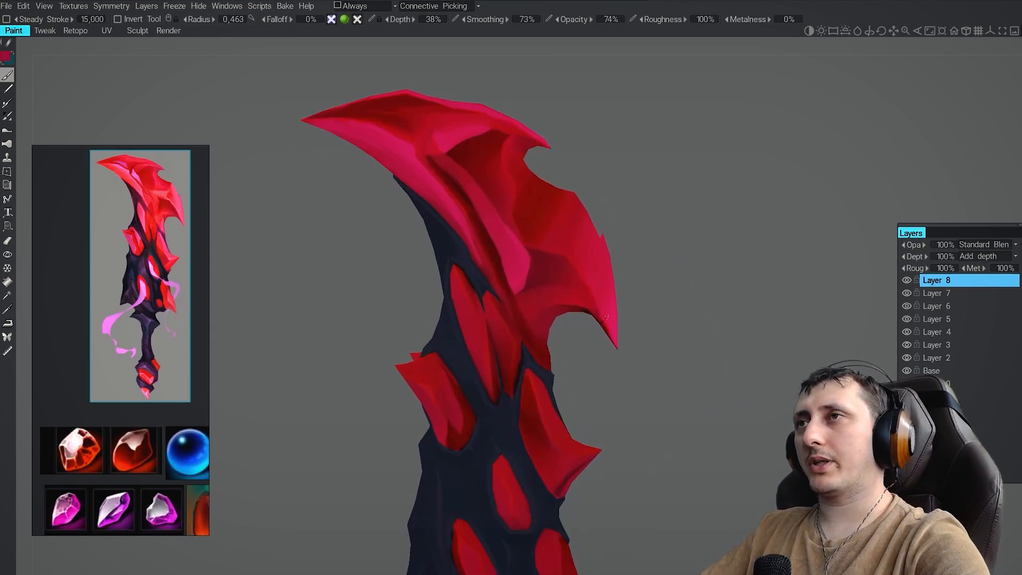
scroll(541, 354, down, 5)
scroll(548, 351, up, 4)
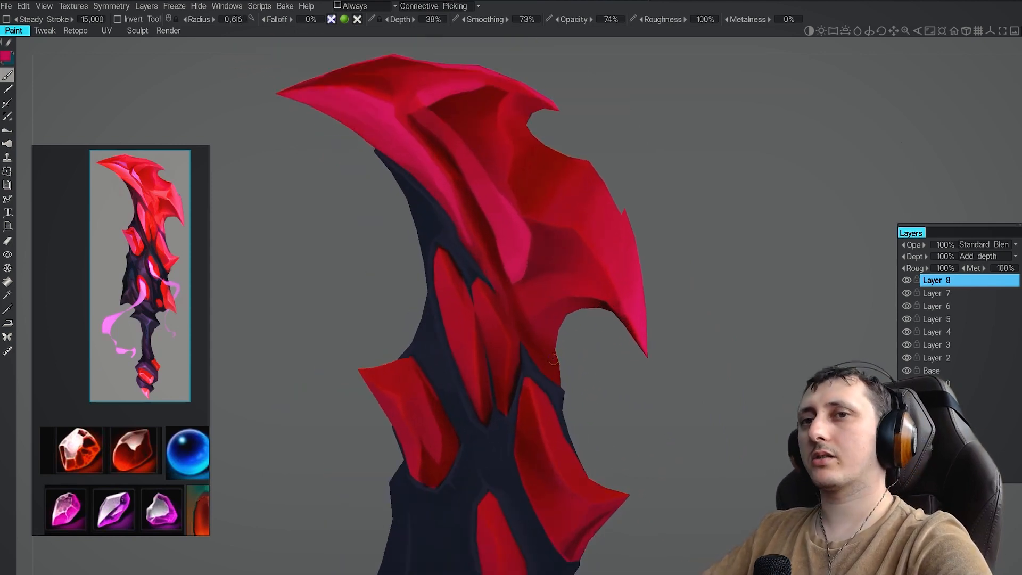
Paint a curved pink highlight around the inner edge of the hooked back spike and blend it into the surrounding red
key(e)
scroll(553, 314, up, 3)
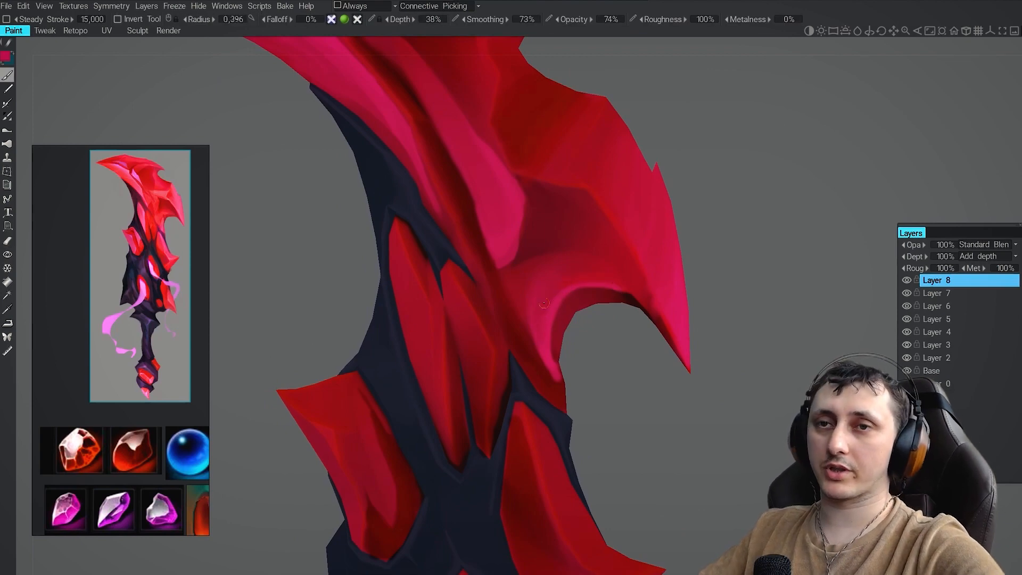
scroll(553, 352, up, 2)
scroll(500, 258, down, 2)
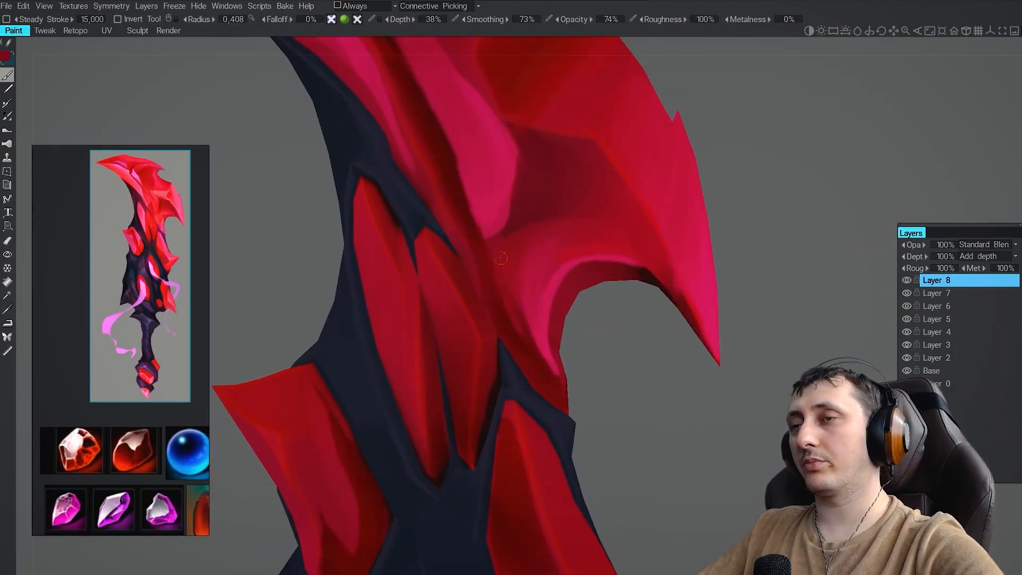
scroll(502, 313, down, 6)
scroll(591, 312, up, 5)
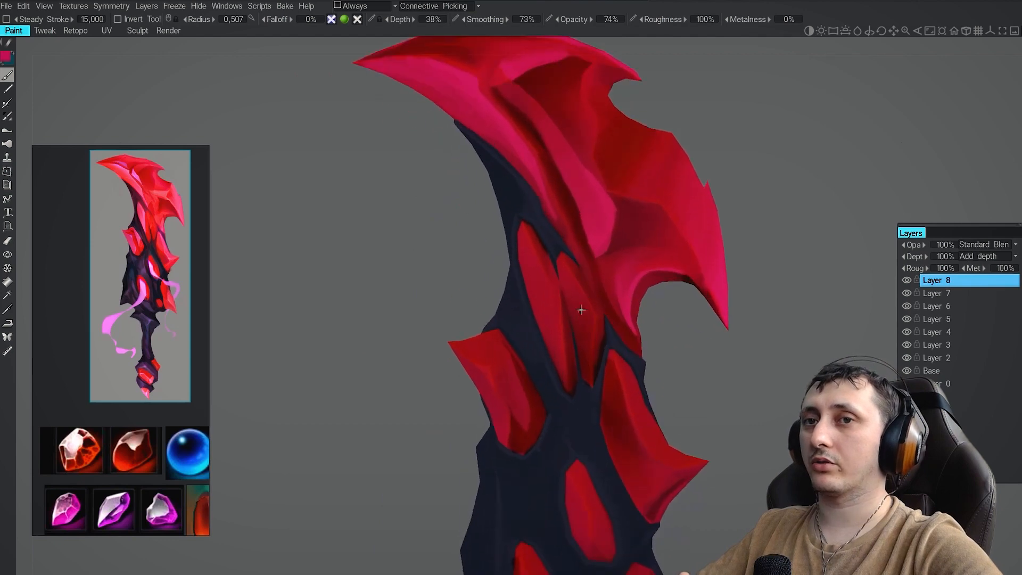
Paint pink highlights on the two long inset crystals below the blade head and soften them with the eraser
scroll(532, 269, up, 2)
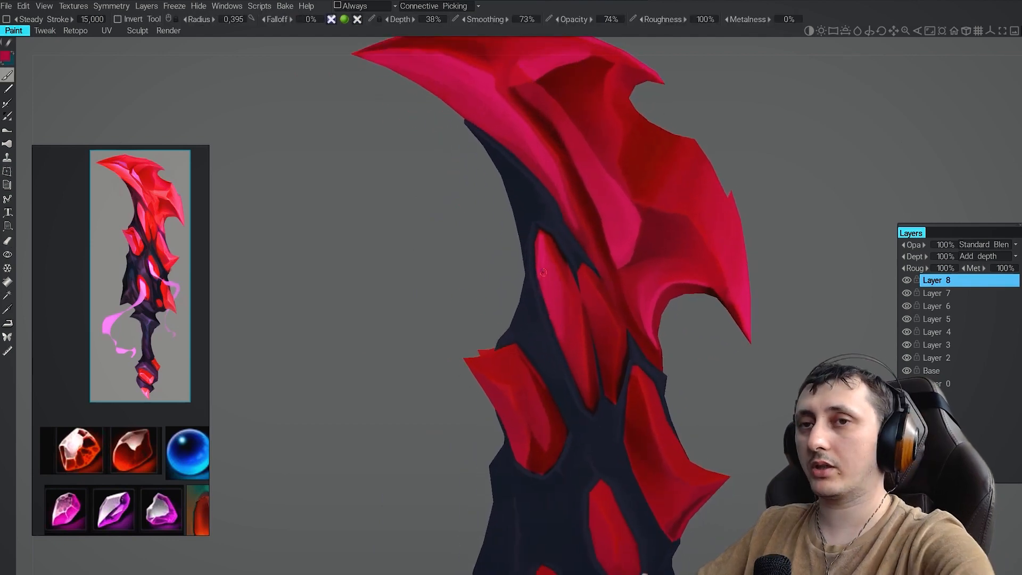
scroll(549, 217, up, 3)
key(e)
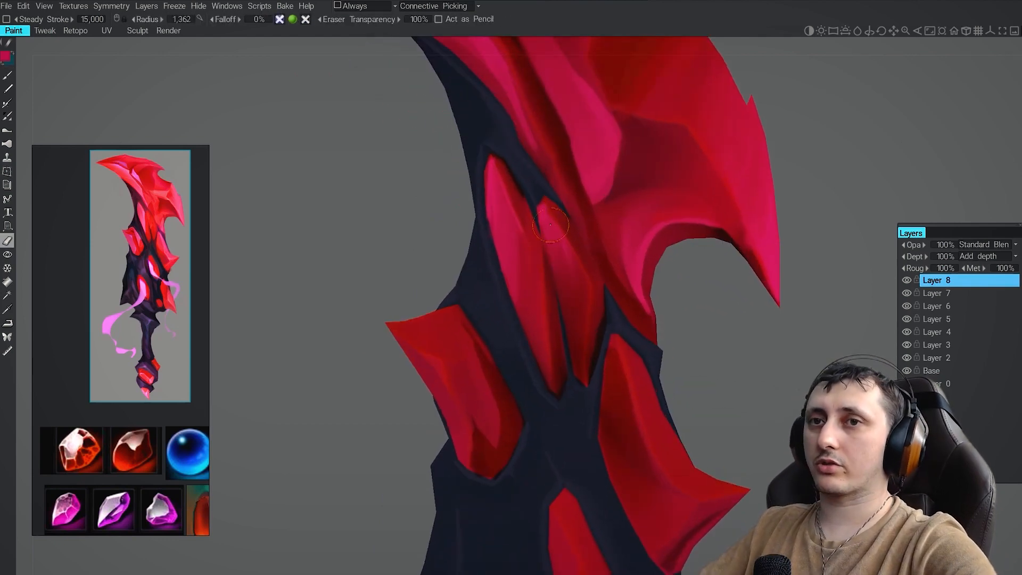
scroll(556, 257, down, 5)
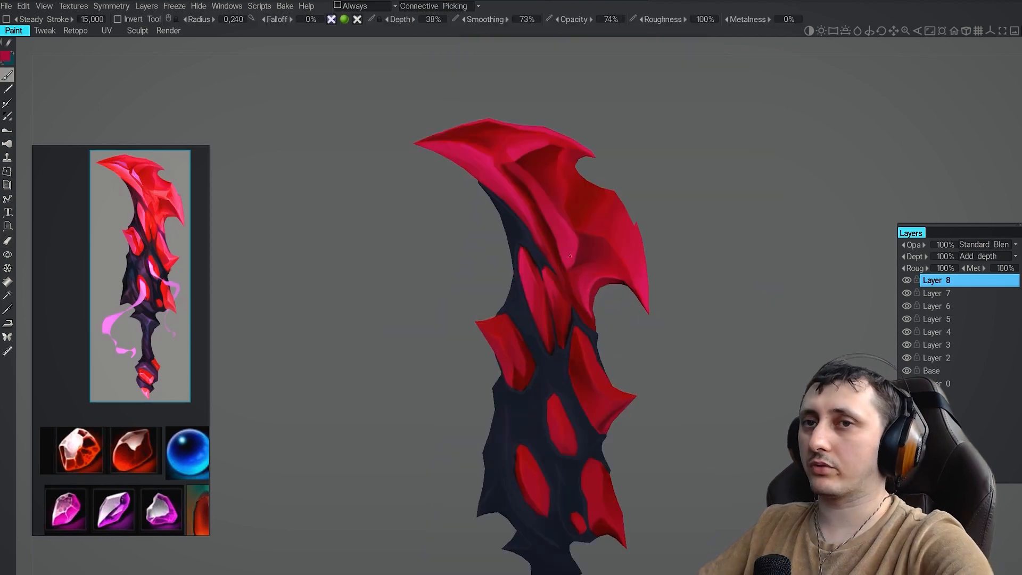
Paint a pinkish tint over the outer part of the spiked crystal on the blade's front side
scroll(644, 261, up, 5)
key(v)
scroll(608, 198, down, 5)
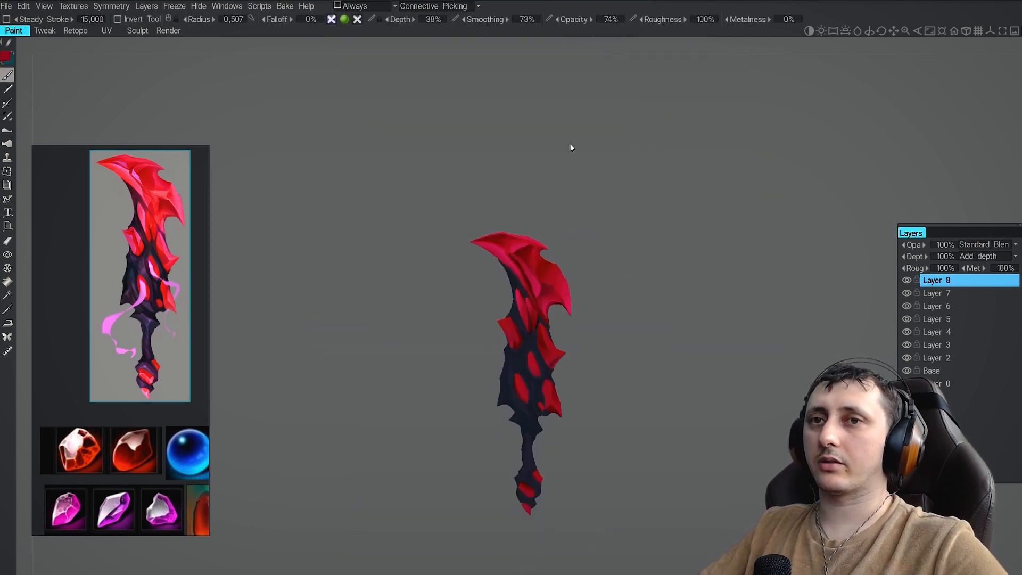
scroll(541, 320, up, 7)
scroll(511, 309, down, 6)
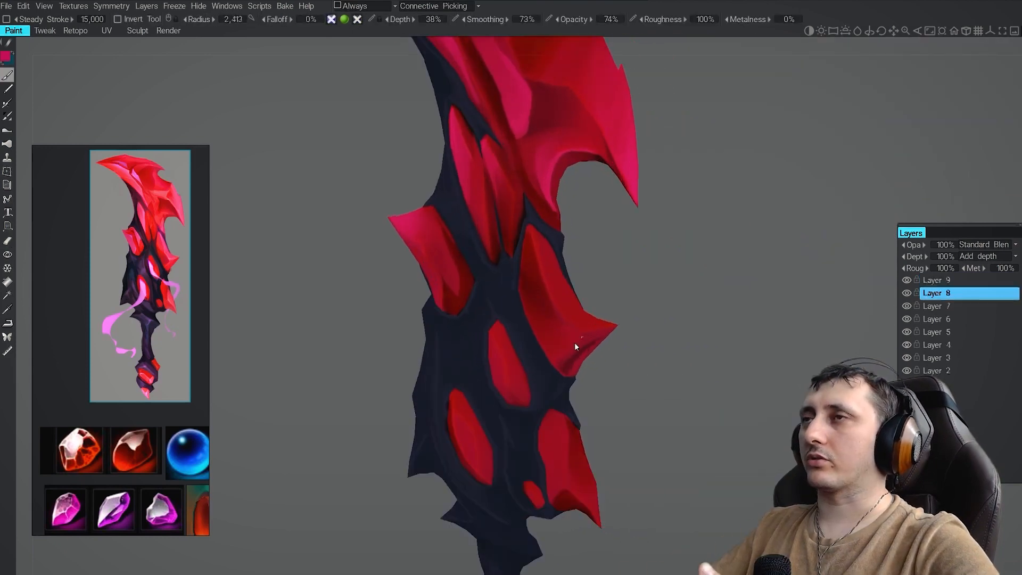
Paint pink highlights along the ridge and point of the back-side spiked crystal and on the central inset crystal
drag(569, 337, 589, 332)
scroll(587, 344, up, 4)
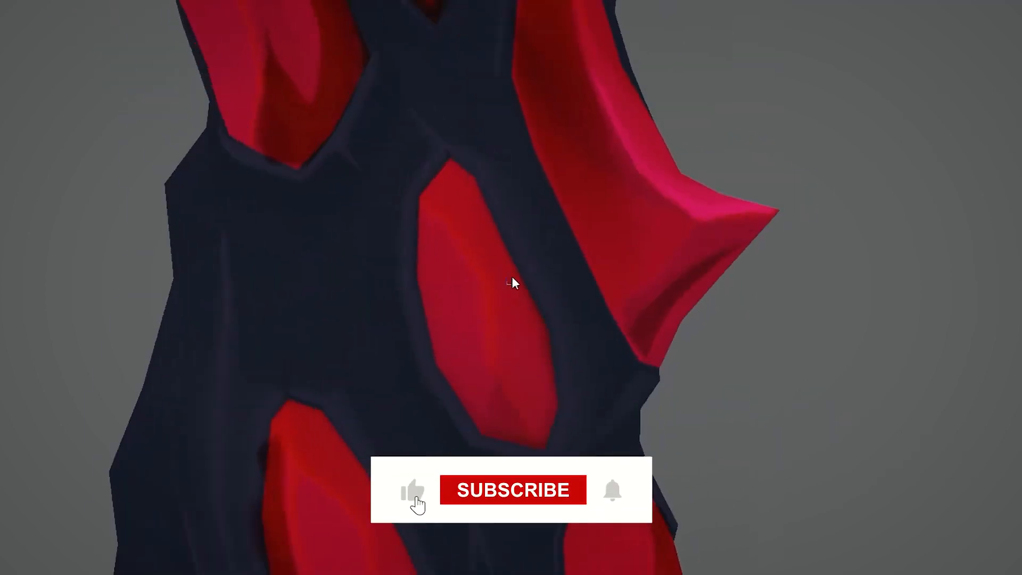
drag(467, 239, 452, 149)
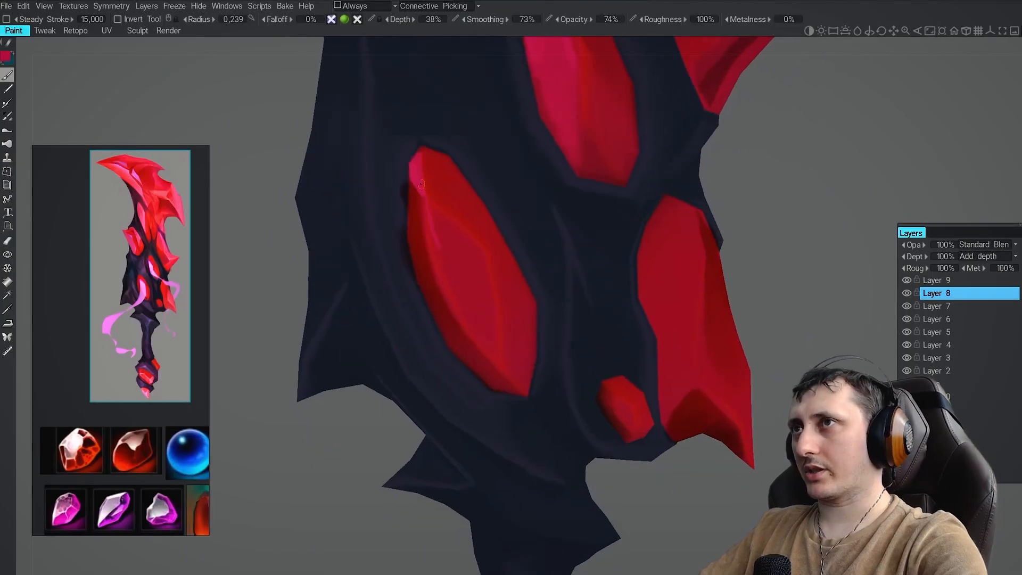
Paint pink facet highlights on the lower inset crystal and trim them with the eraser
drag(456, 254, 473, 314)
key(e)
drag(474, 309, 441, 216)
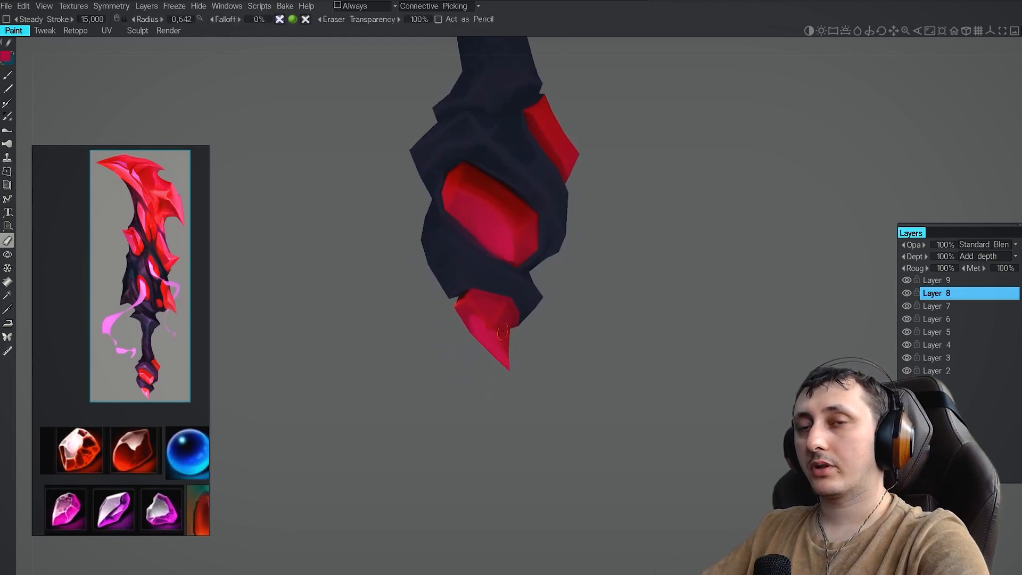
Paint and refine pink facet highlights on the pommel's inset crystal and pointed end crystal, alternating brush and eraser
key(b)
scroll(503, 331, up, 3)
key(e)
key(b)
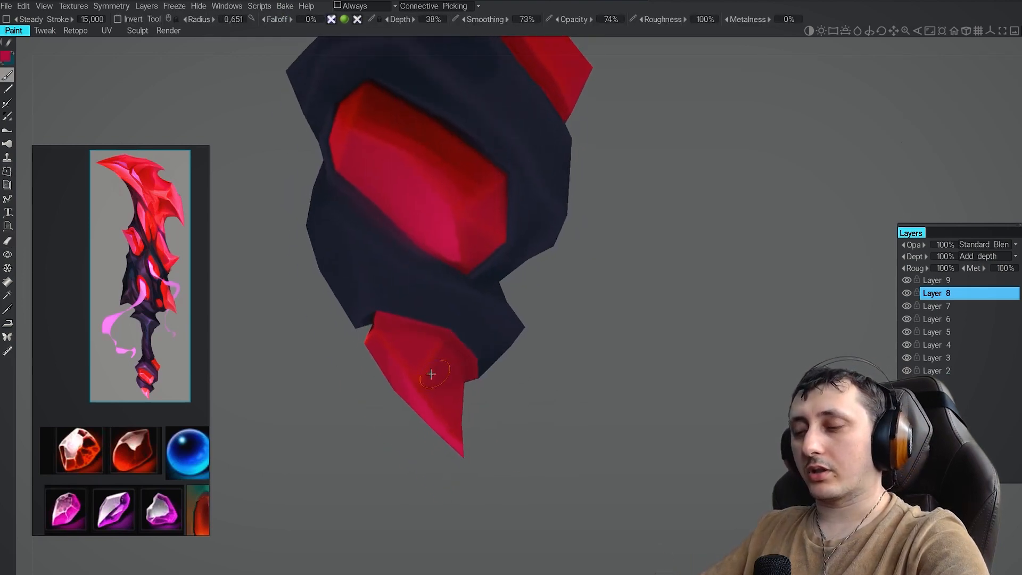
scroll(431, 374, down, 3)
key(e)
scroll(515, 299, up, 2)
key(b)
scroll(528, 262, down, 5)
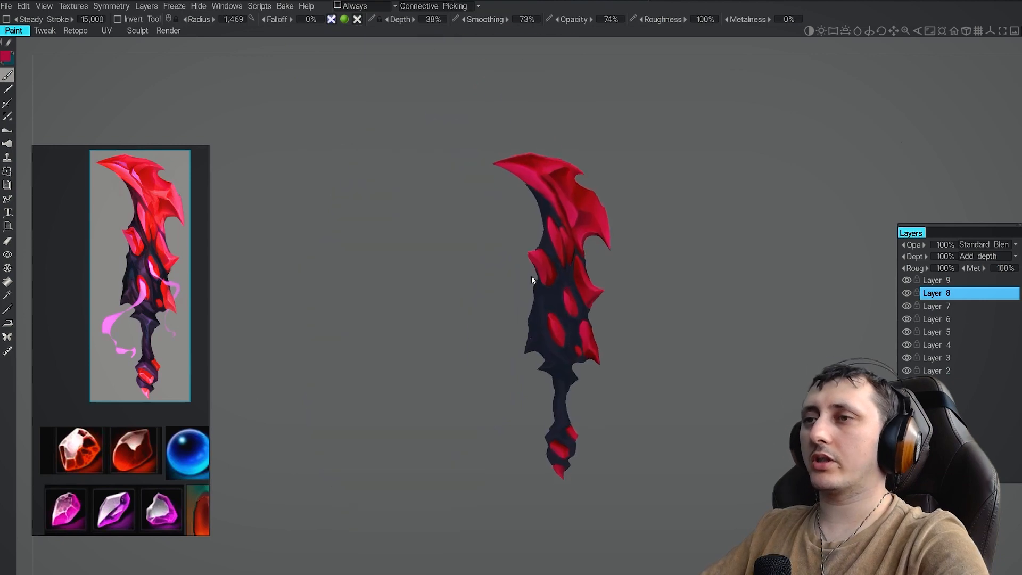
Add a new layer at the top of the stack and set its blending to SoftLight
click(945, 280)
click(983, 245)
click(953, 375)
Choose a pinkish red paint colour, enlarge the brush radius to 19.047 and paint a soft glow over the blade's head
scroll(511, 330, up, 2)
key(c)
click(712, 217)
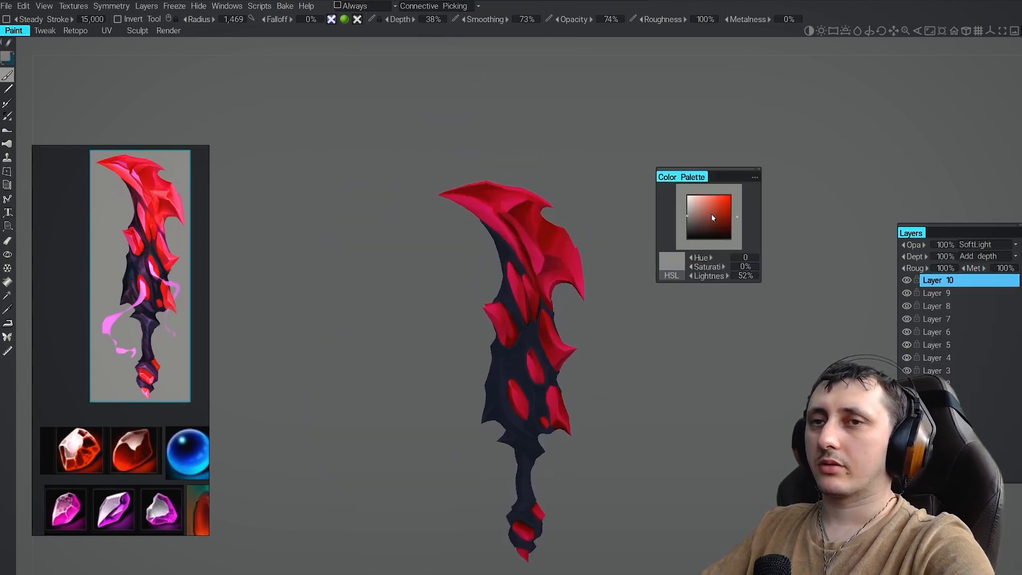
key(c)
click(731, 219)
click(737, 207)
scroll(572, 276, down, 1)
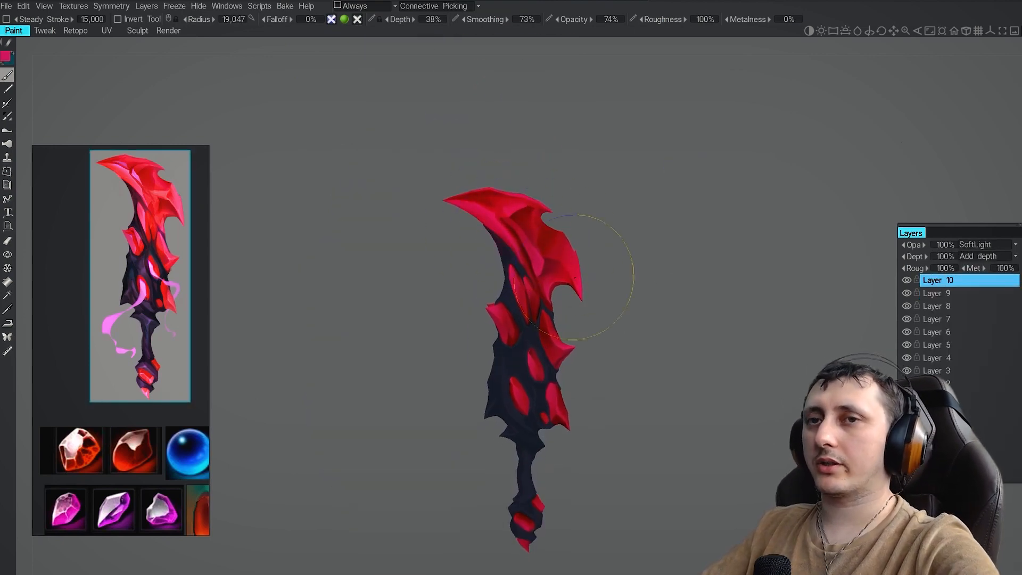
Compare blending modes on the glow layer, cycling through ColorDodge, LinearDodge, PinLight and Normal Map
click(979, 246)
click(978, 245)
scroll(976, 247, up, 2)
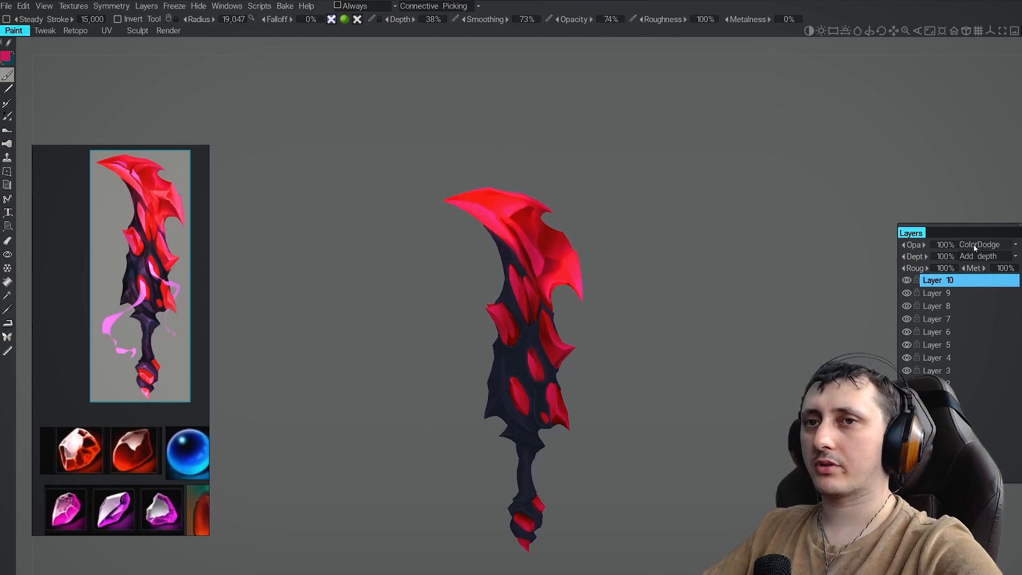
scroll(973, 244, down, 4)
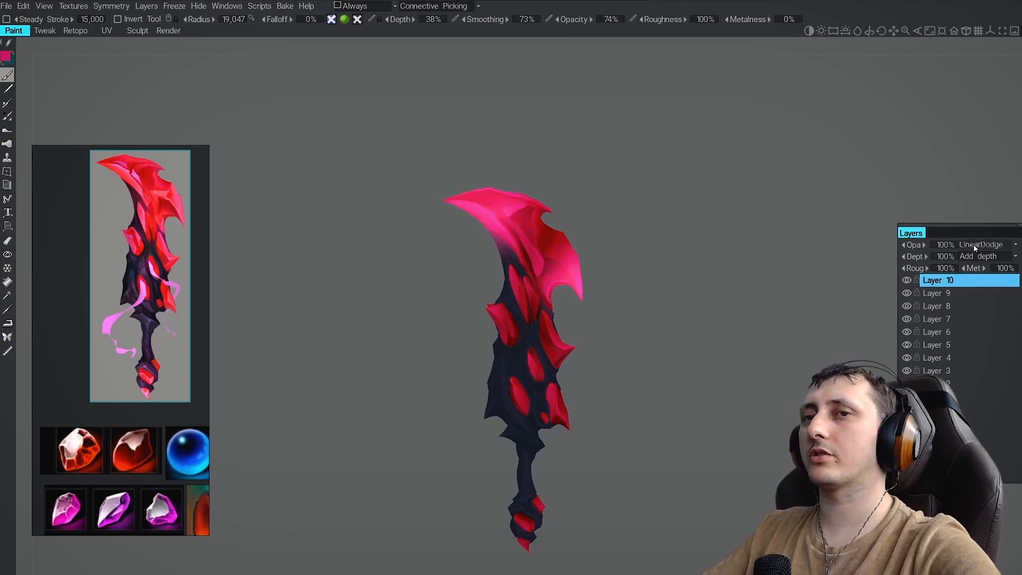
scroll(973, 244, down, 4)
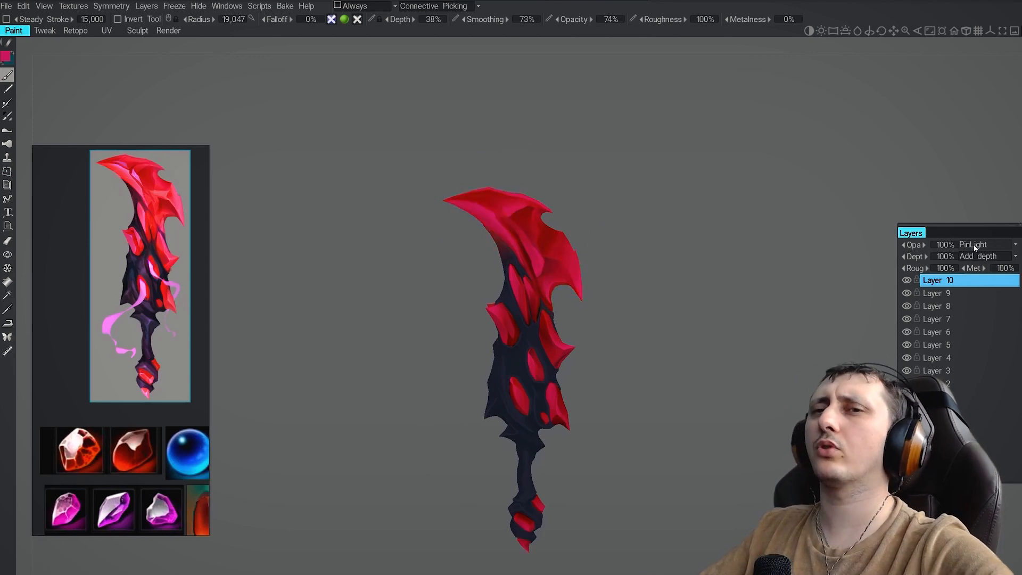
scroll(974, 244, down, 4)
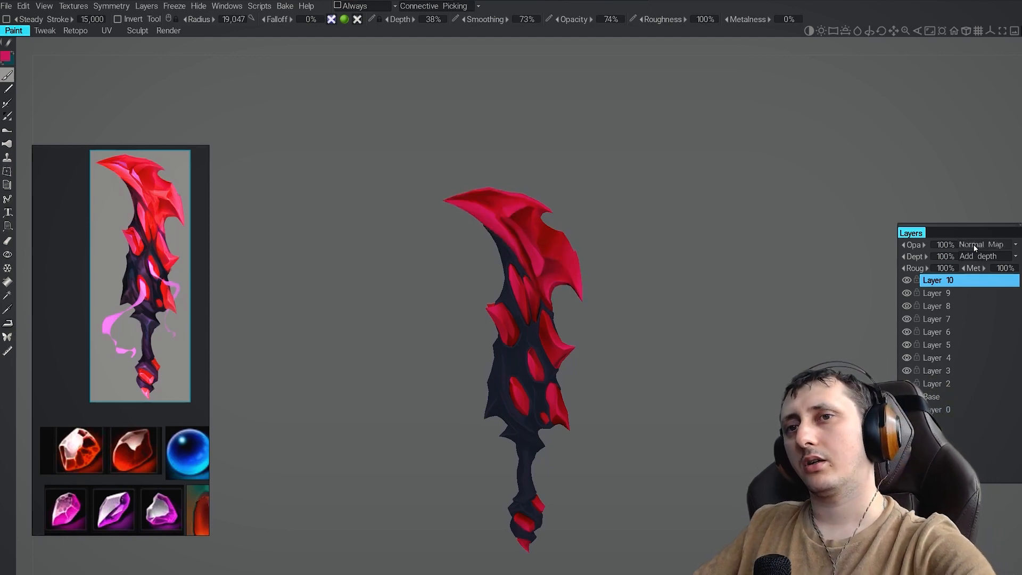
scroll(973, 244, down, 1)
Set the glow layer's blending to ColorDodge
click(974, 244)
click(948, 366)
click(968, 245)
click(958, 345)
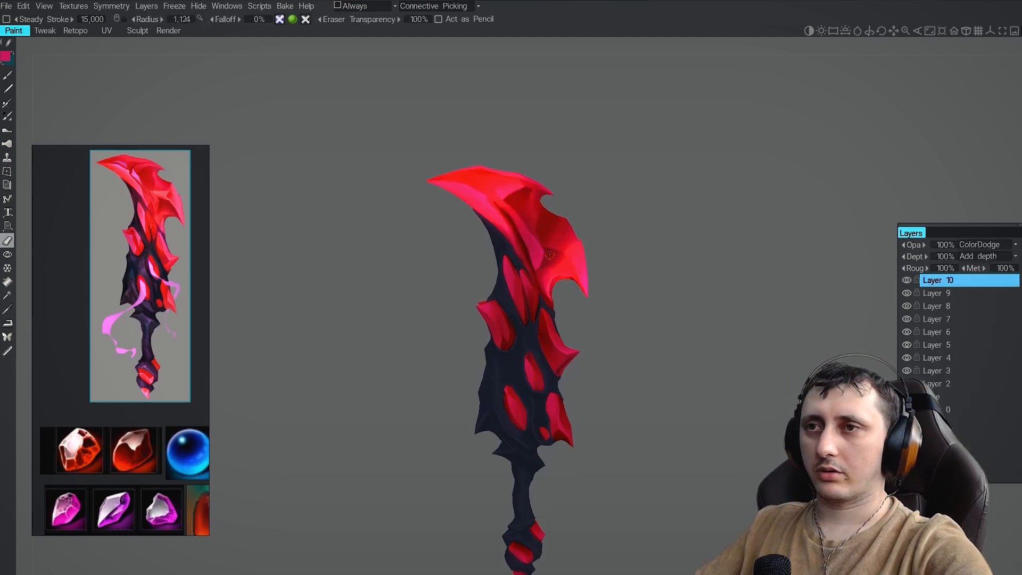
Erase the glow over the blade's head and return to the paint brush
drag(550, 255, 548, 176)
click(7, 75)
click(589, 292)
scroll(543, 282, up, 4)
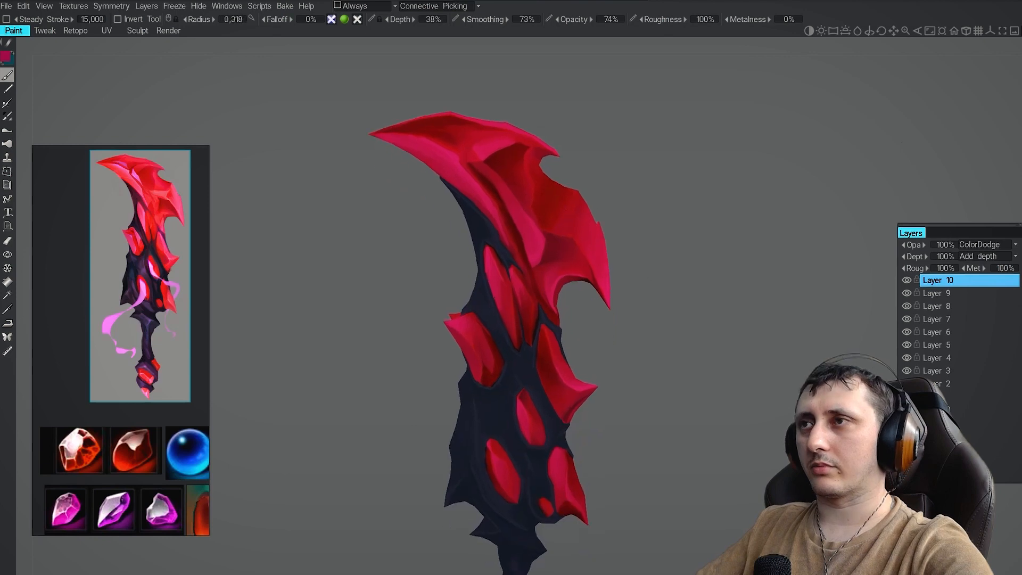
Compare blending modes on the top layer, trying PinLight, and settle on Add
click(975, 245)
click(959, 366)
click(987, 243)
click(987, 243)
scroll(986, 245, down, 9)
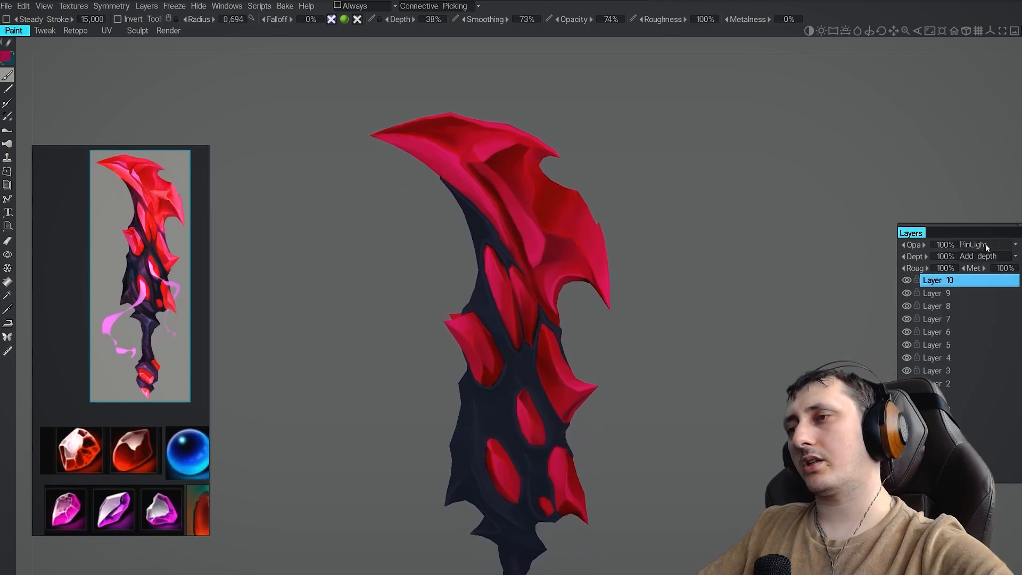
scroll(986, 244, down, 3)
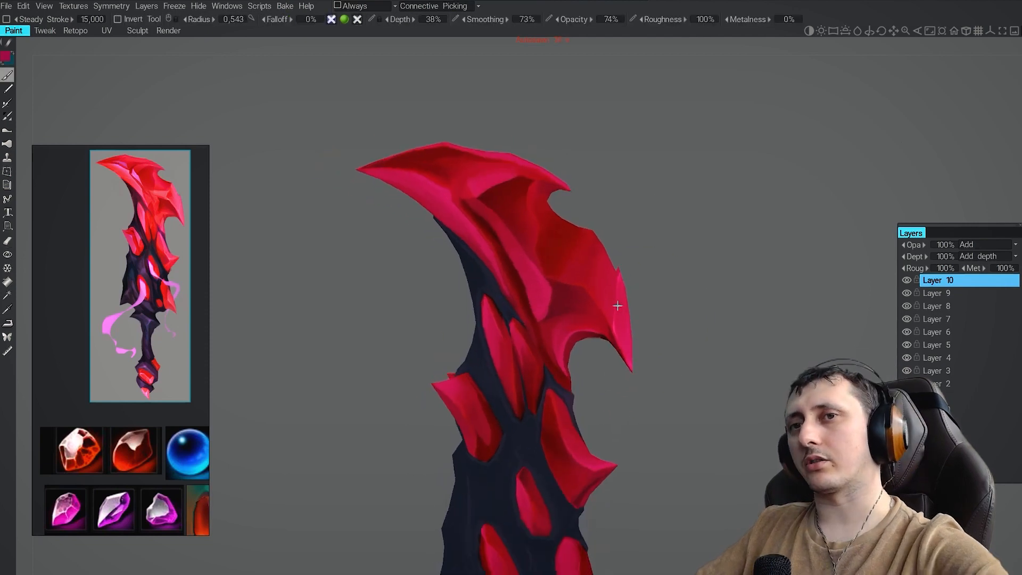
Paint pale pink highlights on the blade head's outer spike and below its front tip, softening them with the eraser
scroll(559, 315, up, 2)
drag(628, 319, 559, 314)
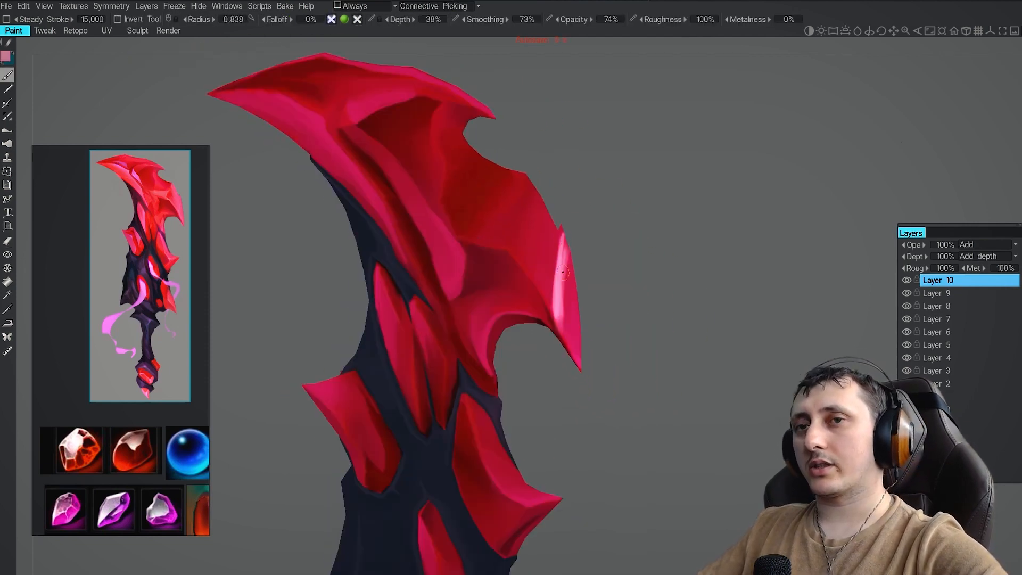
key(e)
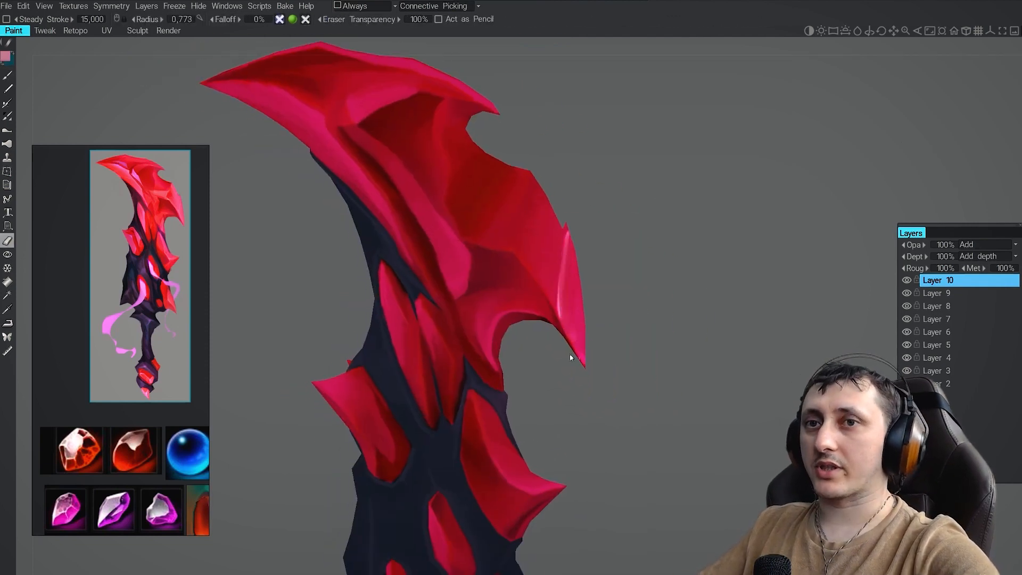
key(b)
middle_drag(426, 196, 589, 342)
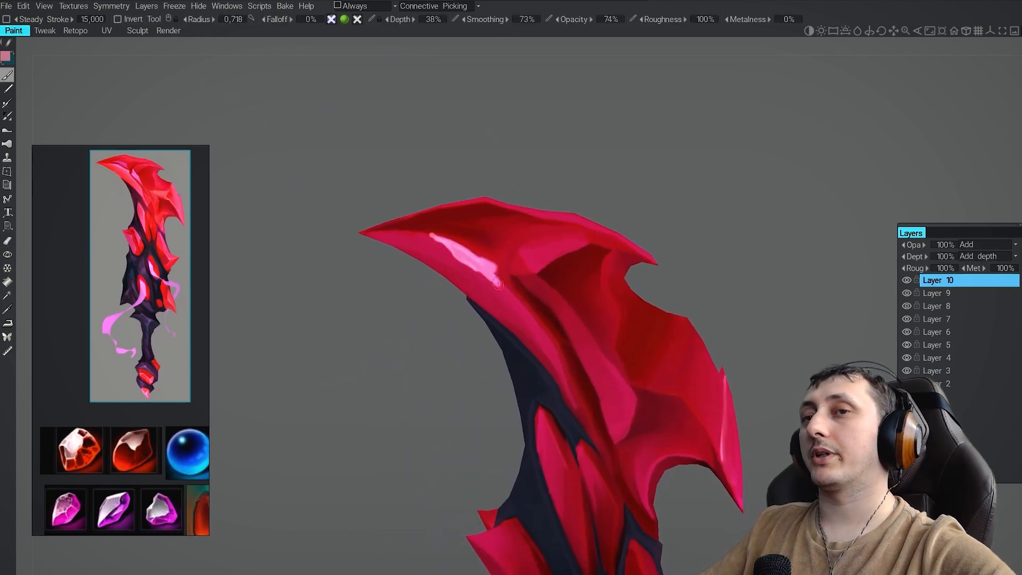
drag(498, 283, 542, 322)
key(e)
scroll(415, 213, down, 5)
scroll(415, 213, up, 2)
Set the top layer's blending to Overlay, lighten the pink paint colour and raise the brush opacity to 100%
click(978, 245)
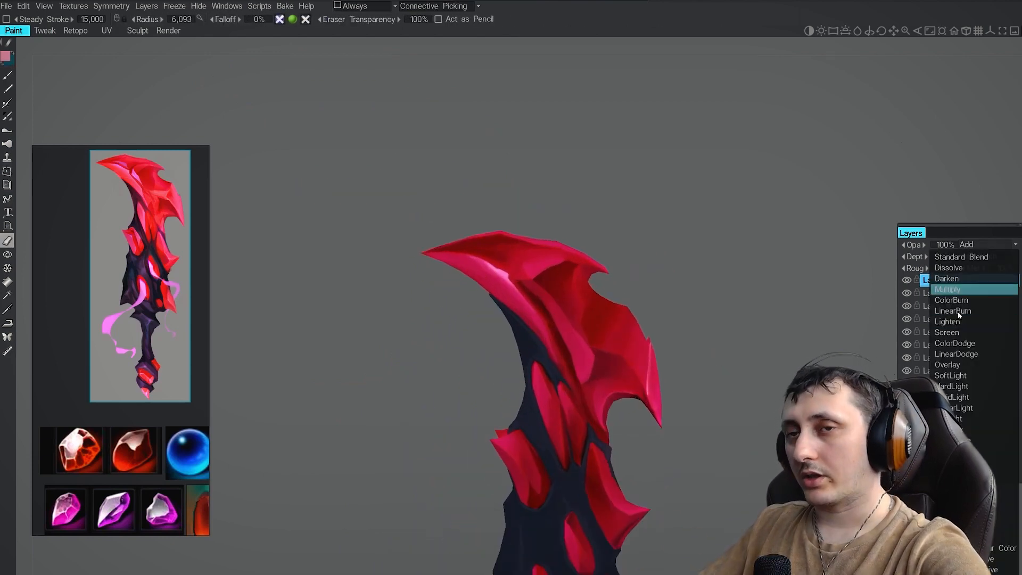
click(947, 365)
key(b)
key(v)
click(577, 249)
middle_drag(459, 299, 436, 279)
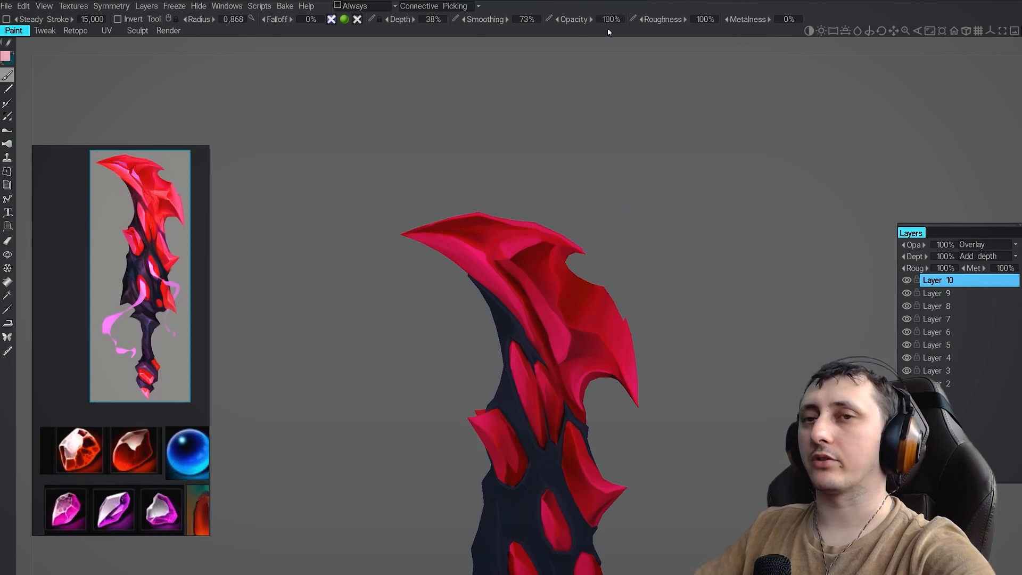
Paint light pink highlights on the blade head's outer spike and front tip
scroll(564, 301, down, 2)
drag(605, 323, 612, 363)
middle_drag(611, 351, 619, 373)
scroll(585, 340, up, 3)
drag(428, 235, 436, 238)
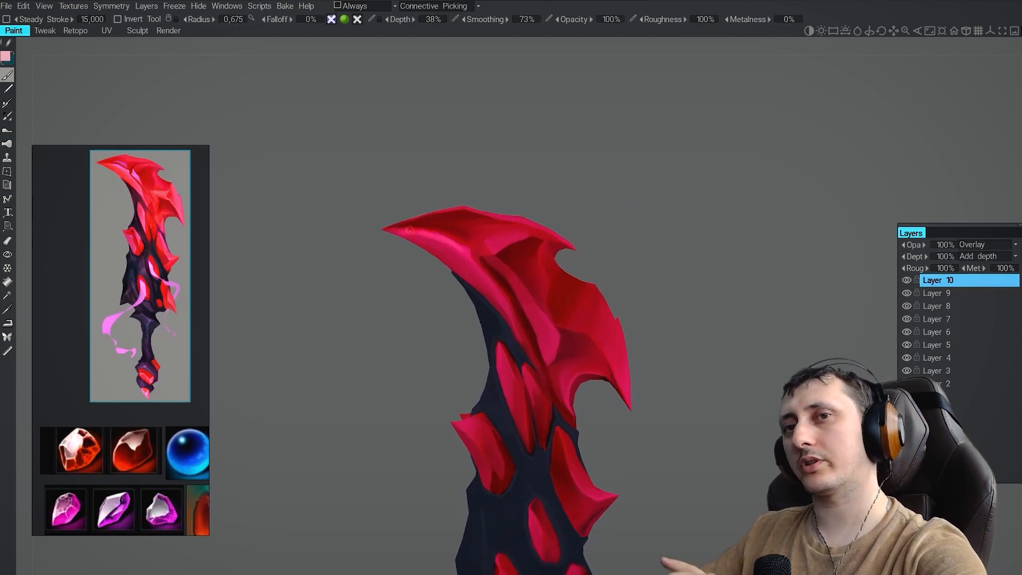
Sample a saturated red and paint glowing light along the blade head's inner edge, trimming it with the eraser
key(v)
mouse_move(489, 299)
middle_down()
mouse_move(457, 266)
mouse_move(377, 269)
middle_up()
click(497, 264)
scroll(377, 269, up, 1)
drag(478, 322, 452, 290)
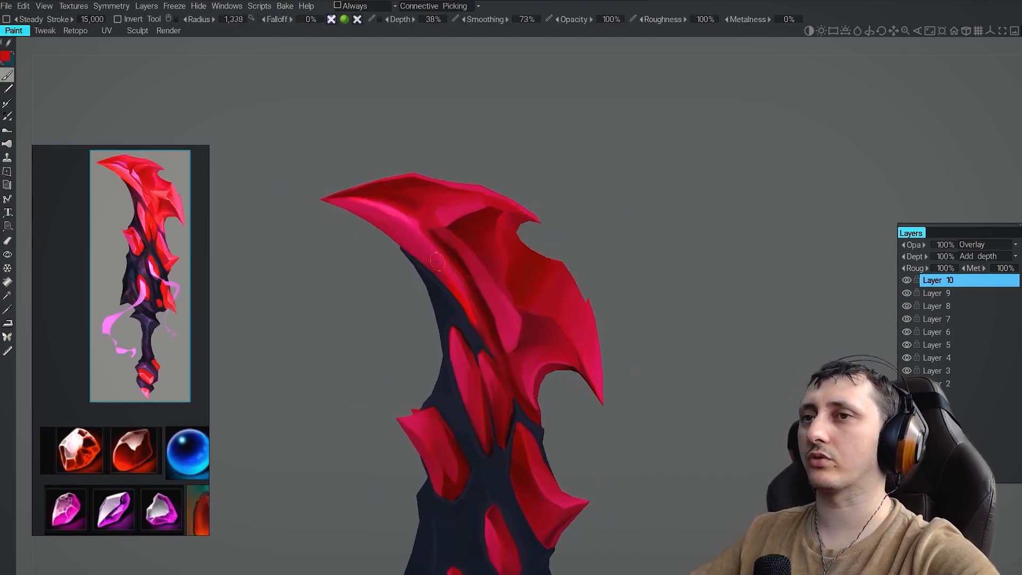
middle_drag(437, 262, 450, 284)
scroll(479, 330, down, 3)
key(e)
mouse_move(532, 351)
alt+mouse_down()
mouse_move(519, 372)
mouse_move(501, 367)
mouse_move(524, 360)
alt+mouse_up()
scroll(513, 402, up, 3)
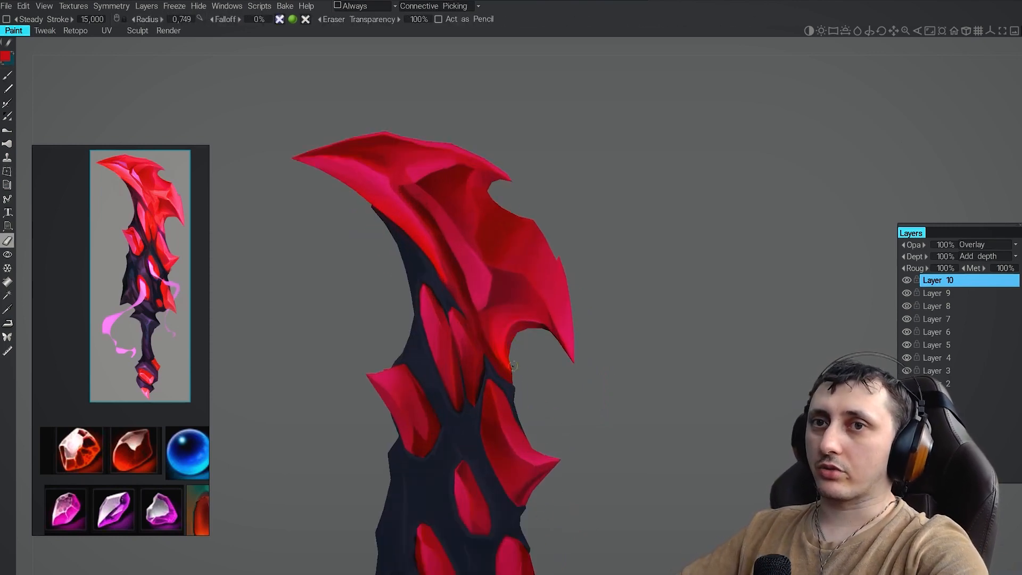
Paint a bright red glow inside the large spiked crystal on the blade's right side, blending it with the eraser
scroll(538, 311, down, 5)
key(b)
scroll(542, 373, up, 3)
middle_drag(568, 393, 526, 321)
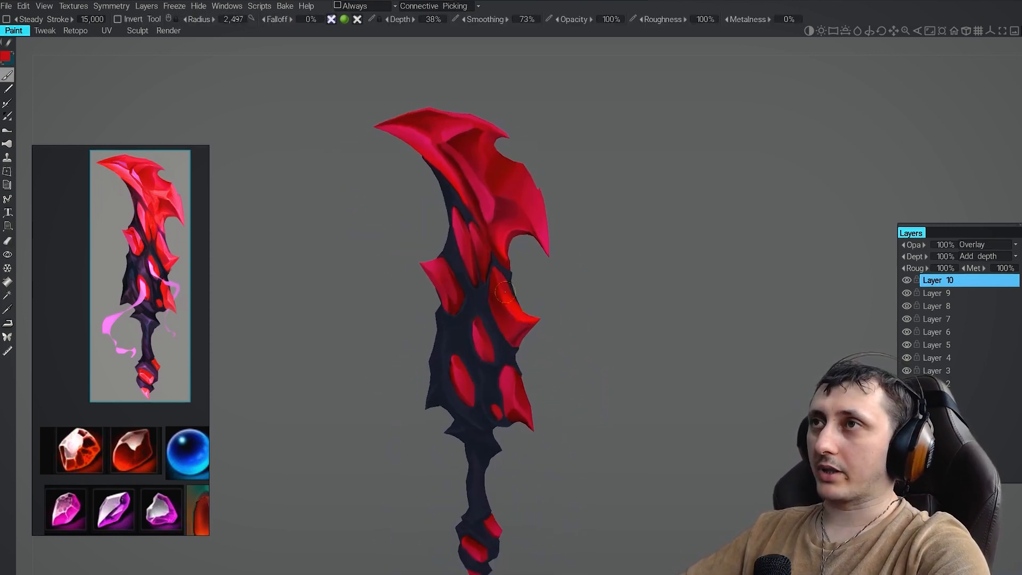
key(e)
key(b)
scroll(503, 329, up, 2)
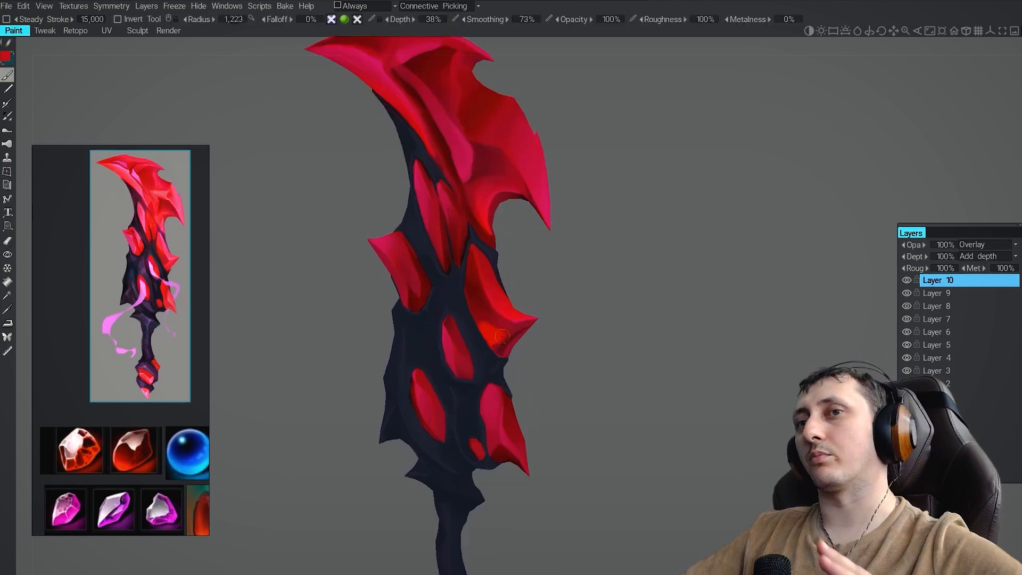
key(e)
key(b)
Paint a bright red glow in the spiked crystal on the blade's left side and erase the excess
mouse_move(502, 336)
alt+mouse_down()
mouse_move(440, 331)
mouse_move(441, 322)
alt+mouse_up()
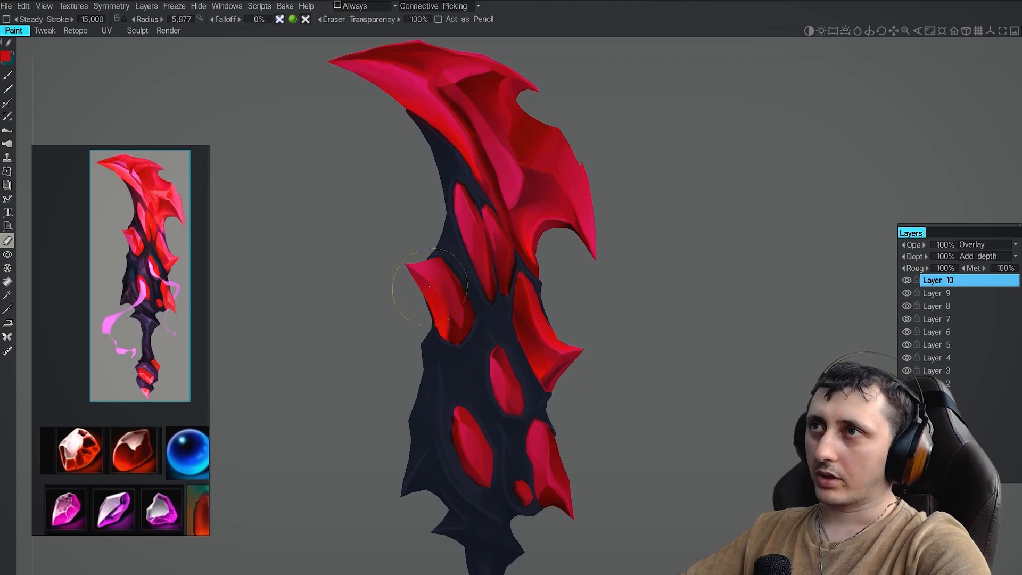
key(b)
mouse_move(429, 286)
alt+mouse_down()
mouse_move(440, 271)
mouse_move(455, 314)
alt+mouse_up()
key(e)
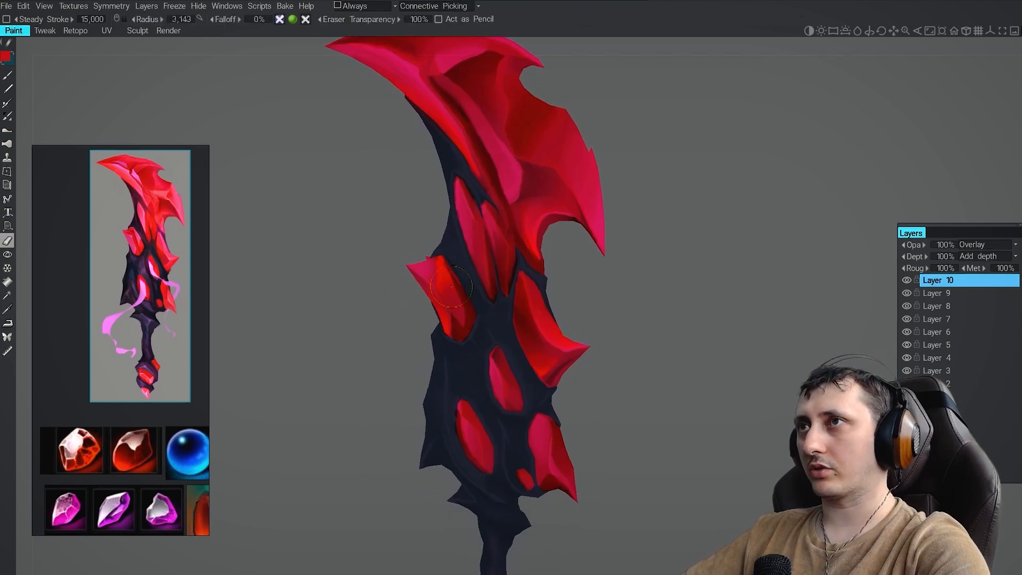
mouse_move(456, 315)
alt+right_down()
mouse_move(515, 369)
mouse_move(495, 308)
alt+right_up()
key(b)
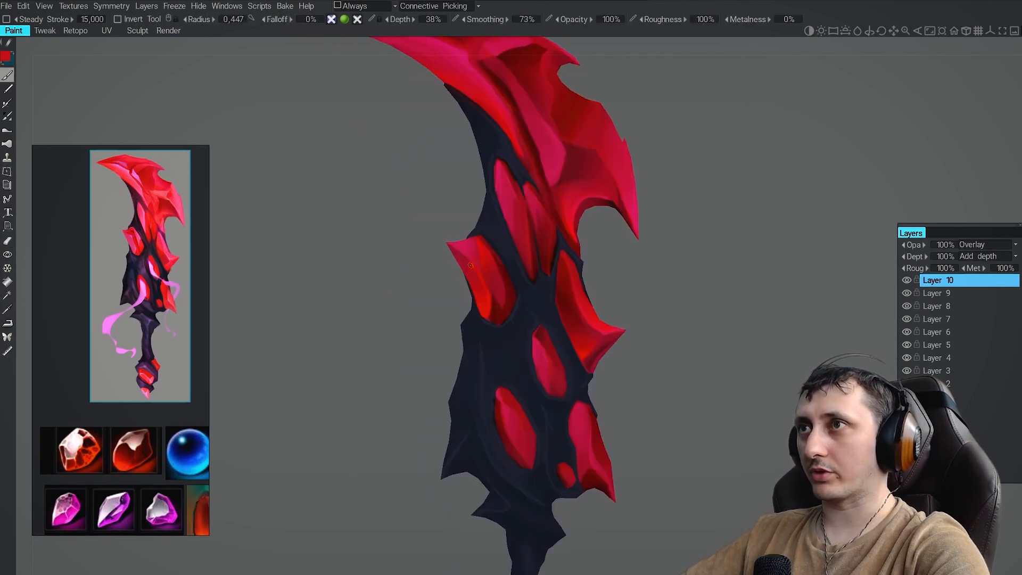
mouse_move(471, 266)
alt+right_down()
mouse_move(463, 279)
mouse_move(408, 217)
mouse_move(393, 264)
mouse_move(426, 213)
mouse_move(479, 315)
alt+right_up()
Refine the red glow on the left spiked crystal, alternating between the brush and the eraser
key(e)
key(b)
key(e)
key(b)
key(e)
Shift the paint colour's hue towards pinkish magenta and paint highlights on the lower blade's oval crystals
key(c)
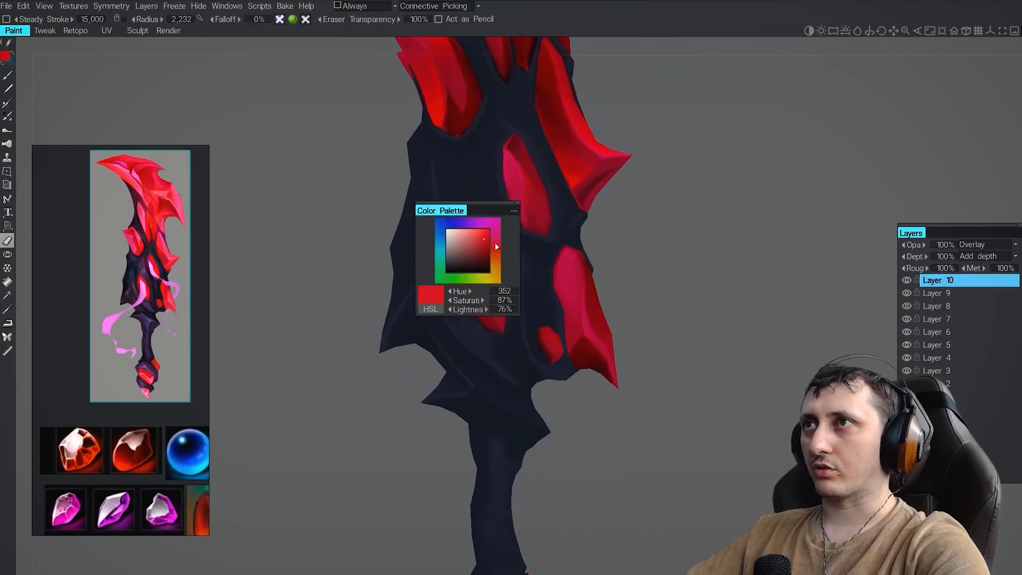
click(495, 243)
key(b)
drag(472, 245, 491, 288)
key(e)
key(b)
Paint and clean up highlights on the small round crystal and the adjacent pointed crystal at the blade's lower right
alt+middle_drag(546, 339, 476, 294)
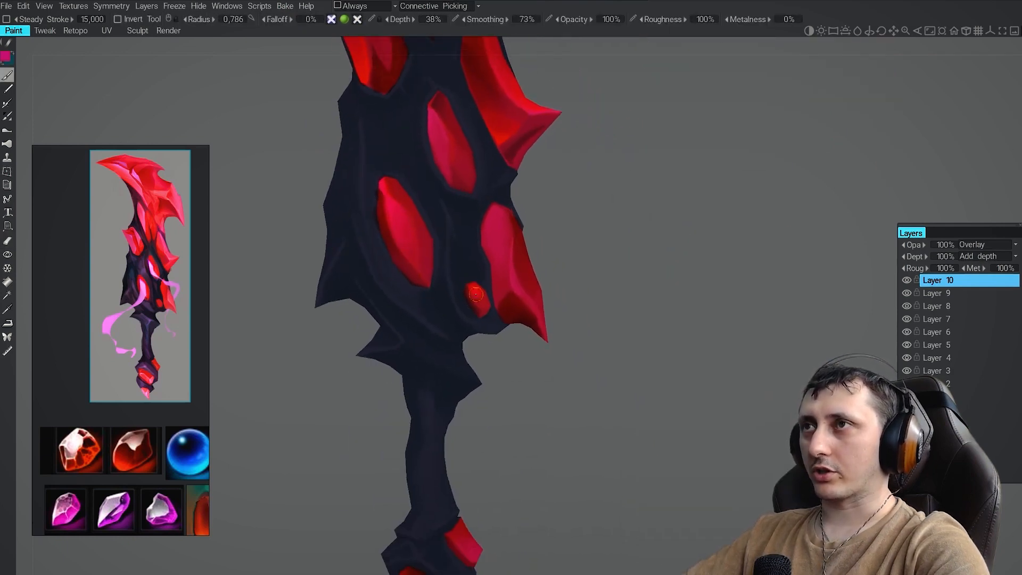
key(e)
right_drag(486, 304, 471, 306)
key(b)
alt+middle_drag(471, 305, 429, 321)
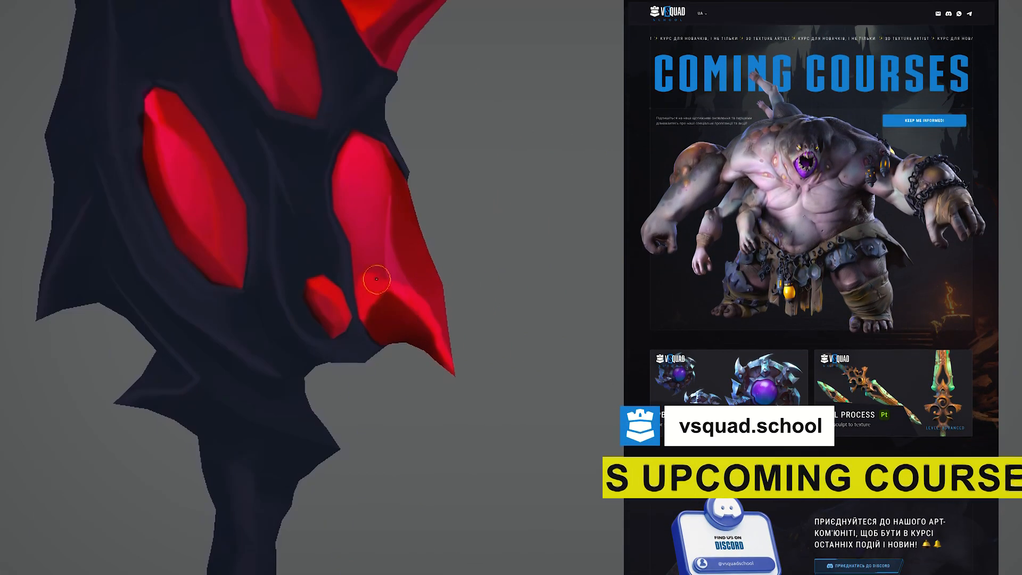
alt+drag(378, 272, 447, 277)
Paint pinkish light on the blade head's outer spike and central ridge
alt+right_drag(365, 319, 442, 170)
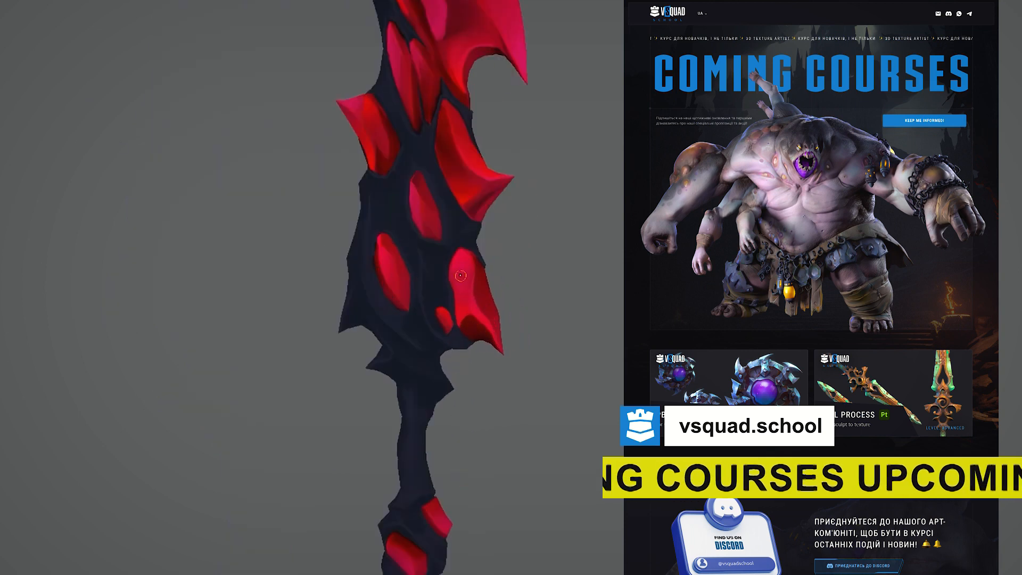
alt+middle_drag(444, 163, 409, 469)
alt+right_drag(410, 415, 436, 512)
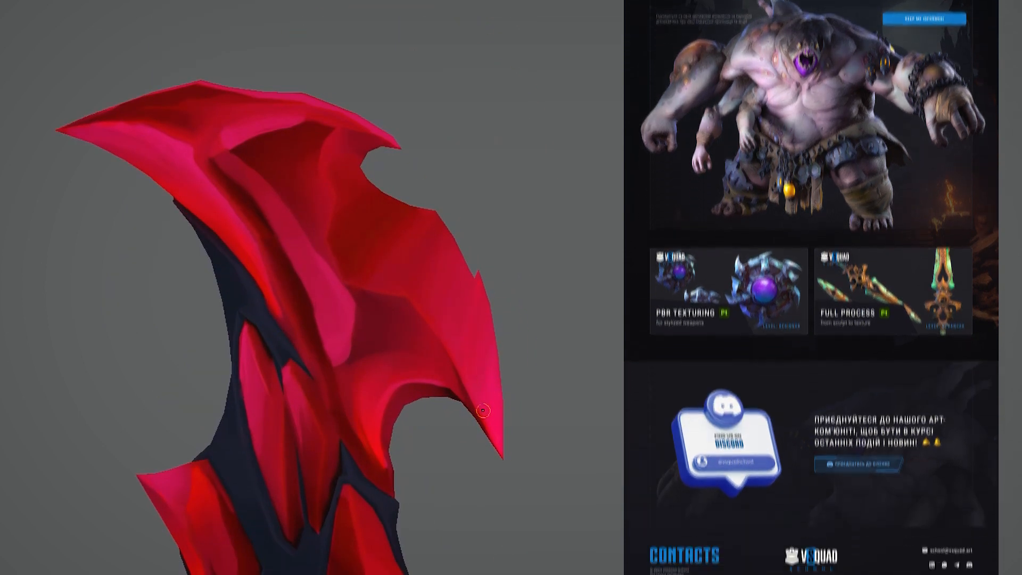
alt+middle_drag(283, 202, 479, 269)
alt+right_drag(478, 269, 474, 250)
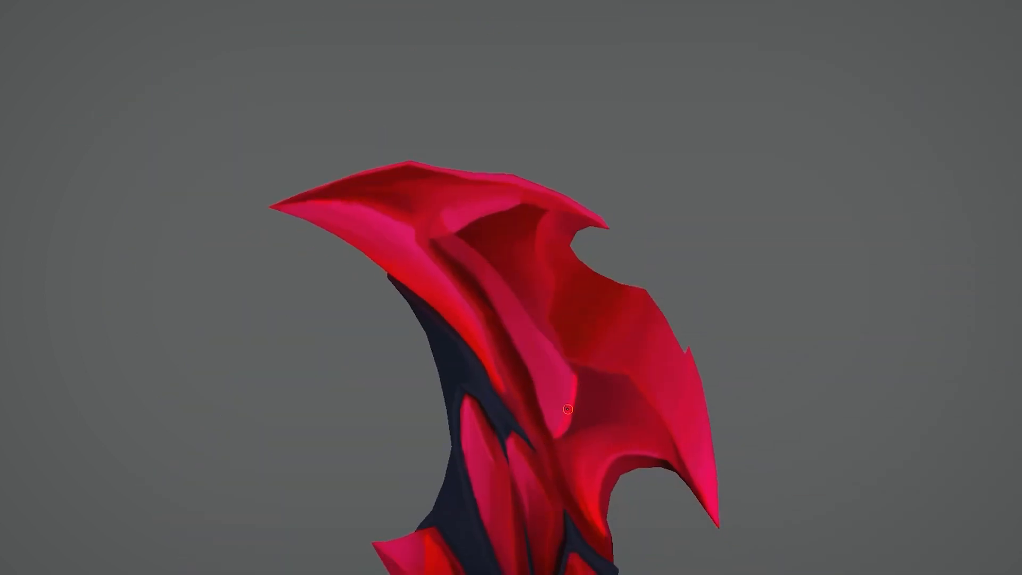
mouse_move(552, 328)
alt+right_down()
mouse_move(547, 469)
mouse_move(635, 496)
mouse_move(623, 319)
alt+right_up()
mouse_move(532, 294)
mouse_down()
mouse_move(544, 256)
mouse_move(512, 317)
mouse_up()
Brighten the facet between the head's central ridge and outer spike, softening its edges with the eraser
alt+middle_drag(526, 215, 521, 254)
drag(537, 269, 510, 338)
key(e)
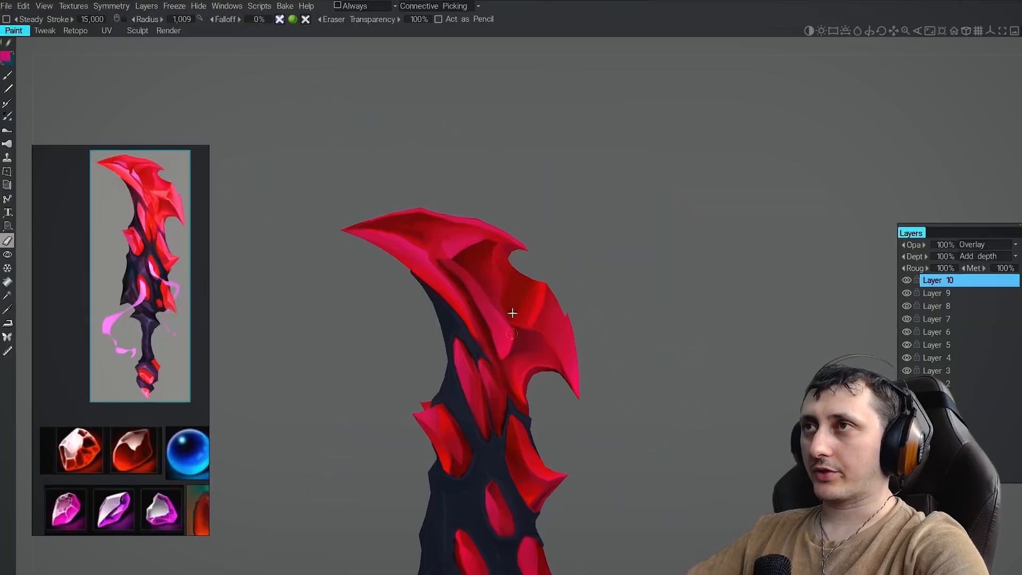
alt+right_drag(512, 313, 534, 280)
key(b)
key(e)
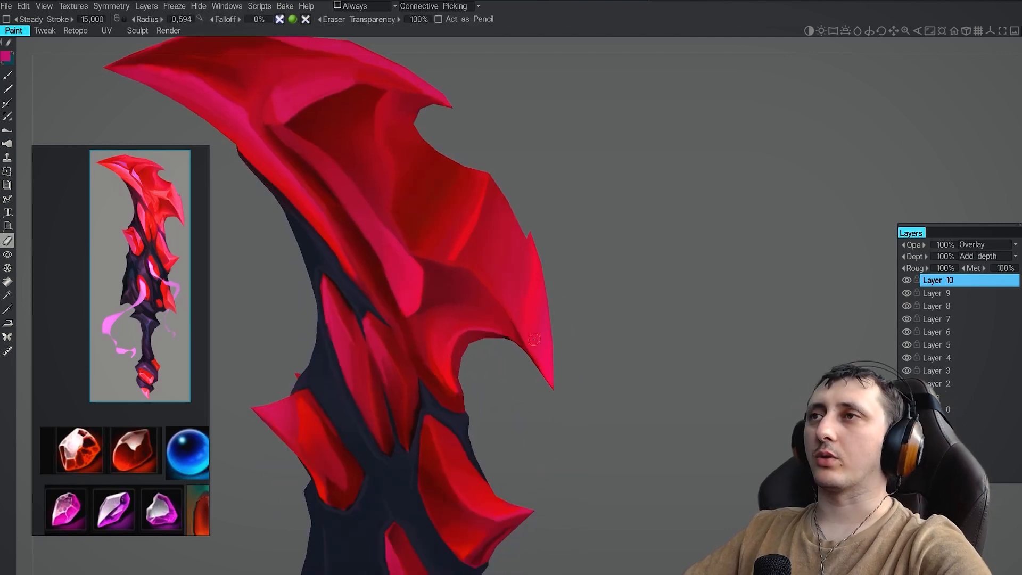
alt+right_drag(525, 213, 509, 254)
Paint a fine pink highlight on the smaller slender crystal below the blade's head and trim it with the eraser
key(b)
mouse_move(533, 312)
alt+right_down()
mouse_move(544, 267)
mouse_move(498, 269)
mouse_move(566, 265)
mouse_move(537, 257)
alt+right_up()
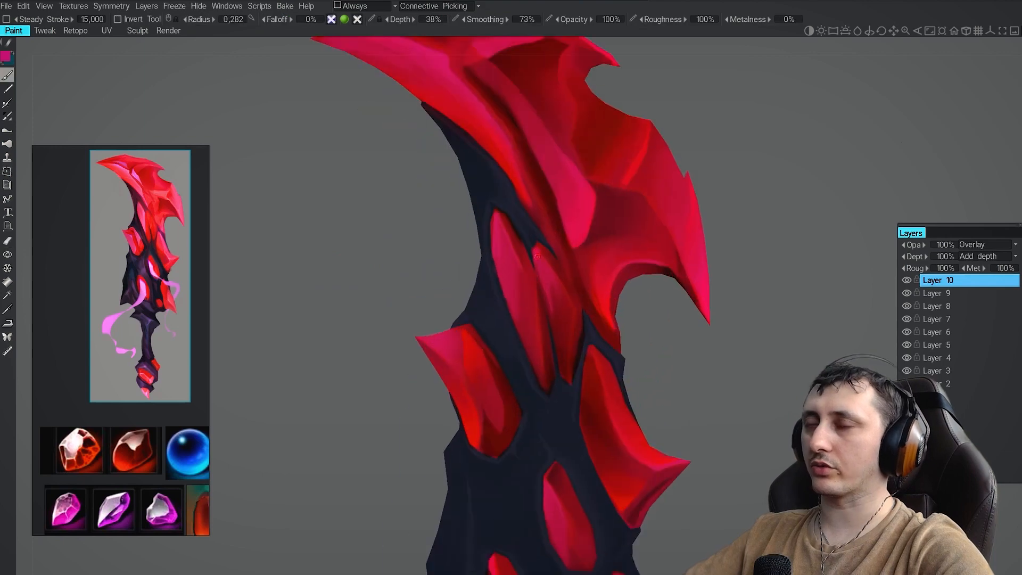
key(e)
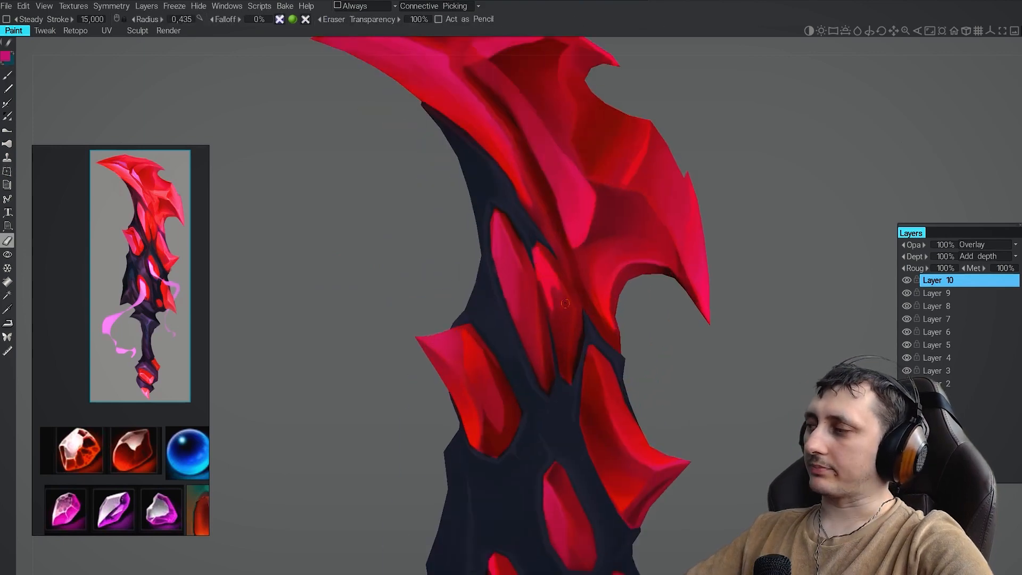
key(b)
Highlight the longer slender crystal below the blade's head with a fine brush and clean up the strokes
alt+right_drag(553, 267, 527, 231)
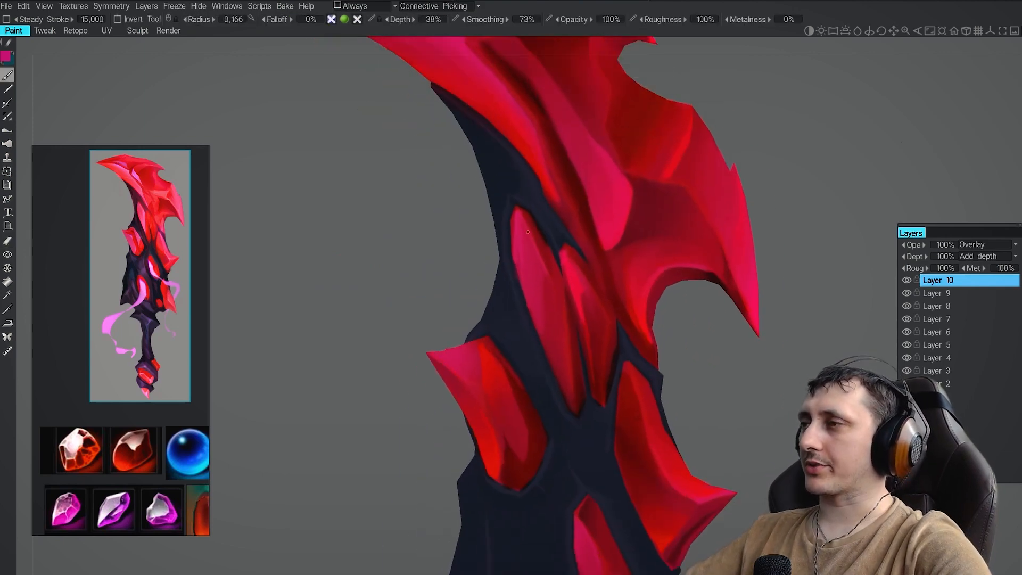
right_drag(520, 288, 536, 242)
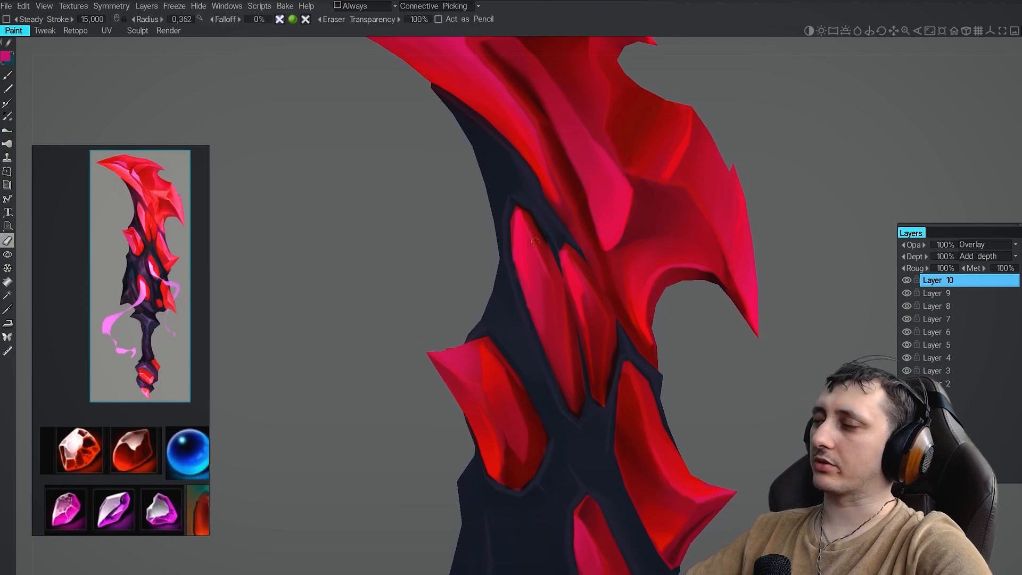
mouse_move(543, 266)
alt+middle_down()
mouse_move(517, 176)
mouse_move(535, 229)
alt+middle_up()
drag(539, 240, 548, 321)
key(e)
mouse_move(543, 298)
alt+right_down()
mouse_move(504, 245)
mouse_move(469, 298)
alt+right_up()
Add pink highlights near the tip of the left spiked crystal and soften them with the eraser
key(b)
alt+drag(470, 299, 492, 292)
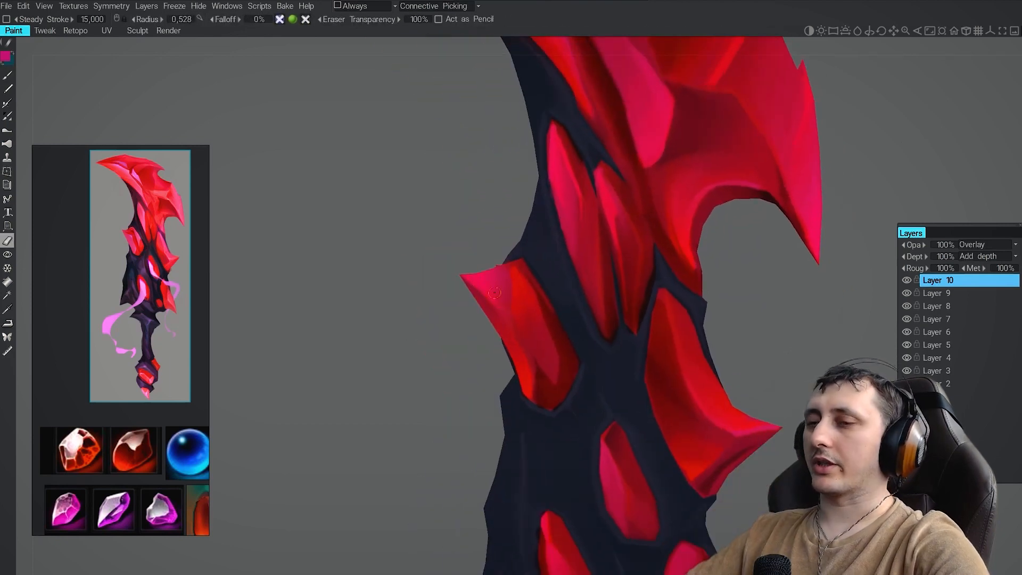
alt+middle_drag(494, 293, 470, 270)
key(b)
Paint a thin pink highlight along the upper facet edge of the right spiked crystal
alt+middle_drag(716, 419, 566, 282)
mouse_move(566, 282)
alt+right_down()
mouse_move(565, 261)
mouse_move(573, 288)
mouse_move(527, 229)
mouse_move(583, 287)
alt+right_up()
key(e)
key(b)
drag(582, 224, 584, 233)
alt+drag(585, 233, 584, 230)
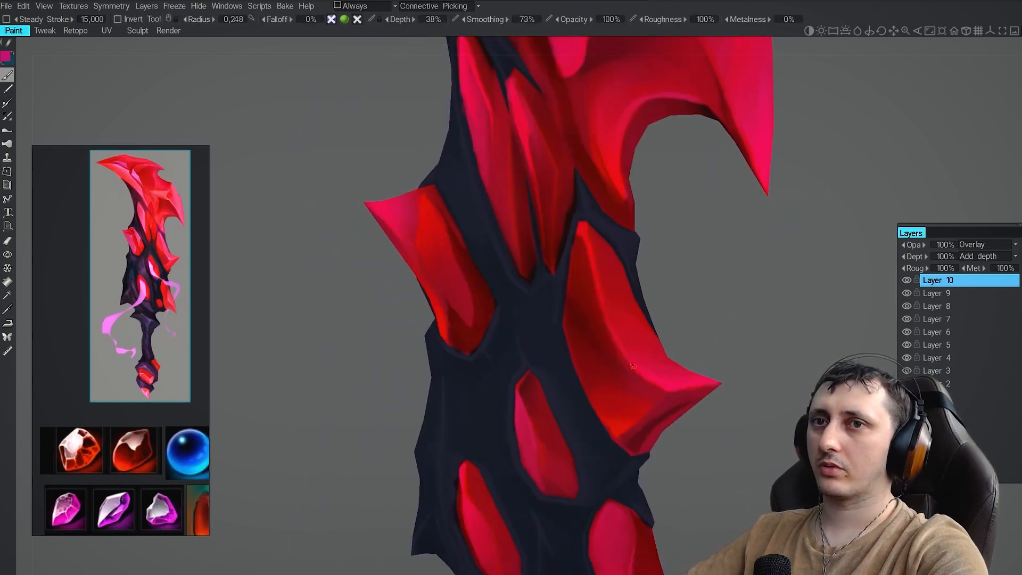
Paint pink highlights on the central oval crystal and trim them with the eraser
alt+middle_drag(632, 367, 645, 213)
alt+drag(612, 341, 551, 345)
key(e)
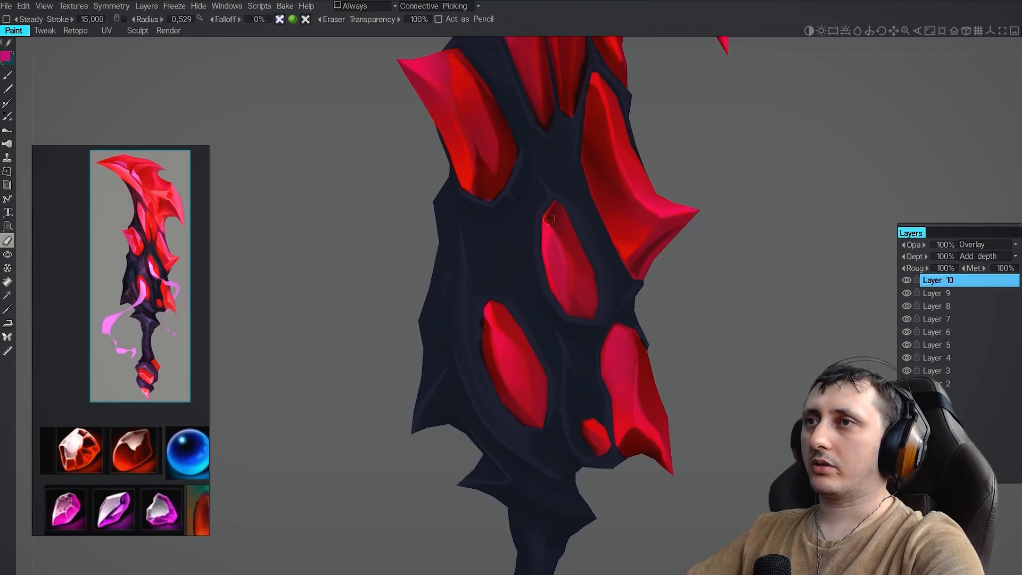
key(b)
alt+middle_drag(549, 219, 554, 242)
key(e)
Soften the highlights on the pointed crystal at the blade's lower right with the eraser
mouse_move(544, 301)
alt+right_down()
mouse_move(516, 266)
mouse_move(565, 314)
alt+right_up()
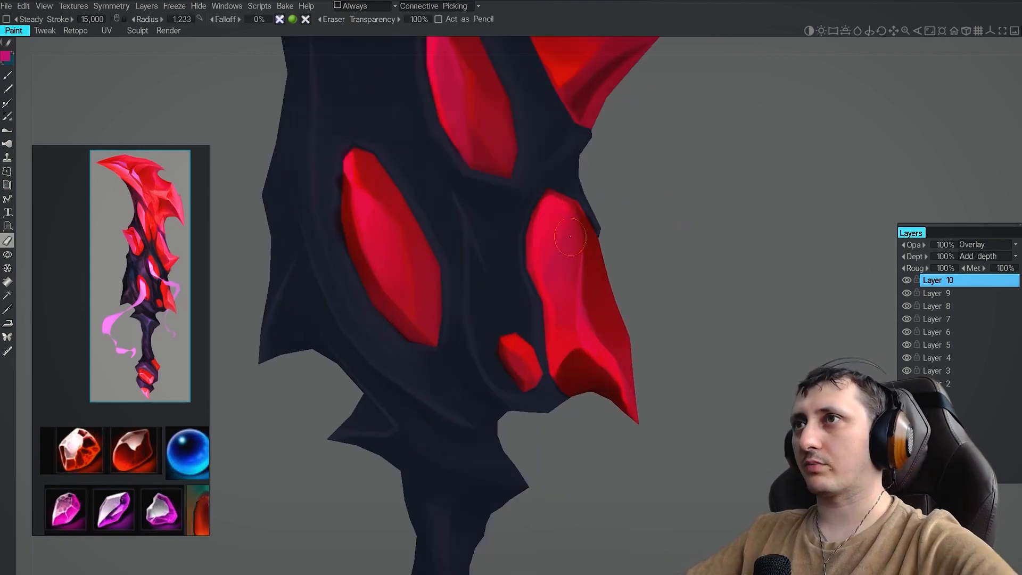
alt+right_drag(634, 415, 592, 355)
alt+middle_drag(592, 355, 604, 439)
alt+right_drag(538, 287, 579, 336)
drag(644, 341, 641, 365)
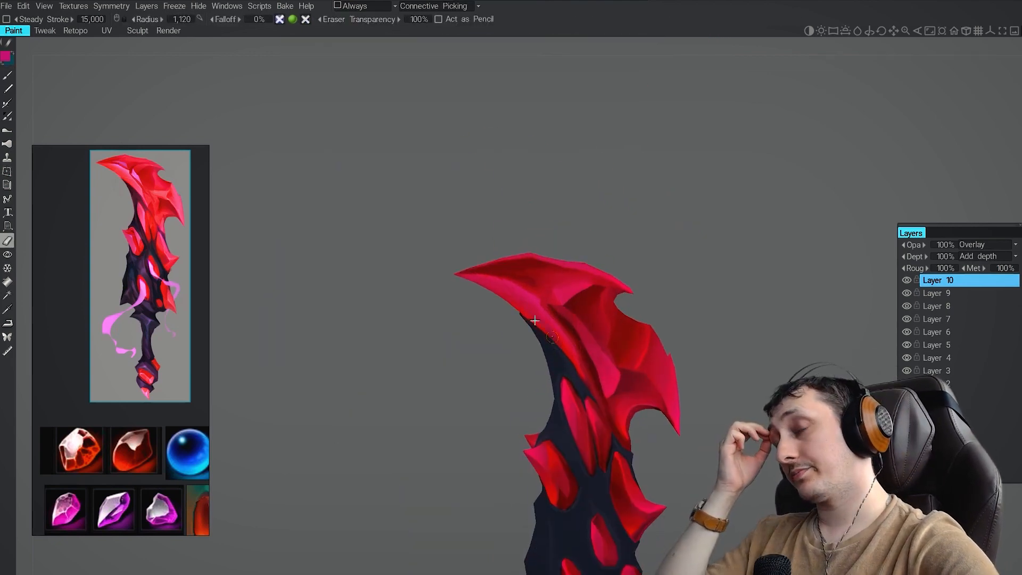
Paint pinkish red highlights on the facets of the pommel's crystals with a small brush
alt+middle_drag(570, 340, 536, 305)
alt+right_drag(506, 279, 461, 236)
alt+middle_drag(575, 532, 536, 213)
alt+right_drag(577, 343, 626, 394)
key(b)
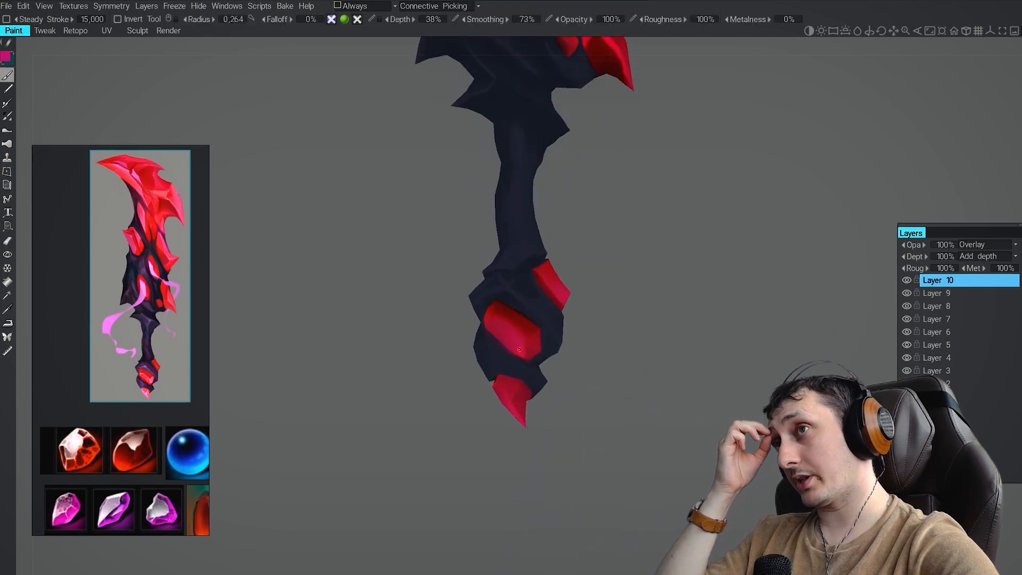
scroll(490, 320, up, 5)
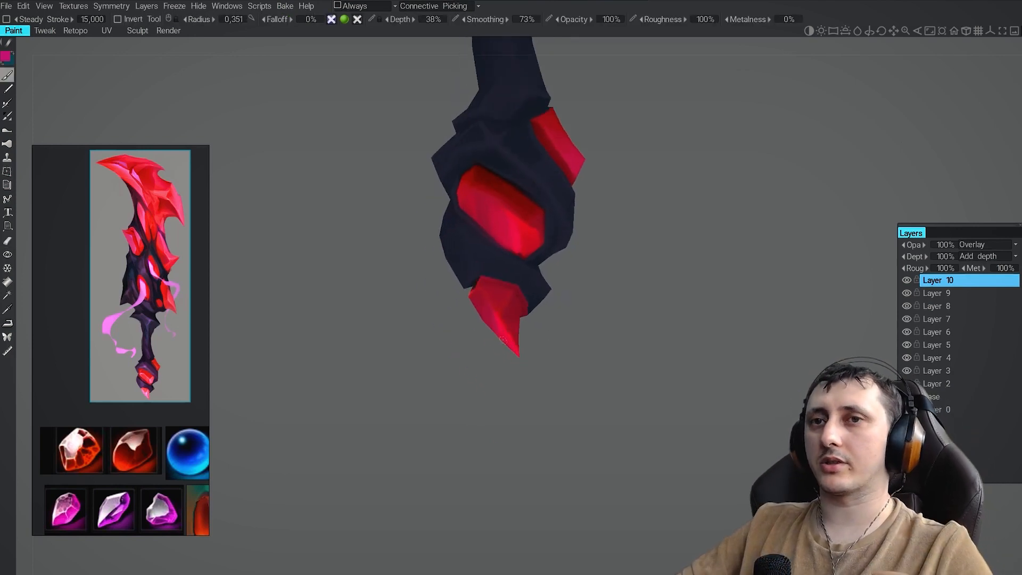
Clean up the highlight edges on the pommel's bottom crystal with a small eraser
key(e)
scroll(518, 350, up, 5)
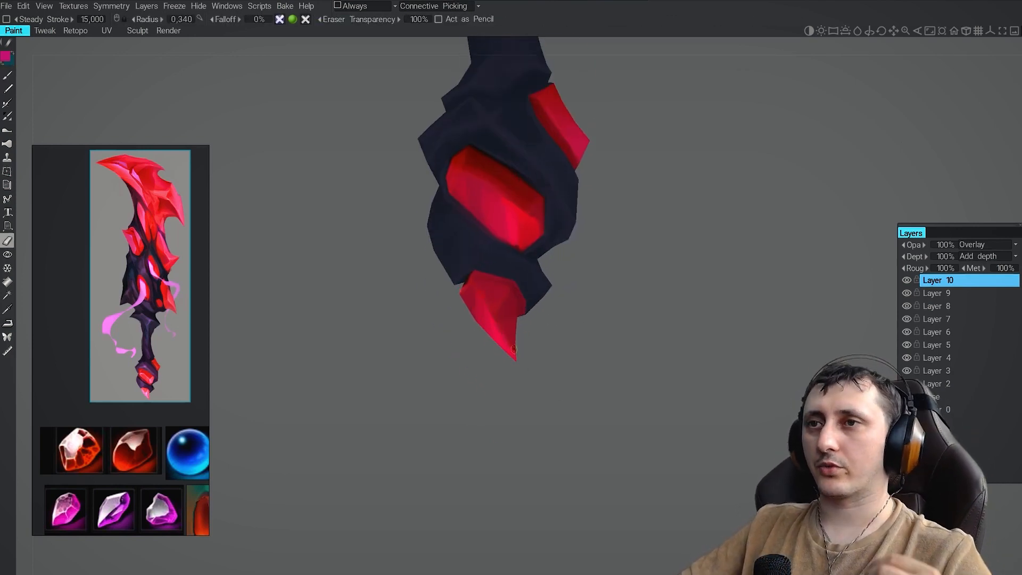
key(b)
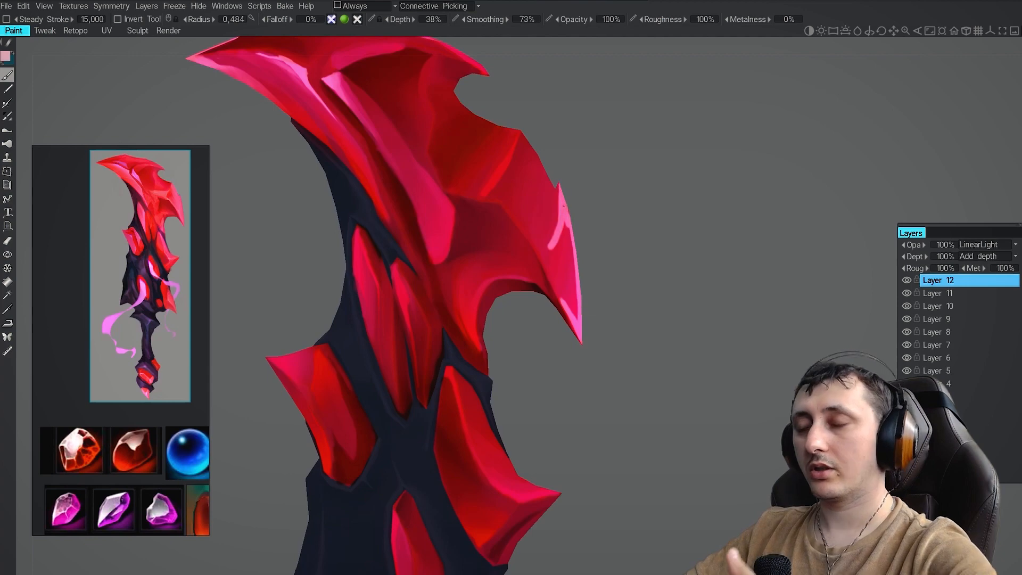
Paint pale pink highlights on the facets of the blade's right outer edge and soften them with the eraser
key(e)
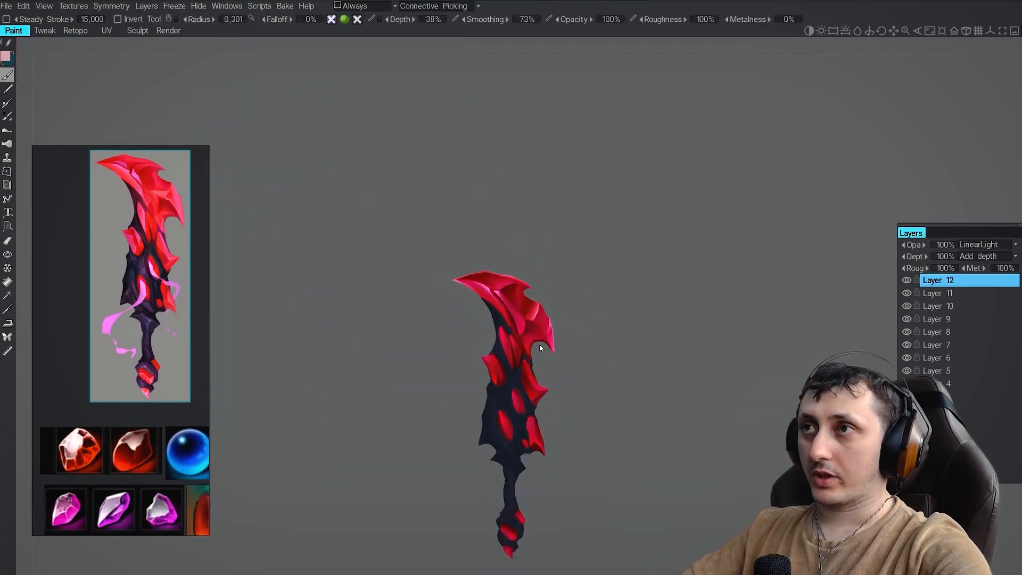
scroll(539, 344, up, 5)
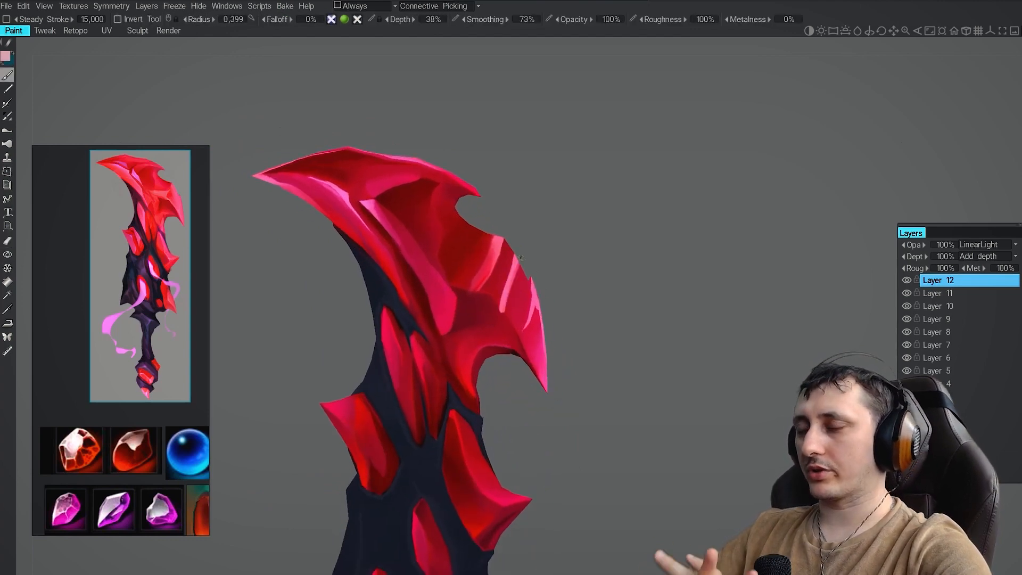
key(e)
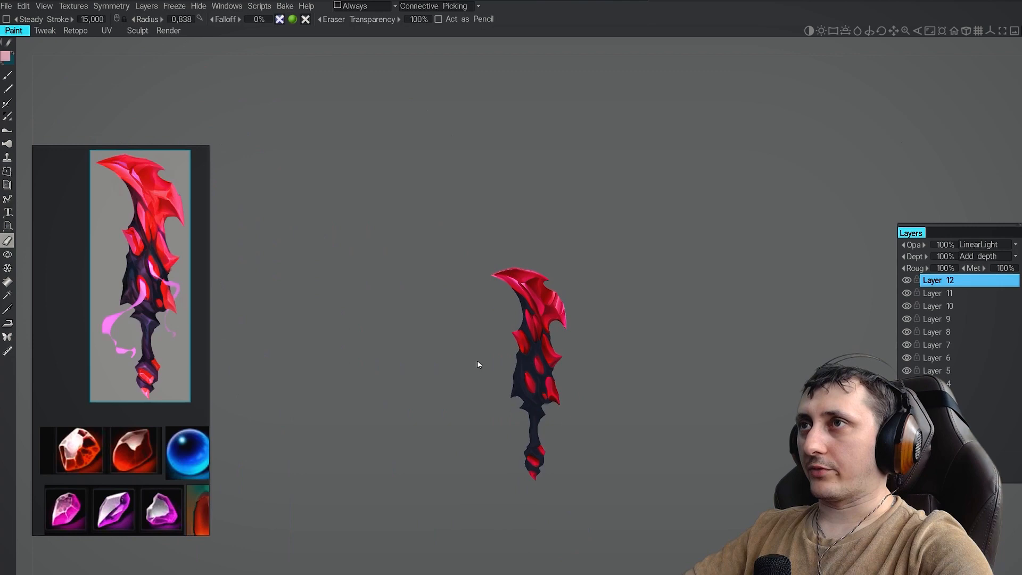
scroll(527, 345, up, 5)
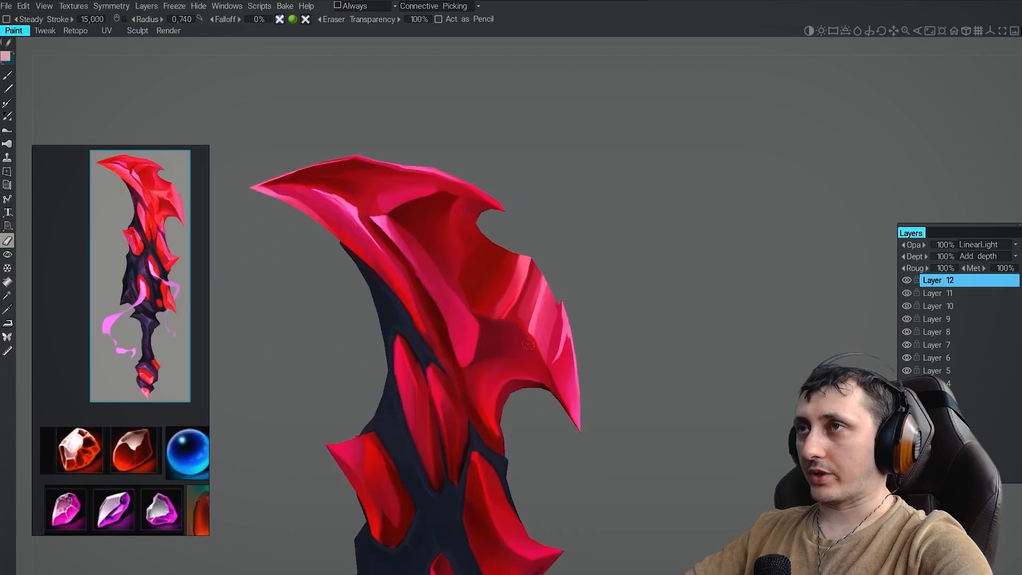
scroll(528, 345, down, 5)
Paint a pale pink highlight where the blade's central ridge meets the upper hook and blend it with the eraser
key(b)
scroll(548, 315, up, 6)
drag(548, 300, 600, 272)
key(e)
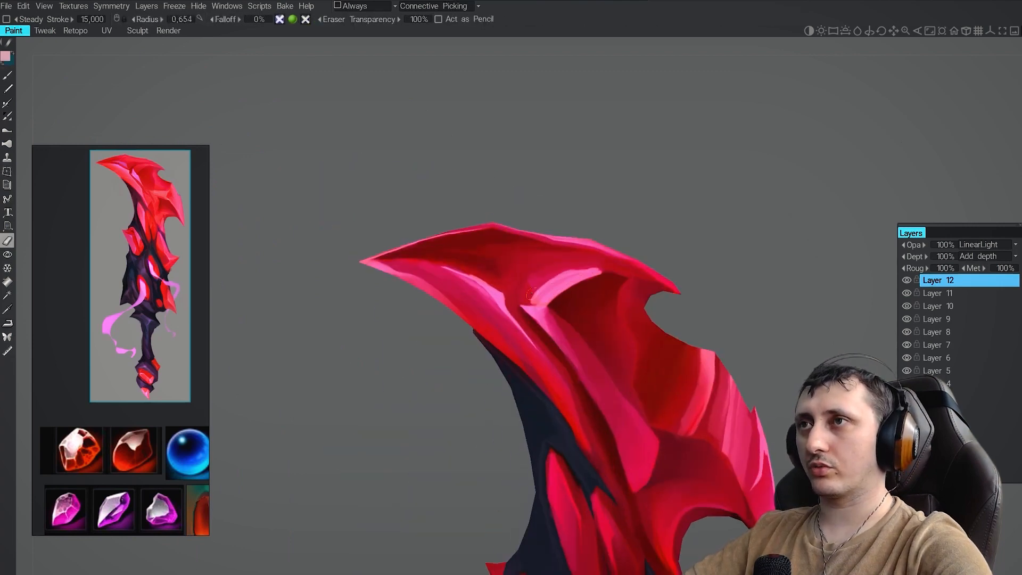
scroll(554, 282, down, 2)
Paint a bright pink highlight on the lower end of the blade's central ridge and fade its upper part with the eraser
middle_drag(554, 282, 524, 183)
key(b)
mouse_move(603, 309)
mouse_down()
mouse_move(587, 352)
mouse_move(578, 325)
mouse_up()
key(e)
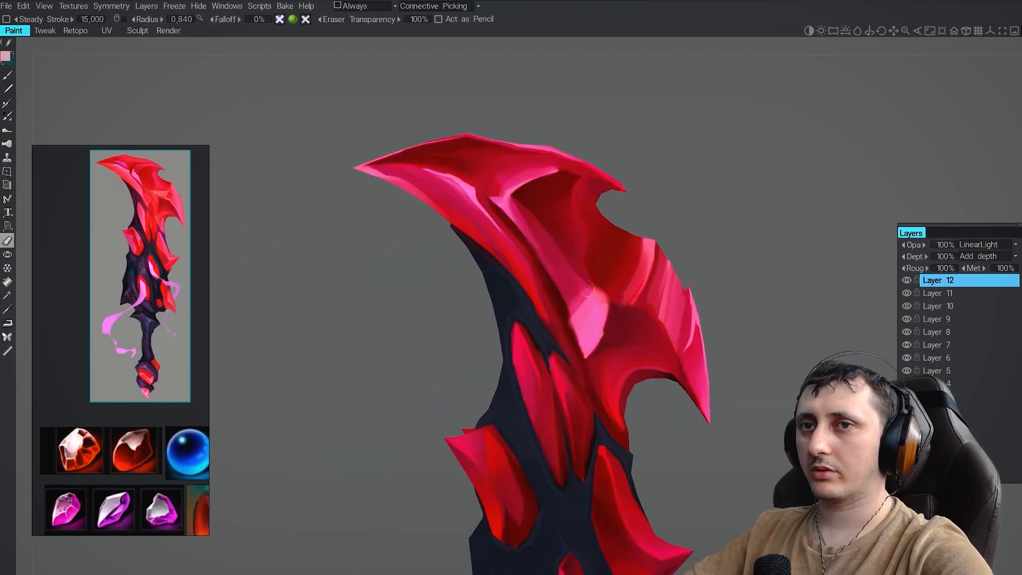
scroll(549, 334, down, 5)
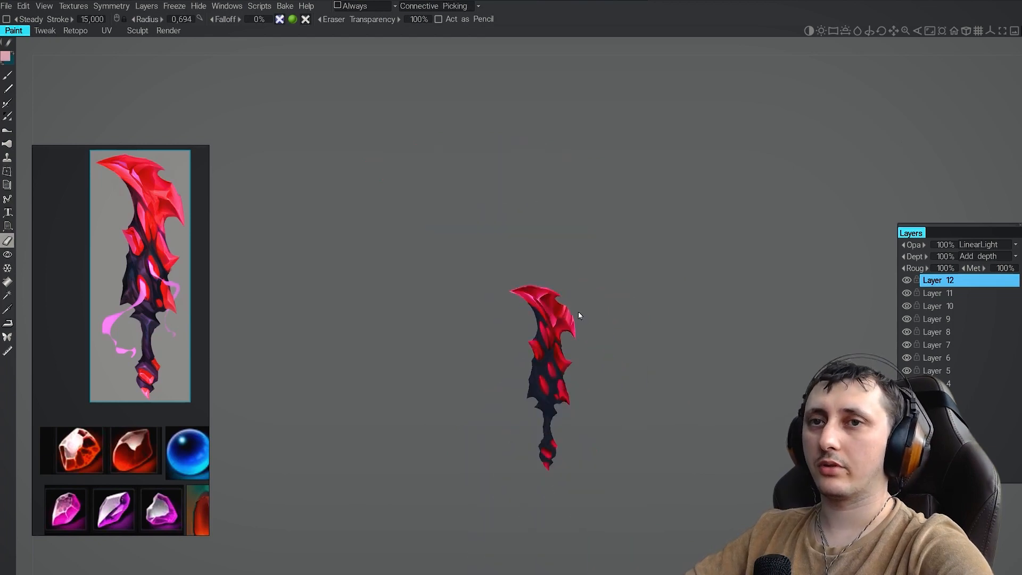
Paint a pale pink highlight along the ridge of the right spiked crystal and soften it with the eraser
scroll(578, 311, up, 6)
key(b)
scroll(578, 311, up, 2)
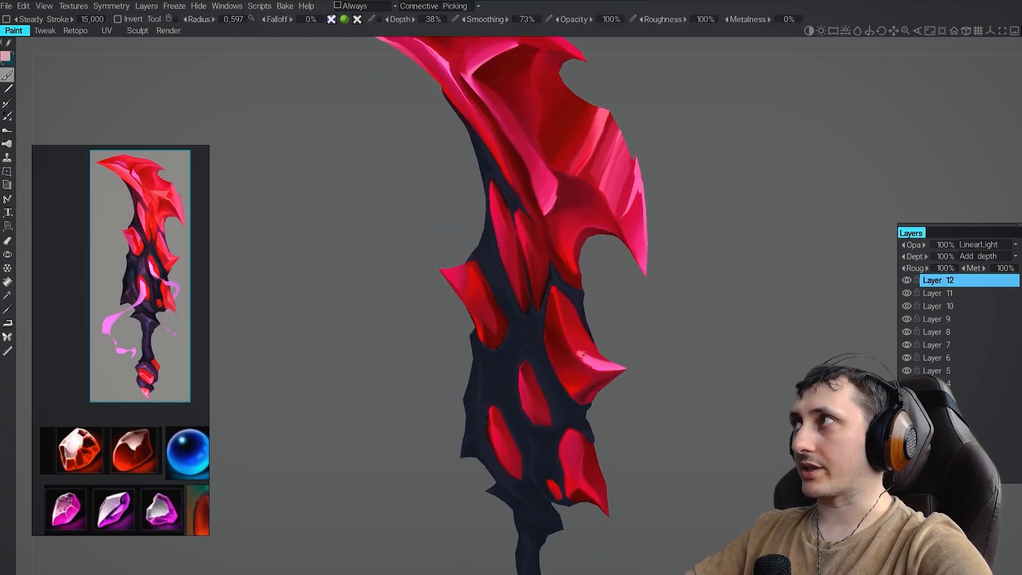
drag(584, 355, 554, 318)
key(e)
scroll(658, 363, down, 3)
scroll(585, 299, up, 1)
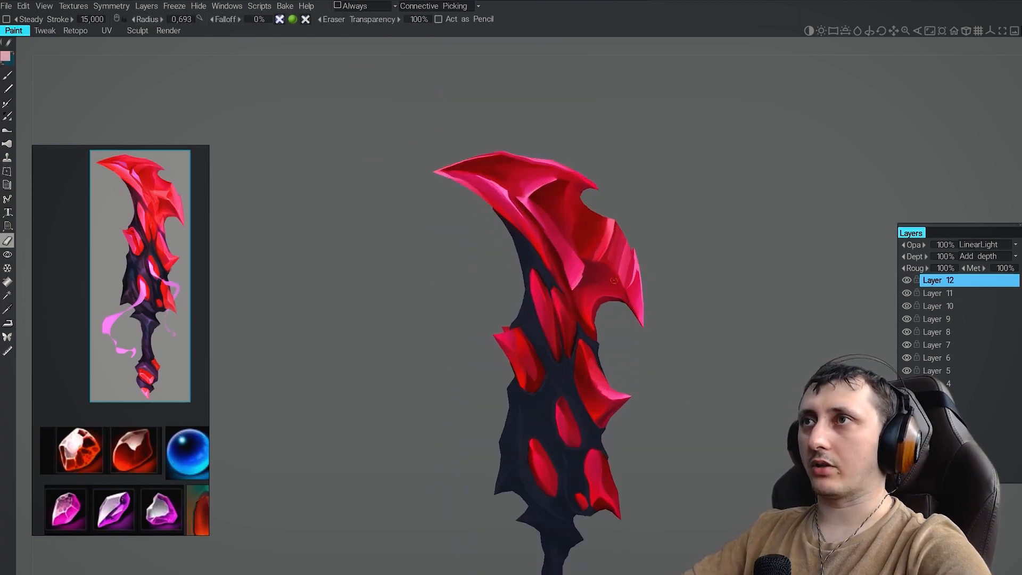
Refine the highlight on the downward spike of the blade's right edge with a small eraser
scroll(580, 292, up, 3)
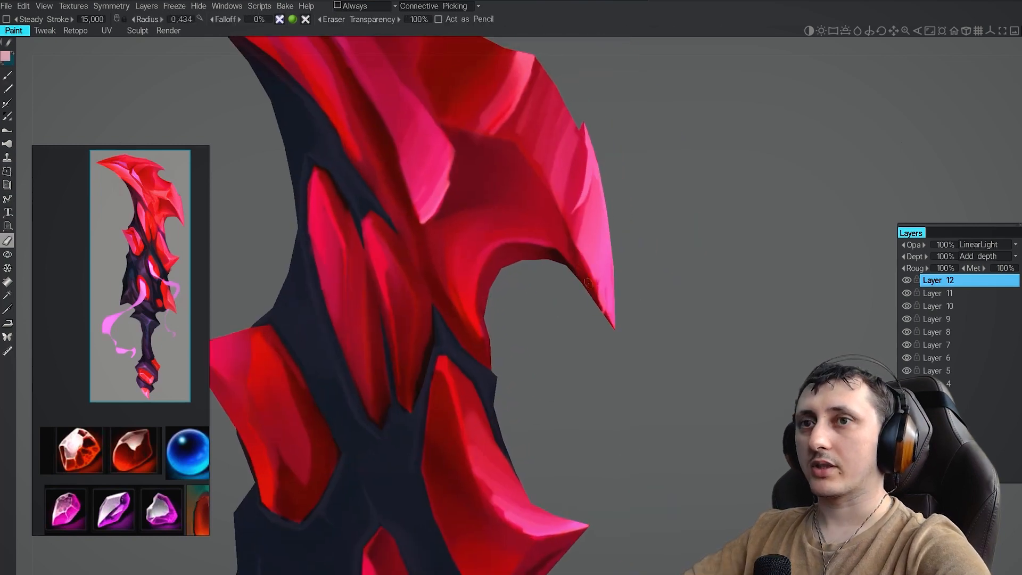
scroll(554, 264, down, 5)
scroll(560, 286, up, 4)
scroll(559, 288, down, 2)
scroll(554, 343, up, 2)
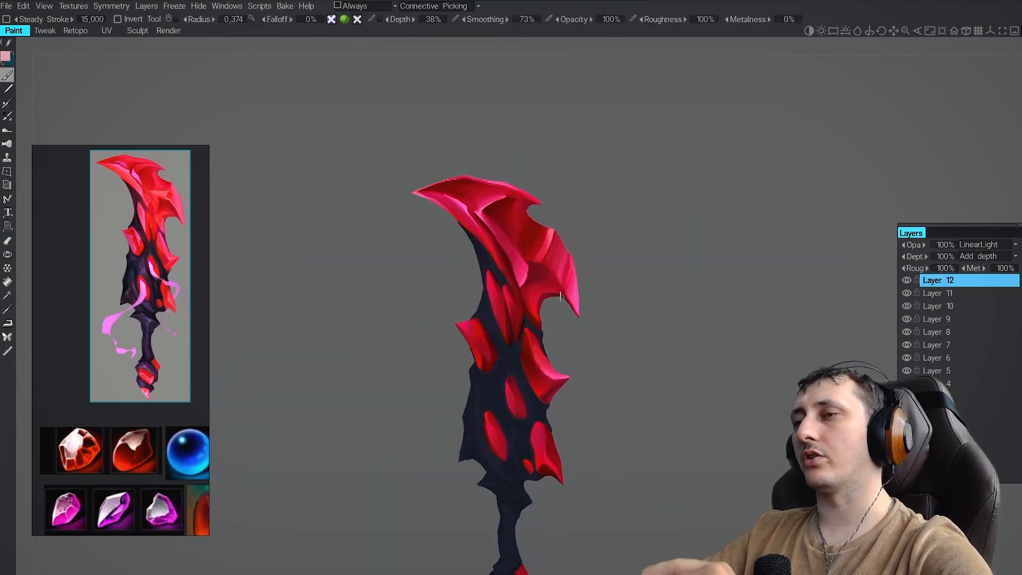
scroll(526, 340, down, 5)
Paint a pink highlight on the inner curve below the blade's central ridge and soften it with the eraser
key(b)
scroll(535, 333, up, 4)
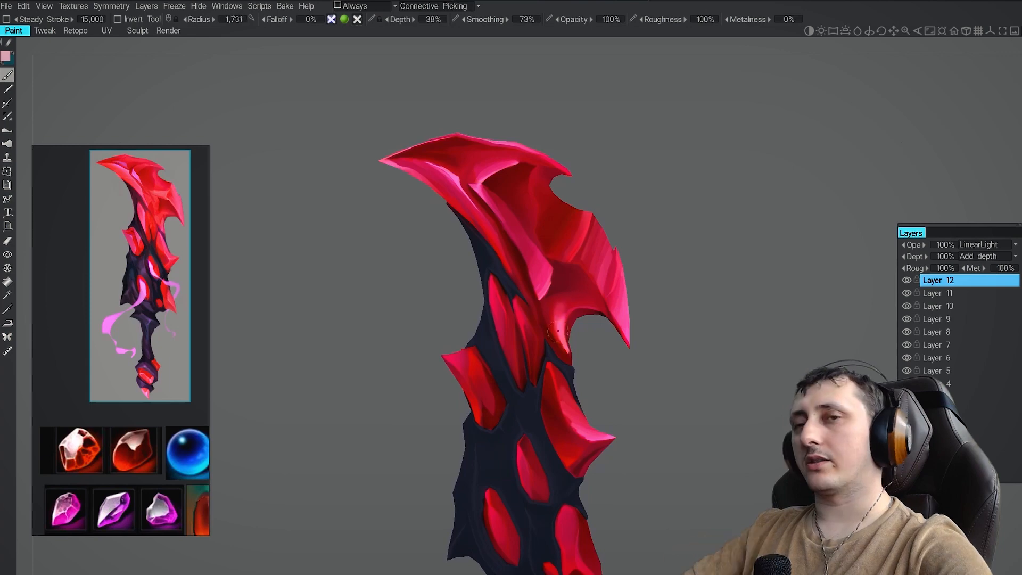
key(e)
scroll(559, 356, down, 5)
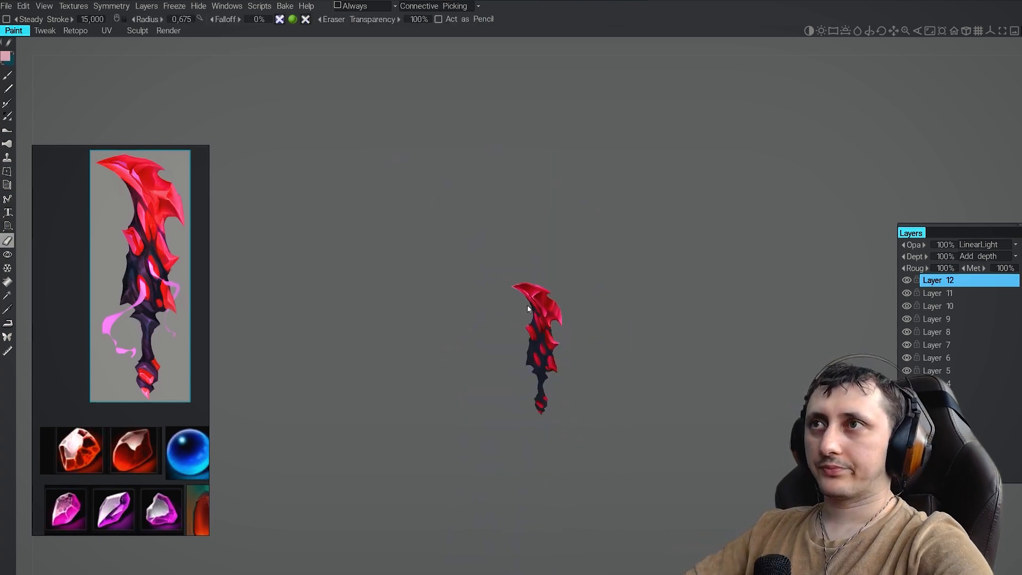
Paint a pale pink highlight on the right narrow crystal below the blade's hook and trim it with the eraser
scroll(527, 304, up, 7)
key(b)
drag(554, 287, 571, 349)
key(e)
drag(562, 300, 570, 347)
key(b)
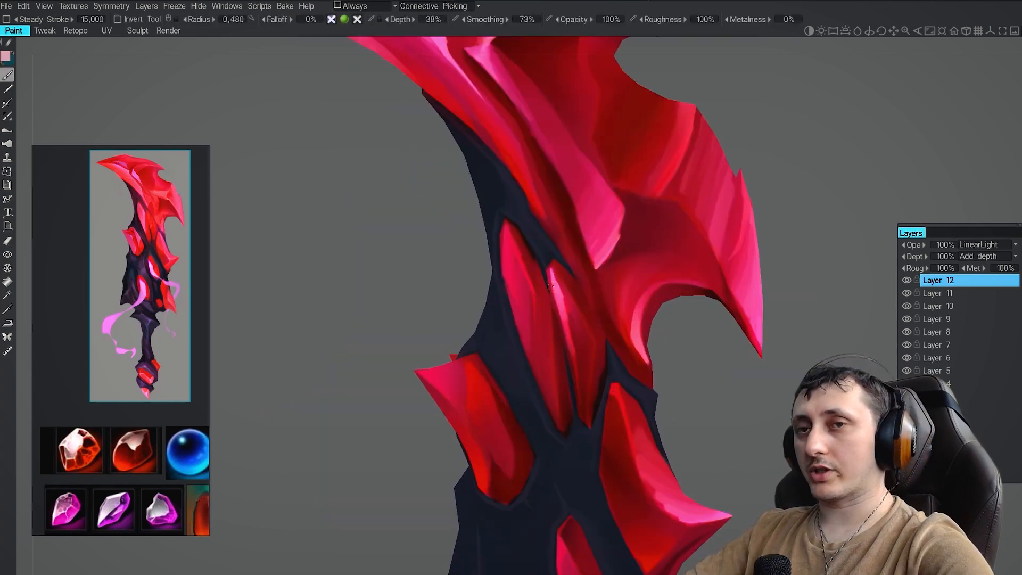
Paint a pale pink highlight down the side of the left elongated crystal and soften it with the eraser
key(bracketright)
drag(508, 226, 507, 281)
drag(509, 234, 521, 310)
key(e)
scroll(511, 231, down, 5)
scroll(463, 279, up, 8)
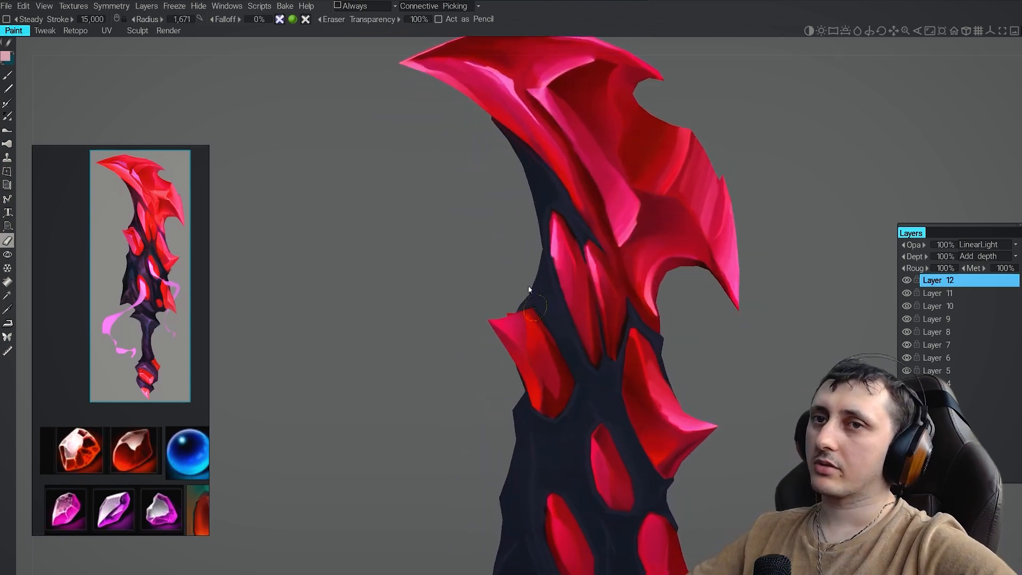
Paint a pale pink highlight on the tip of the left spiked crystal and fade its inner edge with the eraser
key(b)
key(bracketright)
drag(476, 270, 512, 309)
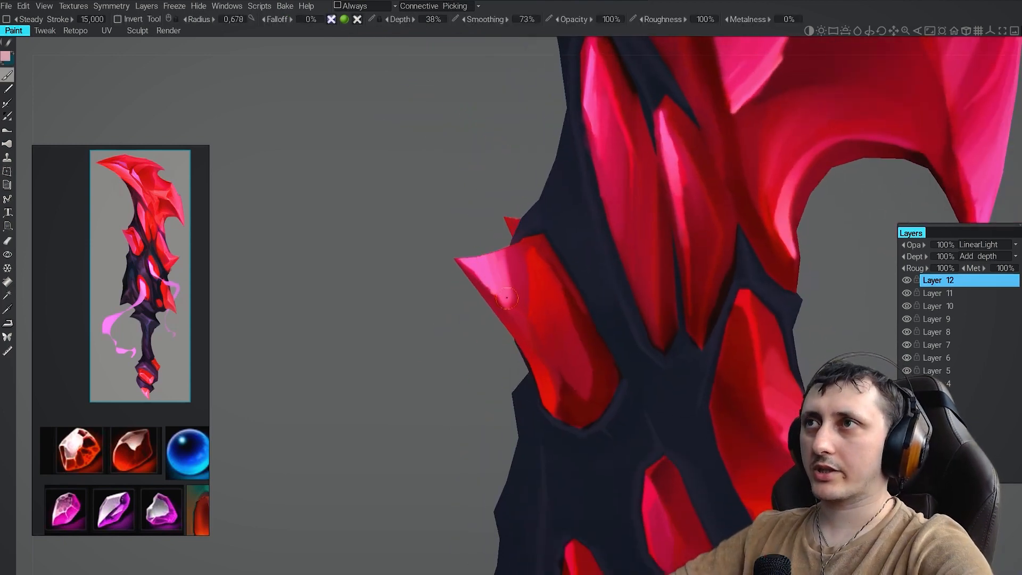
drag(512, 248, 519, 312)
key(e)
drag(510, 249, 516, 311)
scroll(534, 318, down, 4)
Add a pale pink accent at the lower end of the left spiked crystal and blend its edges
mouse_move(482, 258)
mouse_down()
mouse_move(504, 309)
mouse_move(492, 286)
mouse_up()
scroll(534, 318, up, 3)
key(b)
key(e)
drag(492, 285, 497, 314)
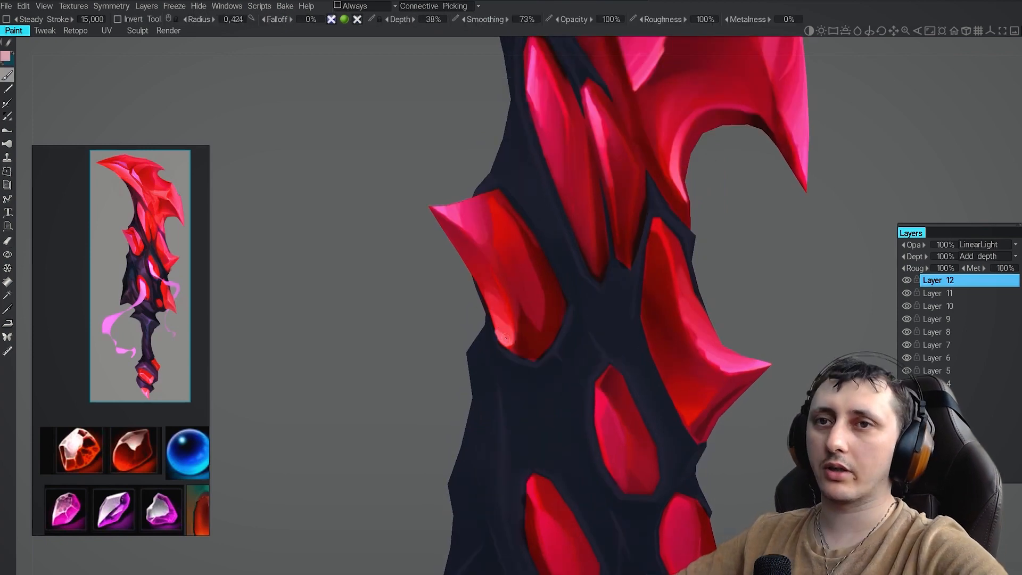
Paint a light highlight on the lower facet of the right spiked crystal and soften it with the eraser
scroll(506, 338, down, 5)
scroll(465, 322, up, 4)
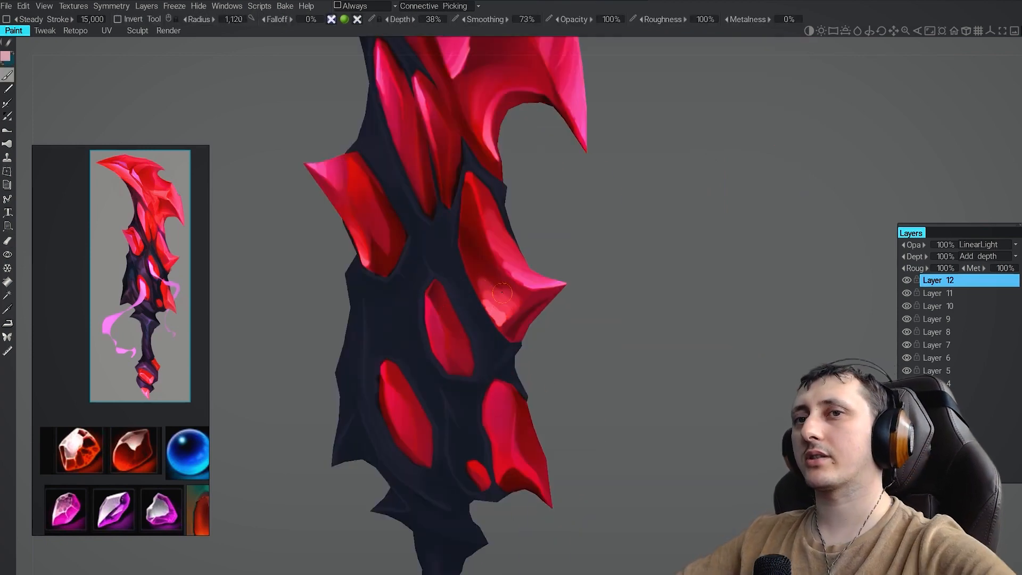
key(e)
scroll(501, 292, down, 4)
scroll(506, 314, up, 2)
scroll(509, 329, down, 5)
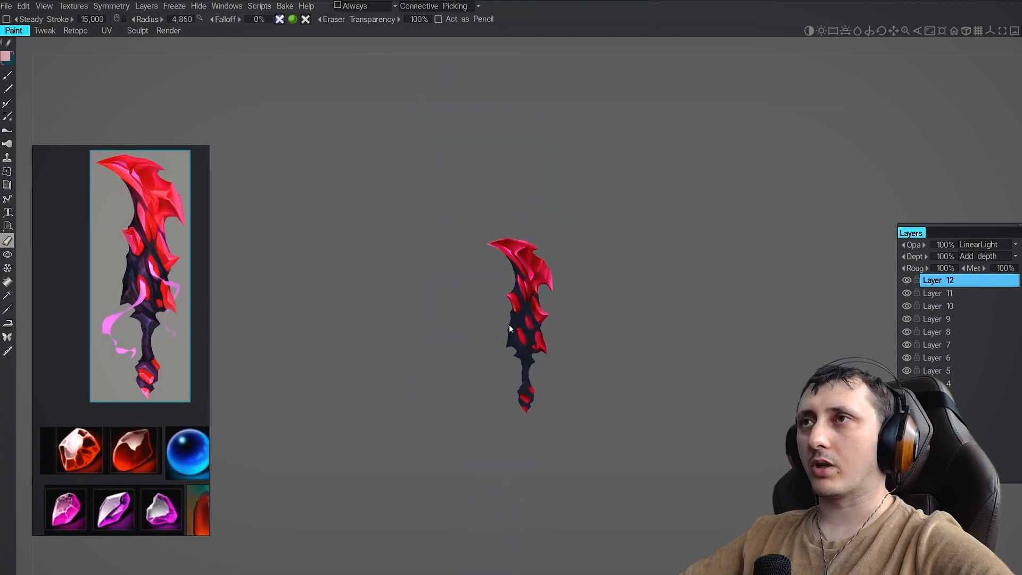
Paint a pink highlight along the left side of the central oval crystal and trim it with the eraser
scroll(509, 329, up, 6)
key(e)
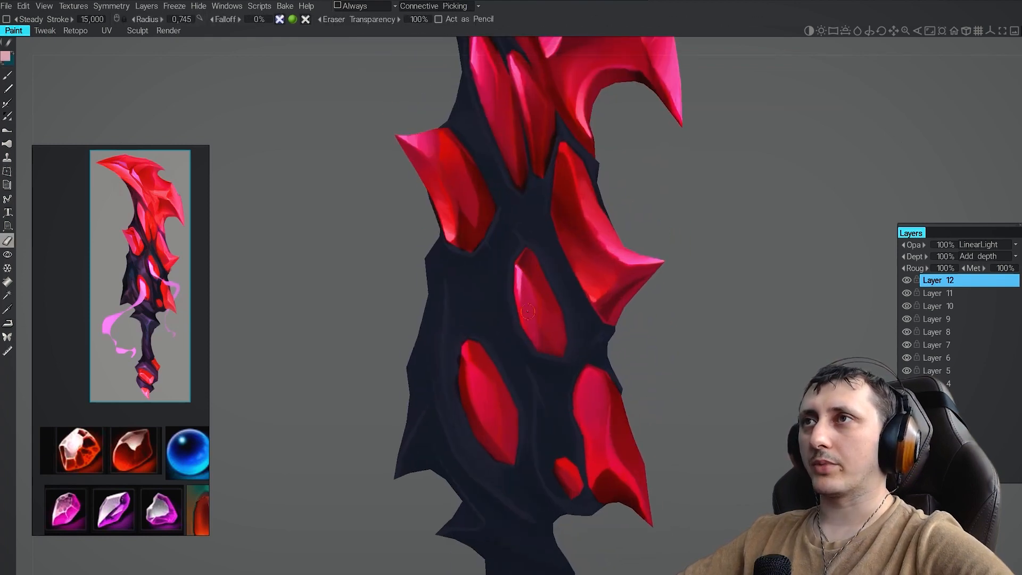
drag(528, 311, 522, 275)
middle_drag(553, 345, 534, 307)
Add a pale pink highlight at the lower end of the central oval crystal and soften it with the eraser
key(e)
drag(539, 306, 528, 269)
key(e)
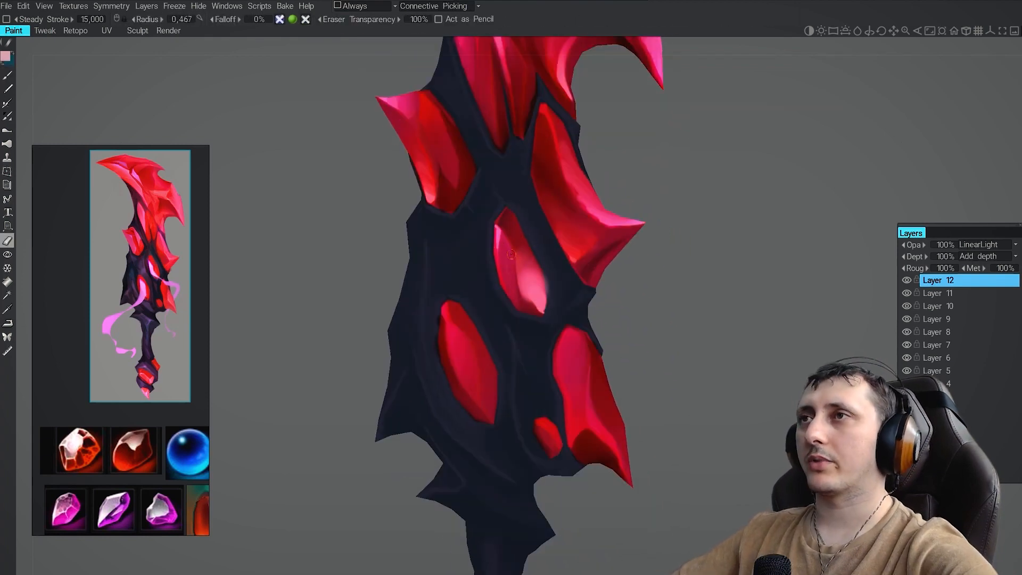
scroll(534, 347, down, 5)
scroll(477, 224, up, 5)
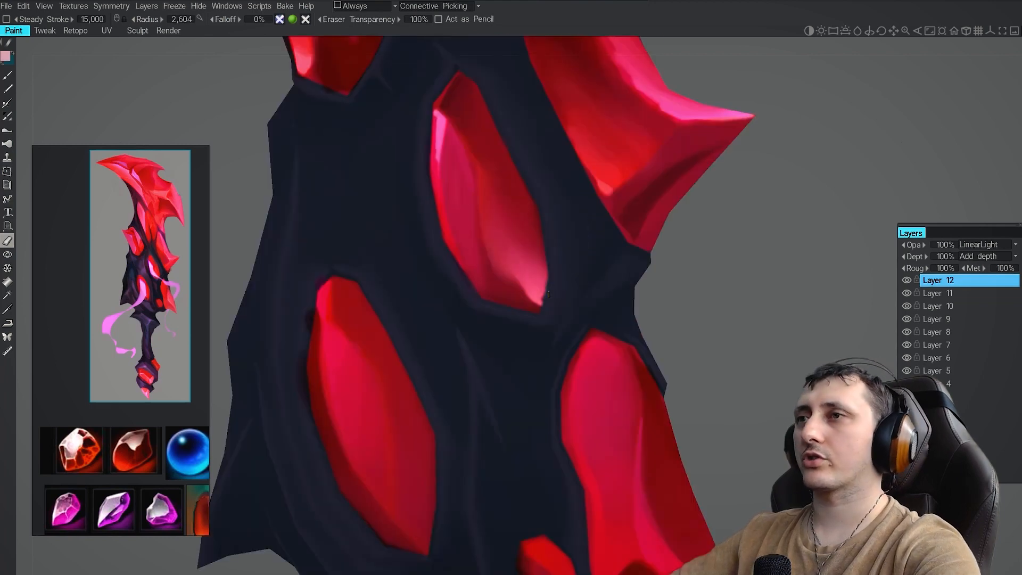
Paint a small pale pink highlight on the upper part of the lower-left oval crystal
key(e)
scroll(505, 258, down, 5)
scroll(505, 258, up, 5)
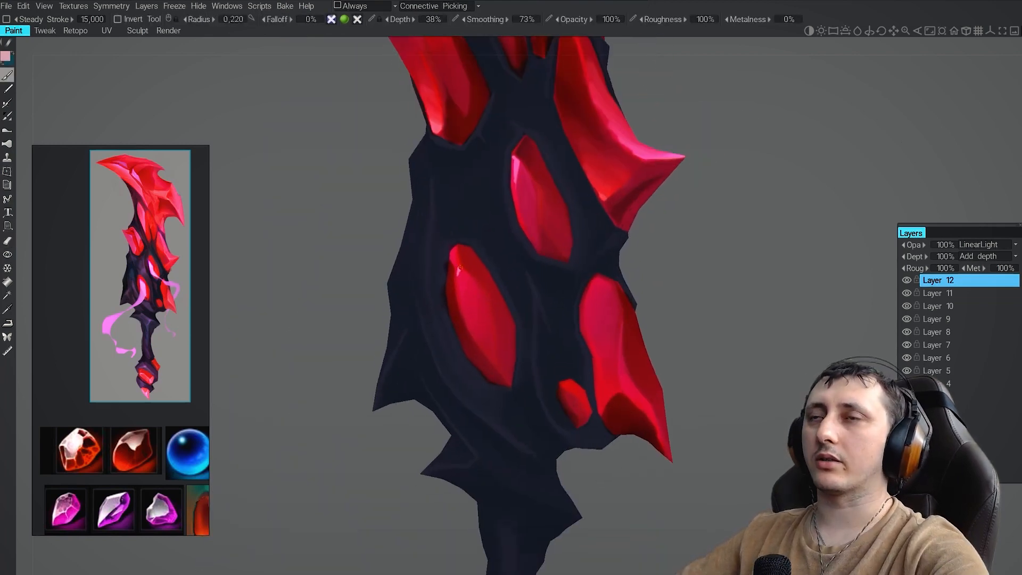
scroll(479, 314, down, 2)
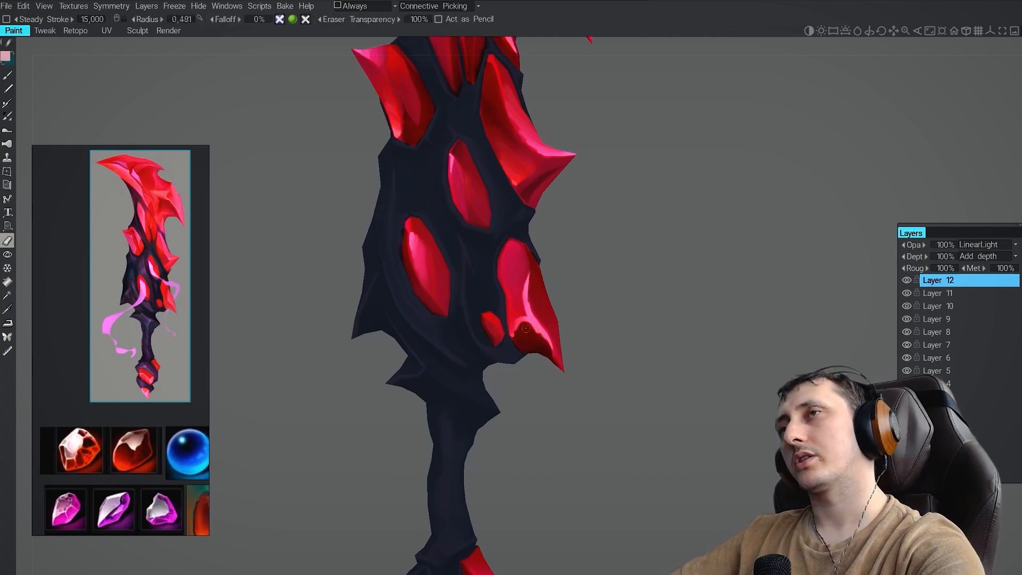
Paint pale pink highlights on the blade's lower-right pointed crystal and the small crystal beside it
scroll(548, 342, up, 2)
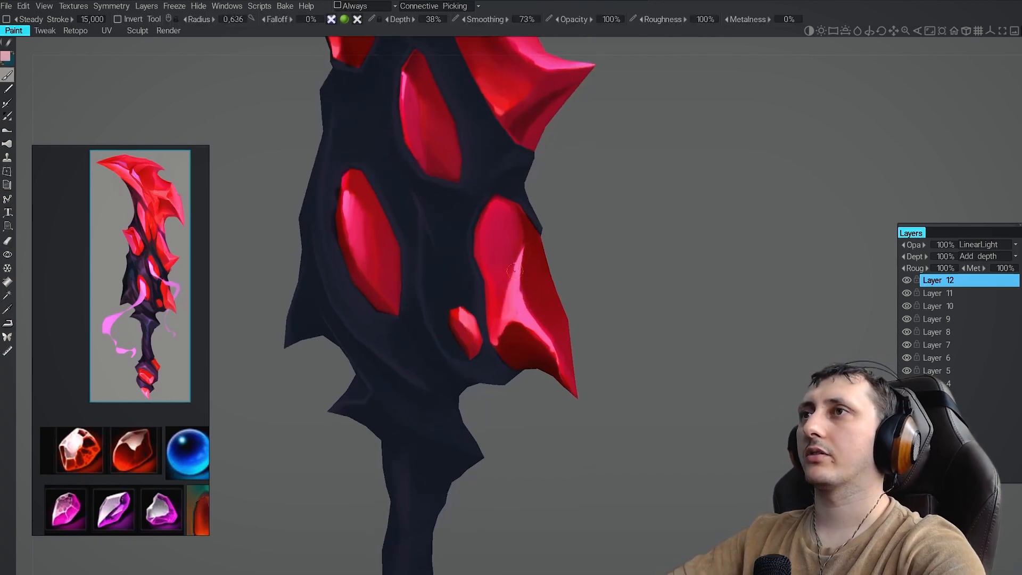
scroll(514, 271, down, 5)
scroll(471, 277, up, 5)
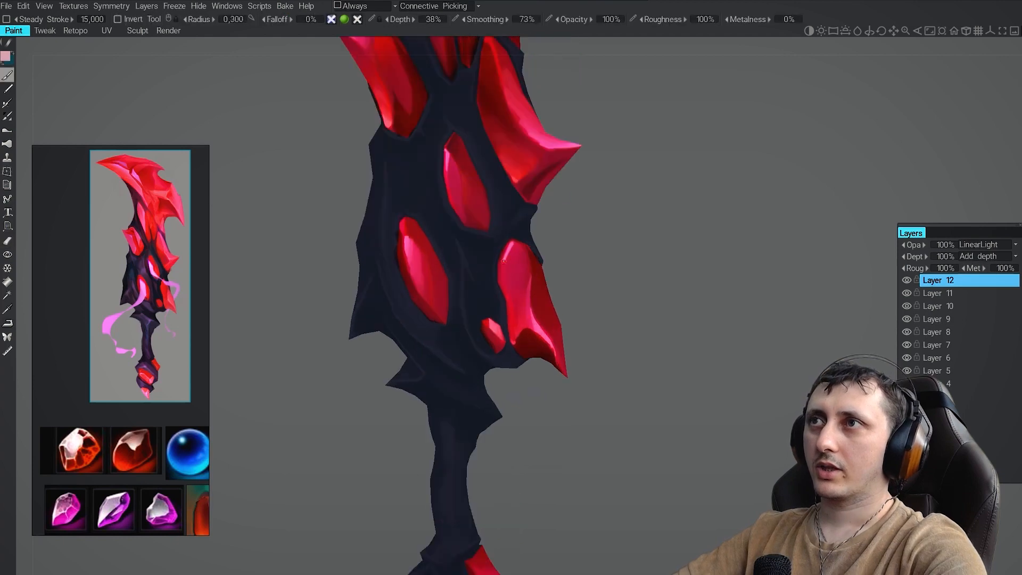
scroll(492, 279, down, 5)
scroll(509, 313, up, 5)
middle_drag(533, 399, 551, 181)
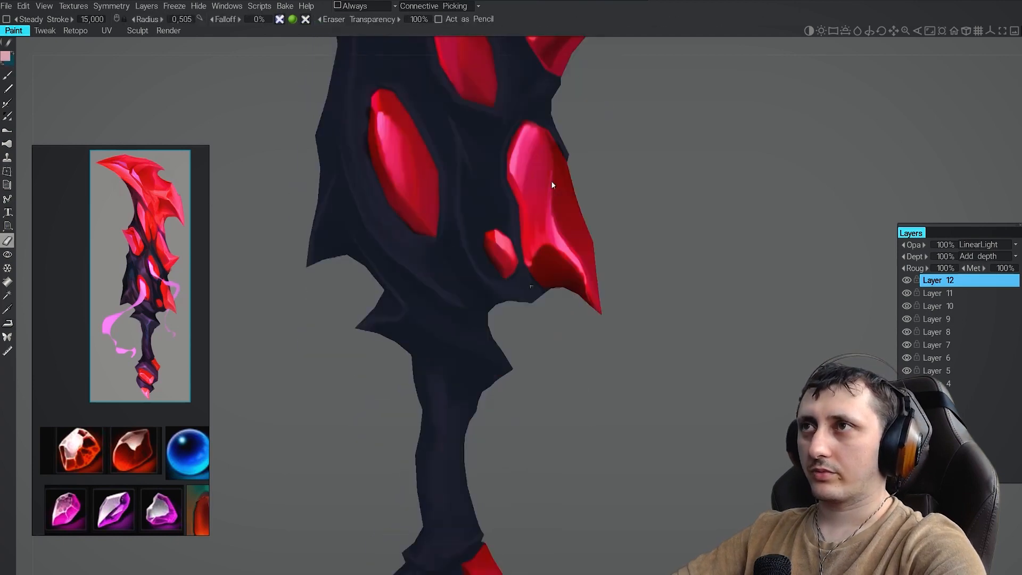
Paint two pale pink streaks across the pommel's central crystal and soften them with the eraser
middle_drag(480, 479, 538, 160)
key(b)
key(e)
mouse_move(503, 408)
mouse_down()
mouse_move(495, 373)
mouse_move(476, 373)
mouse_up()
key(b)
alt+drag(486, 351, 548, 284)
key(b)
key(e)
mouse_move(526, 270)
alt+right_down()
mouse_move(485, 201)
mouse_move(467, 335)
alt+right_up()
key(b)
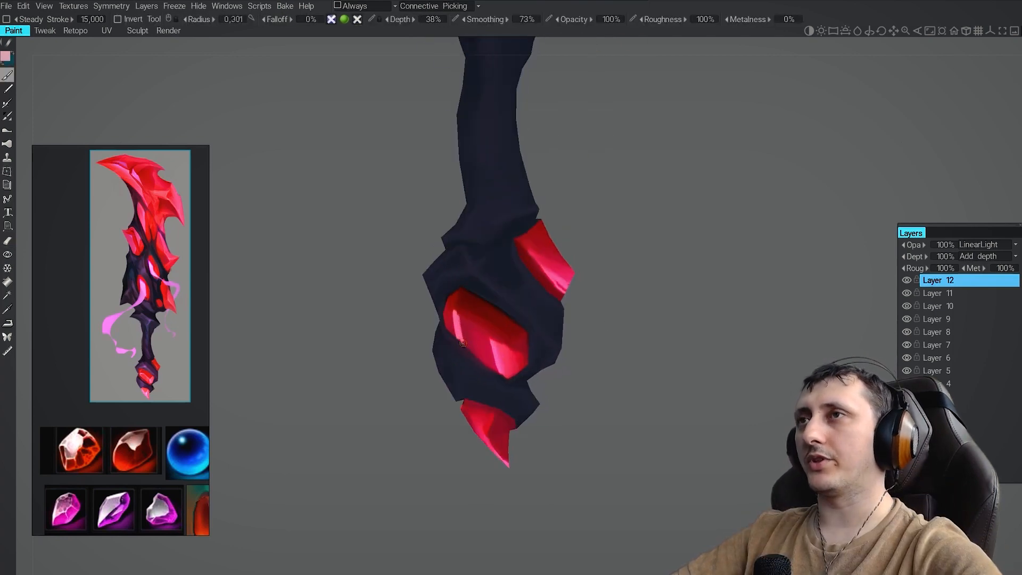
Paint a pink facet highlight on the pommel's bottom crystal and shape it with a small eraser
alt+middle_drag(448, 255, 468, 167)
key(b)
alt+right_drag(484, 336, 495, 383)
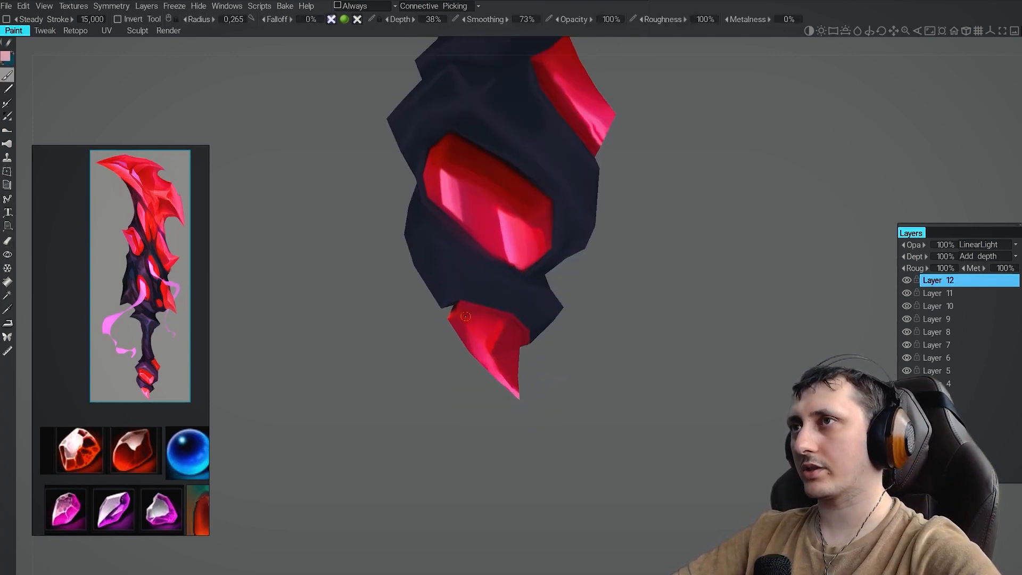
key(e)
drag(465, 315, 479, 333)
mouse_move(470, 329)
alt+right_down()
mouse_move(458, 256)
mouse_move(468, 381)
alt+right_up()
key(b)
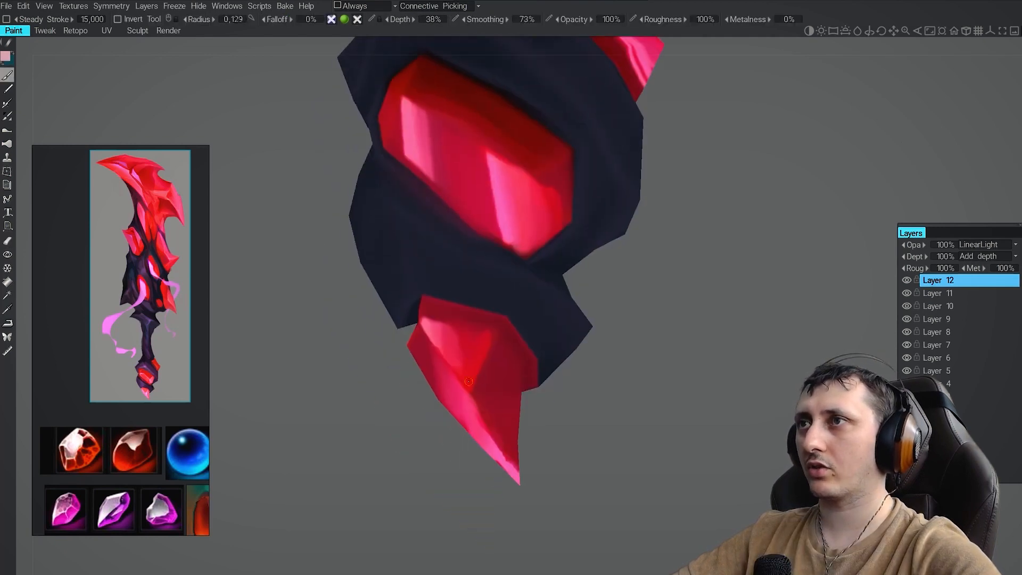
key(e)
mouse_move(469, 375)
mouse_down()
mouse_move(479, 341)
mouse_move(464, 362)
mouse_up()
Paint and soften a pink highlight on the pommel's upper-right crystal
alt+right_drag(474, 391, 470, 335)
alt+middle_drag(470, 335, 437, 381)
alt+right_drag(480, 240, 516, 327)
key(b)
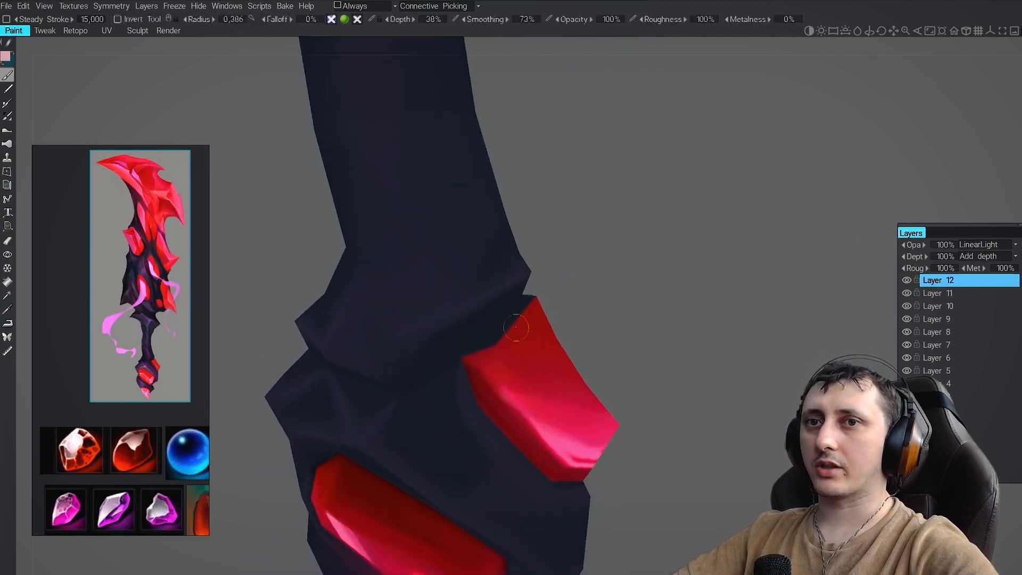
key(e)
mouse_move(535, 330)
mouse_down()
mouse_move(519, 299)
mouse_move(517, 351)
mouse_up()
mouse_move(524, 404)
alt+right_down()
mouse_move(515, 332)
mouse_move(535, 391)
alt+right_up()
alt+right_drag(539, 323, 549, 346)
Paint a pale pink highlight on the top facet of the pommel's upper-right crystal and carve it with the eraser
key(b)
alt+middle_drag(564, 330, 553, 272)
alt+drag(552, 273, 554, 282)
drag(562, 270, 549, 279)
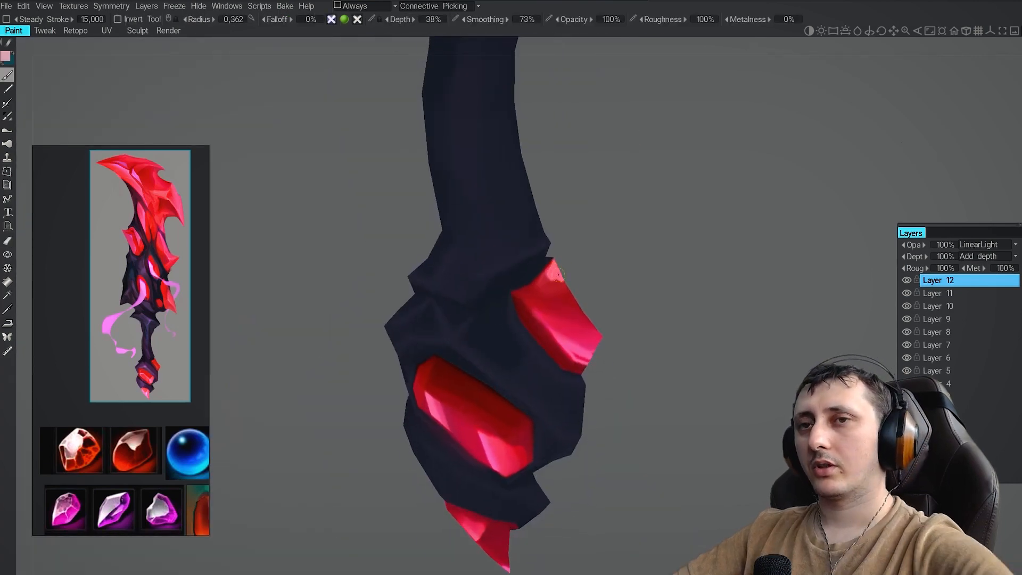
key(e)
alt+right_drag(559, 330, 554, 277)
alt+right_drag(555, 277, 570, 359)
mouse_move(547, 249)
alt+mouse_down()
mouse_move(535, 256)
mouse_move(584, 260)
alt+mouse_up()
key(b)
mouse_move(612, 261)
alt+mouse_down()
mouse_move(564, 271)
mouse_move(591, 287)
alt+mouse_up()
mouse_move(554, 277)
alt+mouse_down()
mouse_move(584, 272)
mouse_move(578, 253)
alt+mouse_up()
key(e)
alt+drag(591, 255, 577, 250)
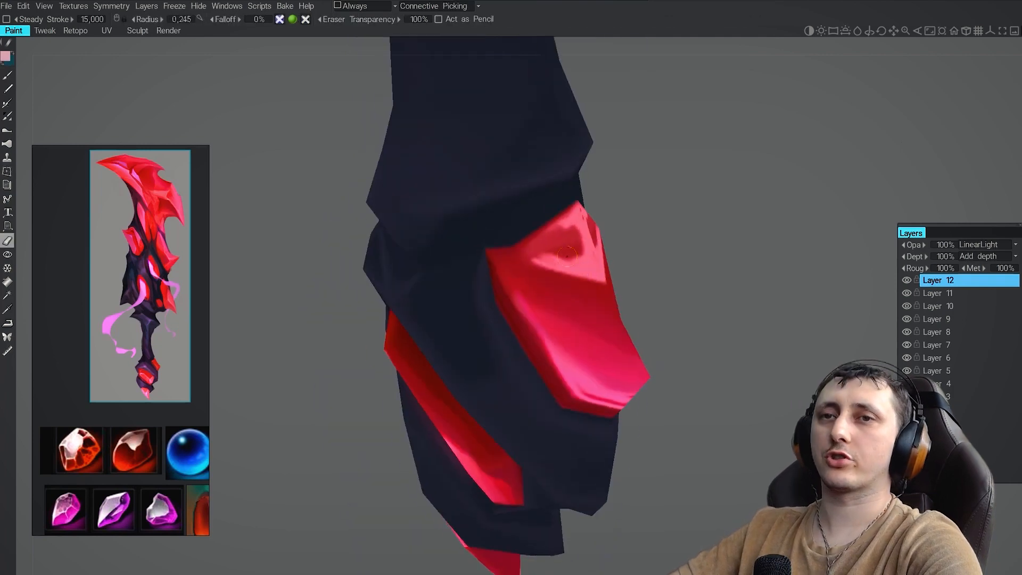
Paint thin pale pink highlights along the blade's lower-left oval crystal and the ridge of the right spiked crystal
alt+right_drag(565, 372, 560, 317)
alt+middle_drag(560, 317, 549, 415)
alt+right_drag(522, 266, 525, 320)
alt+middle_drag(479, 293, 510, 250)
key(b)
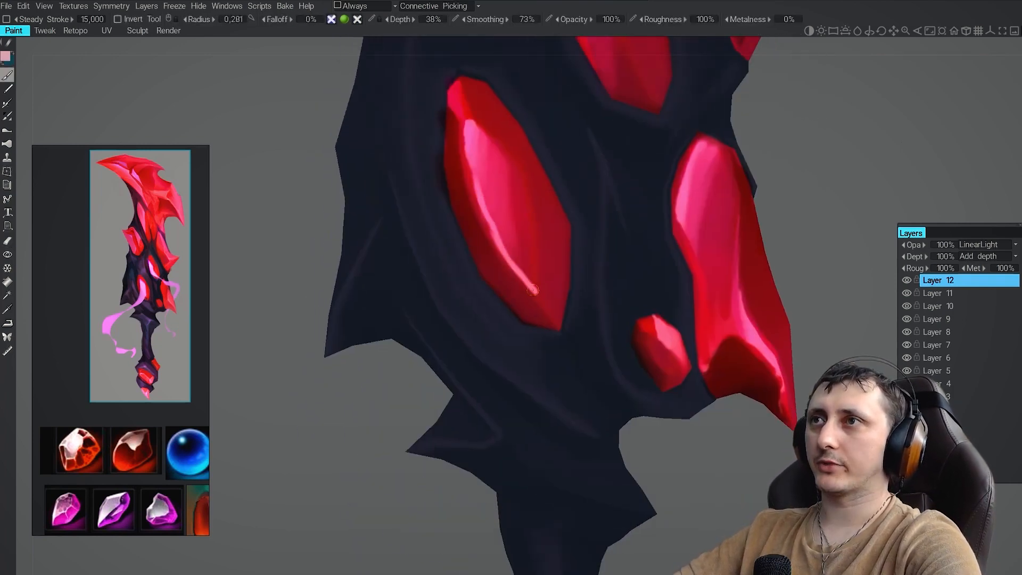
mouse_move(548, 394)
alt+right_down()
mouse_move(554, 330)
mouse_move(557, 394)
alt+right_up()
alt+middle_drag(522, 298, 495, 139)
drag(473, 135, 477, 128)
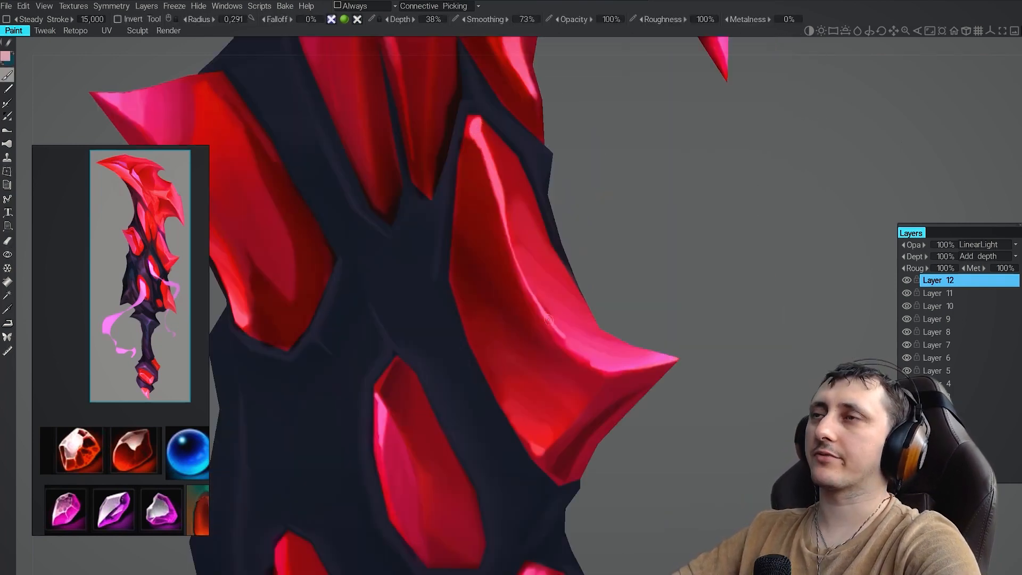
mouse_move(549, 319)
alt+right_down()
mouse_move(543, 256)
mouse_move(535, 325)
alt+right_up()
Paint pale pink streaks down the long narrow crystals below the blade head and trim them with the eraser
alt+middle_drag(511, 160, 495, 256)
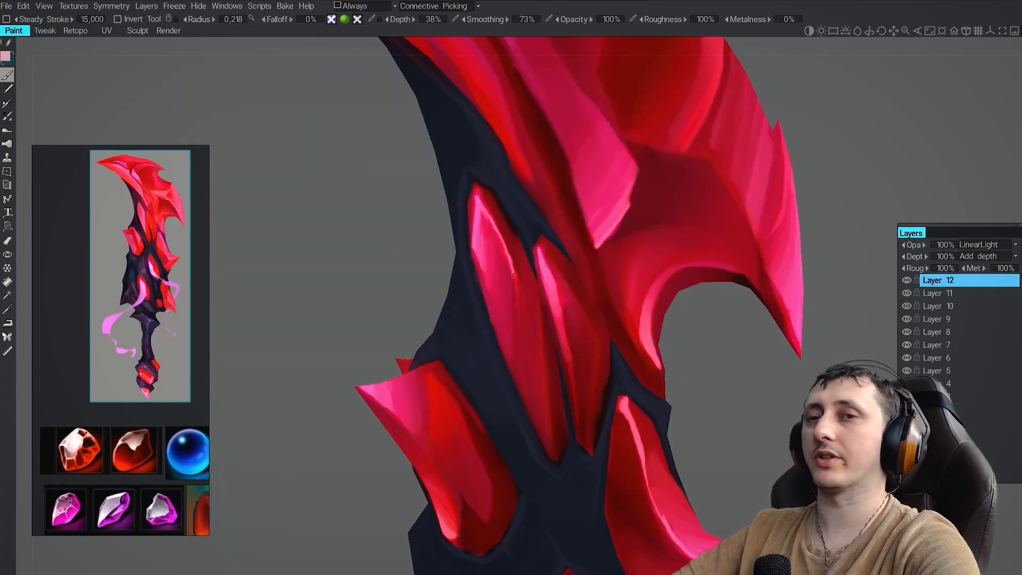
drag(514, 276, 521, 326)
alt+middle_drag(539, 428, 521, 307)
key(ctrl+z)
mouse_move(511, 202)
alt+right_down()
mouse_move(488, 128)
mouse_move(524, 266)
alt+right_up()
key(e)
drag(522, 266, 527, 339)
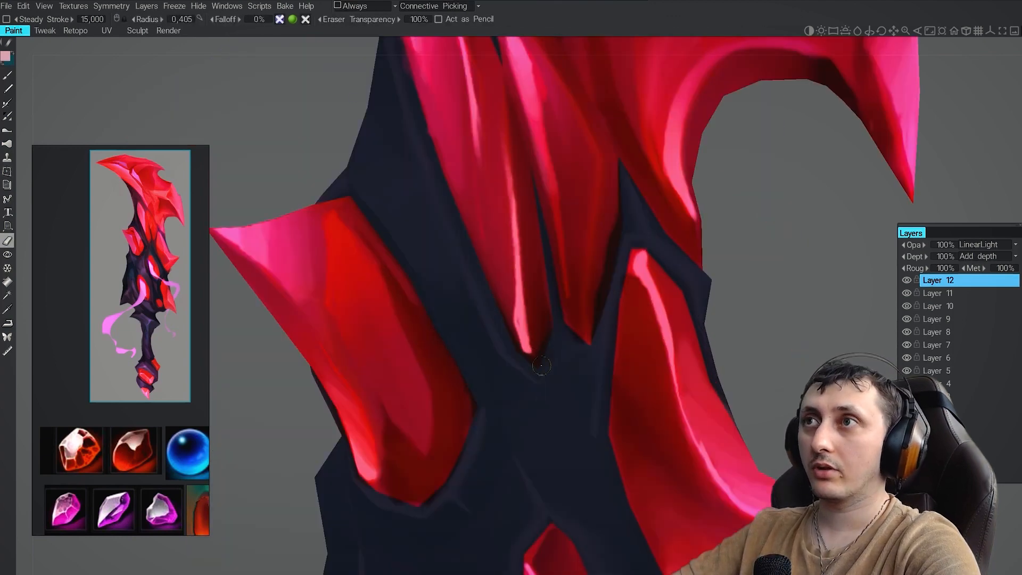
mouse_move(539, 364)
alt+right_down()
mouse_move(514, 256)
mouse_move(538, 357)
alt+right_up()
alt+right_drag(511, 255, 519, 341)
key(b)
drag(490, 317, 496, 339)
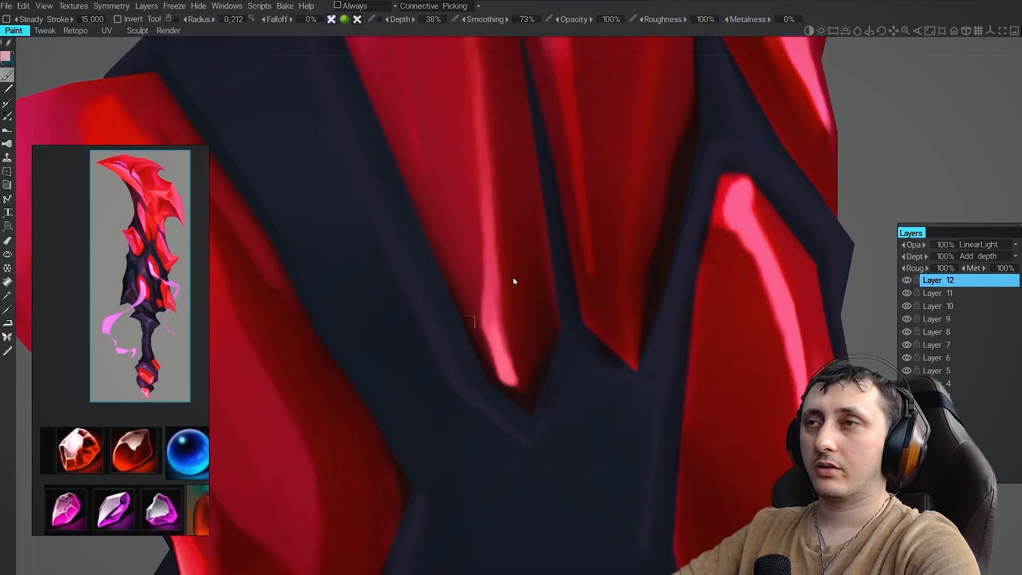
Paint pale pink highlights along the ridge of the blade's left pointed crystal, from its tip to its lower end
alt+right_drag(516, 283, 500, 229)
alt+middle_drag(426, 255, 610, 274)
drag(480, 271, 531, 349)
alt+middle_drag(531, 349, 496, 304)
drag(461, 244, 480, 258)
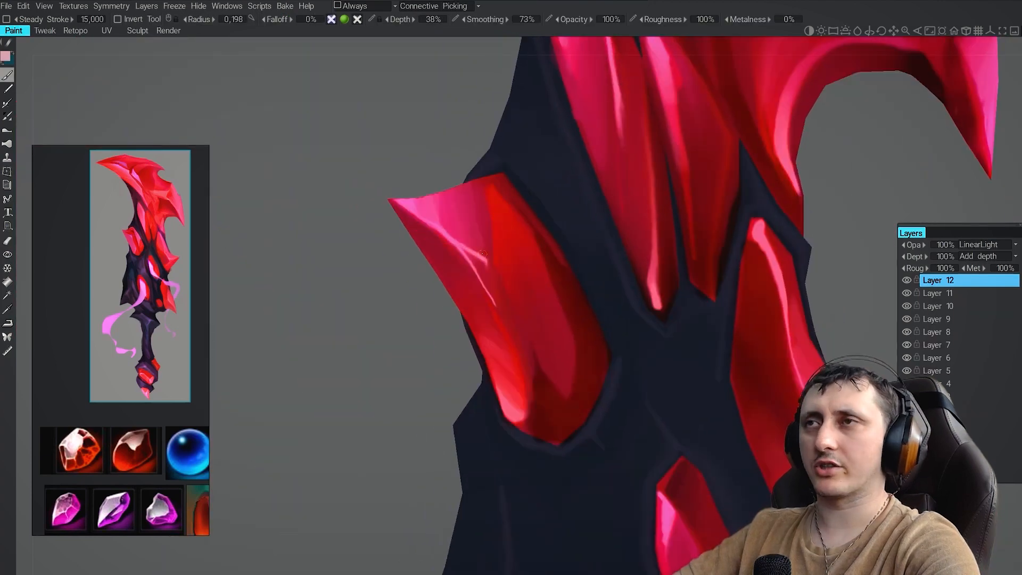
alt+right_drag(496, 297, 530, 324)
alt+middle_drag(530, 323, 493, 369)
drag(468, 346, 492, 444)
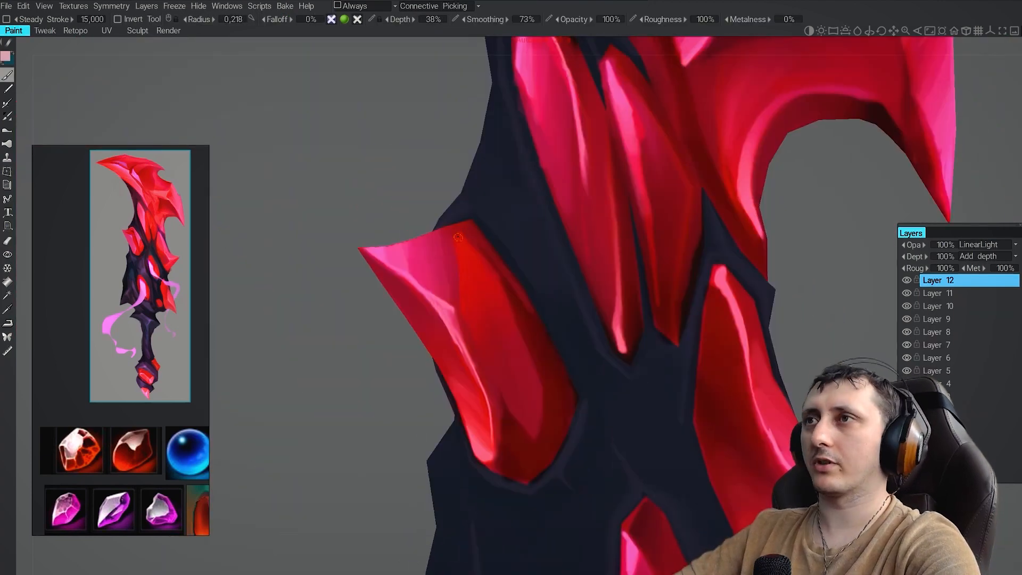
drag(466, 257, 505, 387)
mouse_move(504, 387)
alt+right_down()
mouse_move(508, 369)
mouse_move(524, 404)
alt+right_up()
Brush a broader pink highlight onto the inner facet of the left pointed crystal and soften it with the eraser
drag(474, 231, 481, 301)
mouse_move(481, 301)
alt+mouse_down()
mouse_move(473, 250)
mouse_move(483, 283)
alt+mouse_up()
key(e)
alt+right_drag(485, 238, 505, 282)
alt+drag(505, 282, 524, 298)
mouse_move(524, 298)
alt+right_down()
mouse_move(538, 340)
mouse_move(532, 298)
mouse_move(549, 341)
alt+right_up()
drag(518, 314, 520, 336)
mouse_move(520, 335)
alt+right_down()
mouse_move(509, 297)
mouse_move(511, 338)
alt+right_up()
key(b)
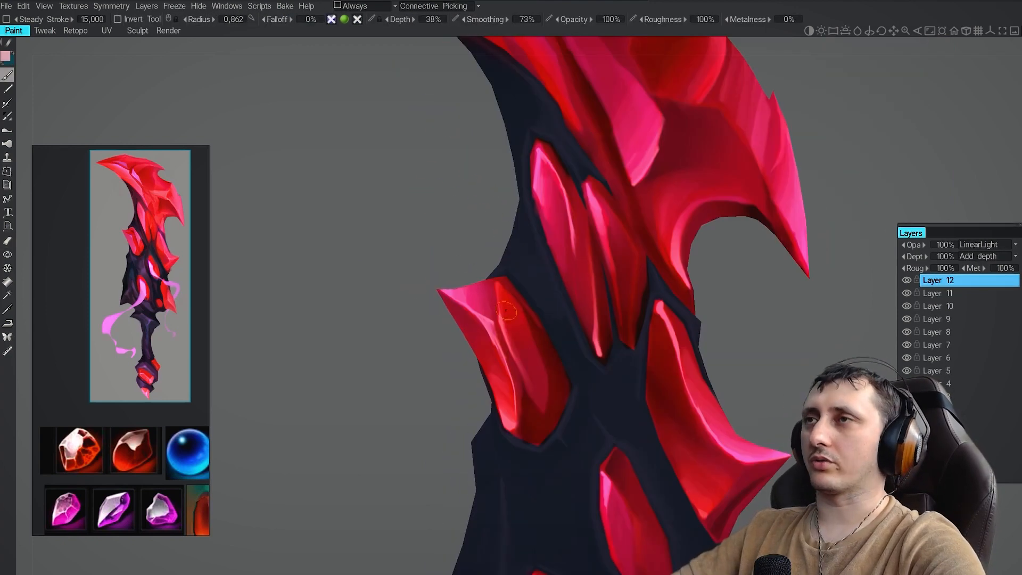
drag(501, 291, 527, 370)
alt+right_drag(525, 298, 548, 341)
Paint pale pink edge highlights on the blade head's upper rim near the back barb and clean them with the eraser
alt+middle_drag(548, 341, 514, 357)
alt+right_drag(513, 357, 532, 272)
alt+middle_drag(518, 318, 476, 107)
drag(576, 143, 559, 265)
key(e)
alt+right_drag(564, 224, 559, 277)
key(b)
mouse_move(554, 256)
alt+mouse_down()
mouse_move(556, 288)
mouse_move(539, 282)
alt+mouse_up()
drag(533, 261, 568, 295)
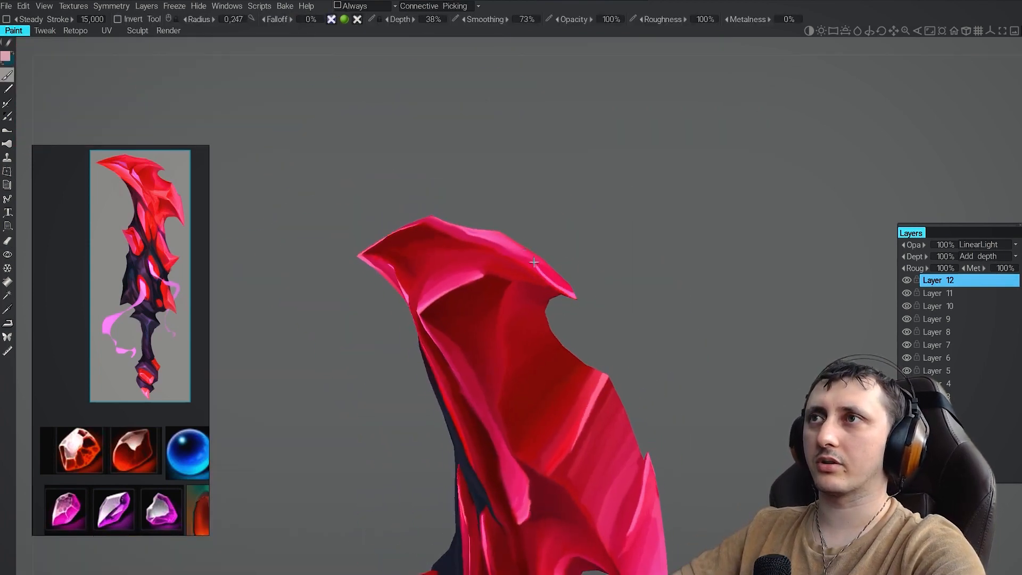
alt+middle_drag(554, 277, 578, 322)
mouse_move(558, 309)
mouse_down()
mouse_move(596, 337)
mouse_move(515, 285)
mouse_up()
key(e)
alt+right_drag(535, 324, 538, 229)
Paint a pale pink streak in the dark red recess of the blade head and thin it with the eraser
key(b)
drag(485, 235, 486, 302)
key(e)
drag(491, 305, 490, 229)
mouse_move(469, 197)
alt+right_down()
mouse_move(450, 243)
mouse_move(453, 197)
alt+right_up()
drag(495, 268, 497, 320)
key(b)
key(e)
mouse_move(475, 261)
alt+right_down()
mouse_move(461, 305)
mouse_move(464, 256)
alt+right_up()
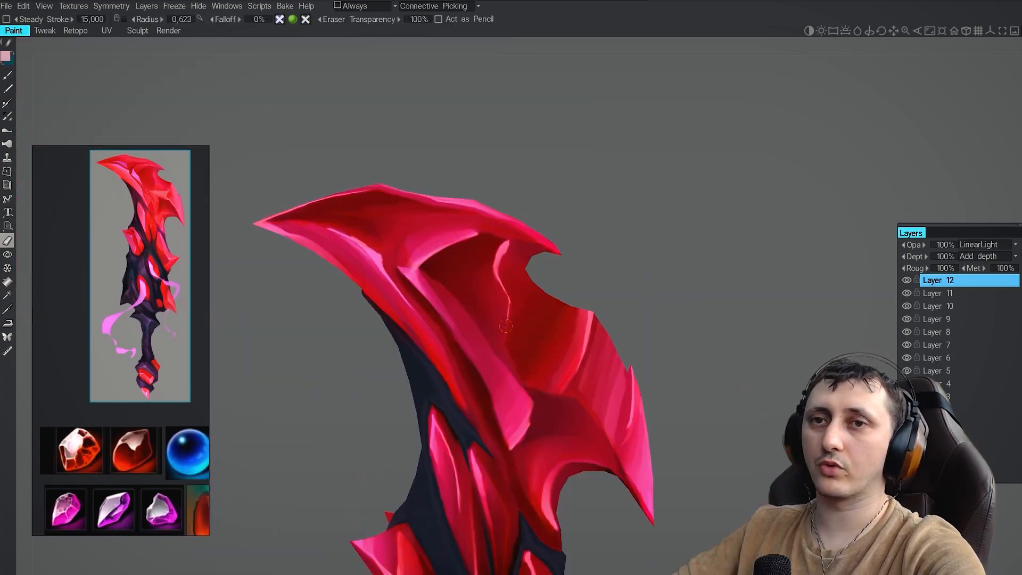
Paint pale pink highlights on the ridge and small facet behind the blade's tip, undoing a misplaced stroke
alt+middle_drag(426, 261, 522, 362)
alt+right_drag(511, 367, 512, 341)
key(b)
drag(492, 354, 499, 410)
alt+drag(506, 389, 452, 346)
key(ctrl+z)
mouse_move(412, 311)
mouse_down()
mouse_move(475, 340)
mouse_move(479, 325)
mouse_up()
mouse_move(431, 293)
mouse_down()
mouse_move(502, 330)
mouse_move(439, 301)
mouse_up()
Refine the thin pink streak in the dark hollow of the blade's tip with the eraser
key(e)
alt+drag(480, 341, 525, 346)
mouse_move(525, 346)
alt+right_down()
mouse_move(526, 250)
mouse_move(524, 309)
alt+right_up()
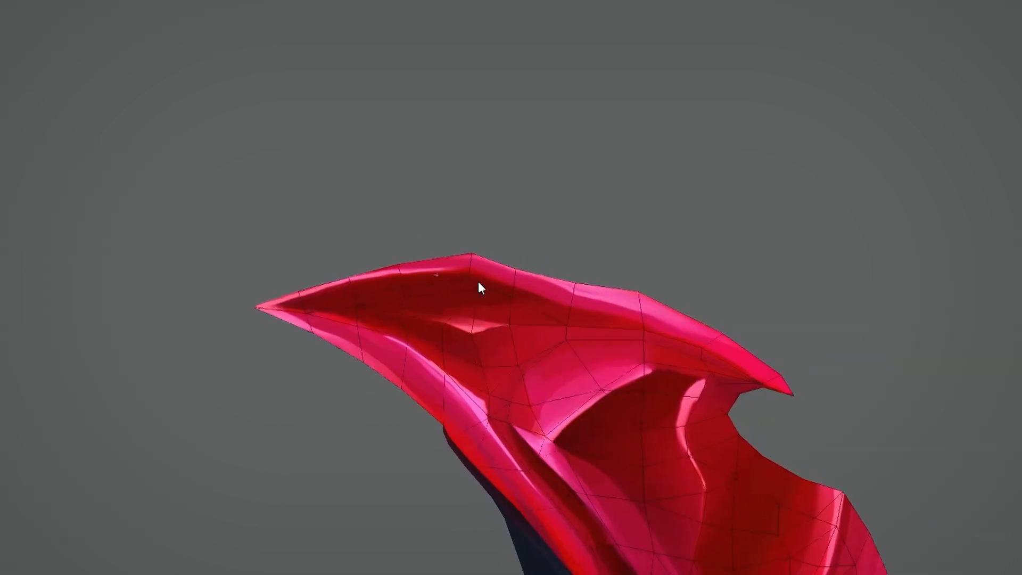
alt+drag(480, 290, 511, 266)
alt+right_drag(511, 266, 533, 235)
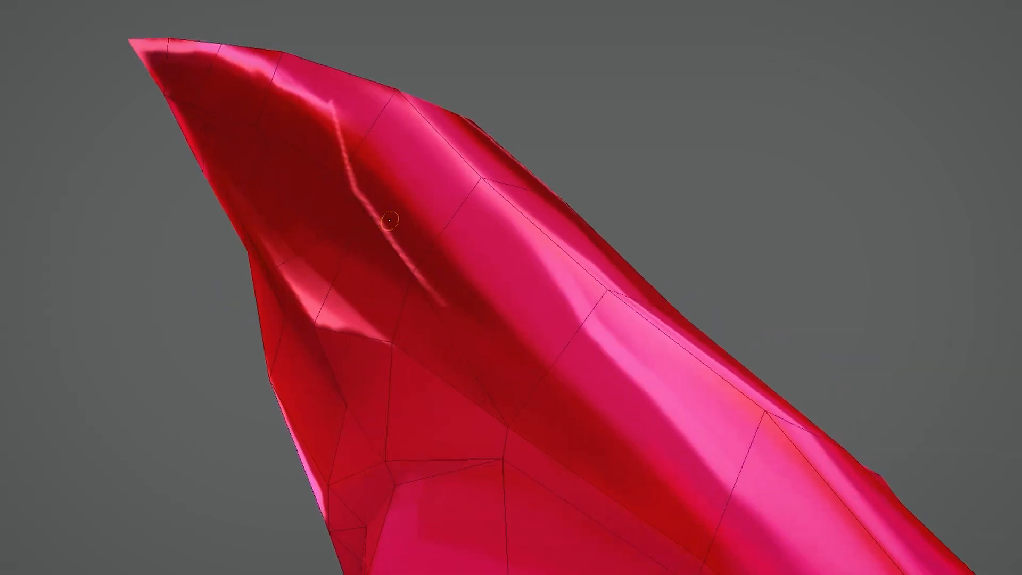
mouse_move(372, 256)
mouse_down()
mouse_move(410, 171)
mouse_move(479, 358)
mouse_up()
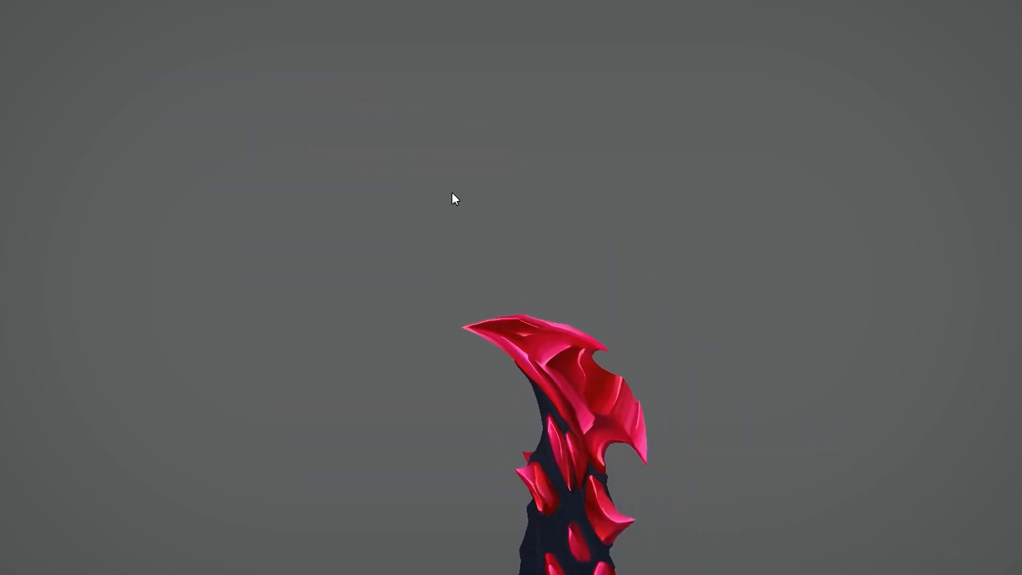
Paint pale pink highlights along the facet edges on the right side of the blade head
scroll(543, 277, up, 5)
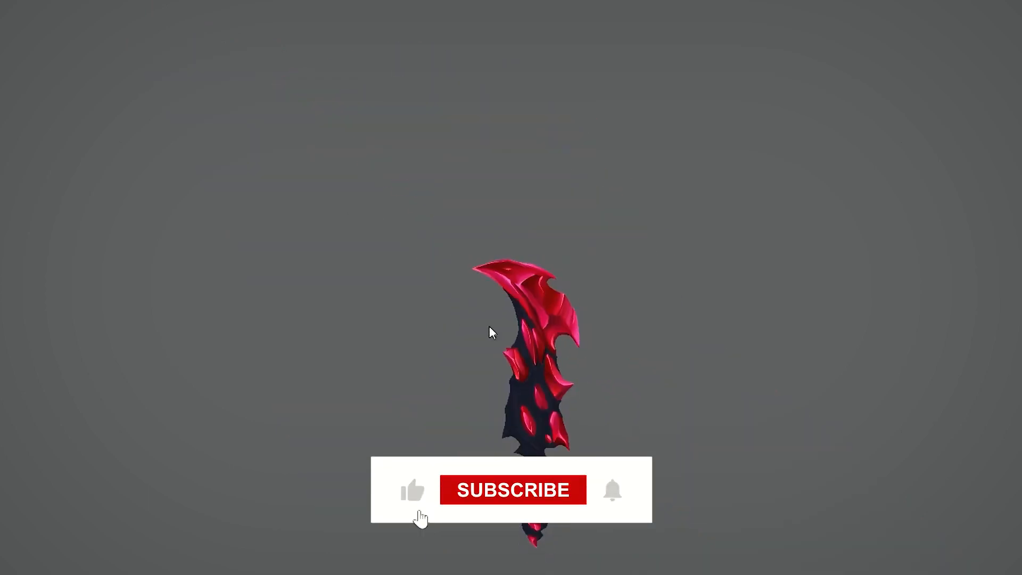
scroll(491, 333, up, 5)
alt+drag(490, 333, 520, 401)
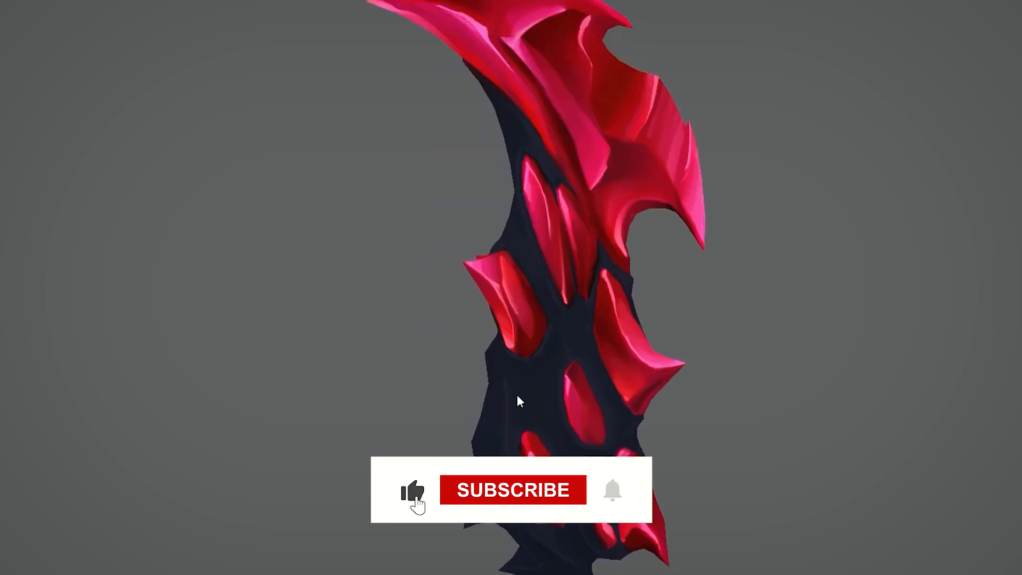
scroll(521, 401, up, 3)
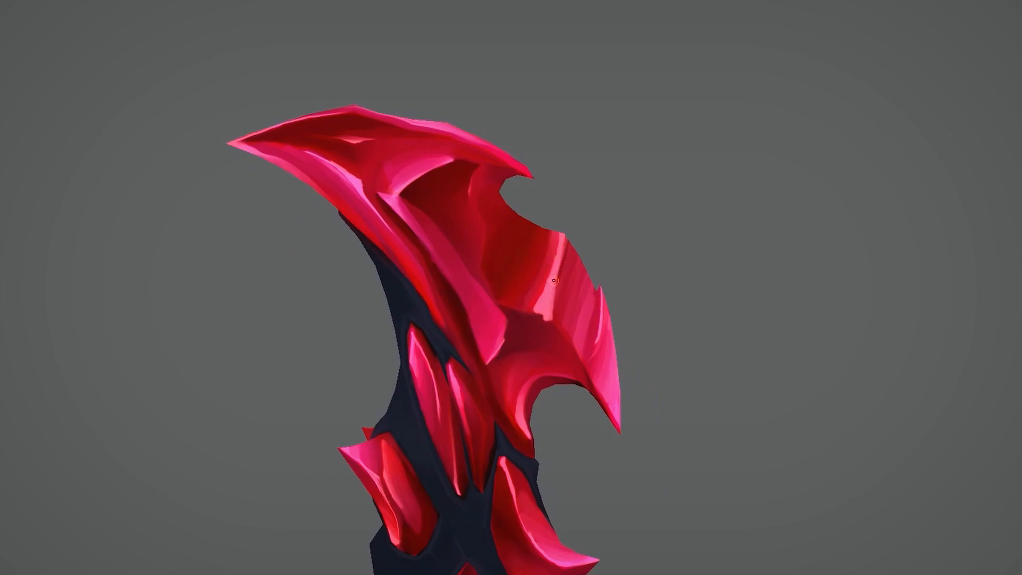
drag(555, 281, 541, 321)
scroll(540, 335, up, 3)
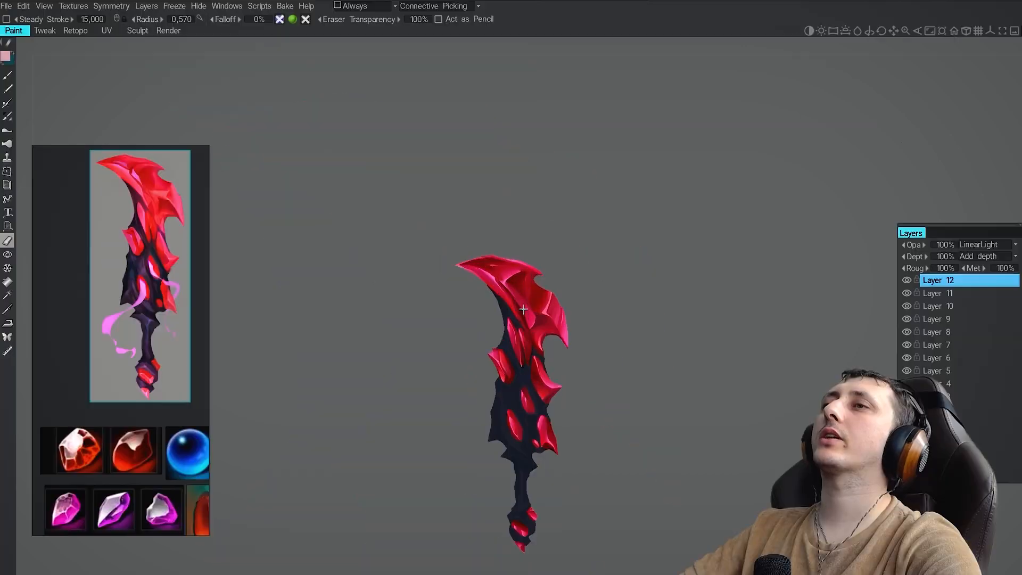
scroll(559, 311, up, 3)
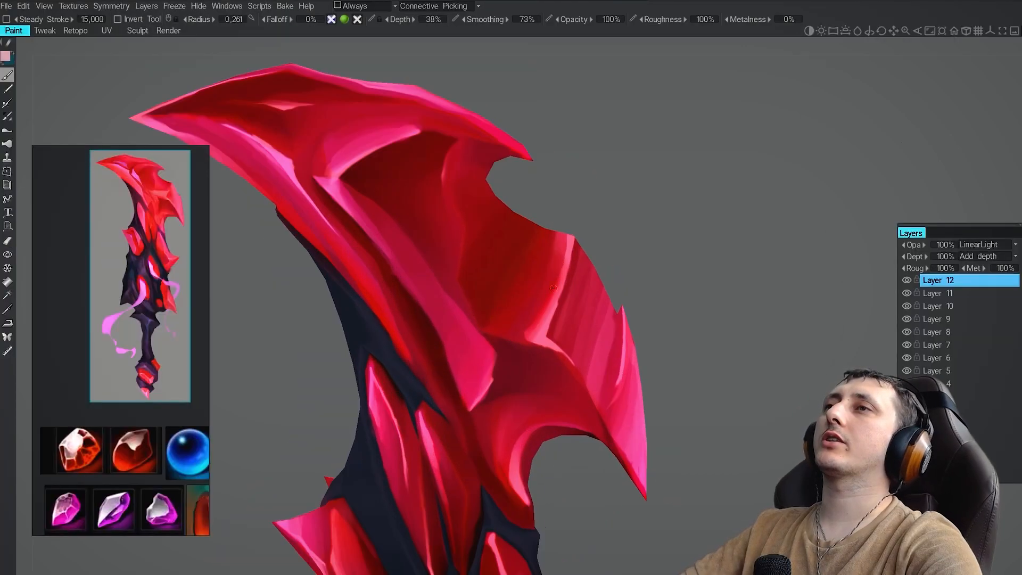
scroll(553, 327, down, 8)
scroll(568, 341, up, 4)
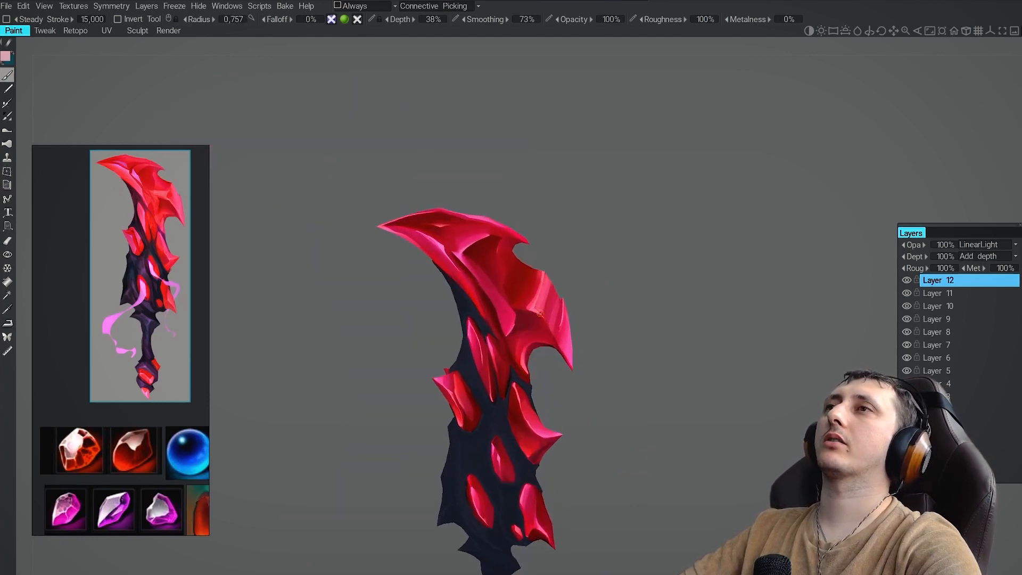
Paint a broad pink highlight on the inner facet of the blade's right spiked crystal and soften it with the eraser
scroll(541, 313, down, 6)
scroll(527, 319, up, 10)
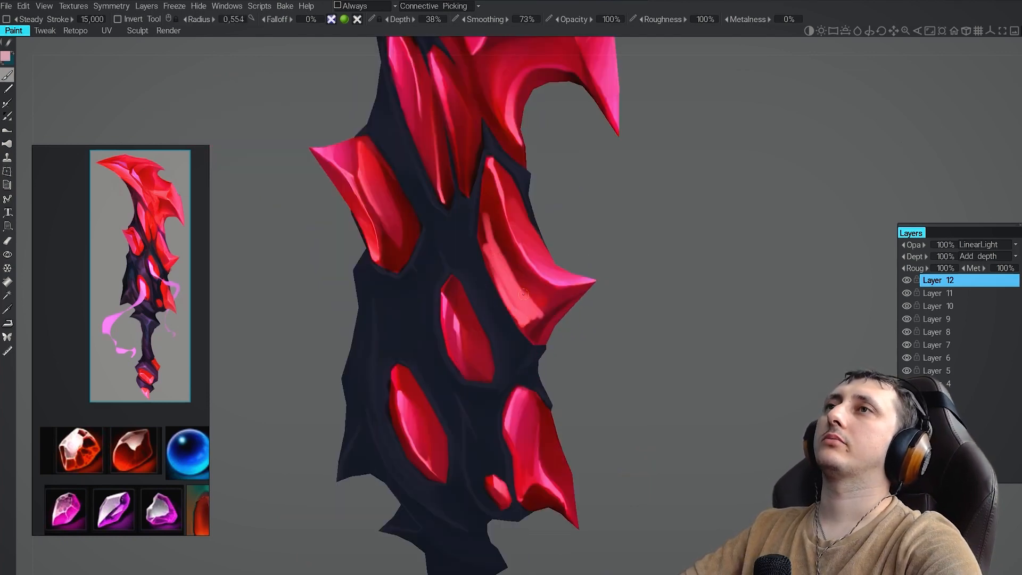
key(e)
scroll(544, 315, down, 8)
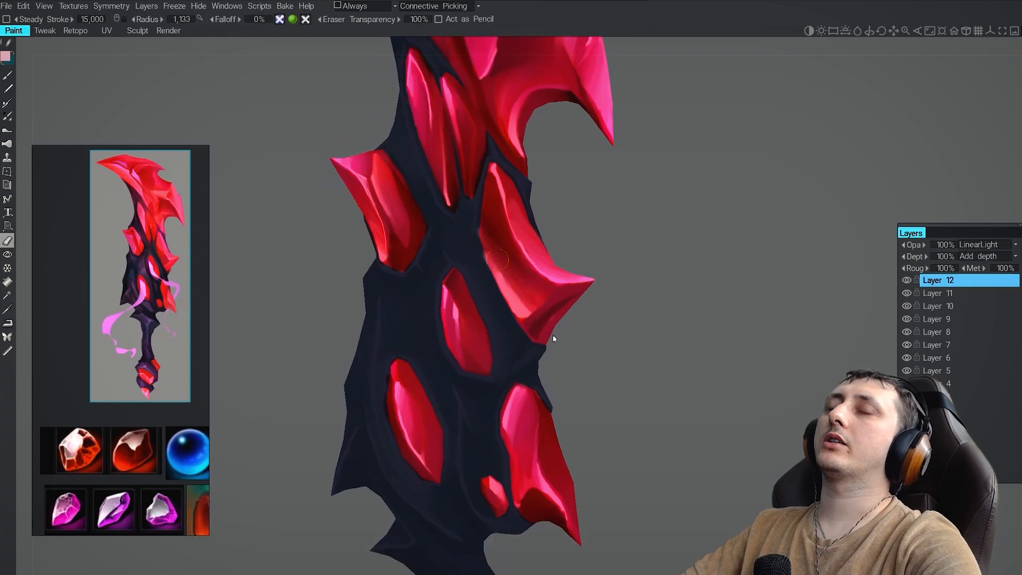
scroll(532, 294, up, 8)
scroll(484, 255, down, 8)
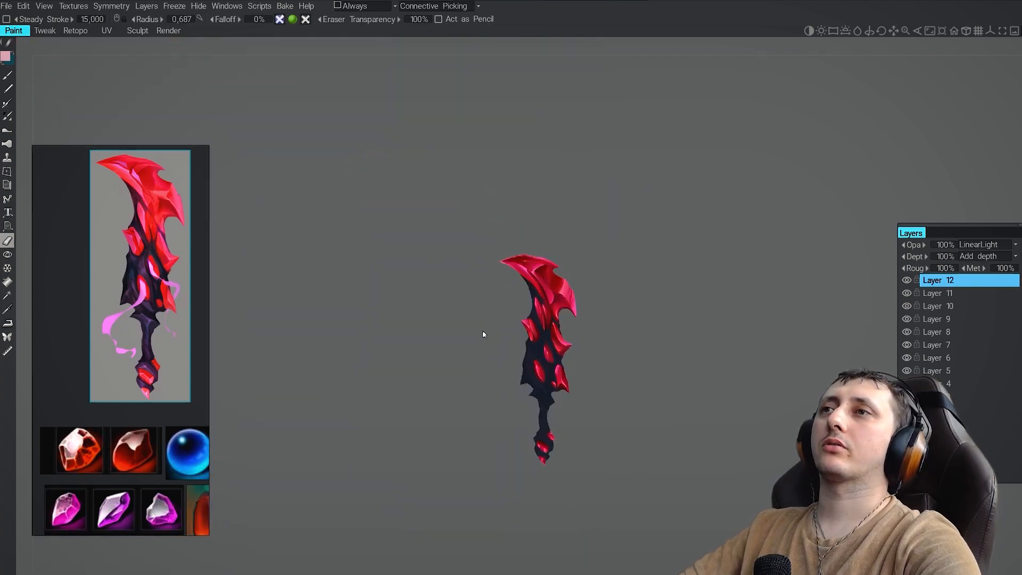
Add a new top layer in Overlay blend mode and choose a pink brush colour
click(984, 244)
click(947, 365)
scroll(565, 298, up, 4)
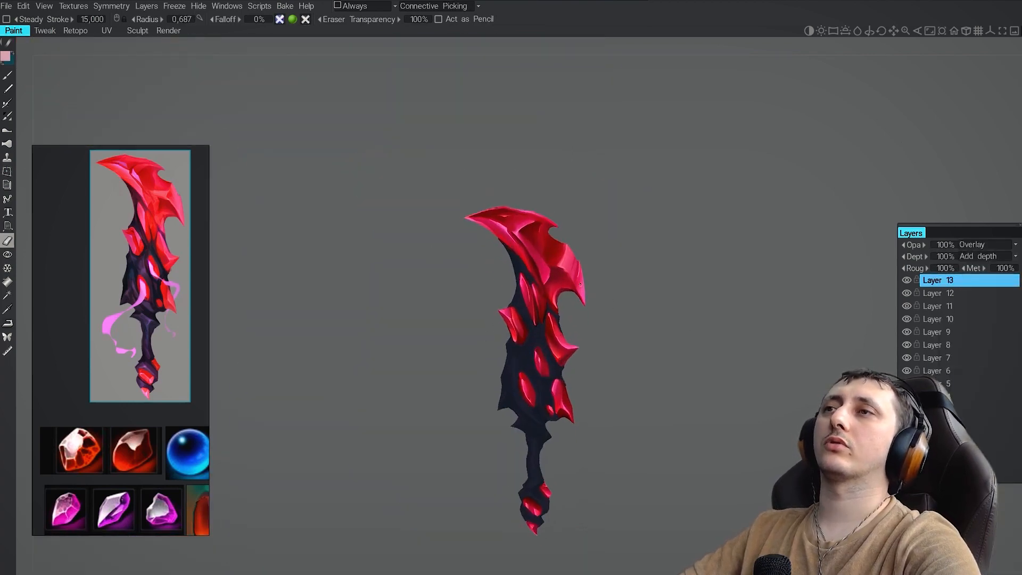
key(v)
click(578, 261)
key(b)
scroll(570, 273, up, 8)
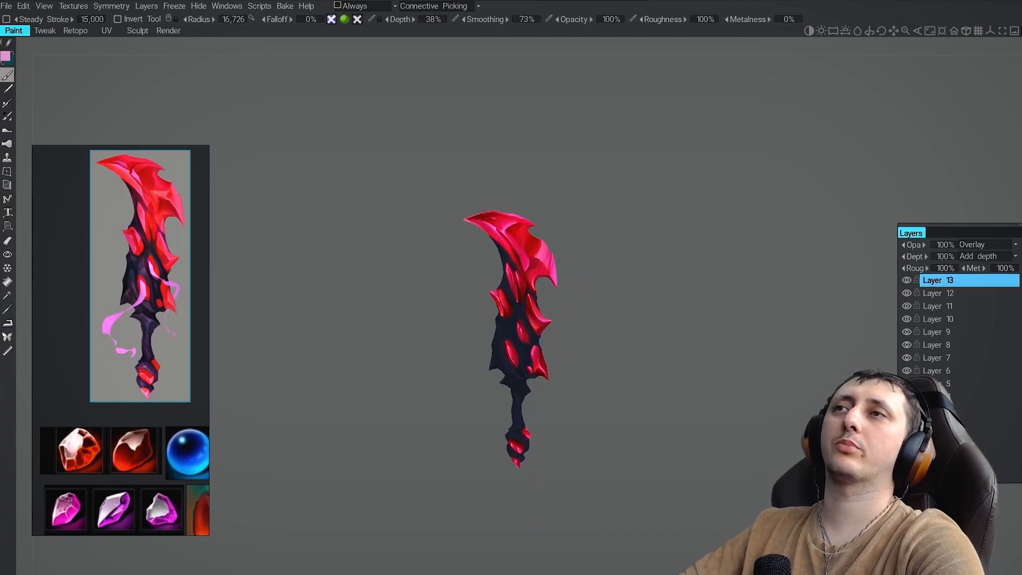
Try painting pale lavender Overlay highlights on the dark blade body between the crystals
key(v)
click(550, 266)
scroll(553, 298, up, 4)
key(v)
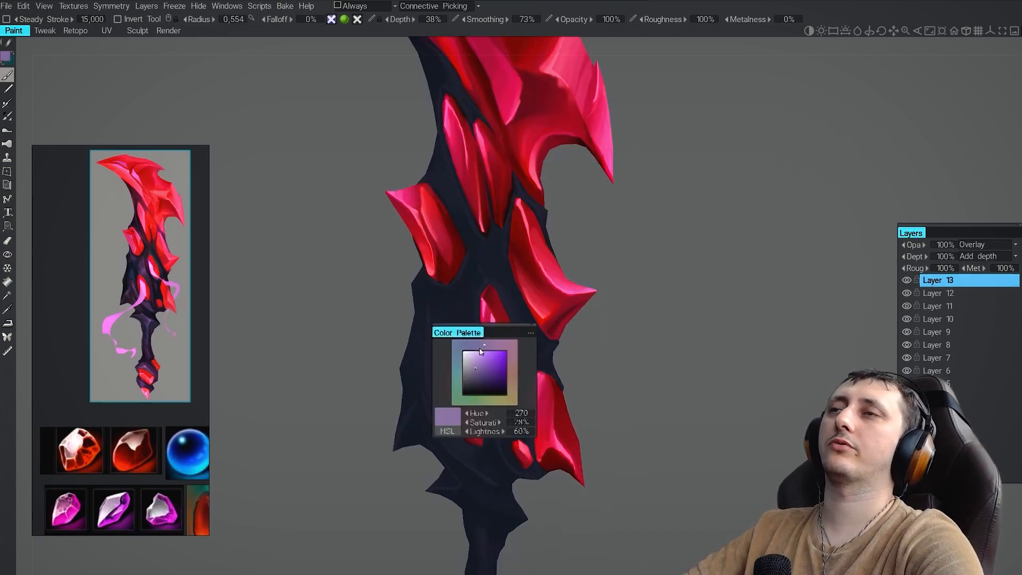
click(470, 352)
middle_drag(482, 368, 464, 291)
drag(450, 269, 487, 368)
middle_drag(474, 332, 507, 446)
scroll(499, 369, down, 4)
key(e)
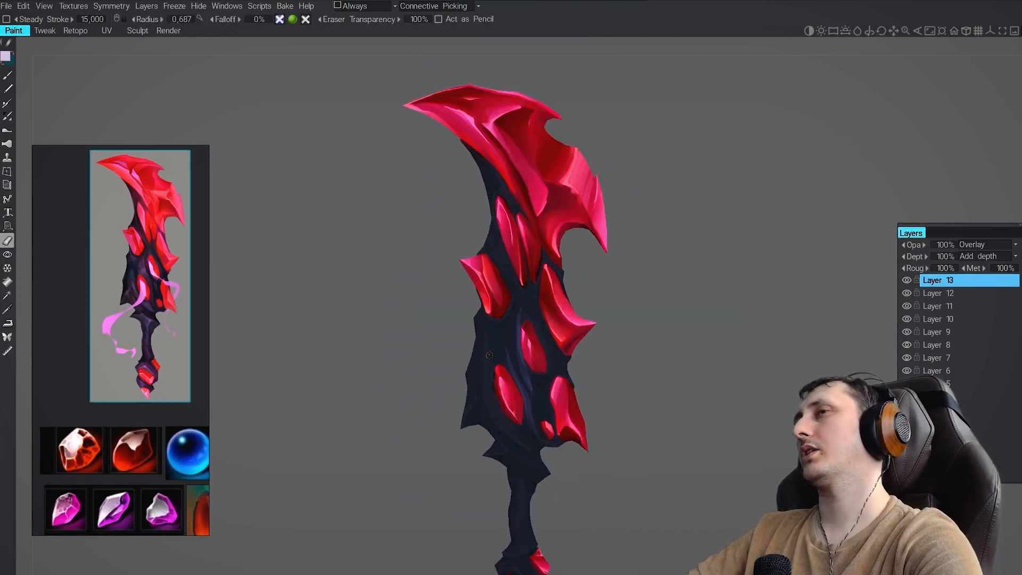
key(b)
drag(518, 309, 527, 416)
key(e)
Set the new layer to Standard Blend and paint a muted purple highlight down the dark blade body between the crystals
click(984, 245)
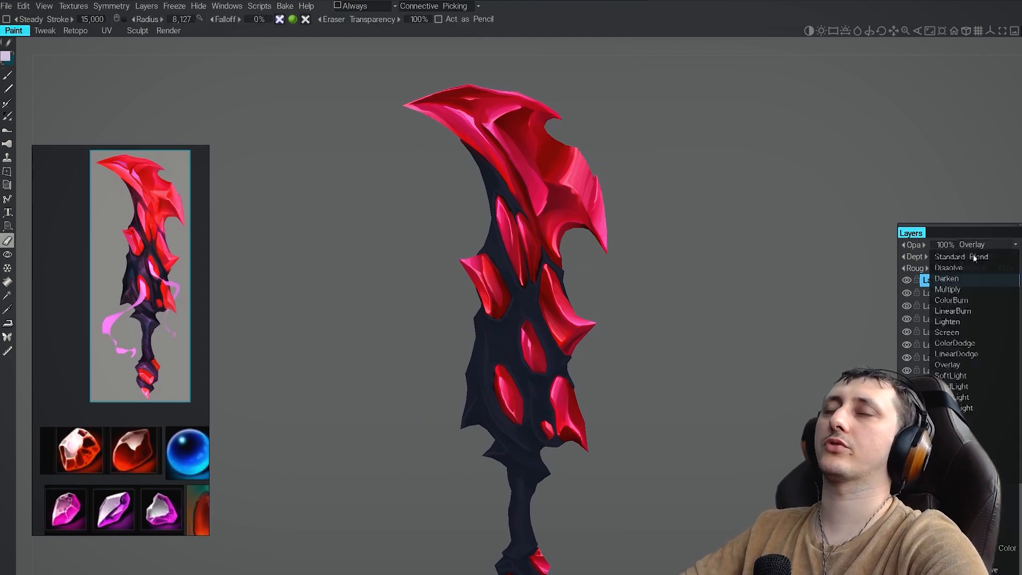
click(980, 257)
scroll(532, 319, up, 1)
key(b)
scroll(504, 366, up, 2)
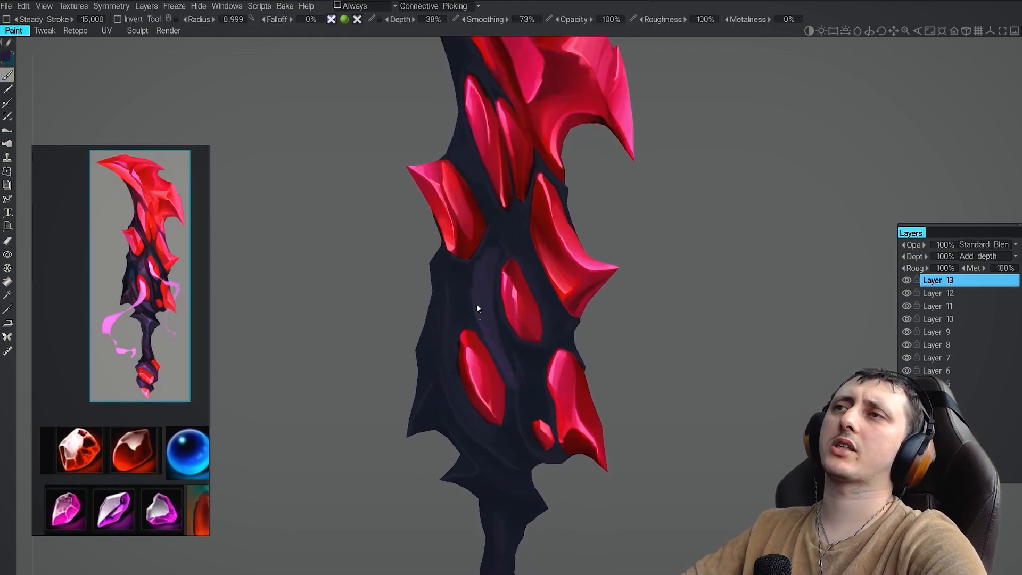
Paint muted purple highlights along the handle's central ridge and the faceted collar above the pommel
scroll(477, 308, down, 4)
scroll(504, 388, up, 5)
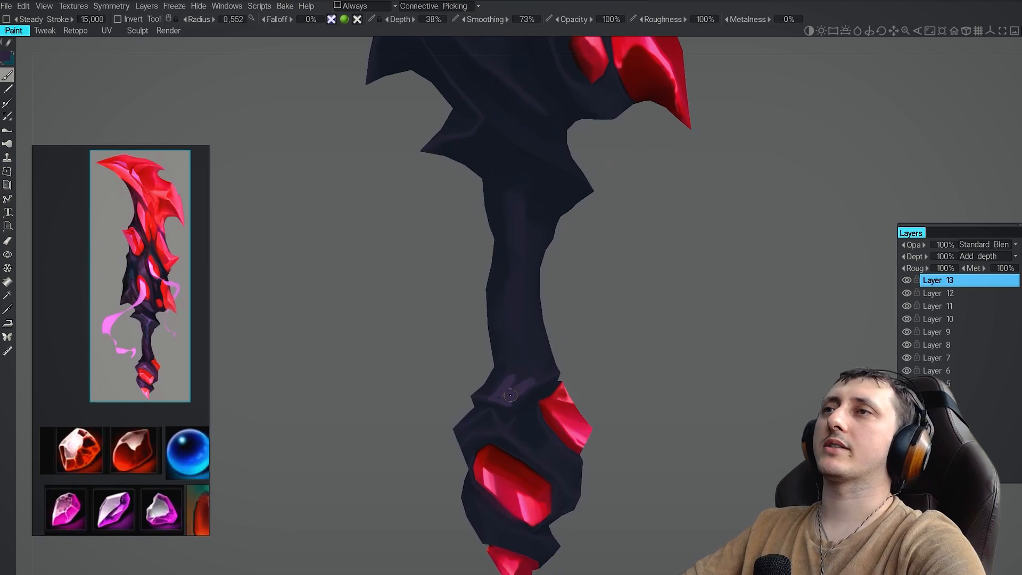
drag(493, 398, 514, 281)
alt+middle_drag(531, 274, 519, 342)
scroll(506, 348, down, 5)
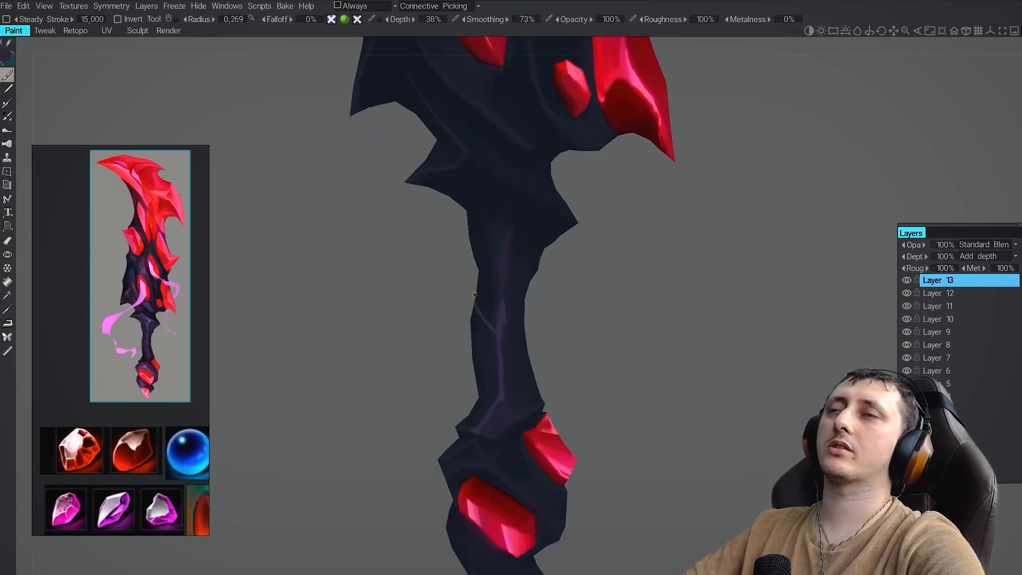
Paint muted purple highlights along the guard's right spike and the curved ridges below the blade's lower-left crystal
scroll(514, 386, up, 4)
drag(515, 386, 451, 339)
scroll(495, 375, down, 2)
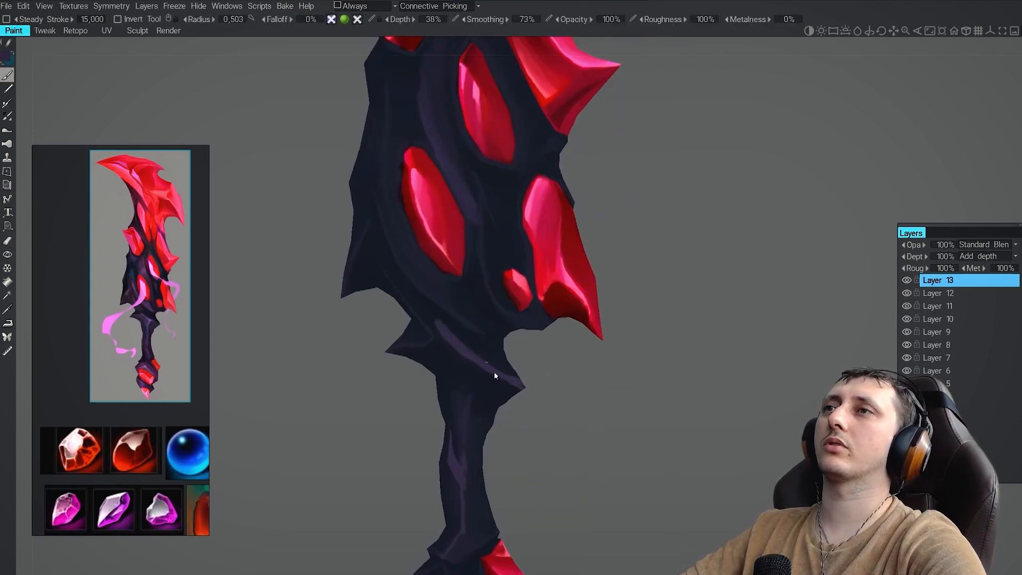
alt+middle_drag(495, 340, 502, 375)
drag(522, 393, 488, 373)
scroll(438, 313, down, 1)
scroll(438, 313, down, 3)
alt+middle_drag(485, 456, 555, 503)
scroll(523, 346, up, 4)
scroll(481, 376, up, 2)
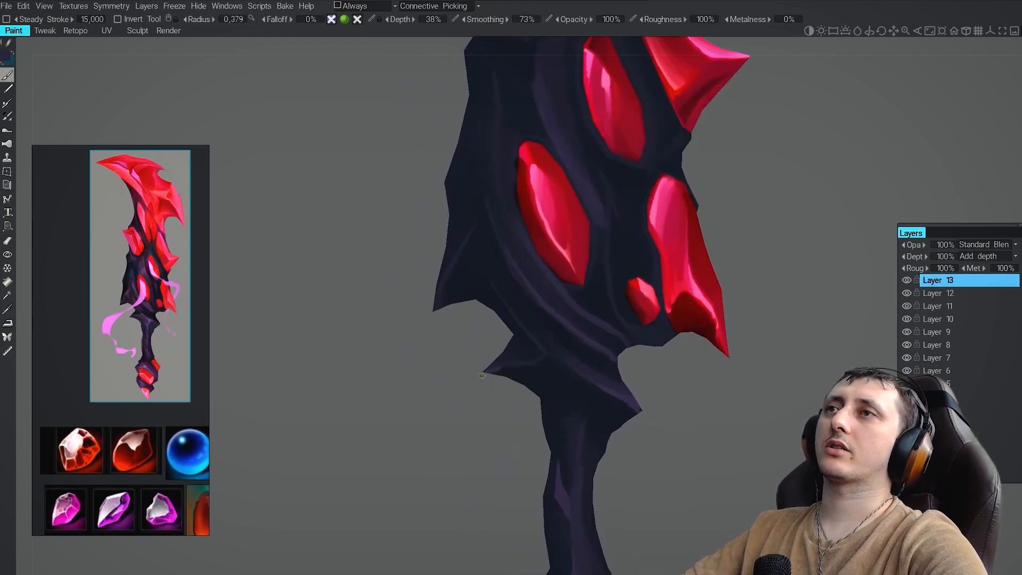
Paint thin purple highlights along the folds and spikes of the dark lower blade near the guard
scroll(498, 363, up, 2)
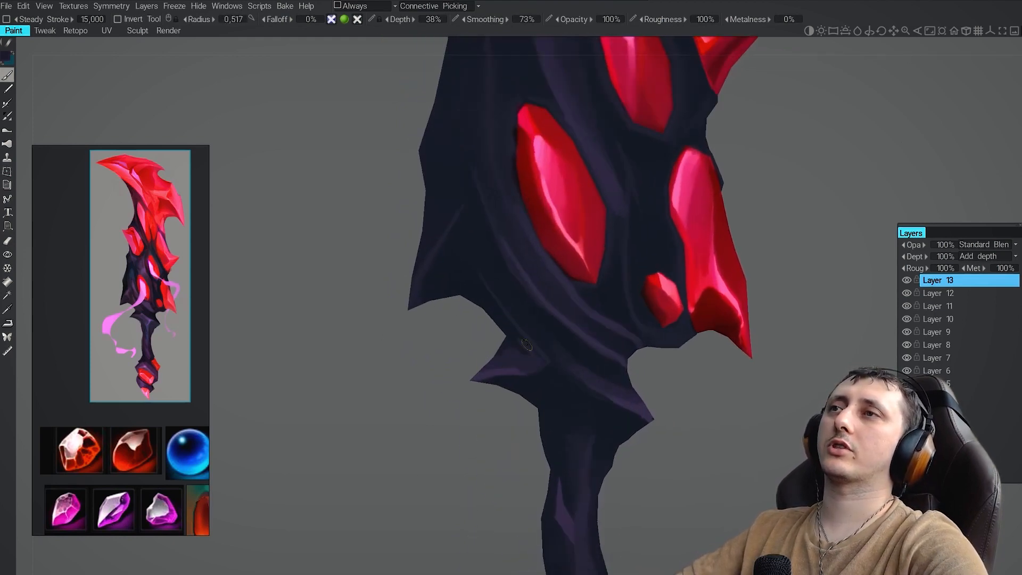
scroll(533, 346, up, 2)
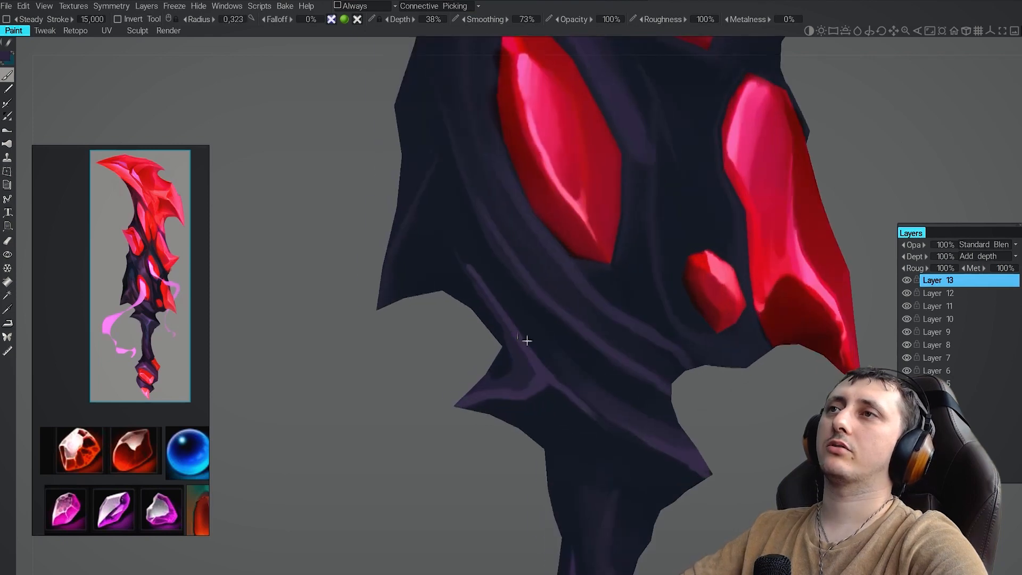
scroll(485, 283, down, 3)
scroll(544, 318, up, 2)
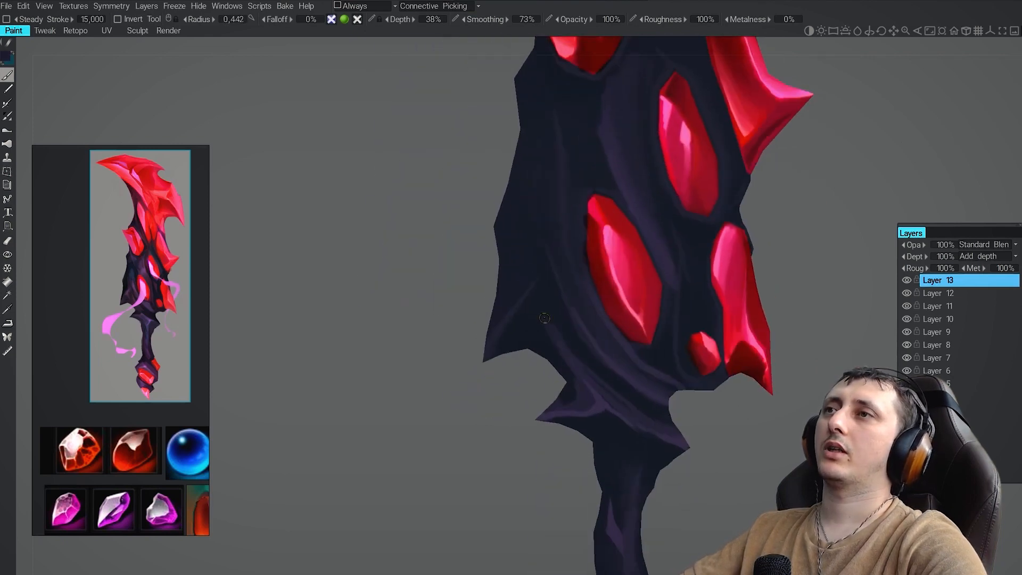
alt+middle_drag(602, 405, 498, 301)
drag(526, 319, 567, 340)
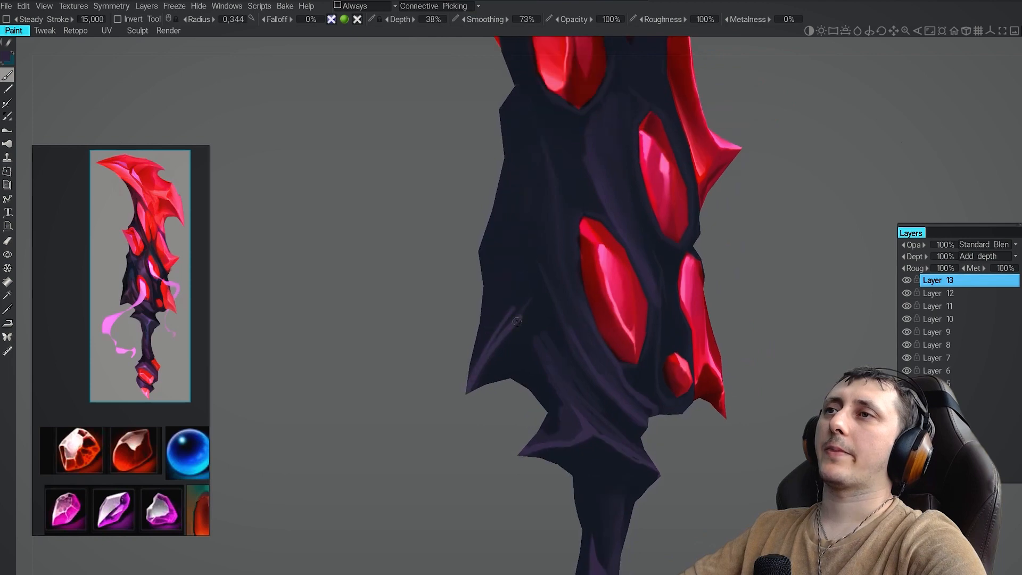
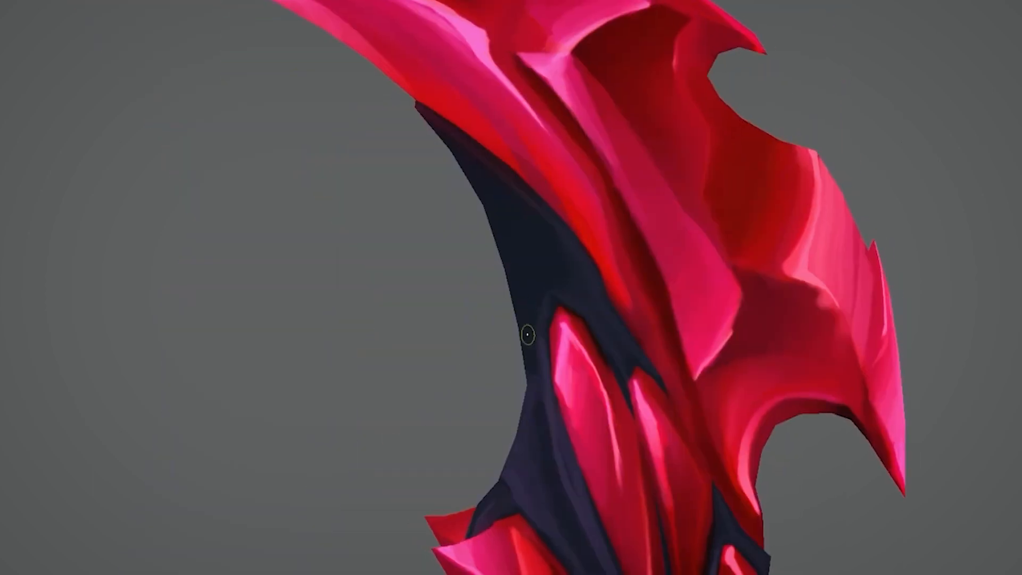
middle_drag(484, 184, 482, 233)
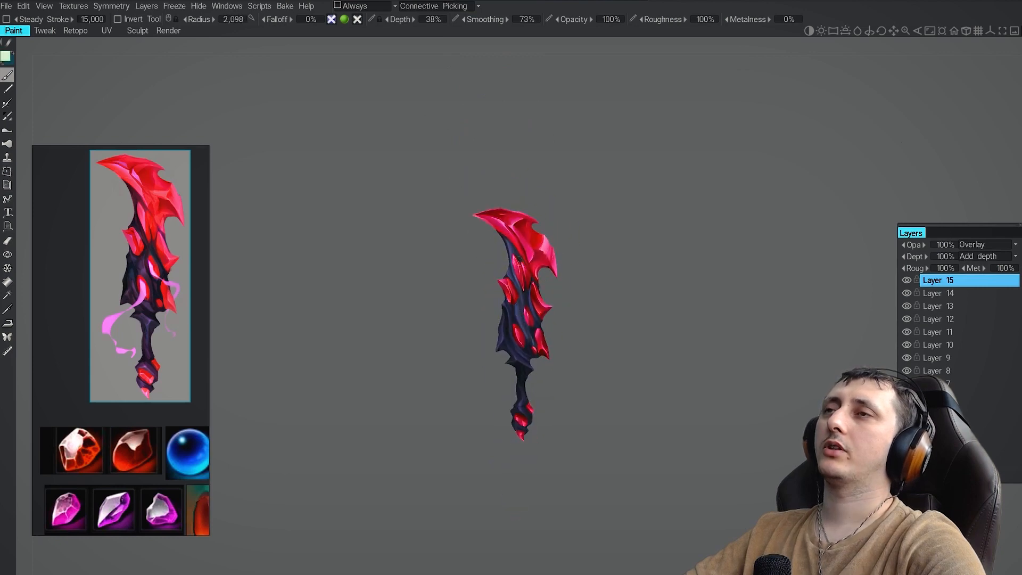
Brighten the dark folds of the blade and grip with pale strokes on the Overlay layer, erasing the excess
alt+right_drag(519, 259, 516, 345)
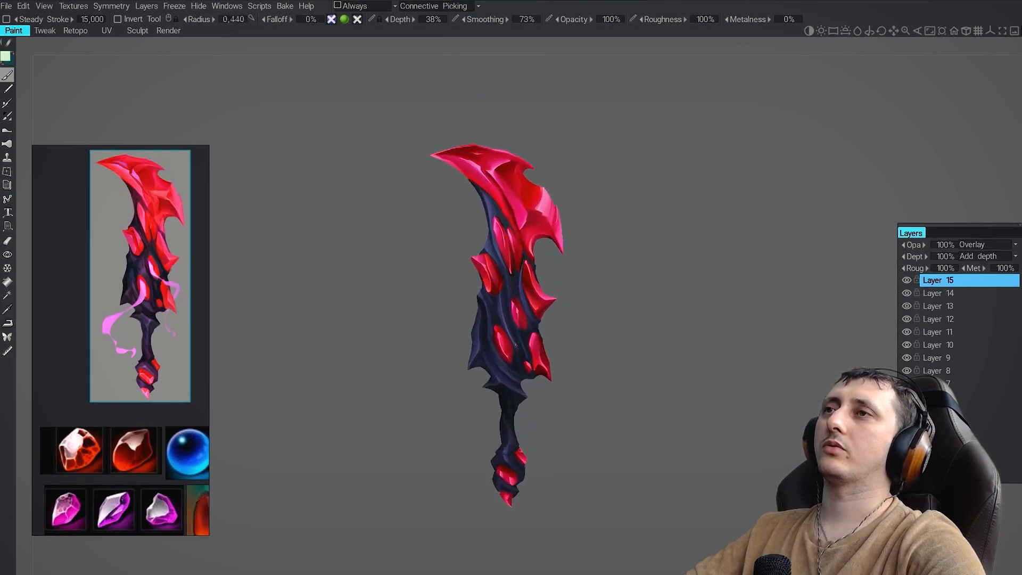
key(e)
alt+middle_drag(506, 341, 502, 277)
key(b)
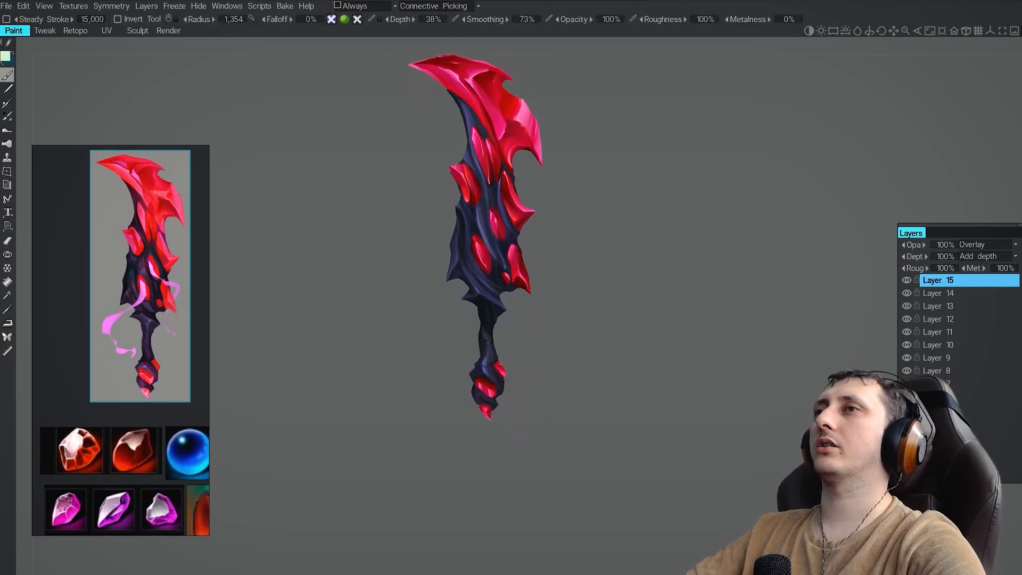
key(e)
alt+right_drag(492, 276, 489, 293)
key(b)
alt+middle_drag(468, 327, 490, 344)
key(e)
mouse_move(490, 344)
alt+right_down()
mouse_move(452, 222)
mouse_move(552, 369)
alt+right_up()
key(b)
Balance the pale overlay light across the whole sword and the red blade tip with a larger brush and the eraser
mouse_move(553, 315)
alt+right_down()
mouse_move(535, 237)
mouse_move(524, 298)
alt+right_up()
key(b)
alt+right_drag(528, 213, 519, 176)
alt+right_drag(519, 235, 533, 298)
alt+middle_drag(533, 298, 500, 245)
key(e)
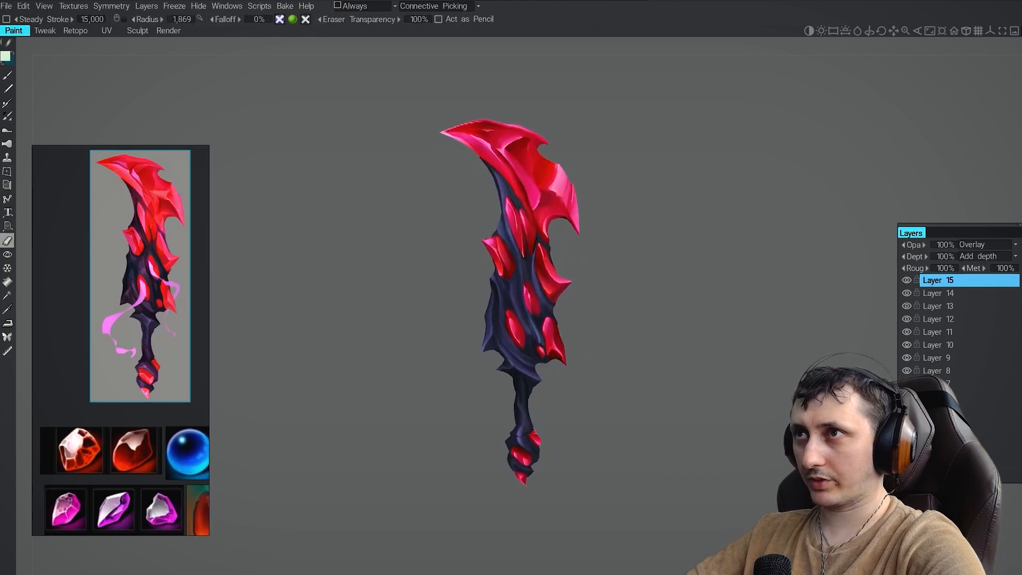
key(b)
alt+right_drag(506, 240, 503, 230)
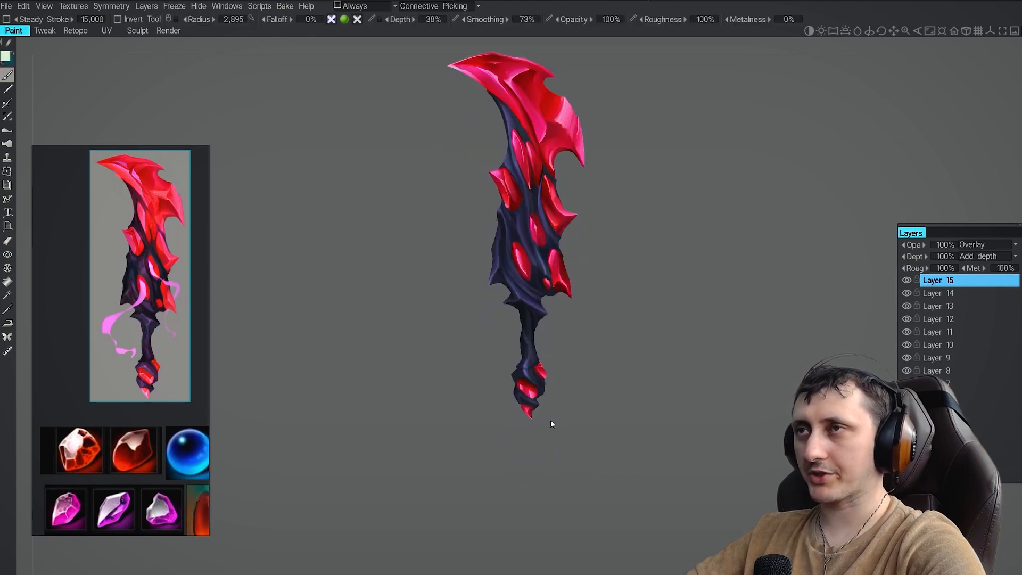
alt+middle_drag(539, 381, 531, 460)
alt+right_drag(531, 461, 527, 356)
key(e)
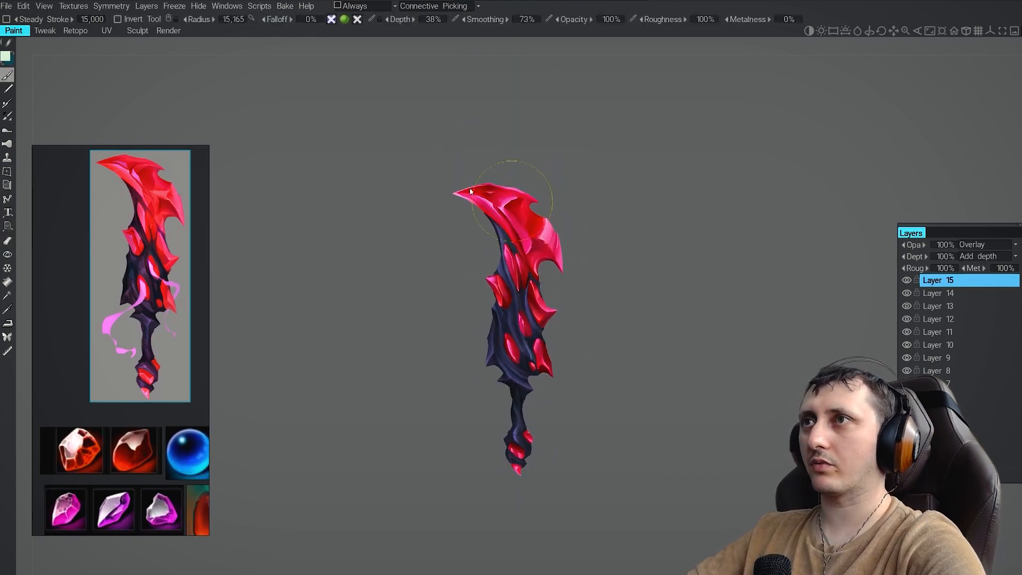
Add a new Standard Blend layer and sample the dark tone of the blade body for painting
alt+right_drag(512, 201, 510, 170)
key(c)
click(527, 241)
drag(539, 239, 531, 270)
alt+right_drag(483, 228, 526, 362)
click(906, 476)
alt+right_drag(512, 266, 520, 394)
key(v)
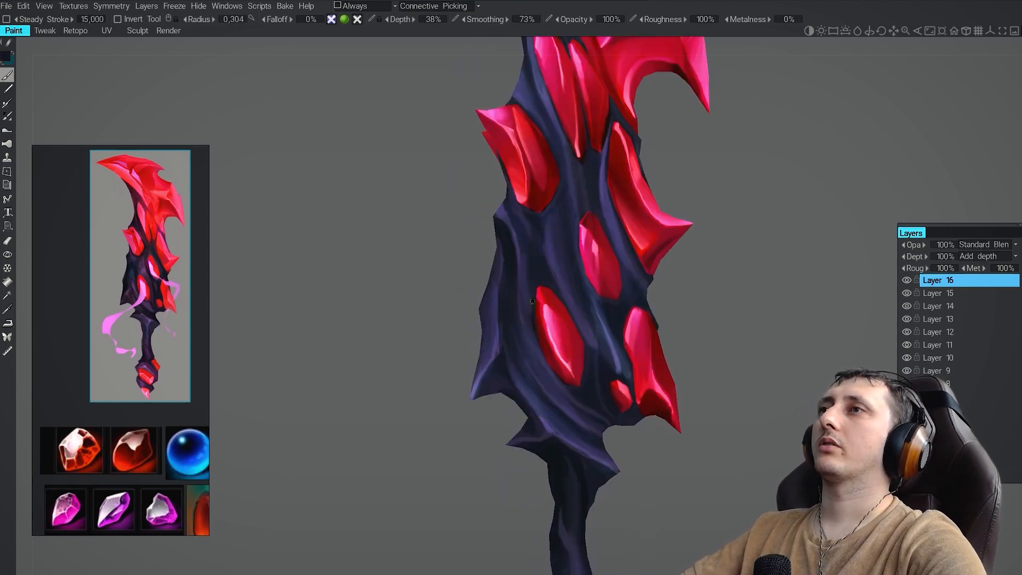
Add another layer with Overlay blending and choose a medium blue brush colour
key(c)
click(522, 215)
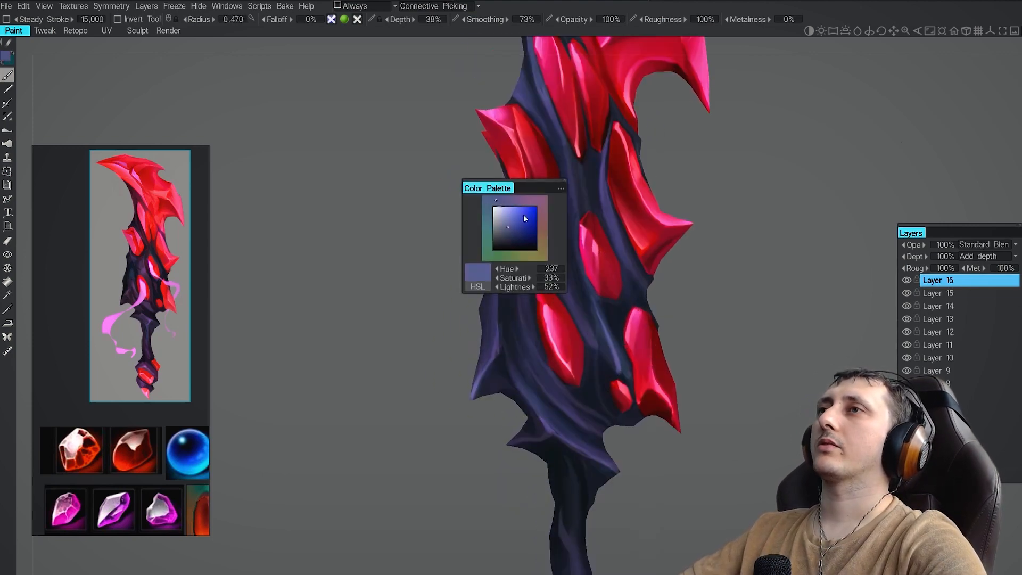
click(906, 476)
click(985, 245)
click(945, 365)
key(c)
click(520, 296)
key(c)
click(544, 289)
Paint blue overlay light along the dark folds between the crystals, trimming it with the eraser
alt+right_drag(519, 239, 520, 259)
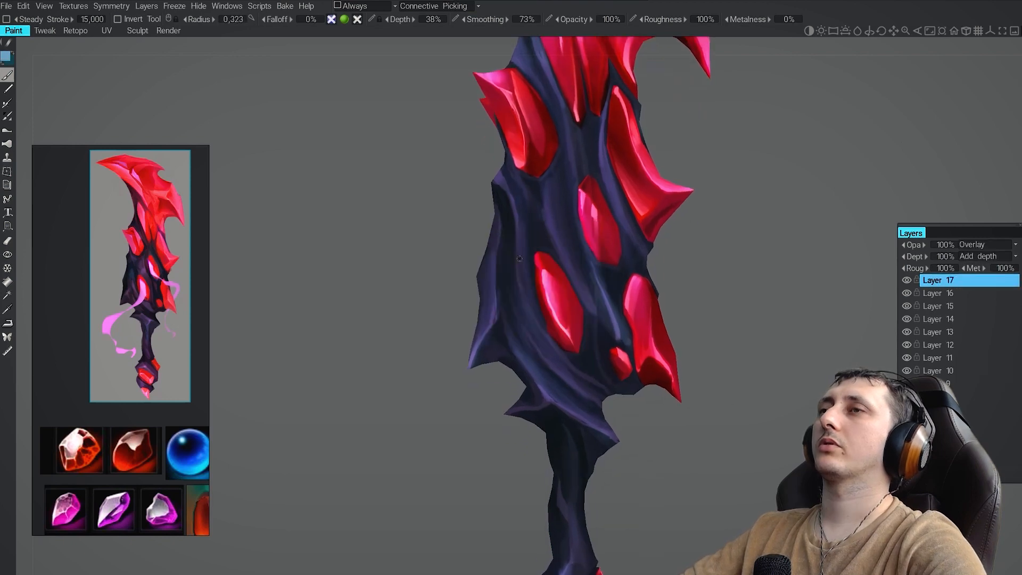
alt+middle_drag(553, 349, 504, 397)
key(b)
drag(531, 342, 498, 266)
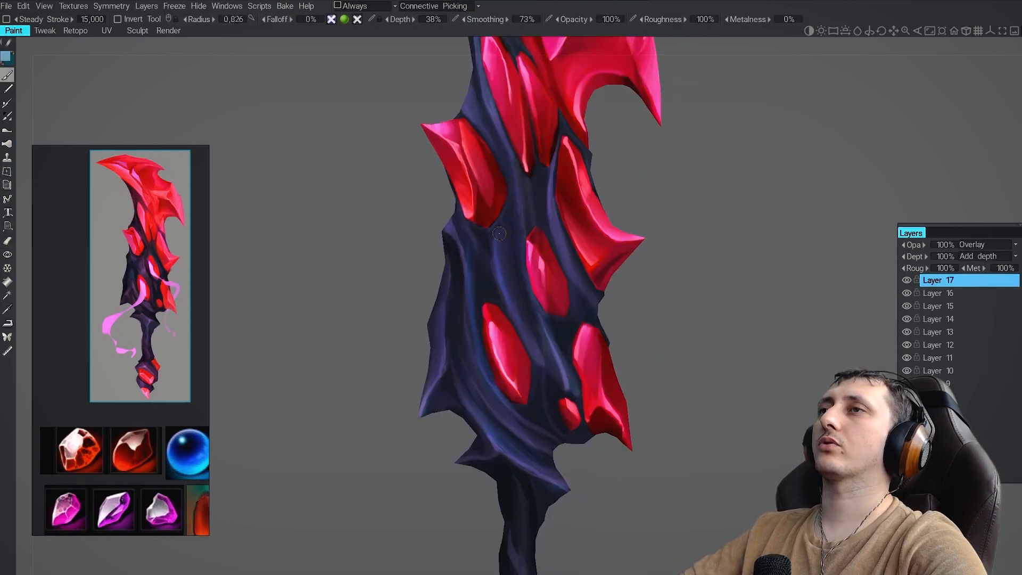
mouse_move(500, 233)
alt+right_down()
mouse_move(501, 183)
mouse_move(505, 210)
alt+right_up()
mouse_move(527, 129)
alt+middle_down()
mouse_move(534, 357)
mouse_move(502, 304)
alt+middle_up()
key(b)
alt+middle_drag(551, 383, 509, 322)
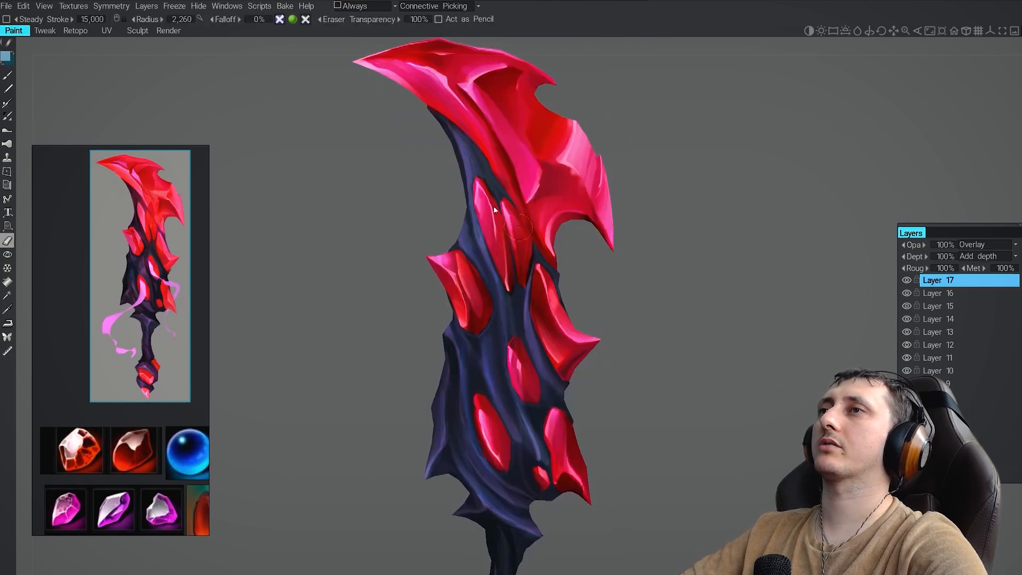
alt+right_drag(518, 227, 503, 176)
Add a new Standard Blend layer and sample a dark blue from the blade body
key(ctrl+shift+n)
alt+right_drag(491, 289, 491, 376)
alt+middle_drag(490, 376, 506, 299)
key(b)
key(v)
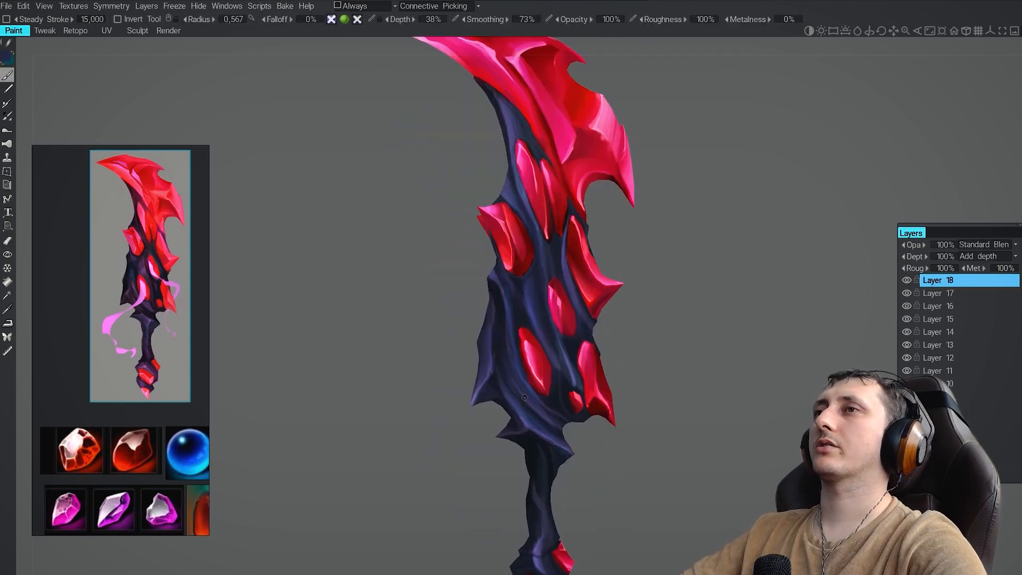
Paint and blend dark blue tones into the folds of the blade's middle and lower body
drag(510, 347, 499, 311)
alt+middle_drag(540, 293, 495, 374)
mouse_move(491, 349)
alt+right_down()
mouse_move(479, 298)
mouse_move(486, 368)
alt+right_up()
alt+middle_drag(485, 368, 477, 239)
alt+right_drag(477, 240, 490, 315)
drag(499, 335, 475, 285)
mouse_move(476, 285)
alt+right_down()
mouse_move(426, 206)
mouse_move(484, 294)
alt+right_up()
alt+right_drag(506, 238, 471, 183)
Paint light pink highlight streaks down the pointed tip of the red crystal on the blade's edge
alt+drag(511, 394, 543, 413)
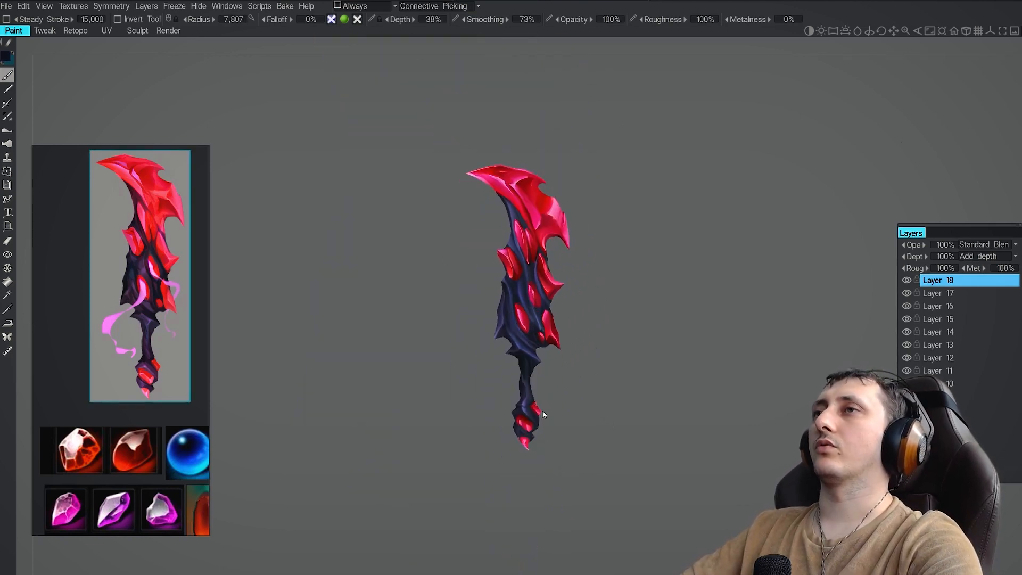
mouse_move(543, 413)
alt+right_down()
mouse_move(499, 365)
mouse_move(532, 410)
alt+right_up()
mouse_move(533, 410)
alt+mouse_down()
mouse_move(550, 265)
mouse_move(533, 271)
alt+mouse_up()
alt+right_drag(533, 272, 570, 330)
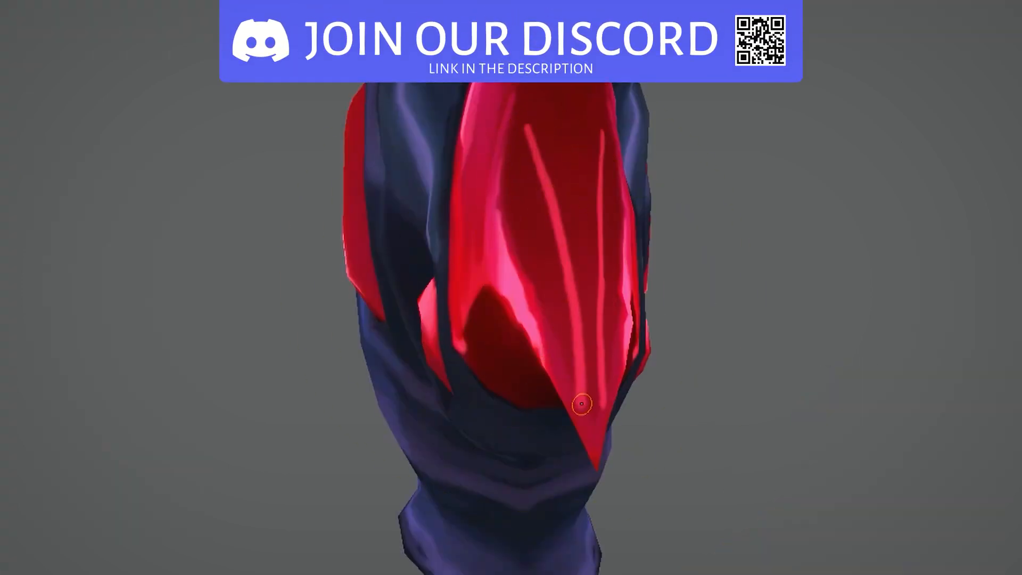
drag(581, 404, 593, 434)
key(ctrl+z)
key(ctrl+z)
alt+drag(538, 407, 589, 400)
drag(559, 202, 592, 407)
alt+middle_drag(578, 271, 580, 384)
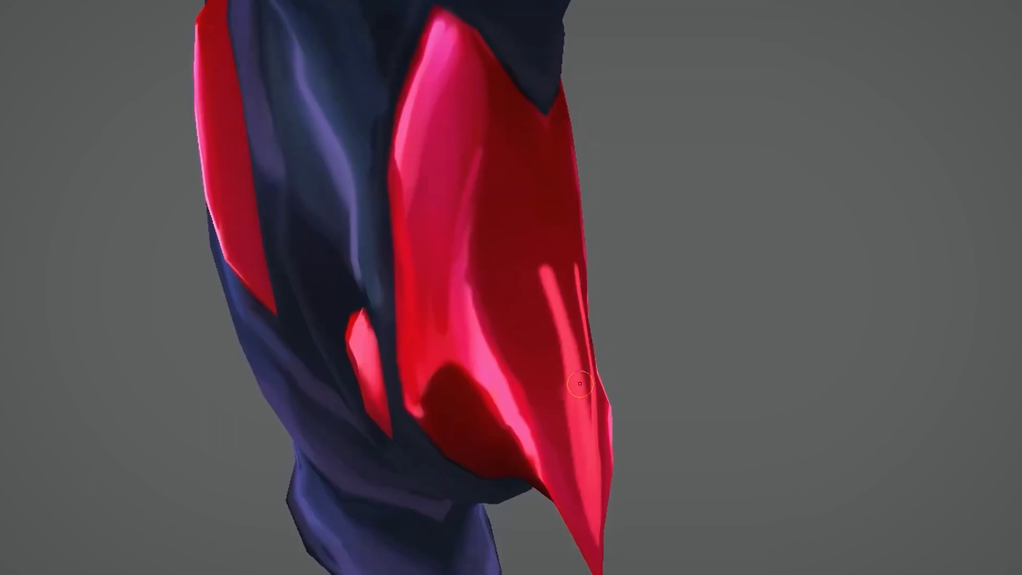
Refine the red facets on the blade's edge and blend a dark shadow beneath the upper hooked spike
alt+right_drag(545, 325, 591, 298)
alt+drag(591, 298, 482, 290)
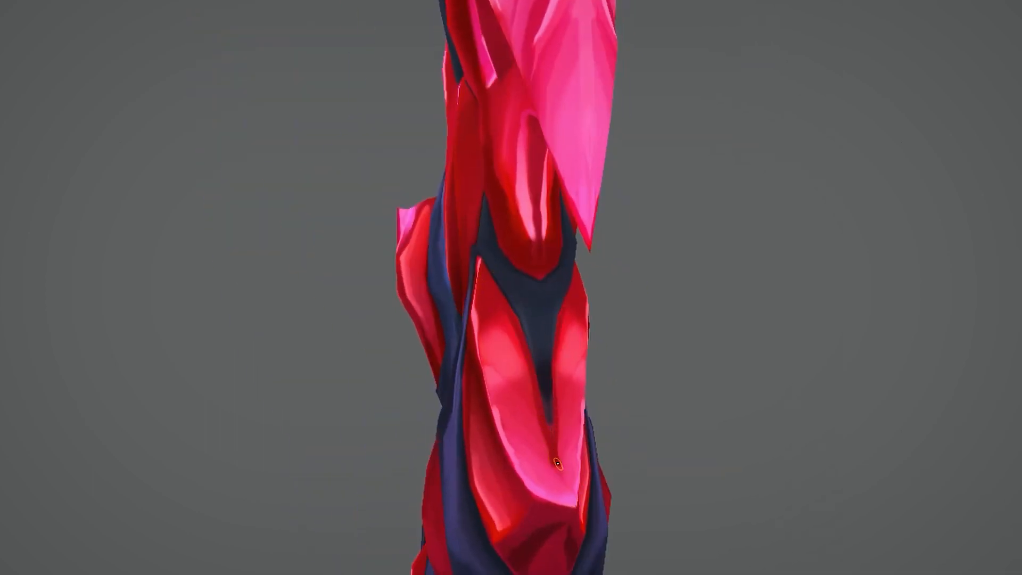
alt+drag(558, 464, 591, 450)
alt+middle_drag(524, 42, 545, 443)
alt+drag(545, 442, 509, 511)
alt+middle_drag(509, 511, 519, 421)
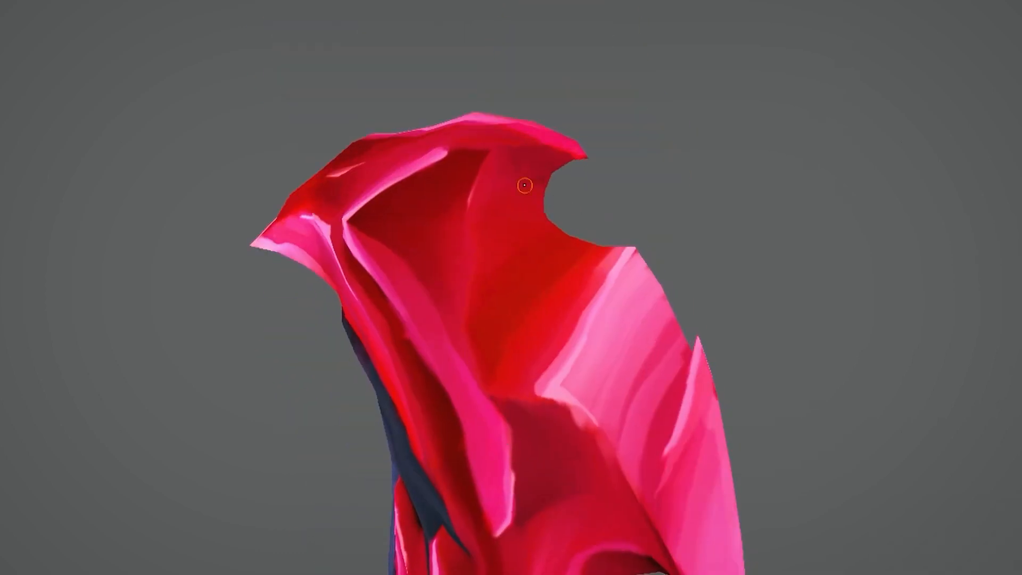
alt+drag(525, 244, 510, 171)
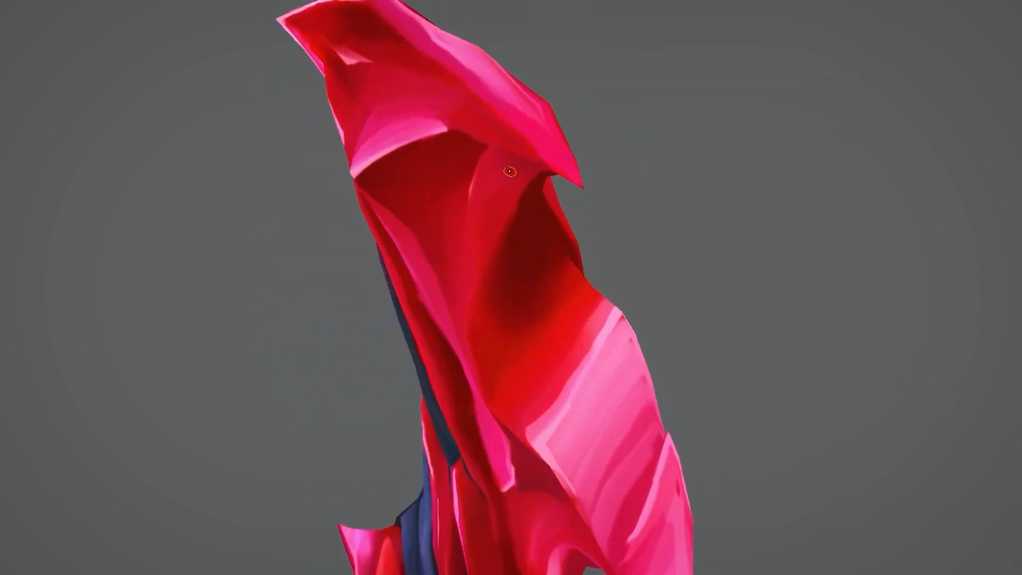
alt+right_drag(507, 224, 536, 337)
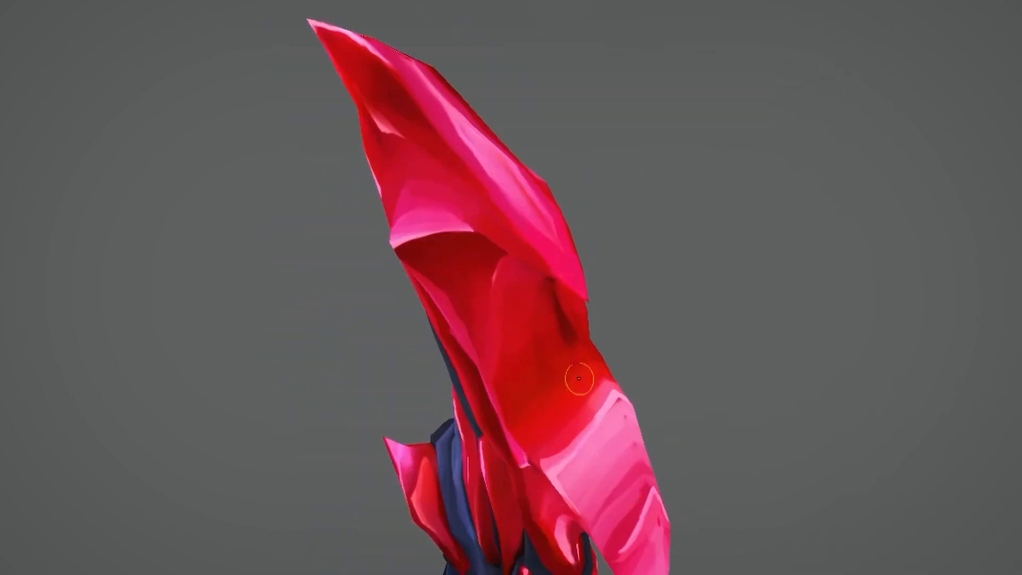
alt+drag(553, 370, 602, 286)
alt+middle_drag(602, 287, 666, 317)
alt+right_drag(666, 317, 566, 149)
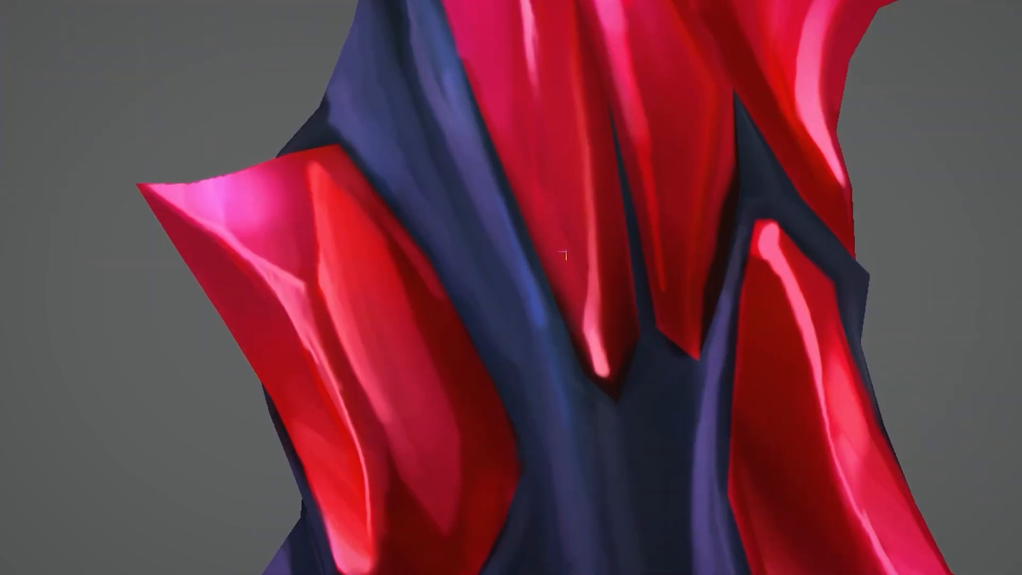
Soften the highlight edges on the long red crystals below the blade head
drag(591, 350, 585, 165)
mouse_move(585, 165)
alt+right_down()
mouse_move(445, 43)
mouse_move(605, 336)
mouse_move(429, 223)
mouse_move(517, 303)
mouse_move(548, 227)
alt+right_up()
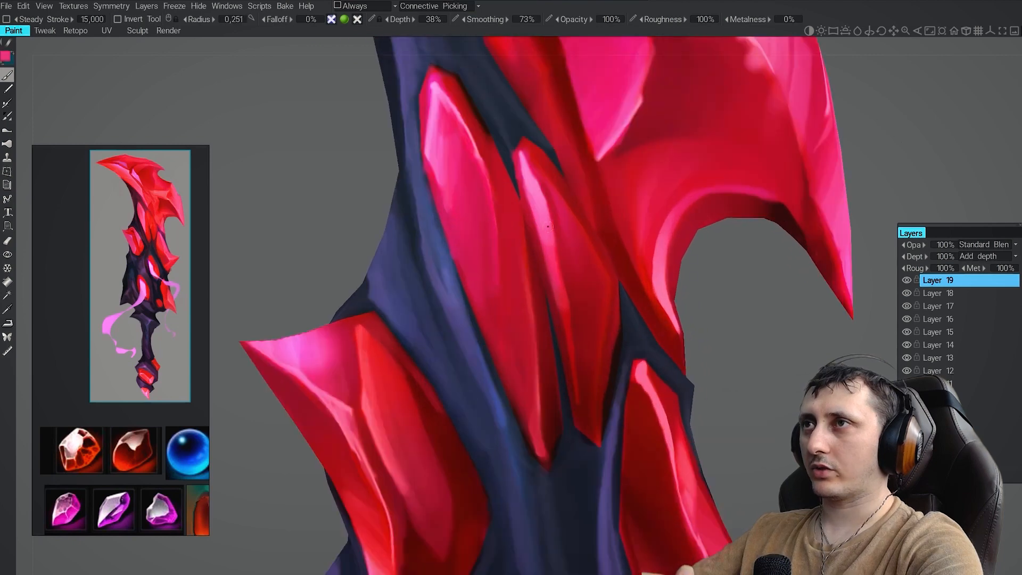
alt+right_drag(495, 195, 493, 302)
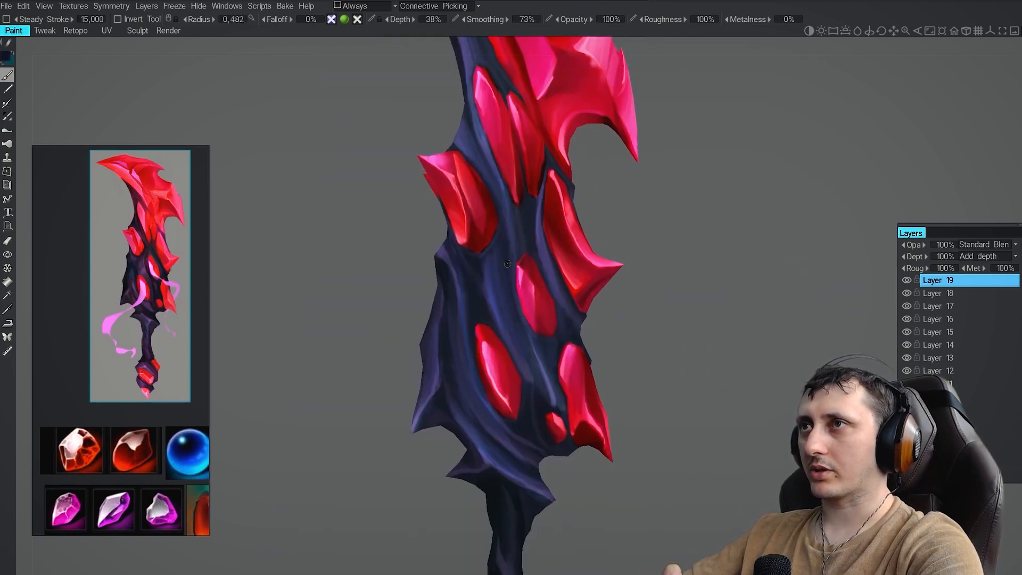
Set up a new Overlay layer and choose a pale pink brush colour
key(v)
mouse_move(507, 346)
alt+right_down()
mouse_move(502, 301)
mouse_move(505, 345)
alt+right_up()
key(c)
click(555, 374)
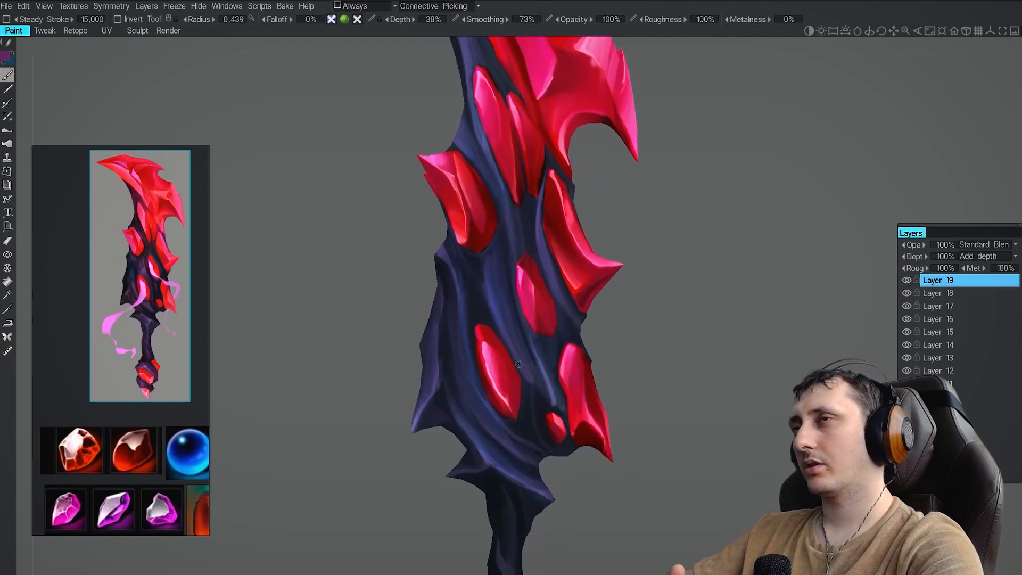
alt+right_drag(562, 387, 542, 349)
key(c)
click(548, 325)
key(c)
click(534, 313)
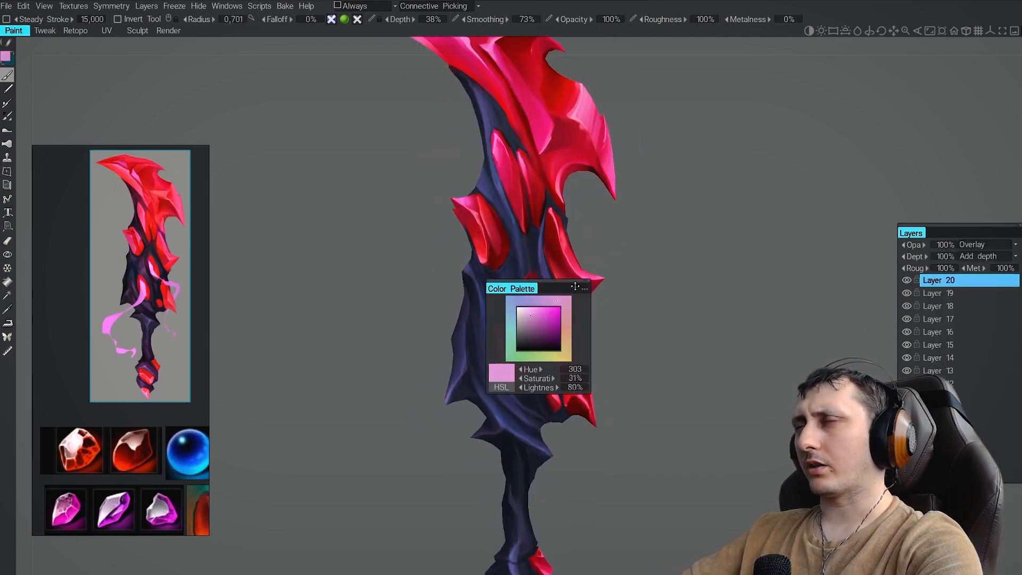
drag(510, 324, 534, 365)
Brush pale overlay light over the sword's crystals and folds, erasing the excess
key(b)
alt+right_drag(512, 306, 506, 287)
key(e)
mouse_move(506, 340)
alt+right_down()
mouse_move(503, 301)
mouse_move(524, 341)
mouse_move(548, 315)
mouse_move(538, 282)
alt+right_up()
key(b)
alt+middle_drag(537, 282, 525, 250)
Add a new Standard Blend layer and paint soft strokes into the dark body around the middle crystals
key(ctrl+shift+n)
alt+right_drag(512, 285, 524, 322)
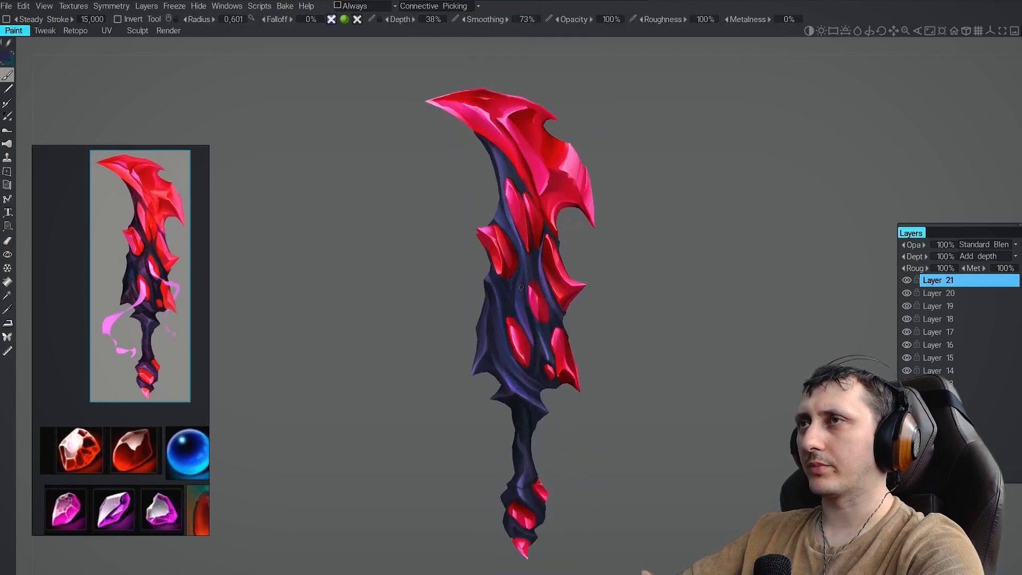
alt+right_drag(519, 262, 530, 319)
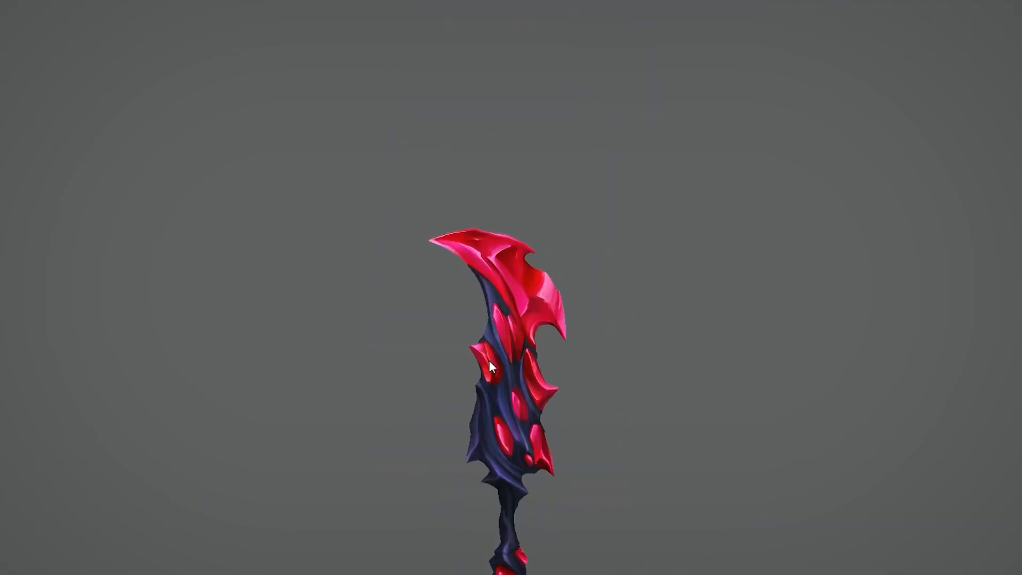
alt+middle_drag(489, 360, 485, 267)
mouse_move(498, 239)
alt+right_down()
mouse_move(506, 279)
mouse_move(503, 253)
alt+right_up()
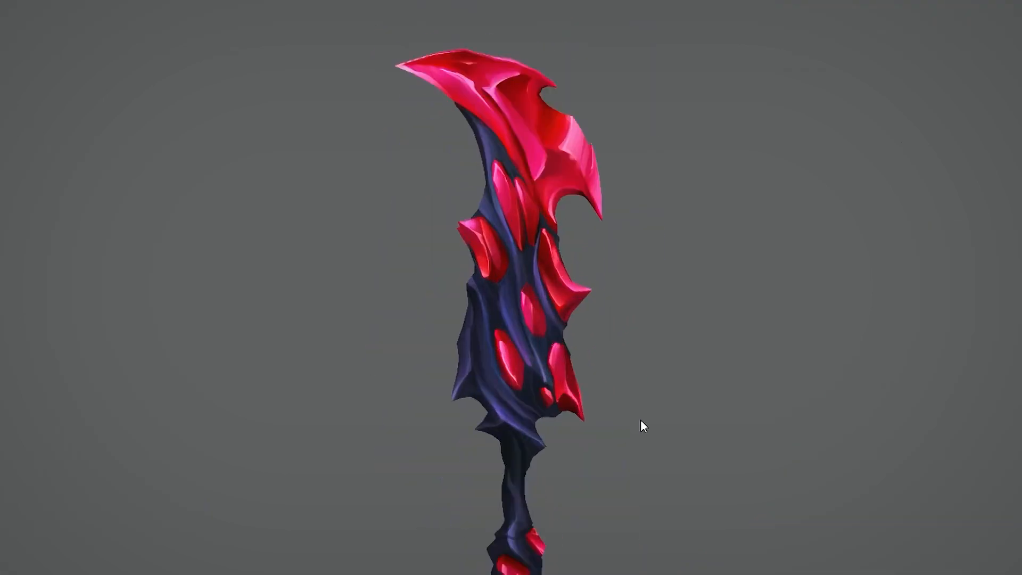
alt+right_drag(538, 319, 540, 344)
drag(524, 324, 533, 366)
drag(502, 240, 492, 306)
alt+right_drag(496, 255, 499, 288)
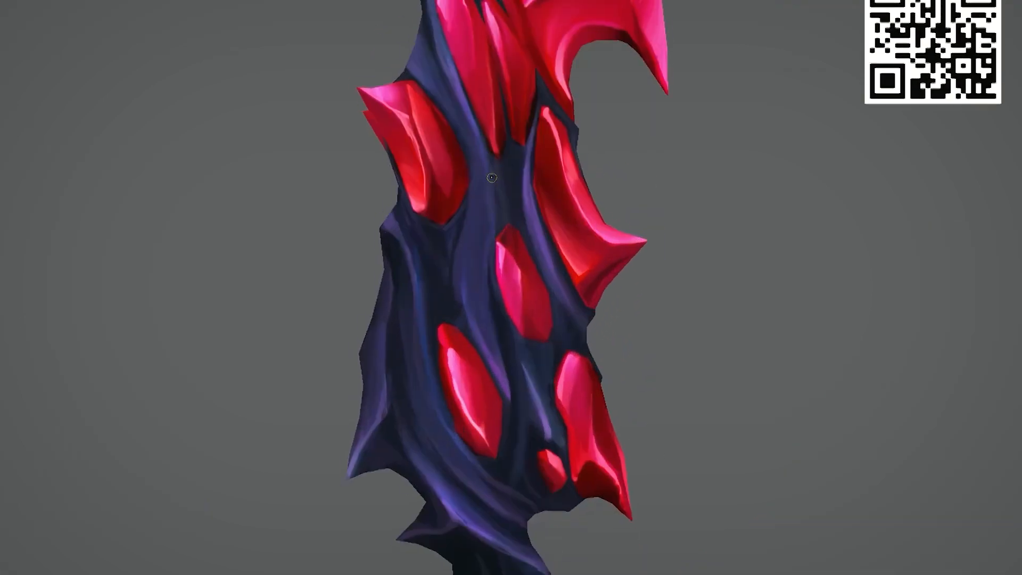
Paint long flowing strokes down the dark folds between the middle crystals to smooth their shading
drag(490, 205, 467, 307)
drag(501, 231, 495, 294)
drag(466, 239, 461, 309)
alt+right_drag(487, 352, 481, 306)
alt+right_drag(512, 372, 537, 489)
drag(485, 272, 543, 407)
alt+drag(543, 373, 532, 367)
drag(482, 298, 528, 384)
drag(476, 266, 519, 327)
mouse_move(521, 503)
alt+right_down()
mouse_move(509, 448)
mouse_move(516, 496)
alt+right_up()
Refine the upper dark folds and the facet of the outer red crystal below the hooked blade edge
alt+middle_drag(495, 298, 493, 432)
drag(467, 406, 430, 315)
alt+right_drag(373, 255, 386, 294)
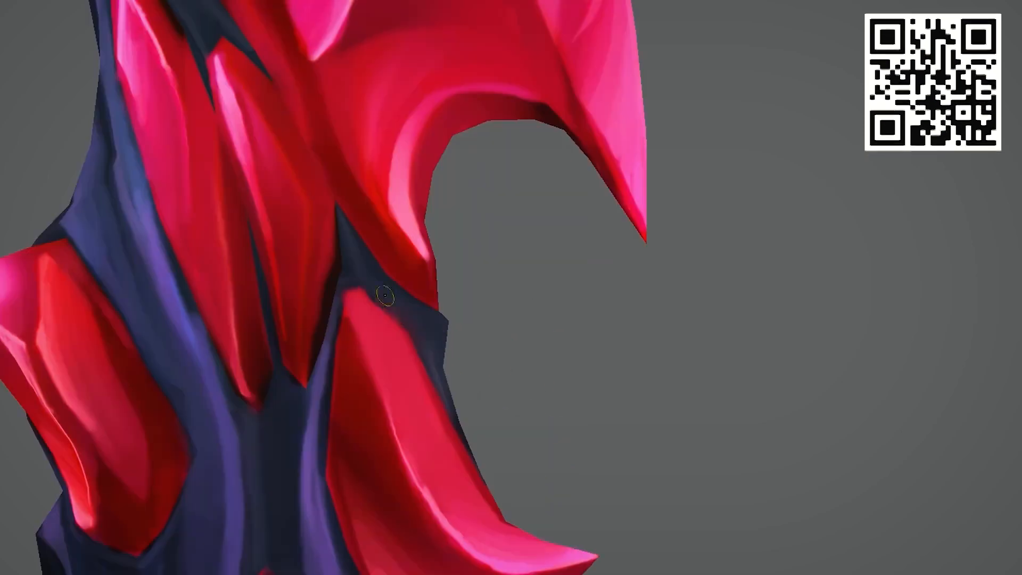
alt+middle_drag(479, 426, 509, 332)
drag(550, 436, 565, 452)
drag(442, 267, 490, 404)
alt+right_drag(491, 404, 474, 319)
mouse_move(471, 279)
alt+right_down()
mouse_move(420, 279)
mouse_move(469, 298)
alt+right_up()
mouse_move(474, 299)
mouse_down()
mouse_move(456, 262)
mouse_move(495, 309)
mouse_up()
Touch up the shading farther down the dark blade body and check the whole sword from a distance
alt+middle_drag(502, 362, 486, 241)
mouse_move(466, 243)
alt+right_down()
mouse_move(420, 250)
mouse_move(463, 277)
alt+right_up()
drag(426, 241, 457, 330)
mouse_move(469, 298)
alt+right_down()
mouse_move(429, 273)
mouse_move(474, 299)
alt+right_up()
alt+middle_drag(495, 479, 504, 299)
alt+right_drag(492, 273, 426, 261)
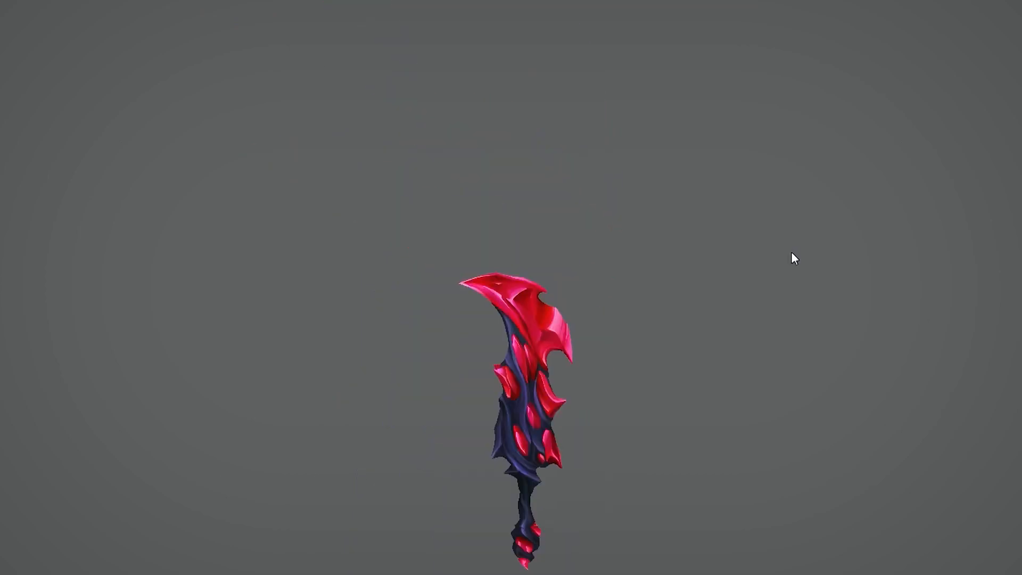
Blend the shading along the bright ridge of the outer crystal low on the blade
alt+right_drag(791, 251, 836, 298)
alt+middle_drag(666, 532, 538, 359)
drag(499, 300, 509, 350)
alt+right_drag(508, 351, 553, 372)
alt+middle_drag(507, 477, 566, 574)
drag(458, 273, 462, 464)
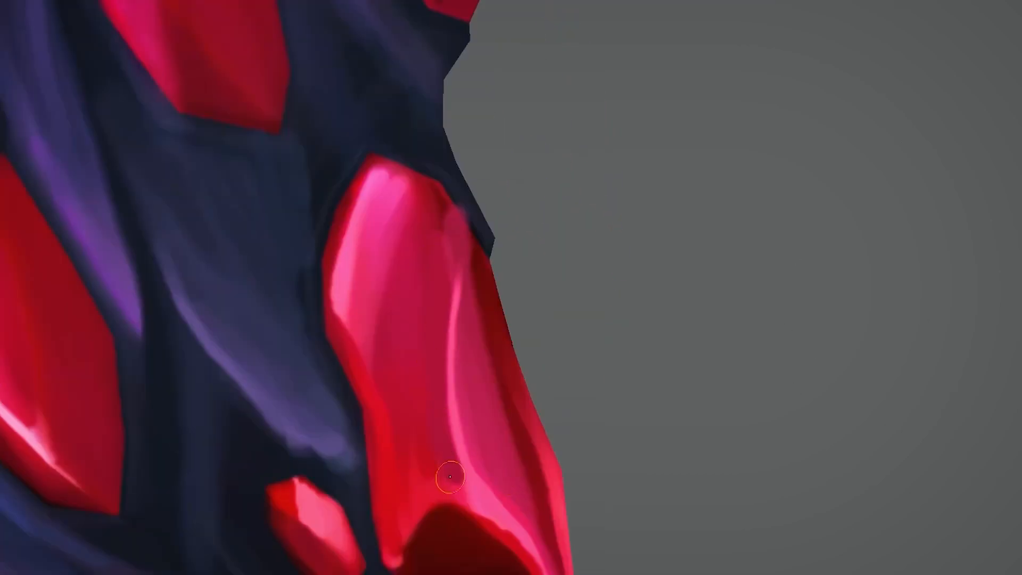
alt+right_drag(474, 333, 424, 314)
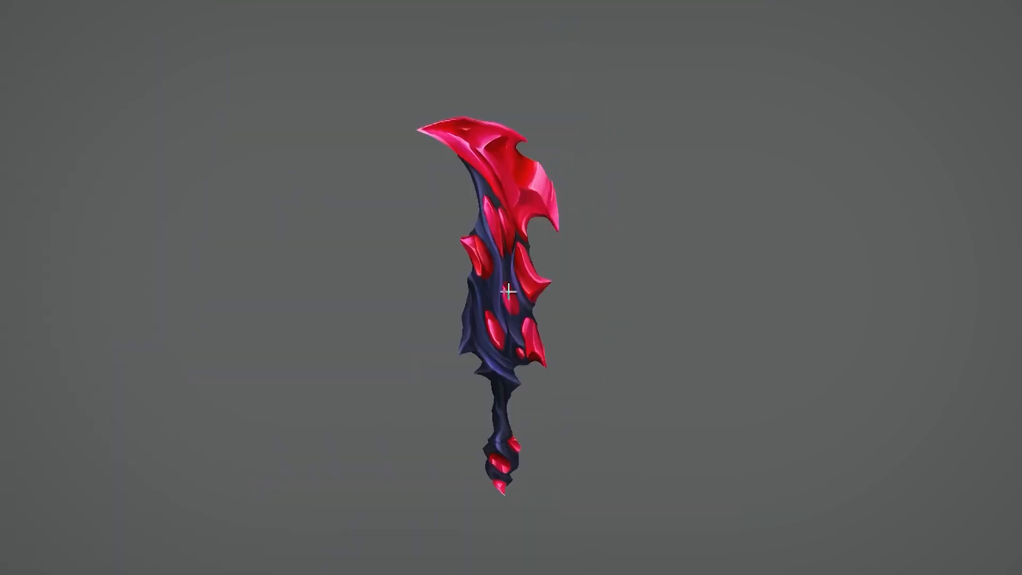
Paint a saturated red band down the inner facet of the lower outer crystal
alt+right_drag(506, 290, 609, 328)
alt+middle_drag(609, 329, 505, 171)
alt+right_drag(504, 171, 522, 184)
drag(482, 257, 476, 283)
alt+right_drag(501, 283, 488, 275)
drag(488, 275, 475, 314)
alt+right_drag(525, 341, 591, 415)
alt+middle_drag(591, 415, 537, 319)
Touch up the shading of the crystals and dark folds along the middle of the blade
alt+right_drag(36, 343, 277, 287)
alt+middle_drag(277, 288, 341, 252)
drag(341, 253, 349, 304)
alt+right_drag(357, 278, 315, 266)
drag(432, 89, 418, 145)
mouse_move(501, 256)
alt+right_down()
mouse_move(468, 244)
mouse_move(362, 115)
alt+right_up()
alt+middle_drag(362, 115, 402, 193)
alt+right_drag(402, 193, 452, 224)
alt+middle_drag(453, 224, 423, 172)
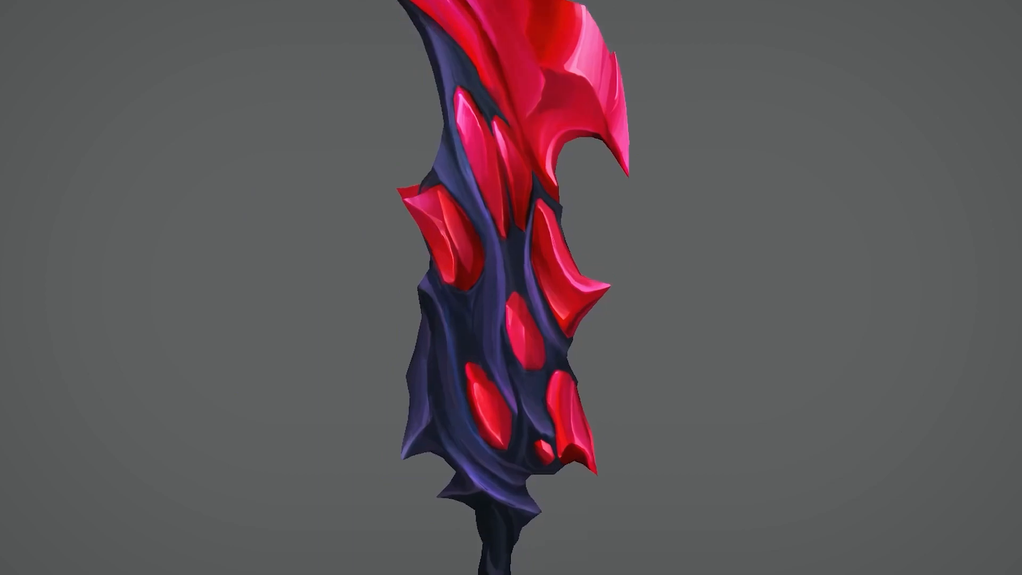
Paint red over the upper tip of the long crystal set low in the dark body
alt+right_drag(255, 96, 309, 114)
alt+right_drag(469, 266, 379, 205)
alt+middle_drag(379, 205, 370, 148)
alt+right_drag(370, 147, 453, 175)
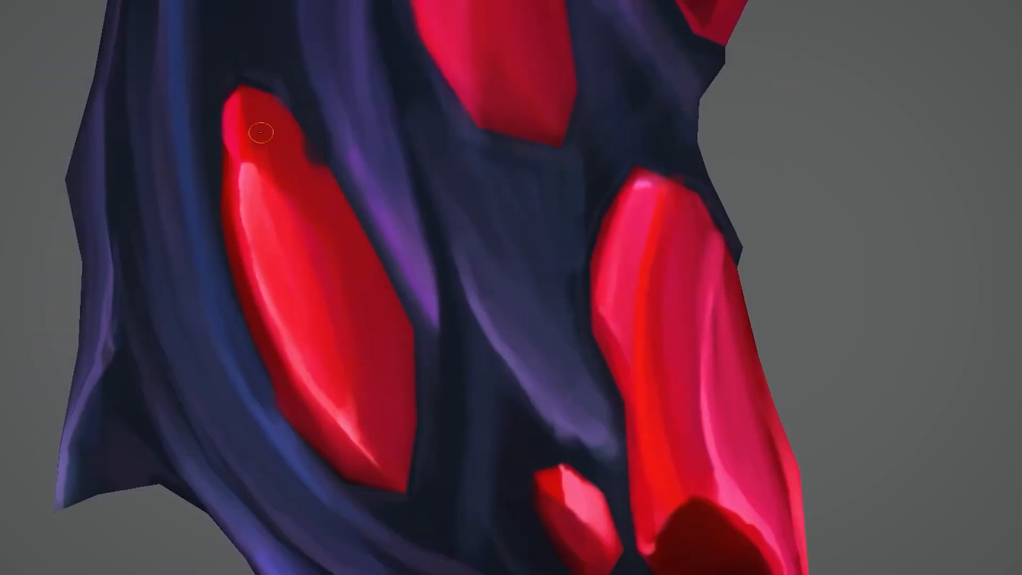
drag(260, 133, 282, 196)
alt+right_drag(351, 267, 256, 224)
alt+middle_drag(469, 300, 459, 347)
alt+right_drag(459, 347, 527, 373)
alt+right_drag(564, 299, 516, 268)
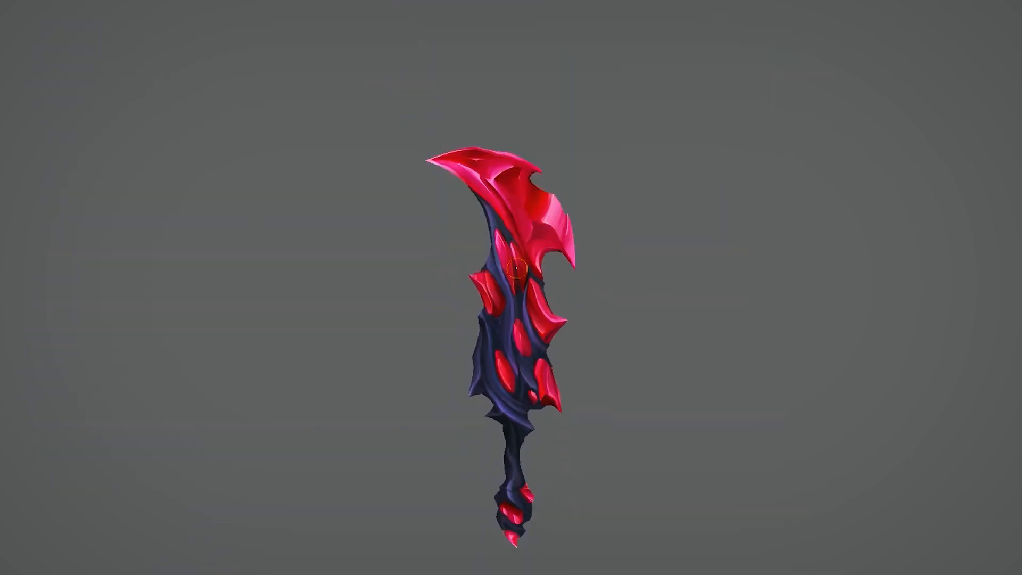
Examine the whole sword from a distance and the crystals on its narrow side
key(c)
click(550, 213)
alt+right_drag(543, 340, 495, 319)
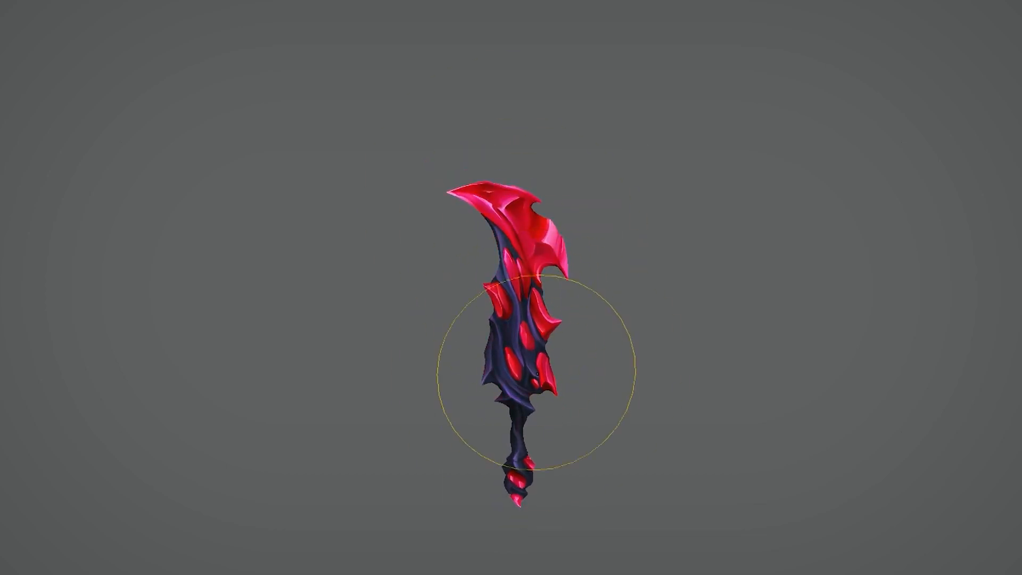
alt+right_drag(479, 256, 501, 267)
alt+right_drag(498, 208, 550, 383)
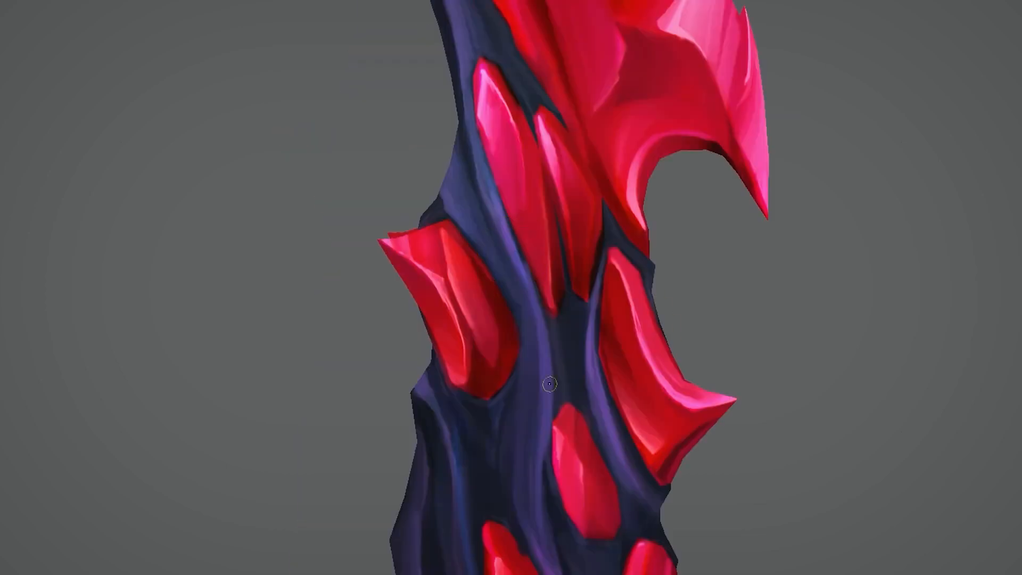
mouse_move(464, 438)
alt+mouse_down()
mouse_move(522, 238)
mouse_move(410, 334)
alt+mouse_up()
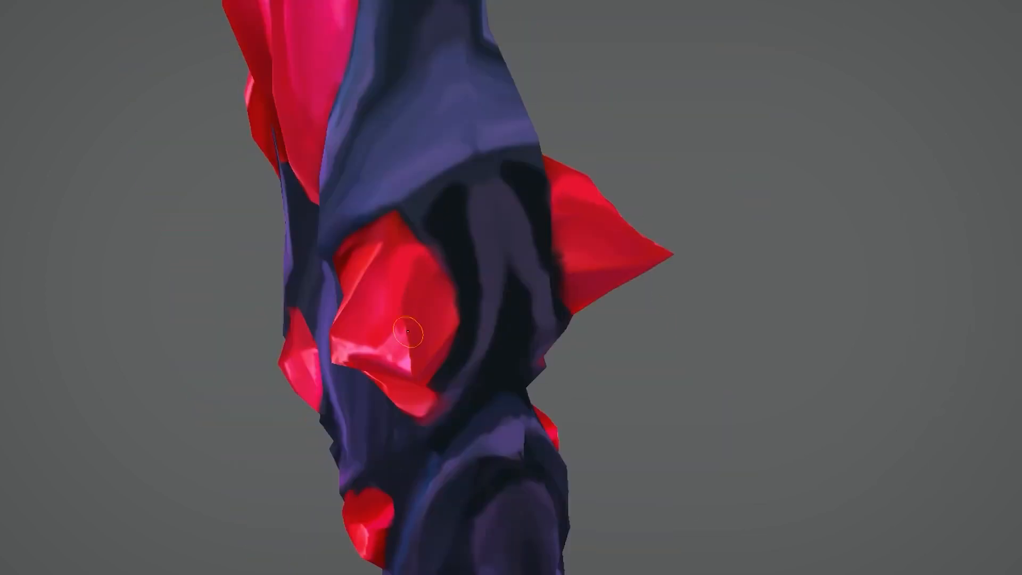
alt+right_drag(410, 334, 400, 287)
alt+drag(538, 276, 495, 354)
alt+right_drag(495, 354, 479, 314)
Refine the lower tips of the two long upper crystals and the dark gap between them
alt+drag(533, 335, 708, 365)
mouse_move(708, 364)
alt+right_down()
mouse_move(632, 358)
mouse_move(676, 234)
alt+right_up()
alt+middle_drag(676, 235, 688, 165)
alt+right_drag(688, 165, 745, 256)
alt+middle_drag(506, 245, 615, 354)
drag(452, 234, 534, 425)
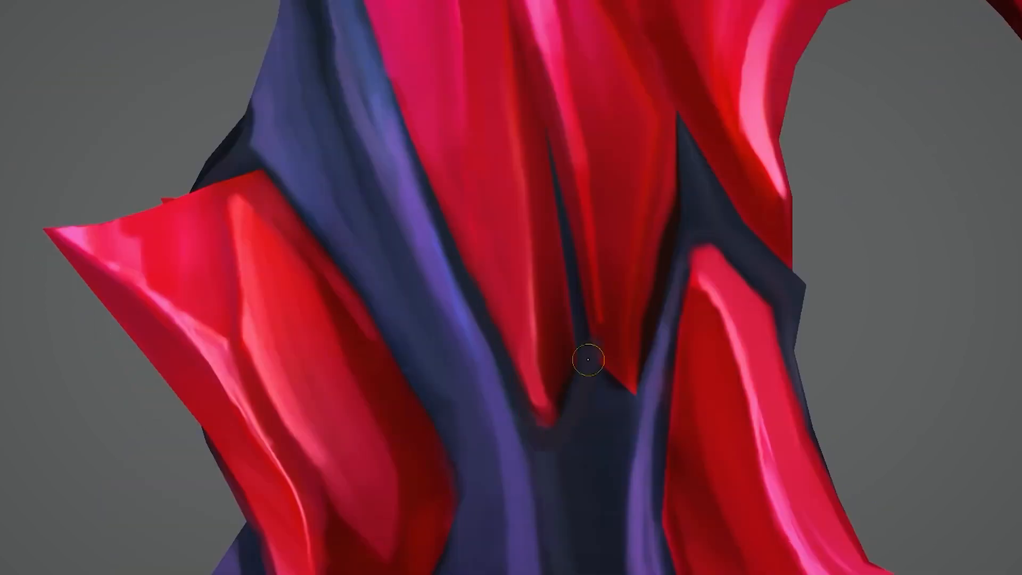
alt+middle_drag(533, 339, 547, 213)
alt+right_drag(578, 269, 511, 319)
Paint a thin light highlight down the dark edge of the handle below the guard
alt+right_drag(511, 319, 548, 372)
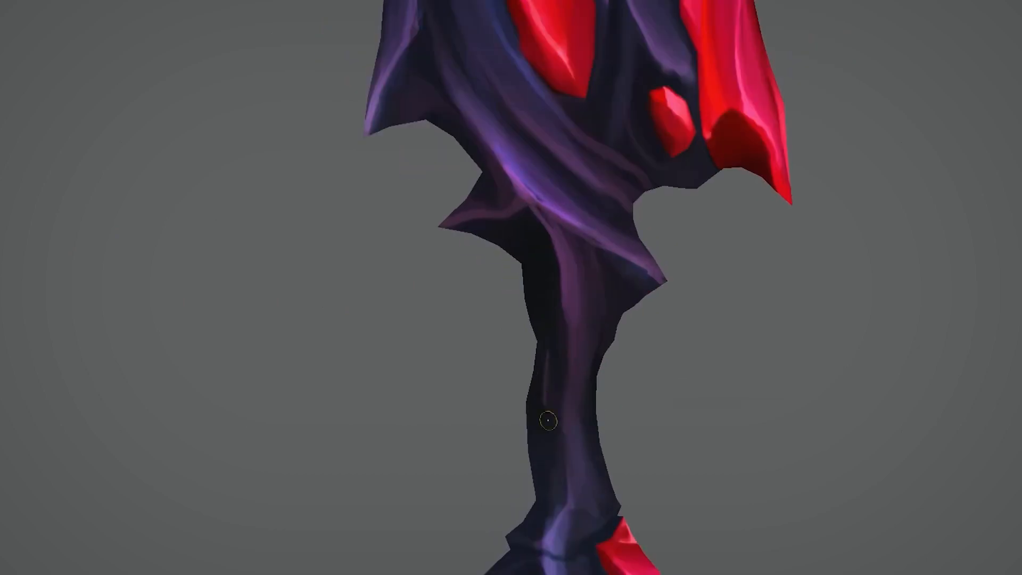
drag(533, 274, 542, 343)
mouse_move(548, 420)
alt+right_down()
mouse_move(504, 429)
mouse_move(538, 429)
alt+right_up()
mouse_move(554, 479)
alt+right_down()
mouse_move(535, 495)
mouse_move(596, 480)
alt+right_up()
alt+middle_drag(564, 266, 556, 335)
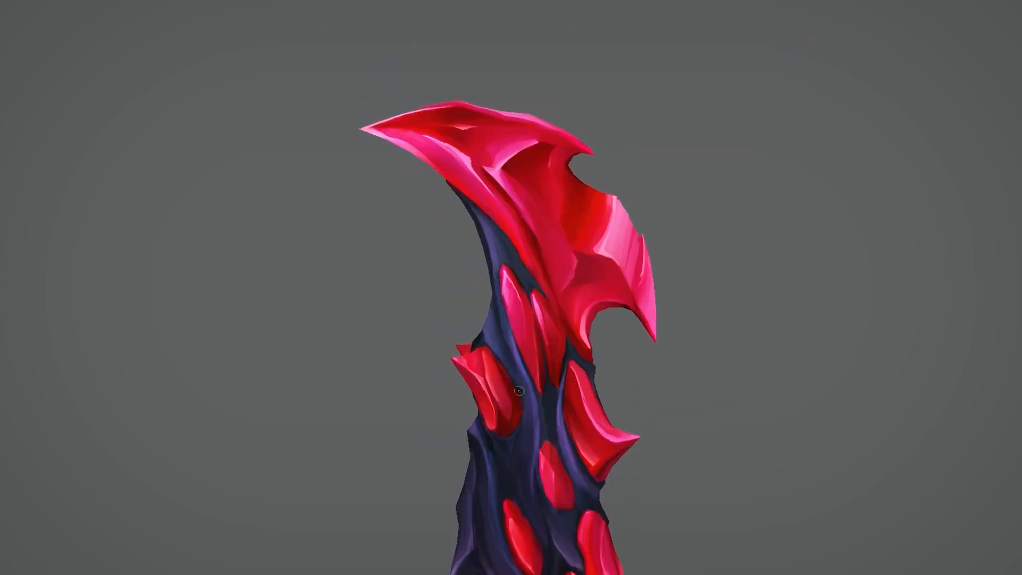
Add small light-pink highlights to the two long crystals below the blade head
alt+drag(556, 298, 567, 320)
alt+right_drag(639, 234, 589, 237)
alt+middle_drag(589, 237, 570, 130)
alt+right_drag(511, 367, 587, 382)
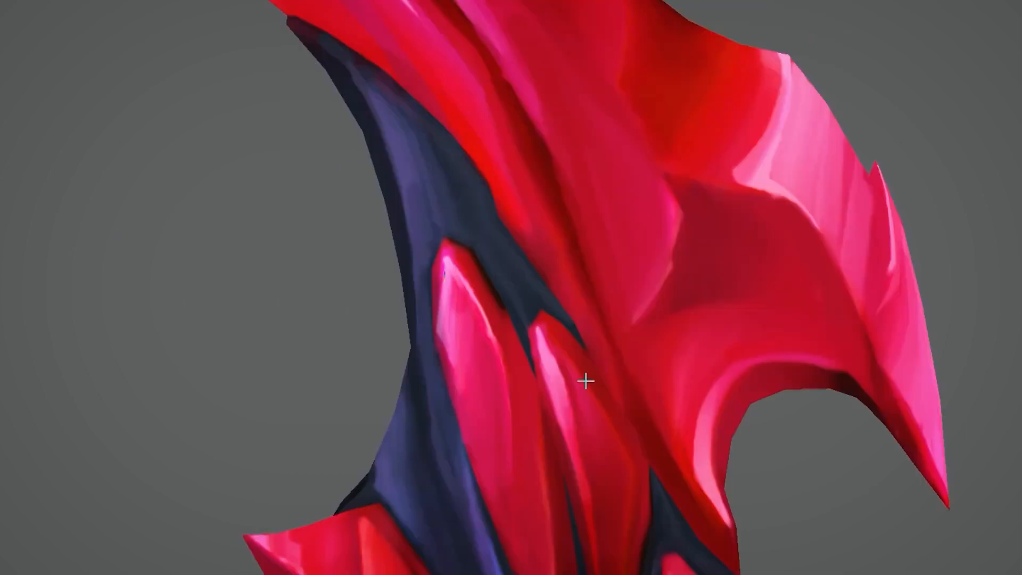
alt+middle_drag(586, 381, 533, 274)
drag(446, 272, 450, 293)
mouse_move(533, 202)
alt+right_down()
mouse_move(443, 194)
mouse_move(559, 212)
alt+right_up()
drag(491, 396, 473, 475)
Blend the red hollow of the hooked blade head and extend the pink highlight where its ridge begins
alt+middle_drag(477, 431, 445, 240)
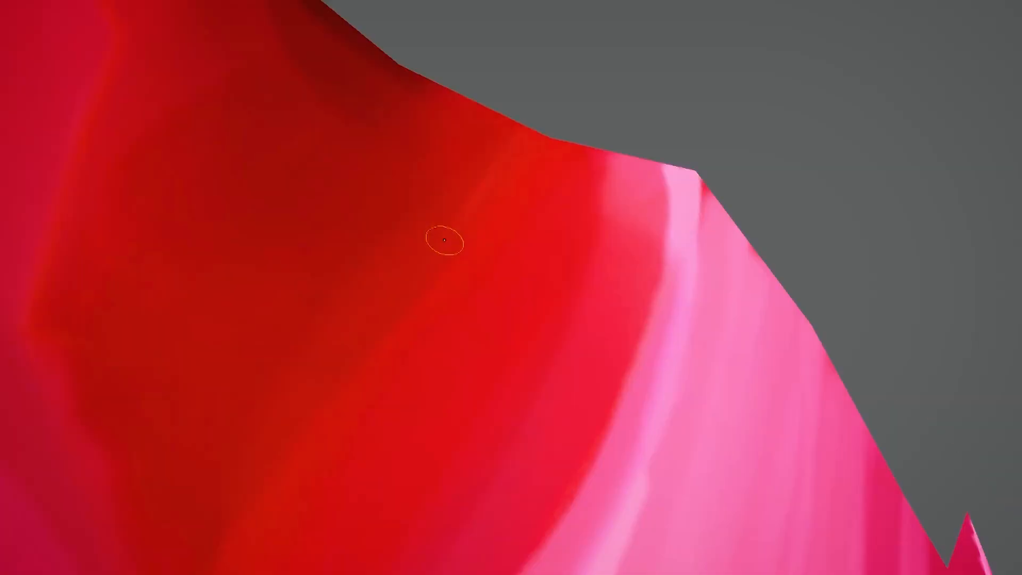
alt+right_drag(446, 126, 468, 120)
alt+middle_drag(468, 120, 445, 234)
drag(490, 330, 457, 358)
mouse_move(438, 194)
alt+right_down()
mouse_move(338, 298)
mouse_move(479, 255)
alt+right_up()
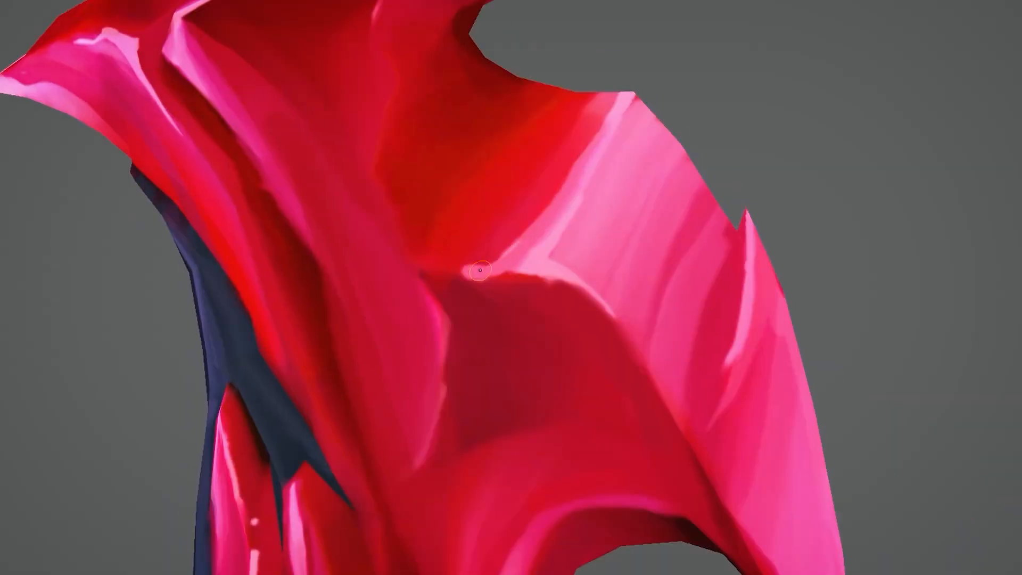
drag(483, 269, 458, 292)
Paint pink strokes along the upper curved fold of the blade head and refine the ridge beneath it
mouse_move(554, 277)
alt+right_down()
mouse_move(477, 393)
mouse_move(382, 477)
mouse_move(561, 314)
alt+right_up()
drag(590, 223, 501, 270)
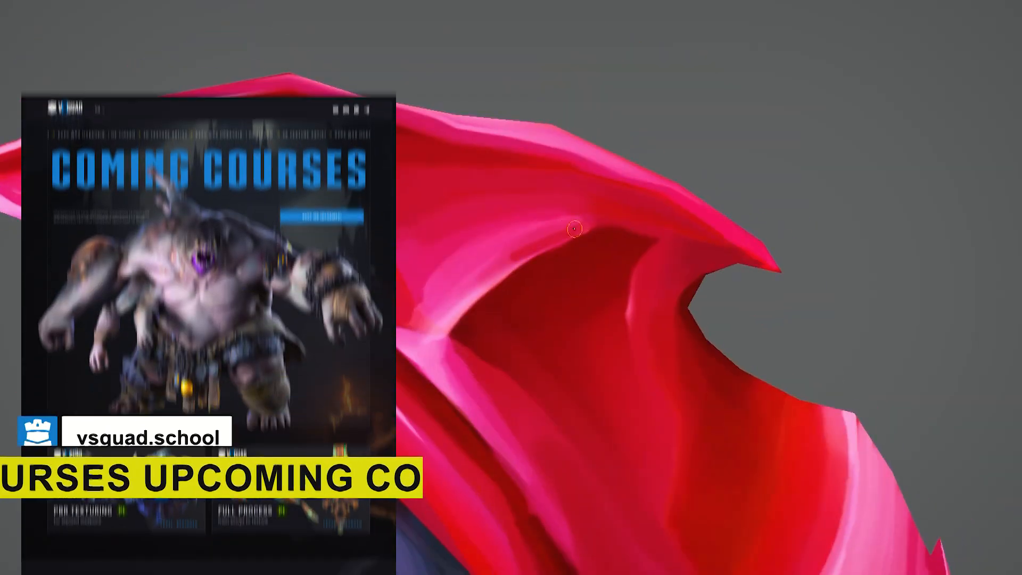
drag(588, 216, 441, 273)
mouse_move(602, 239)
alt+right_down()
mouse_move(524, 392)
mouse_move(612, 250)
alt+right_up()
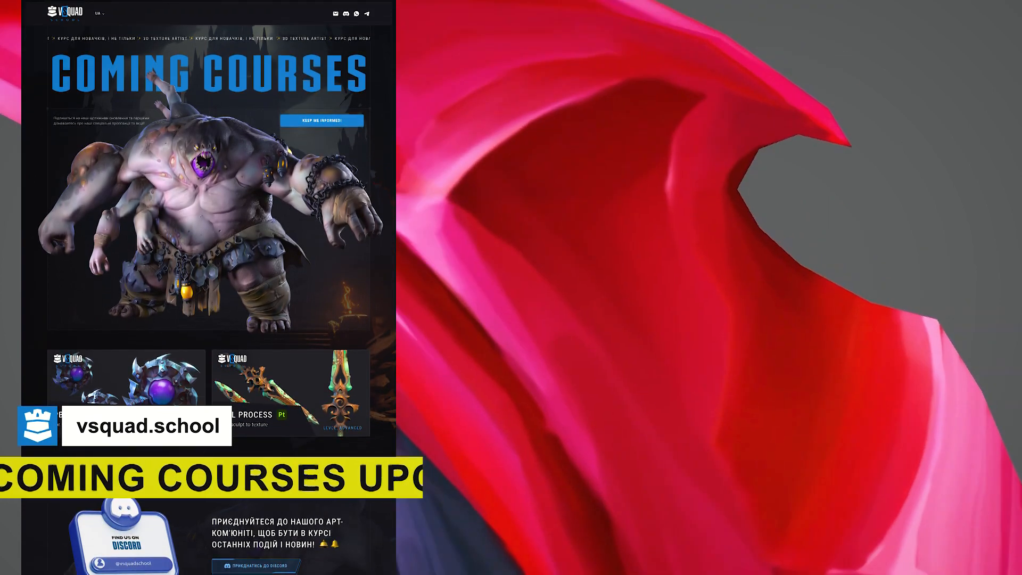
alt+middle_drag(612, 250, 595, 263)
drag(408, 313, 444, 371)
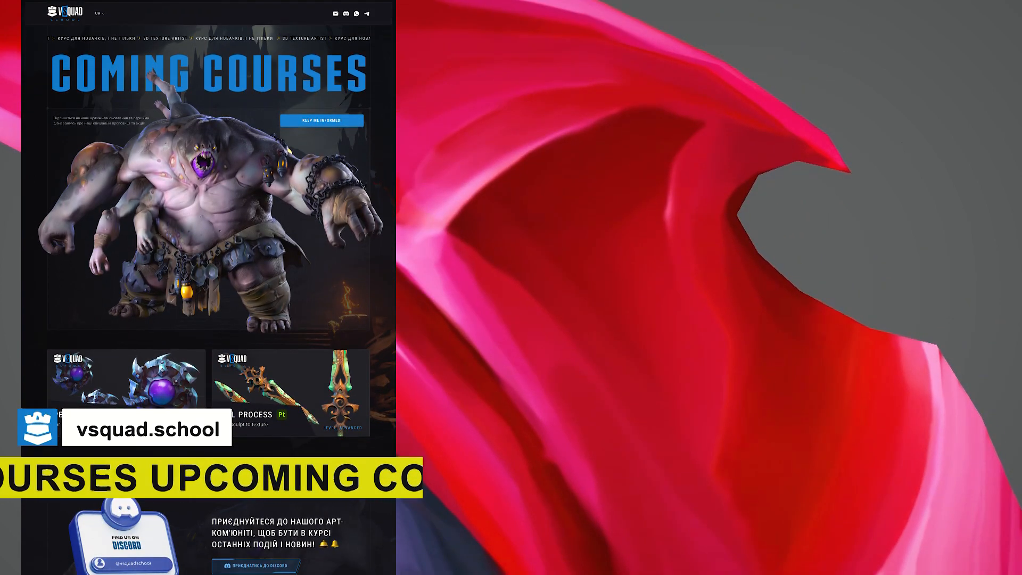
Define the dark-red crease beside the pink facet and blend red shading into the fold next to it
mouse_move(597, 256)
alt+right_down()
mouse_move(524, 392)
mouse_move(613, 250)
alt+right_up()
mouse_move(490, 226)
mouse_down()
mouse_move(524, 153)
mouse_move(464, 234)
mouse_up()
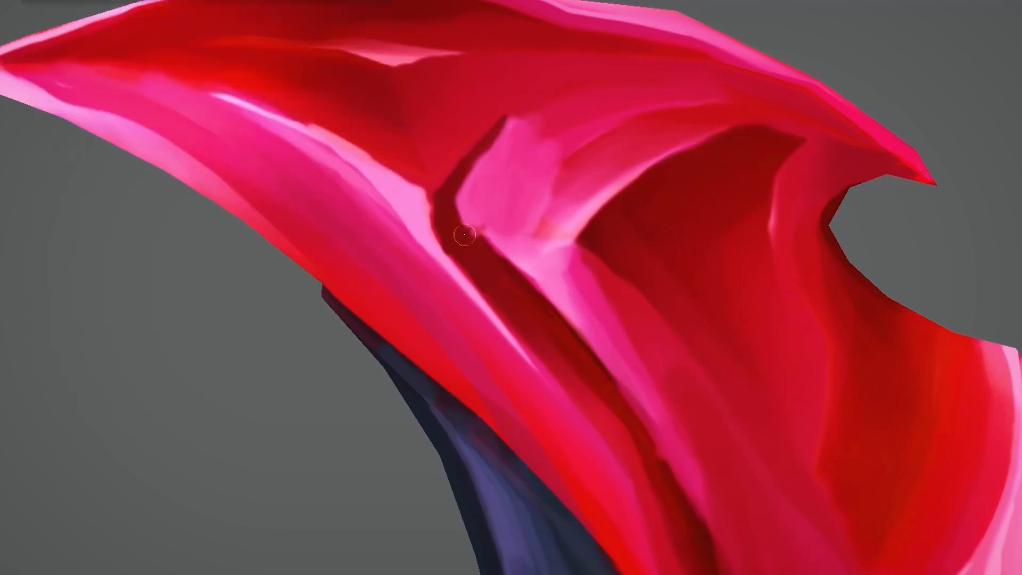
mouse_move(506, 275)
alt+right_down()
mouse_move(533, 270)
mouse_move(600, 180)
alt+right_up()
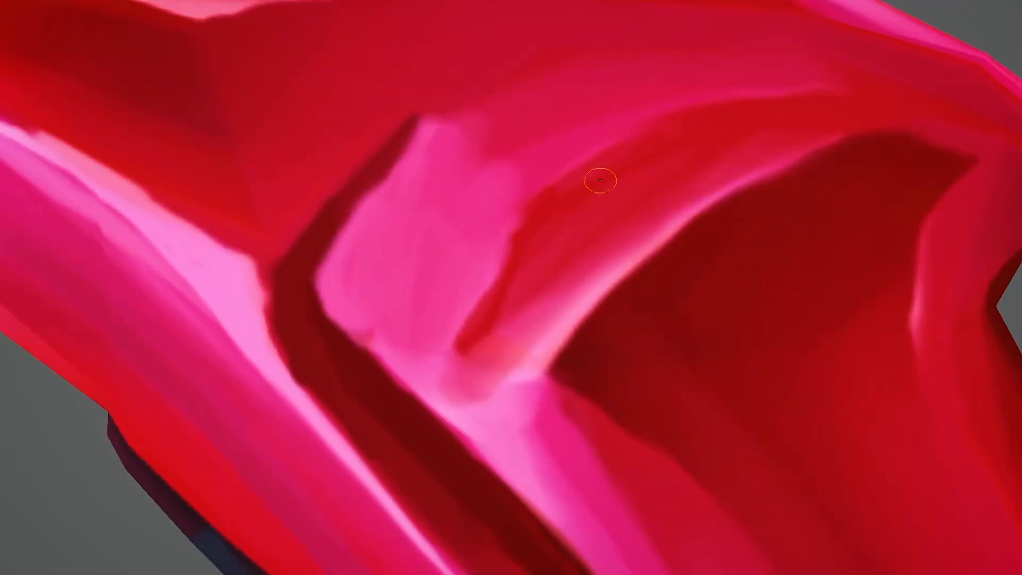
drag(463, 102, 356, 276)
alt+right_drag(357, 277, 524, 353)
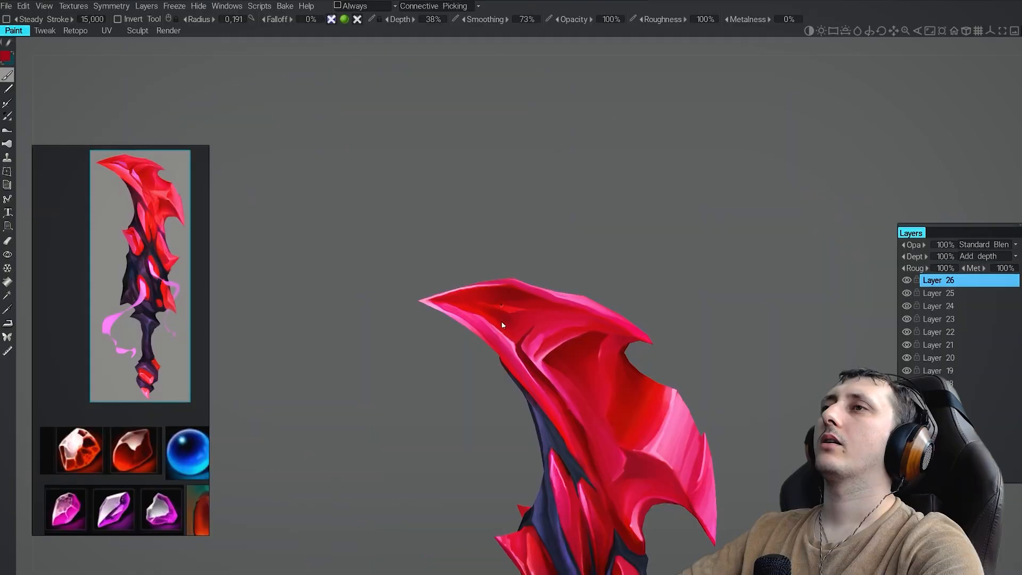
Shade the hollow near the blade's pointed tip with sampled dark reds
alt+drag(464, 289, 429, 267)
alt+right_drag(429, 267, 469, 250)
alt+drag(469, 250, 441, 254)
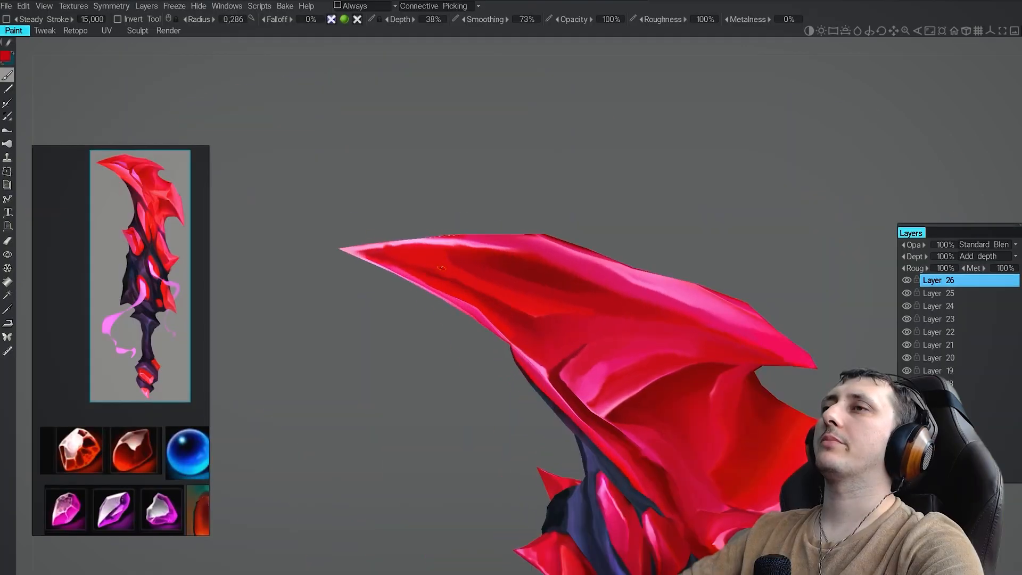
alt+right_drag(442, 267, 469, 293)
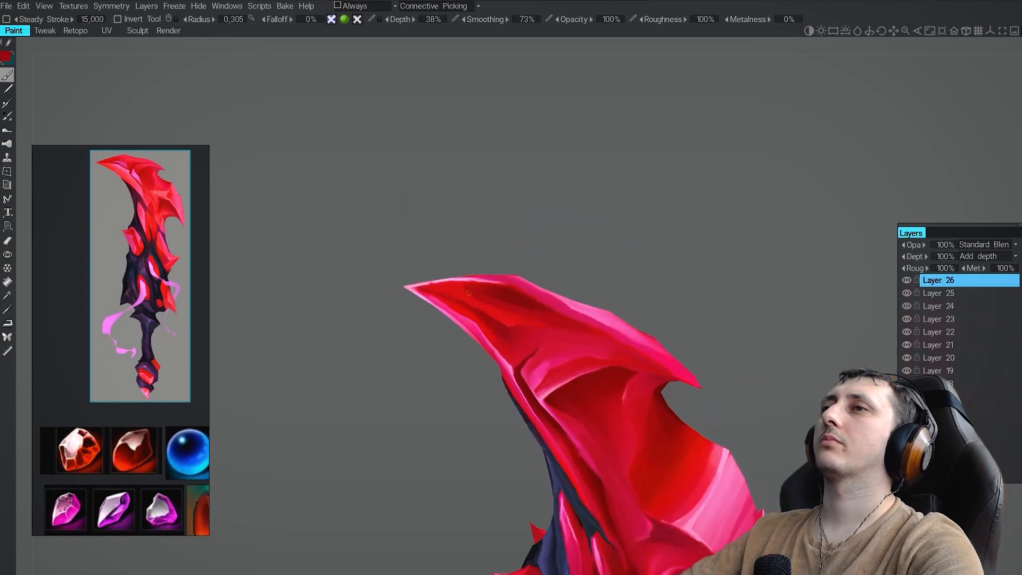
drag(487, 287, 445, 283)
key(v)
alt+right_drag(444, 283, 542, 288)
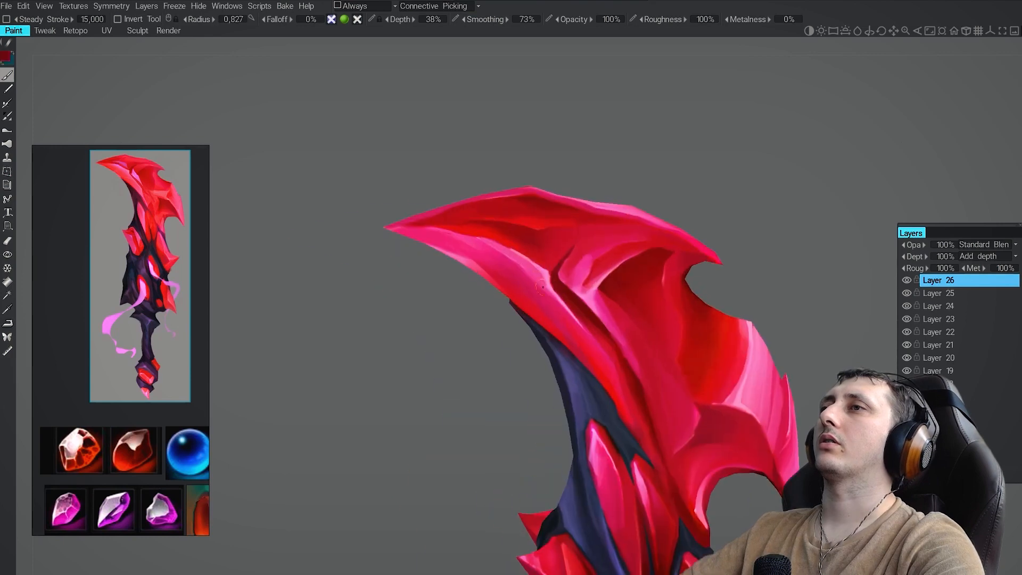
Paint the facet beside the blade head's dark crease in saturated red and check its form with the wireframe shown
alt+right_drag(597, 335, 530, 287)
alt+right_drag(615, 262, 539, 233)
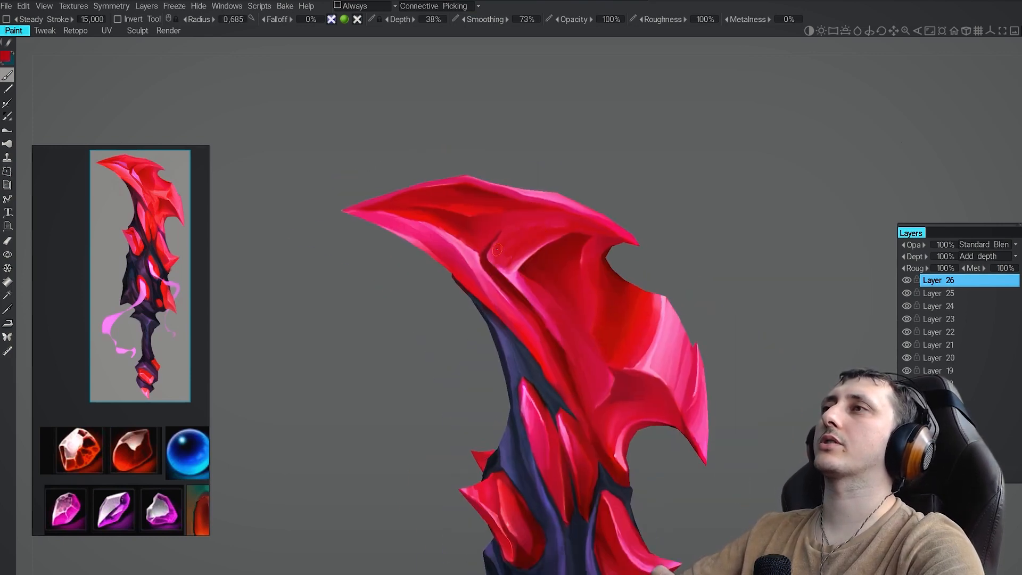
mouse_move(489, 258)
alt+right_down()
mouse_move(510, 258)
mouse_move(450, 225)
alt+right_up()
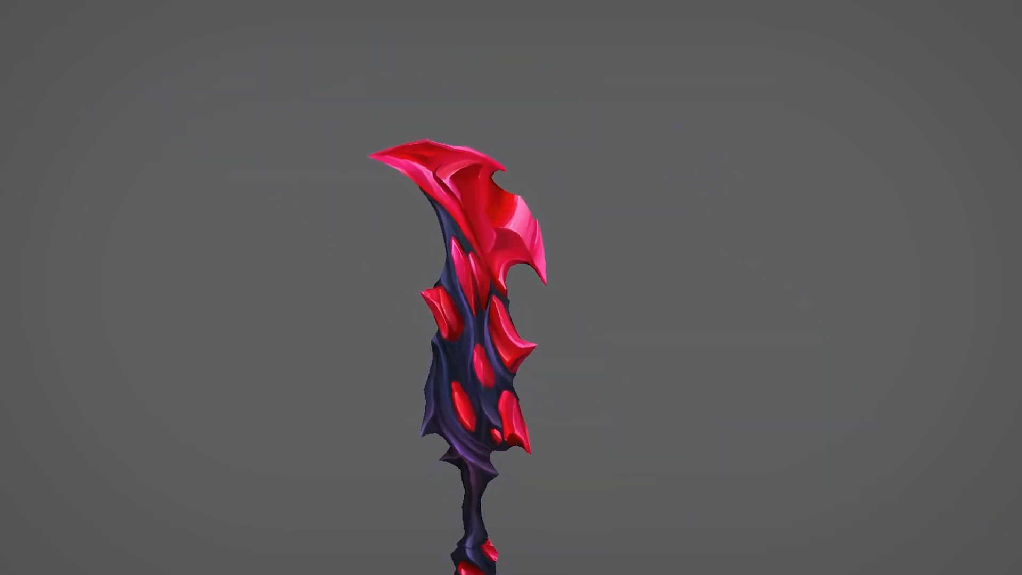
alt+right_drag(476, 181, 503, 415)
alt+middle_drag(503, 415, 506, 439)
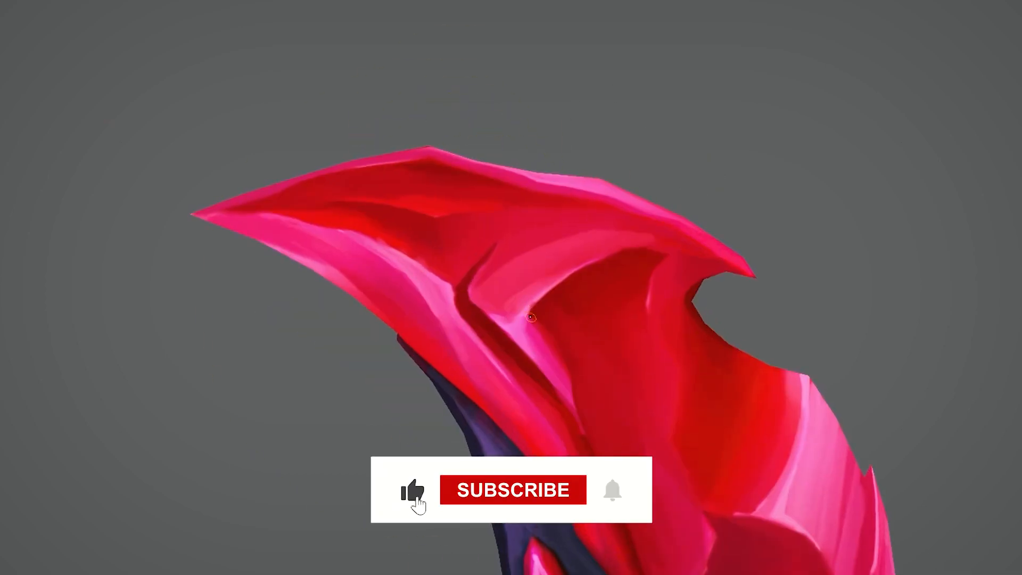
alt+middle_drag(442, 274, 432, 324)
alt+right_drag(431, 323, 453, 256)
drag(513, 411, 473, 339)
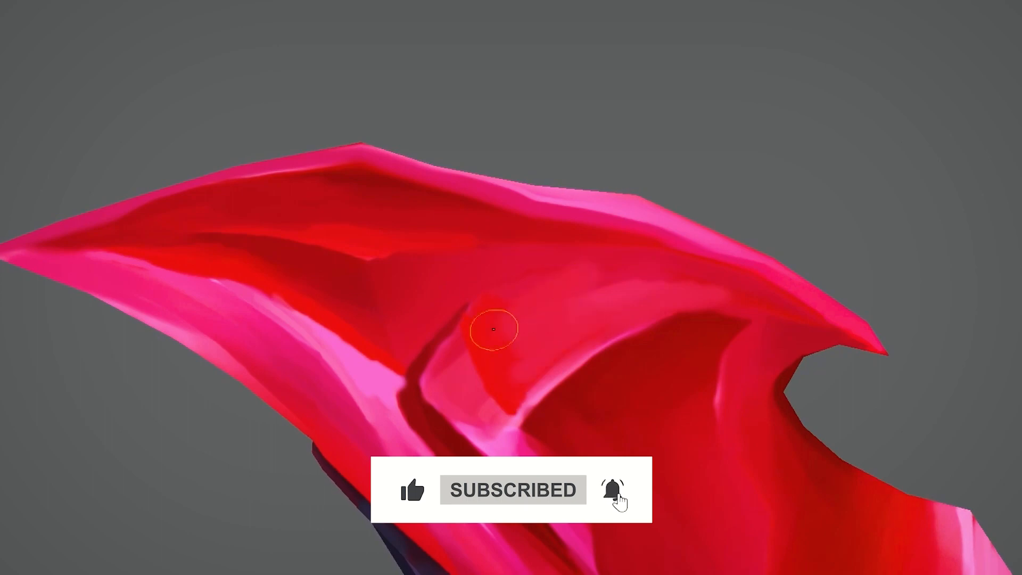
key(w)
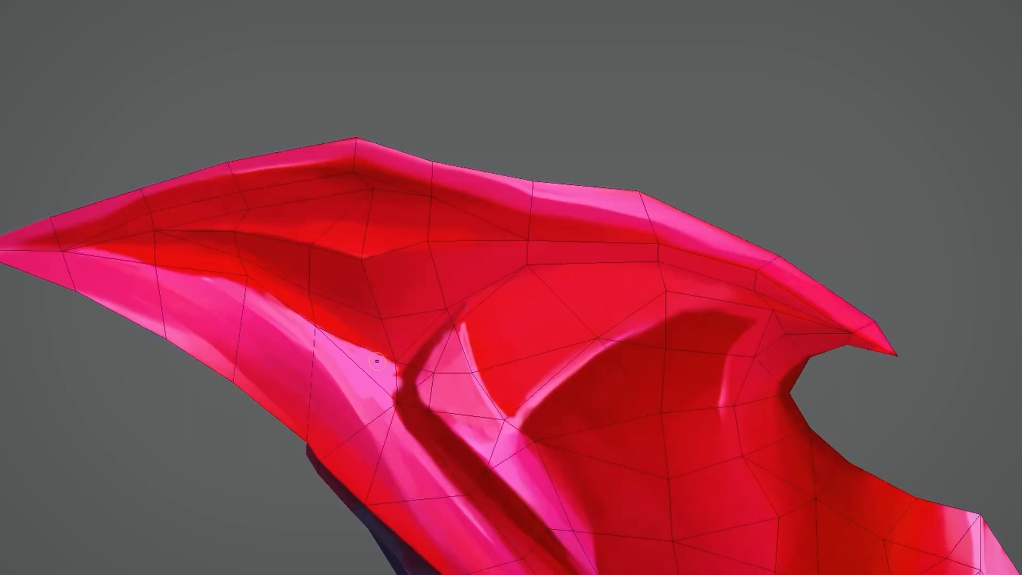
mouse_move(377, 361)
alt+mouse_down()
mouse_move(413, 370)
mouse_move(390, 379)
mouse_move(330, 283)
alt+mouse_up()
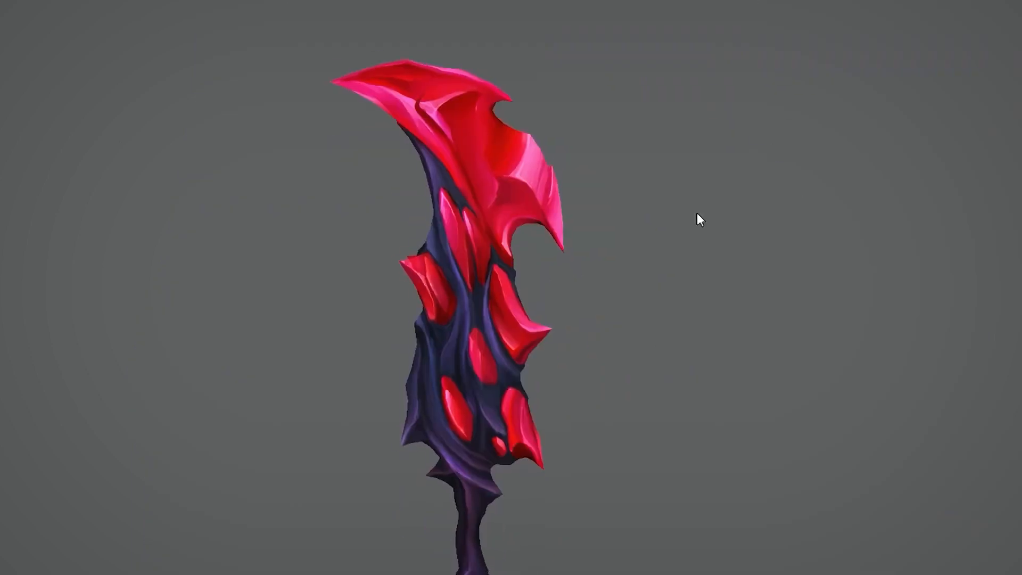
Review the whole sword against an enlarged close-up reference of the handle's crystals
drag(695, 202, 686, 350)
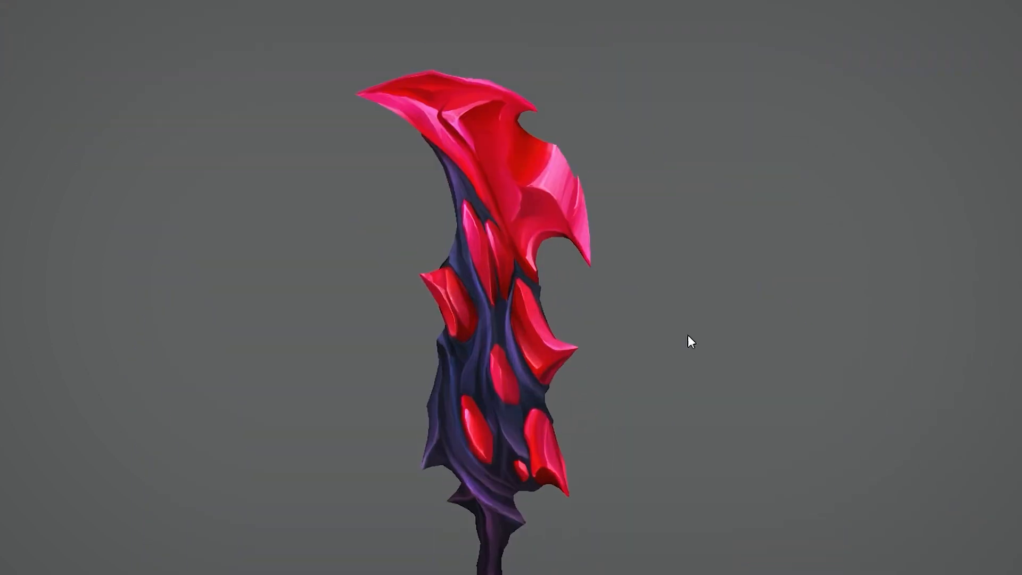
drag(689, 343, 486, 421)
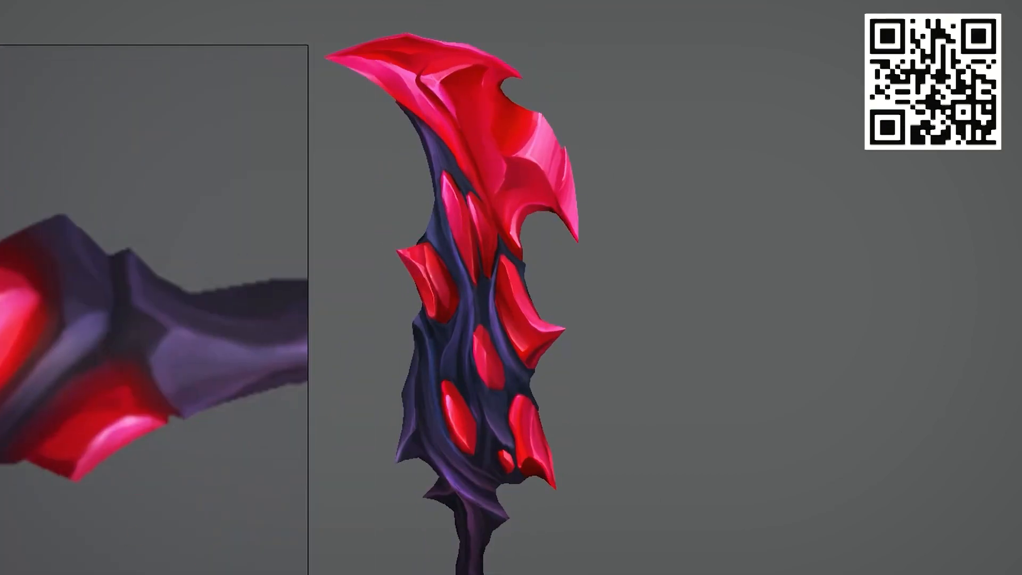
scroll(487, 421, up, 3)
middle_drag(487, 421, 566, 165)
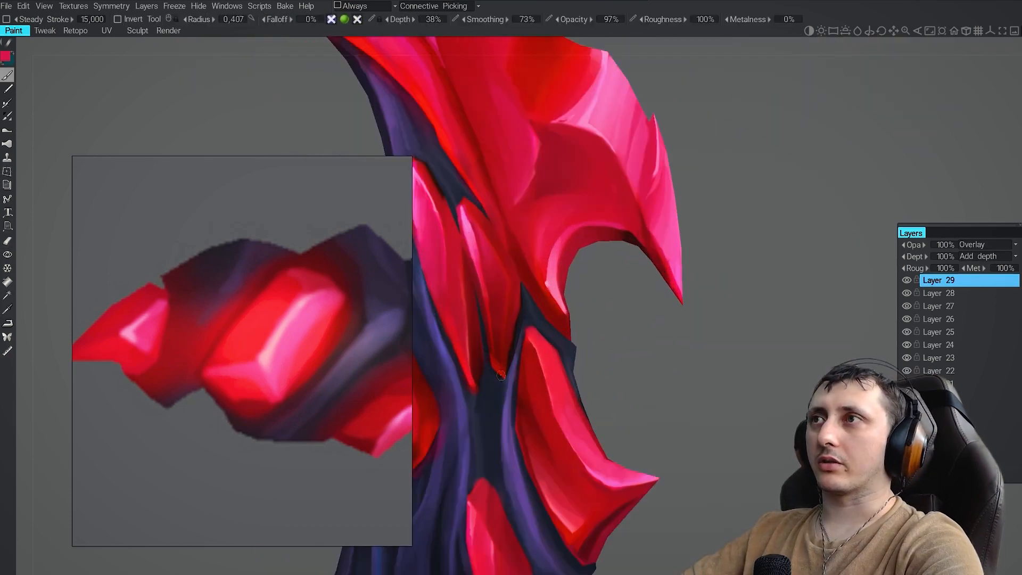
Tint the blade head and dark body with a large blue brush on the Overlay layer and view the whole sword
key(e)
key(b)
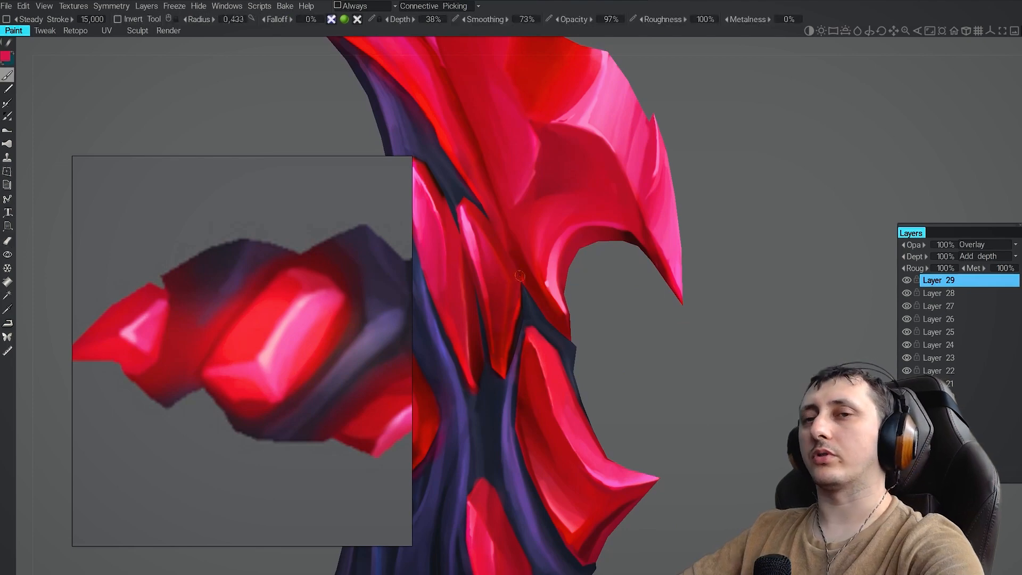
key(e)
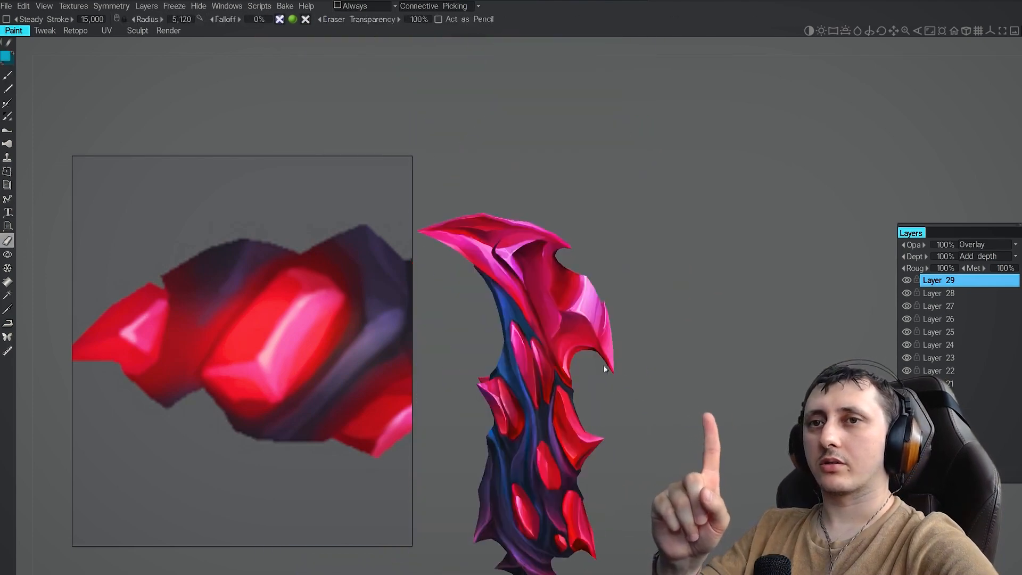
key(b)
scroll(551, 276, down, 5)
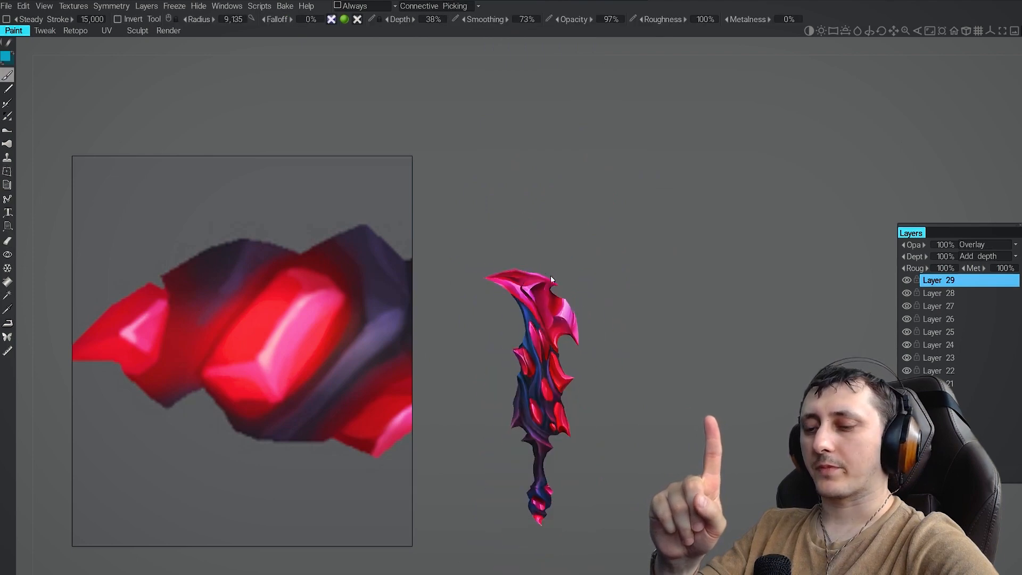
Inspect the tinted sword from the blade head down to the handle, at whole-model and closer distances
alt+drag(550, 276, 584, 345)
scroll(583, 346, up, 3)
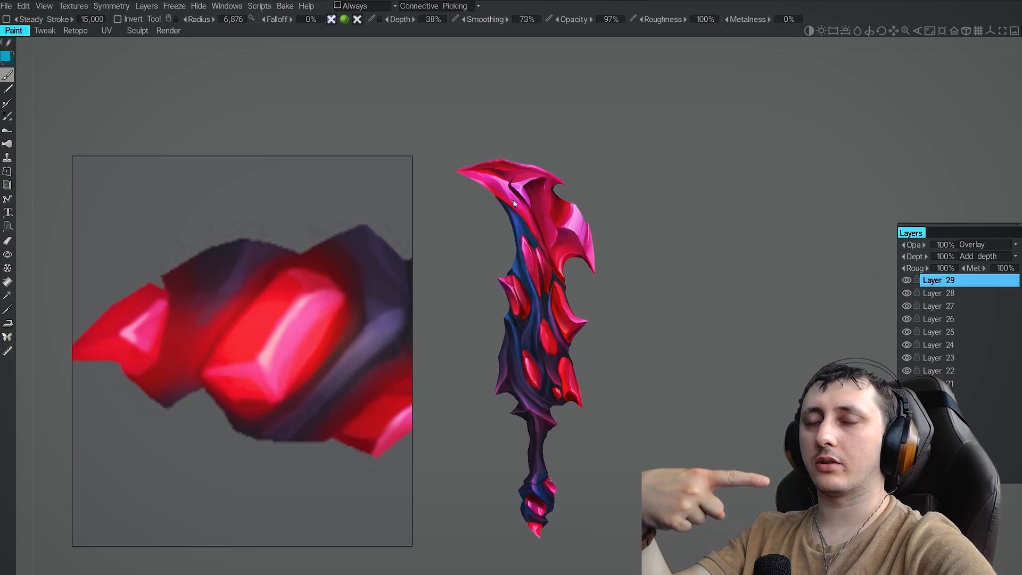
scroll(588, 349, down, 5)
scroll(584, 354, up, 6)
key(e)
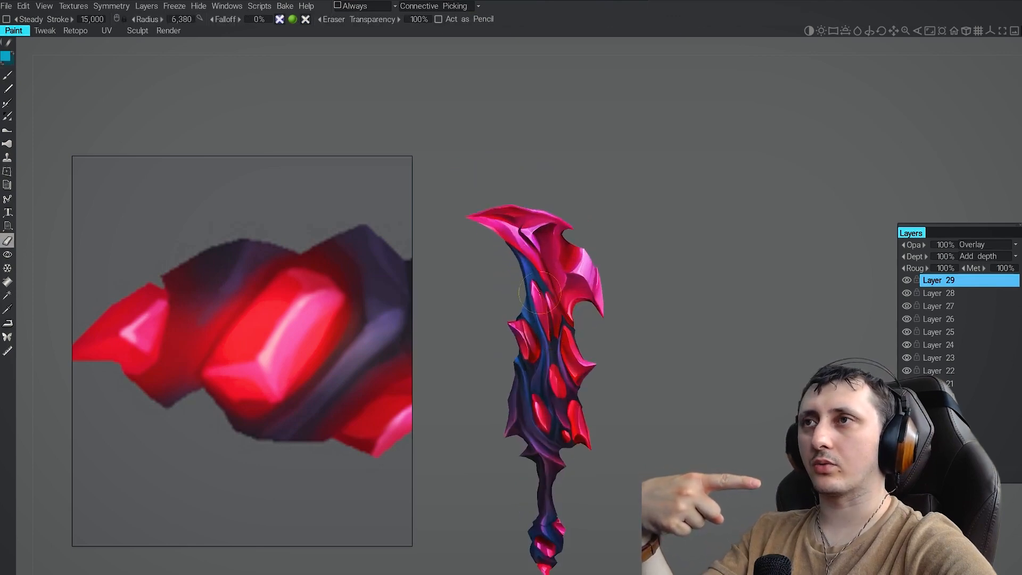
key(e)
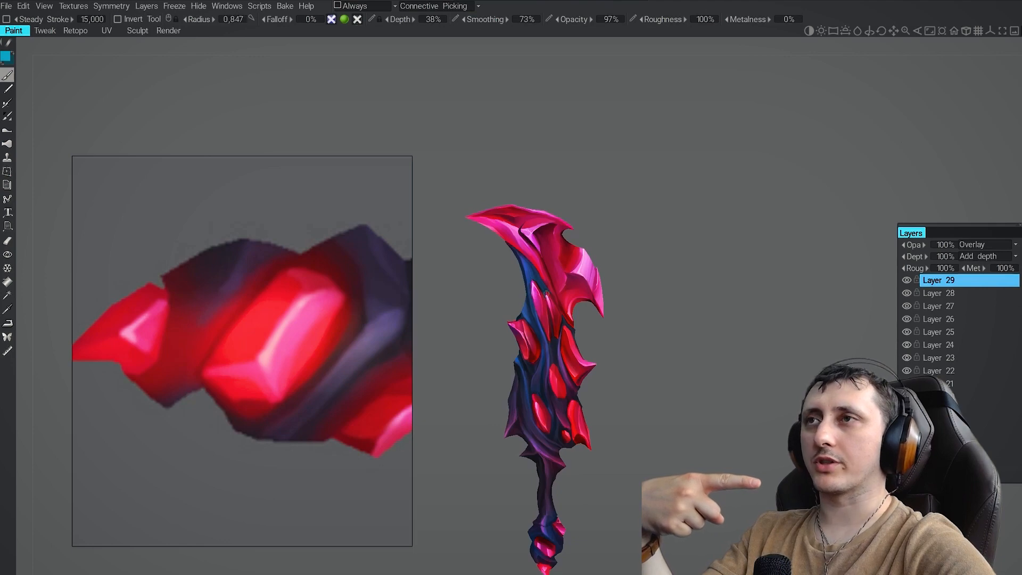
middle_drag(549, 292, 547, 335)
middle_drag(564, 370, 485, 279)
scroll(548, 324, up, 2)
scroll(532, 325, up, 1)
scroll(509, 319, down, 6)
scroll(509, 320, up, 7)
scroll(536, 344, down, 3)
middle_drag(536, 344, 532, 222)
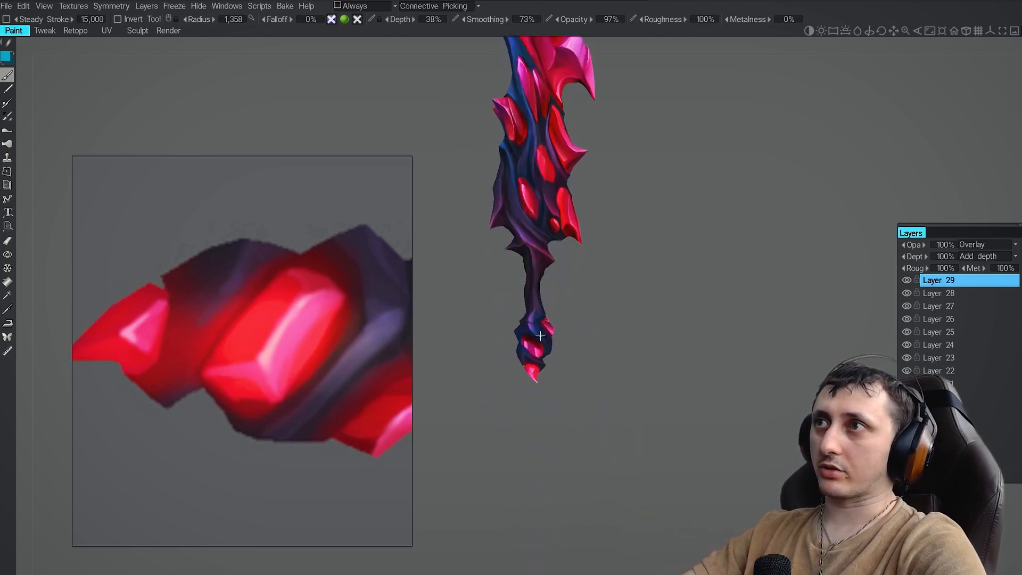
Compare the blade head and upper crystals seen close up with how their tint reads on the whole sword
scroll(562, 360, up, 5)
middle_drag(597, 59, 602, 365)
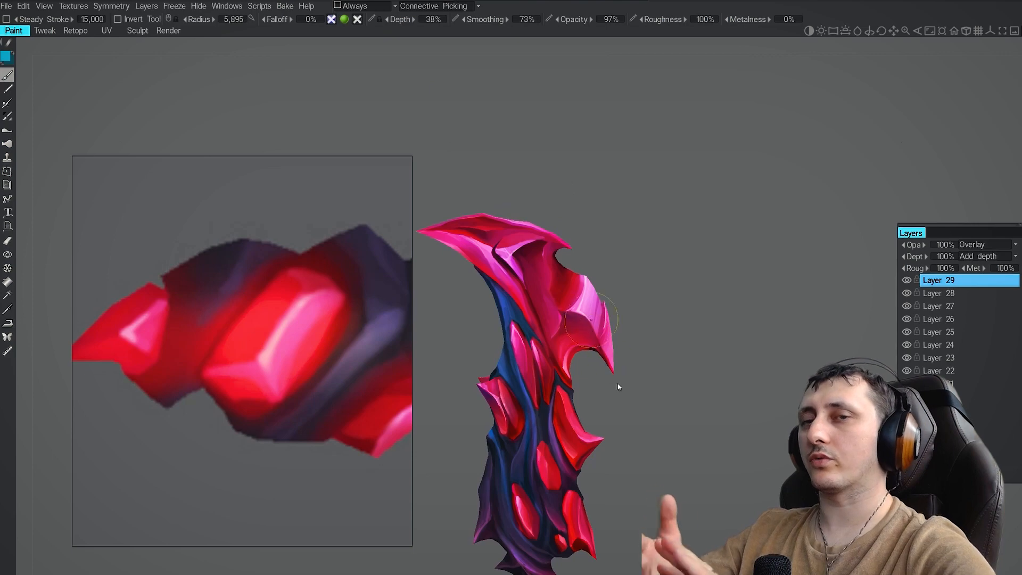
right_drag(619, 387, 583, 318)
scroll(545, 231, down, 9)
scroll(545, 230, up, 3)
middle_drag(545, 230, 531, 192)
scroll(531, 192, up, 4)
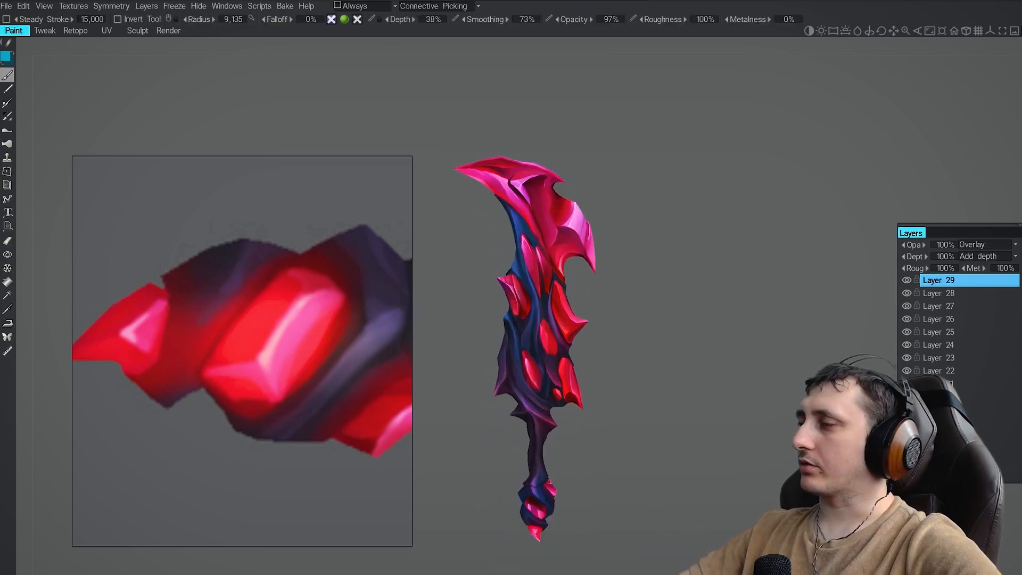
scroll(577, 320, up, 3)
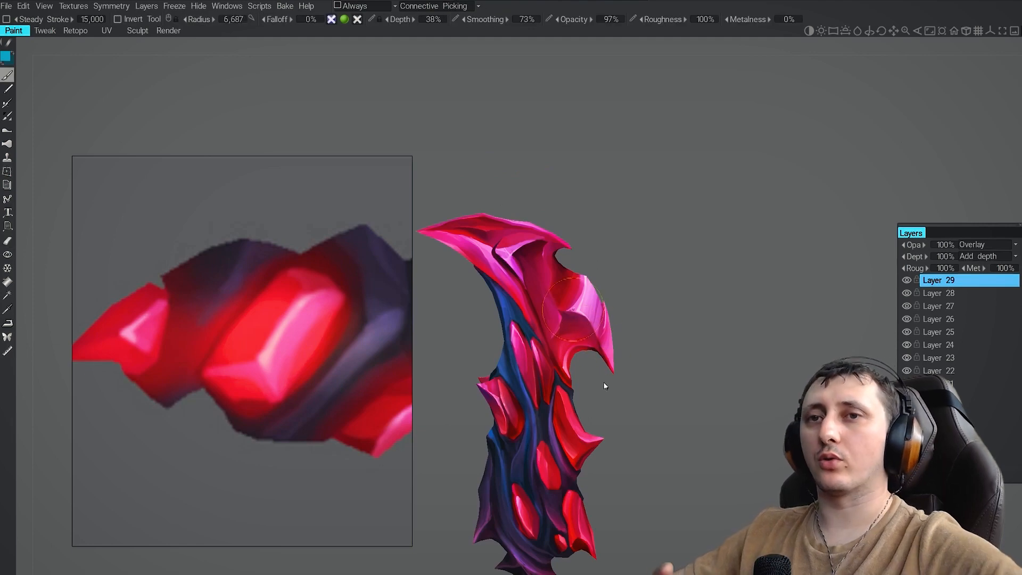
right_drag(605, 385, 606, 387)
scroll(544, 260, down, 8)
scroll(571, 349, up, 3)
middle_drag(571, 350, 557, 323)
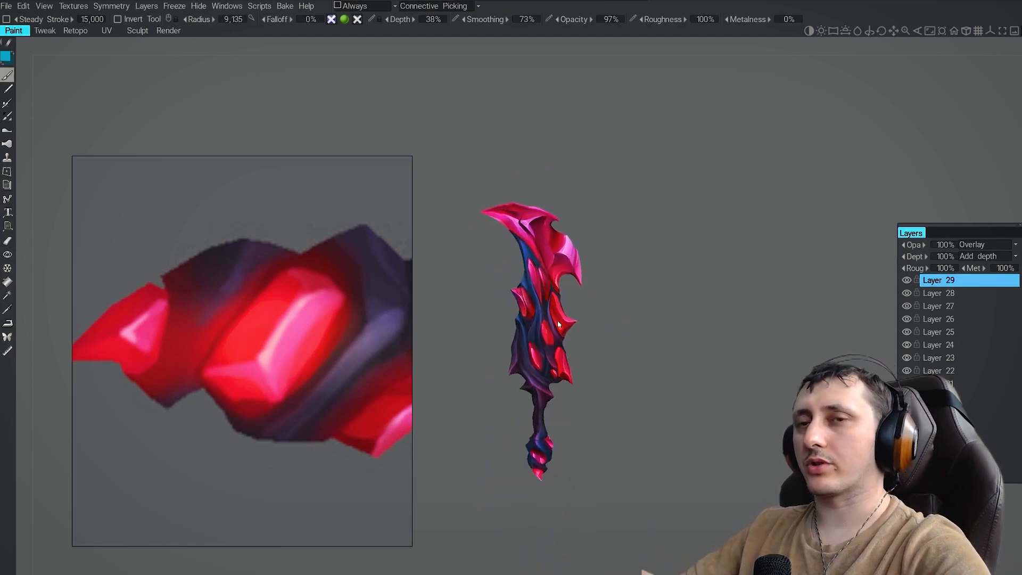
scroll(564, 322, up, 2)
scroll(578, 322, up, 2)
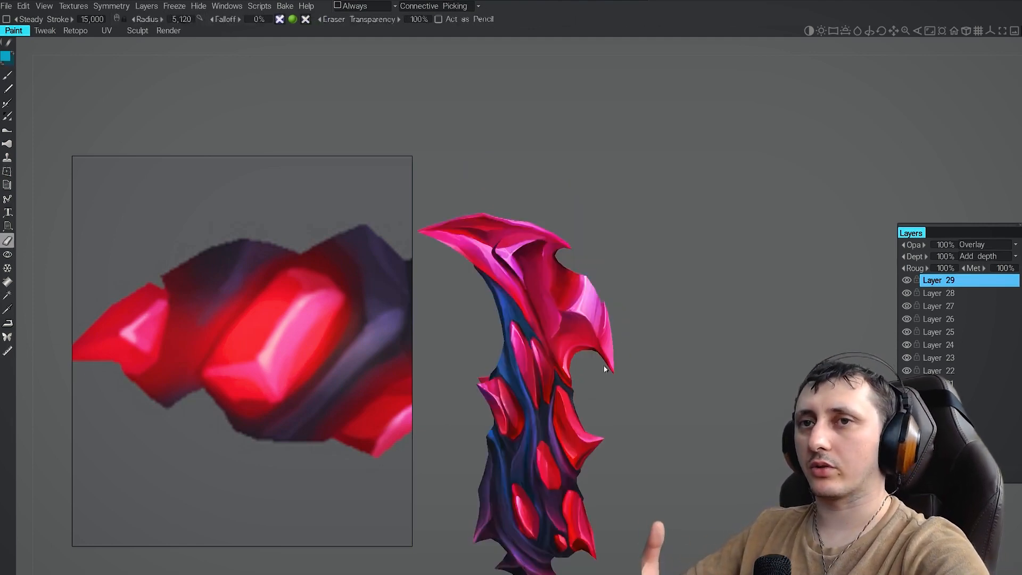
Tint the lower part of the dark body and the handle with deep blue on Overlay Layer 29
scroll(551, 282, down, 6)
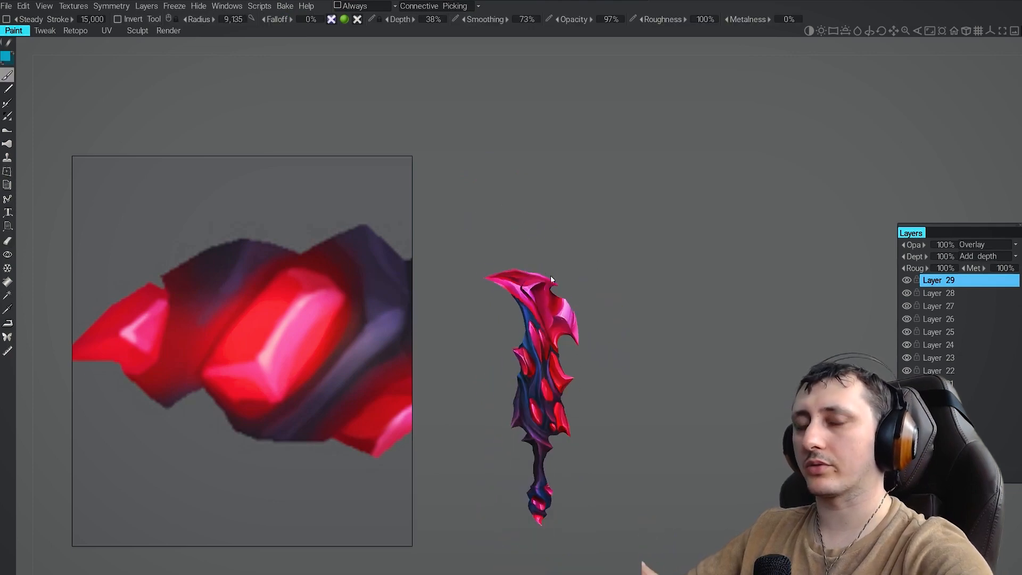
scroll(564, 314, up, 2)
middle_drag(596, 384, 583, 346)
scroll(581, 325, up, 2)
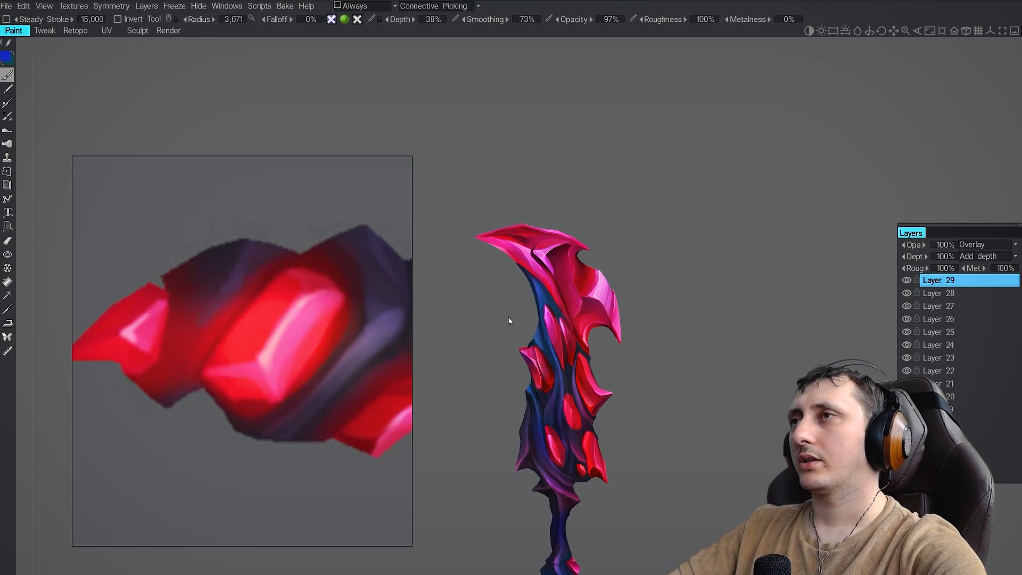
scroll(509, 321, down, 5)
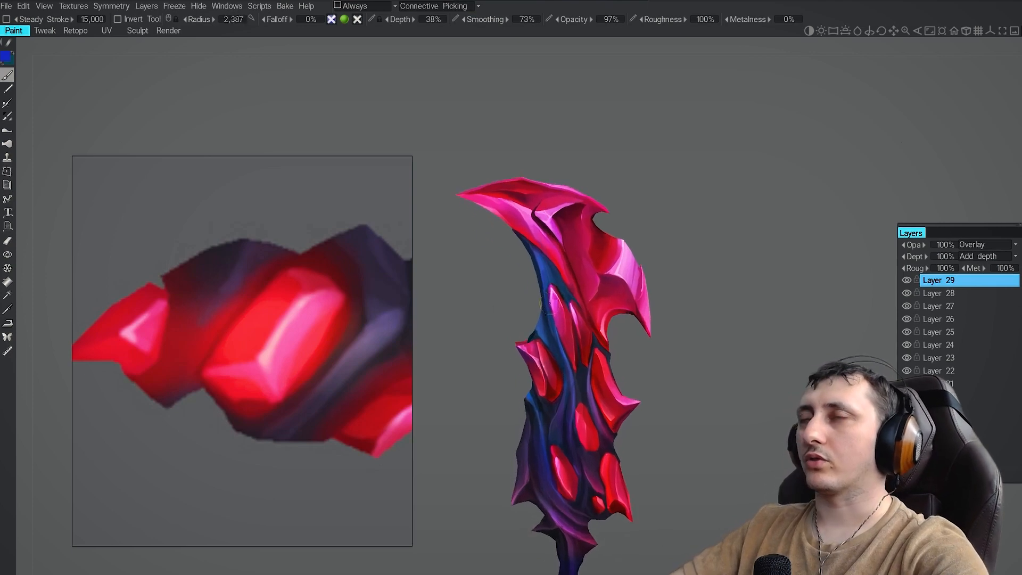
scroll(583, 327, up, 3)
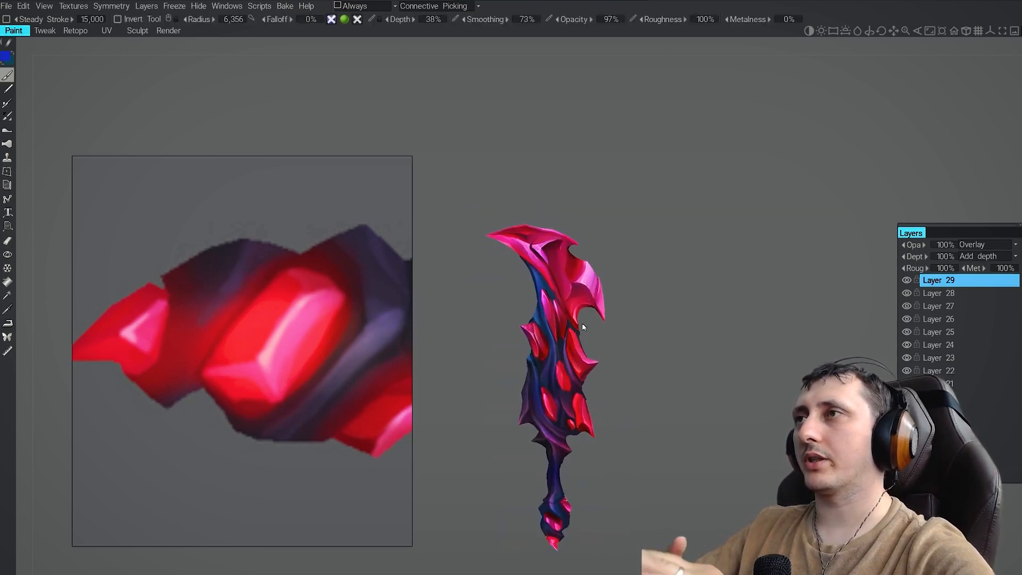
Compare the sword with and without the Layer 29 tint by hiding and showing that layer
click(907, 280)
scroll(577, 276, down, 3)
scroll(577, 276, up, 3)
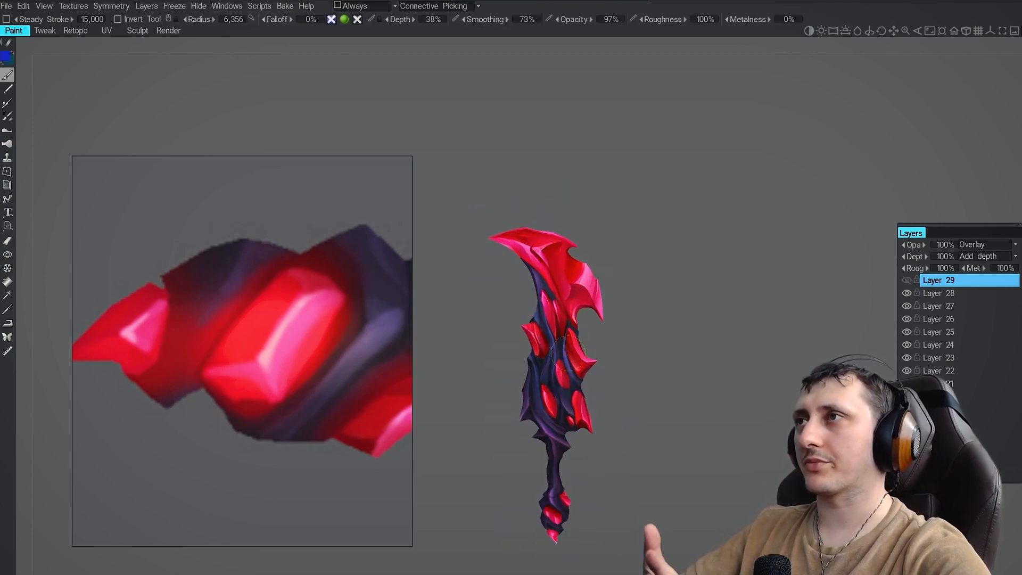
scroll(589, 449, up, 3)
scroll(735, 349, down, 3)
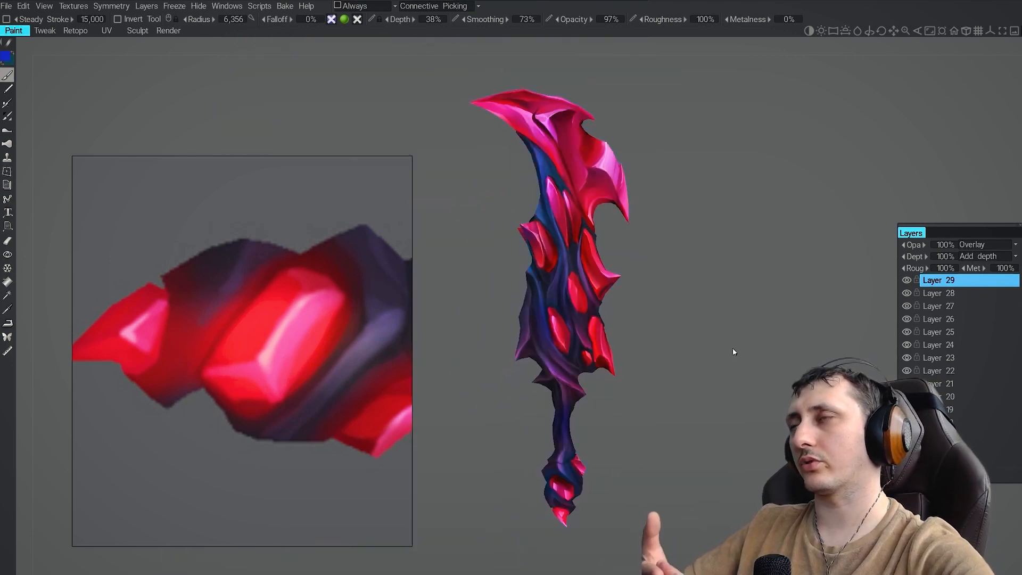
click(906, 280)
click(907, 280)
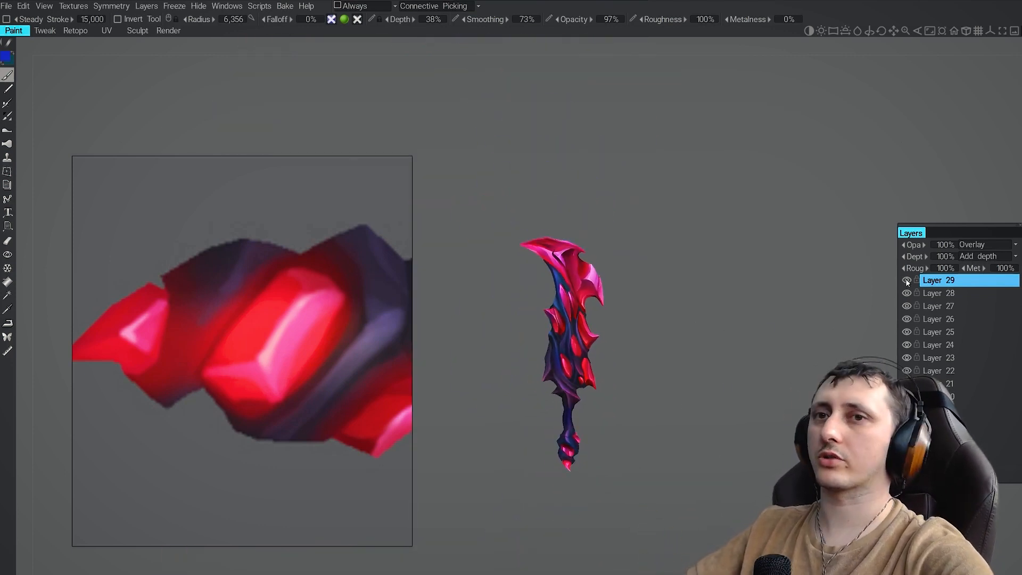
Try erasing some of the Layer 29 tint over the blade head and crystals, and undo the last strokes
key(e)
scroll(568, 255, up, 2)
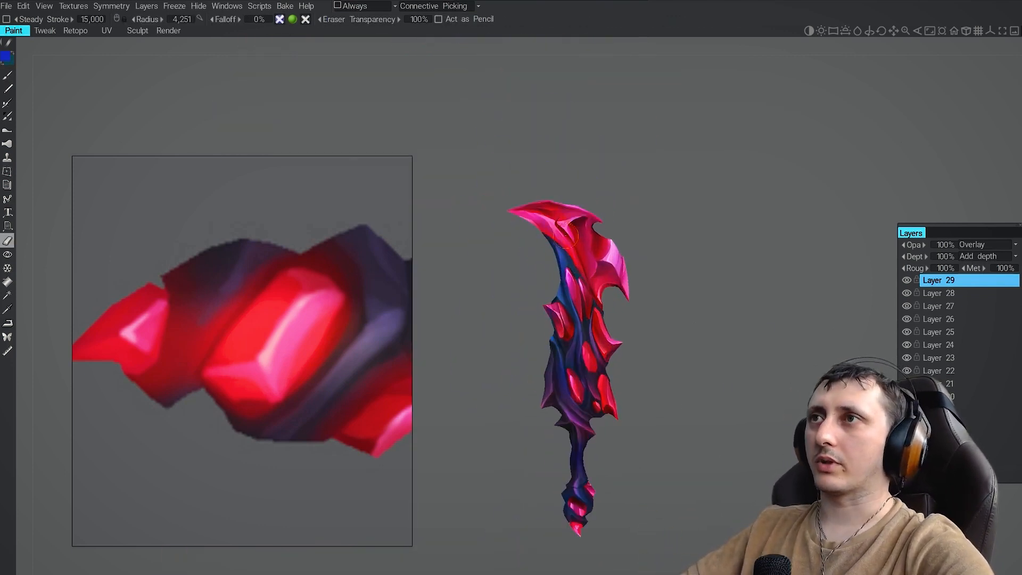
middle_drag(636, 319, 628, 348)
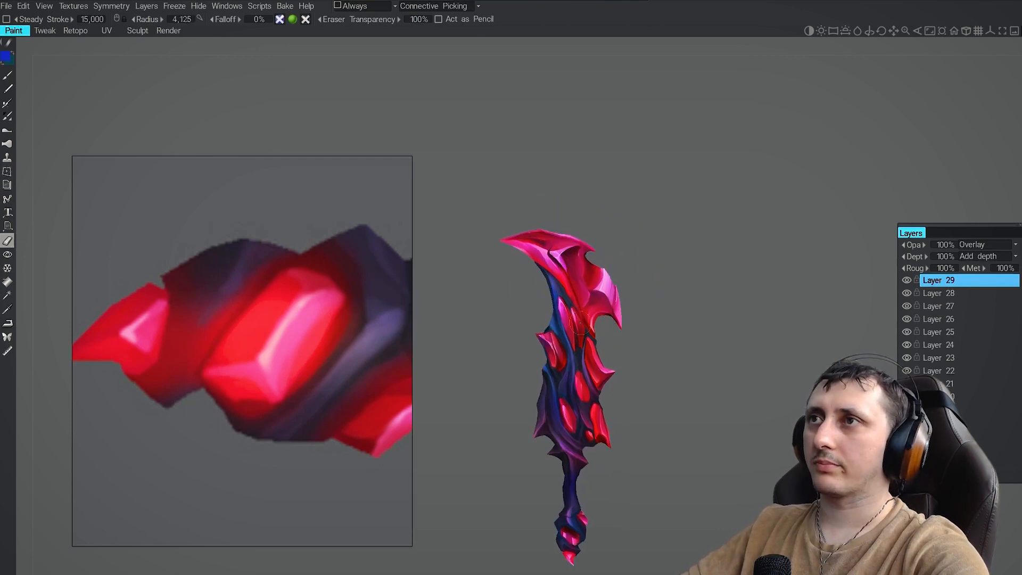
key(ctrl+z)
key(ctrl+z)
Examine the tinted crystals and dark body close up, comparing them with Layer 29 hidden and shown
scroll(606, 330, down, 3)
scroll(586, 337, up, 2)
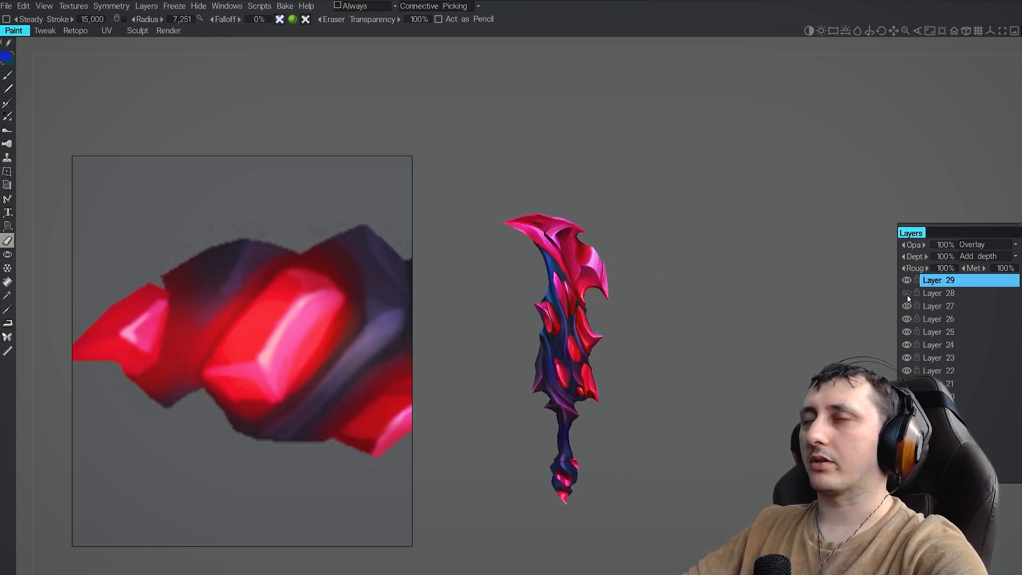
scroll(603, 339, up, 5)
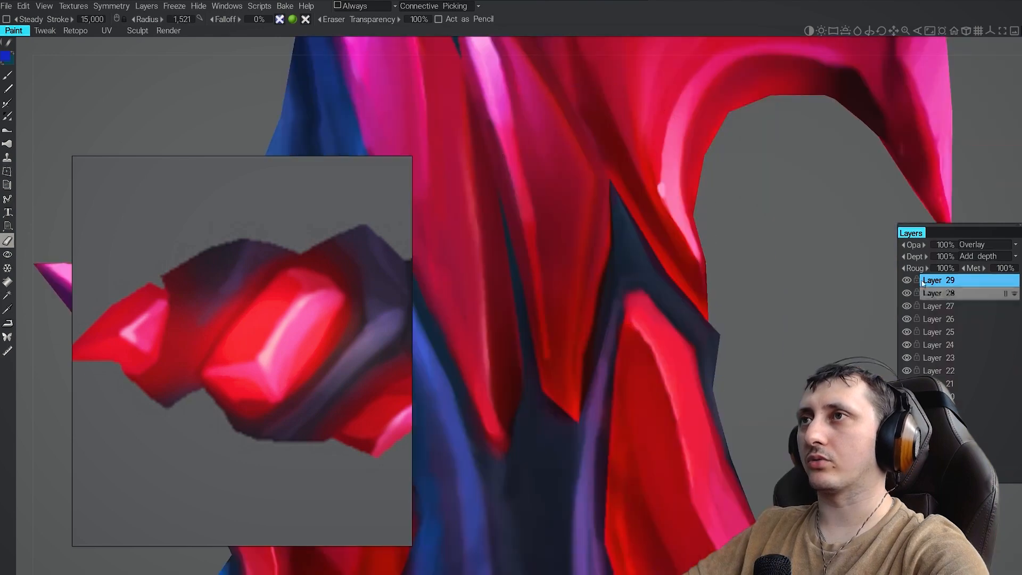
scroll(559, 251, down, 5)
middle_drag(591, 426, 591, 290)
scroll(591, 290, down, 2)
click(906, 280)
click(907, 280)
middle_drag(612, 452, 629, 213)
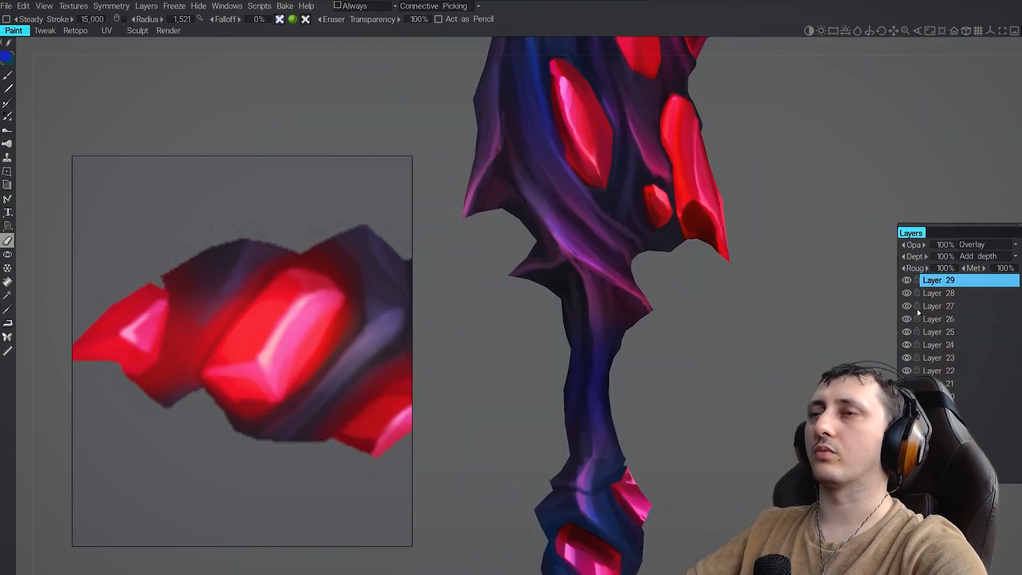
Check the handle without Layer 29, restore it, and add a new Overlay layer for tinting the handle's crystals red
click(906, 280)
click(907, 280)
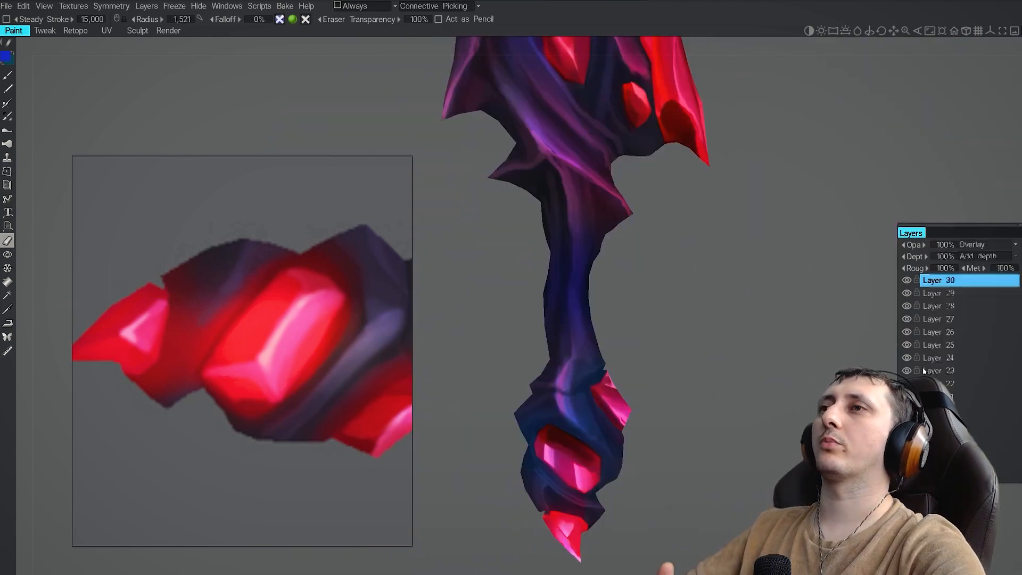
scroll(562, 347, up, 3)
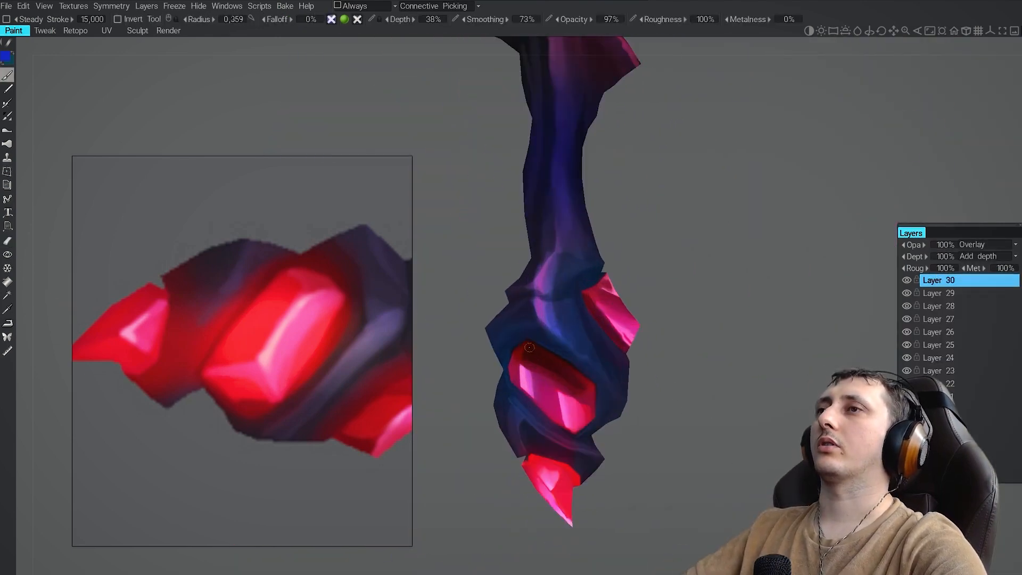
scroll(626, 358, down, 6)
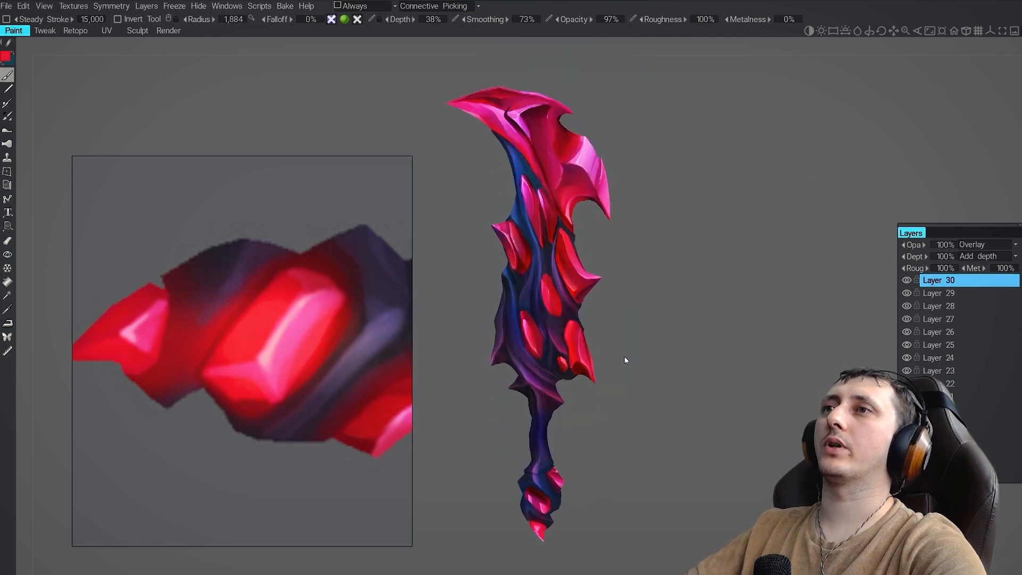
Erase parts of the Layer 29 tint around the body's crystals and compare the result by toggling layer visibility
click(932, 293)
key(e)
scroll(575, 381, down, 4)
middle_drag(575, 382, 584, 449)
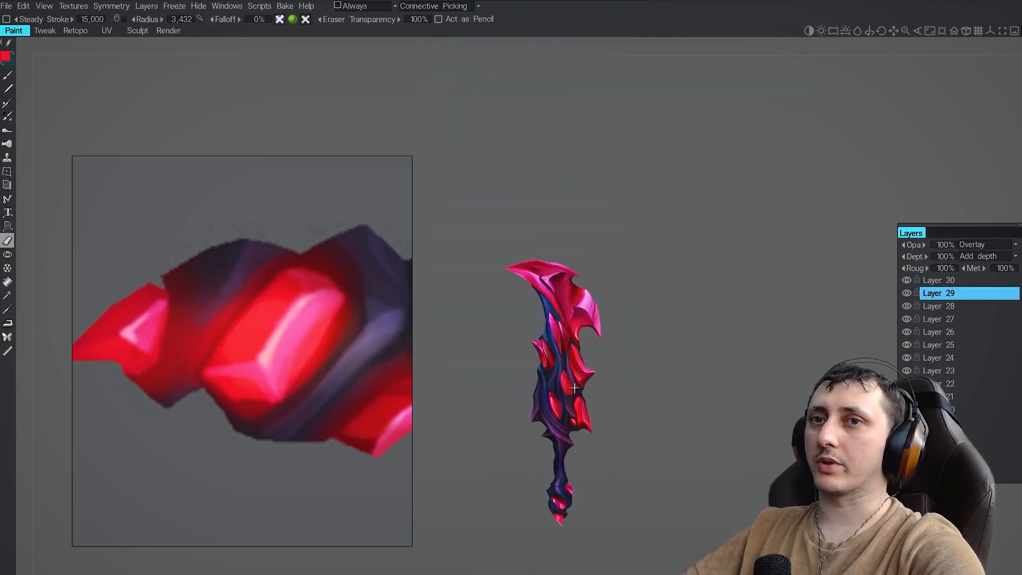
scroll(562, 378, up, 1)
scroll(562, 378, up, 4)
middle_drag(562, 378, 554, 309)
click(908, 307)
click(908, 296)
scroll(607, 325, down, 4)
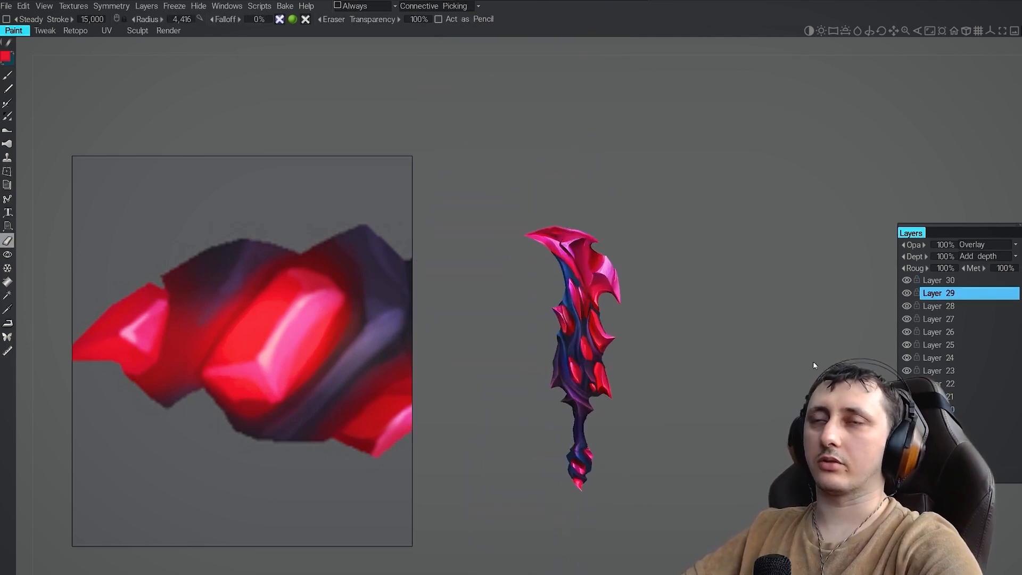
Add a Standard Blend layer above Layer 29 and touch up the dark body with a sampled muted purple
click(906, 477)
key(v)
scroll(576, 321, up, 2)
key(b)
mouse_move(577, 363)
middle_down()
mouse_move(512, 372)
mouse_move(541, 389)
middle_up()
scroll(541, 367, down, 4)
key(e)
scroll(543, 341, up, 2)
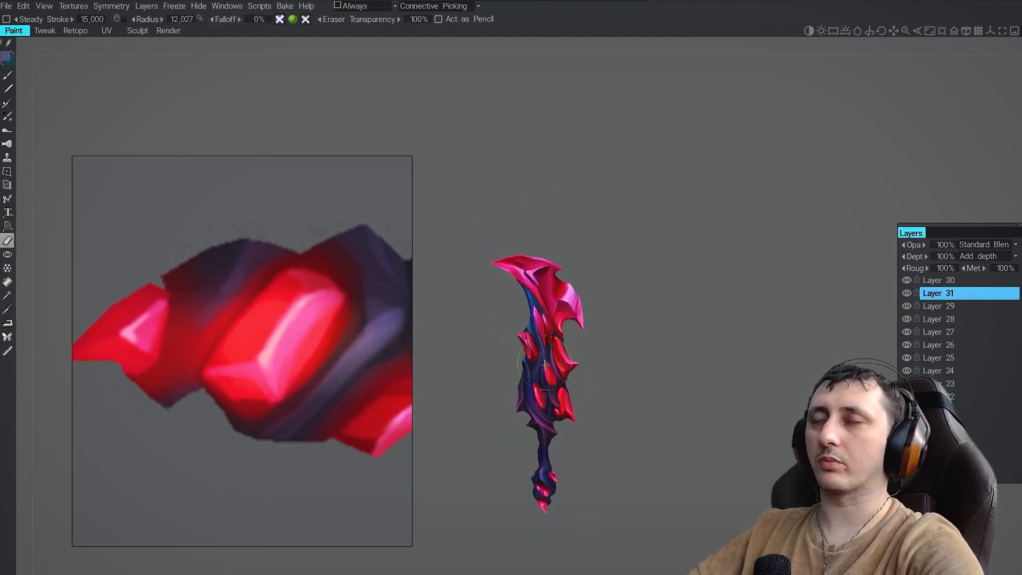
Move Layer 31 to the top of the stack and paint the body between the crystals with sampled dark blues
scroll(545, 319, up, 4)
key(v)
key(b)
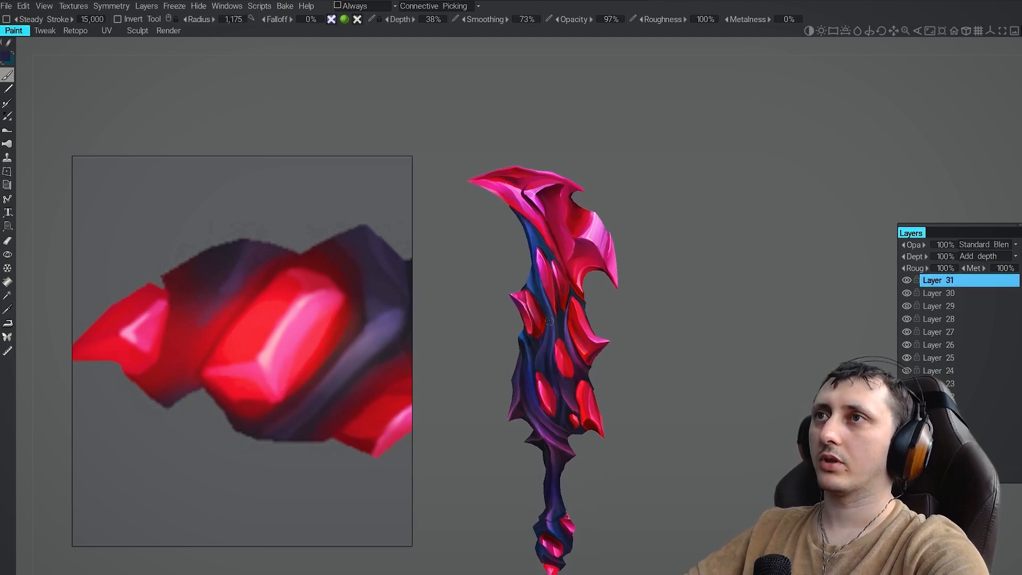
scroll(549, 321, down, 2)
scroll(550, 336, up, 5)
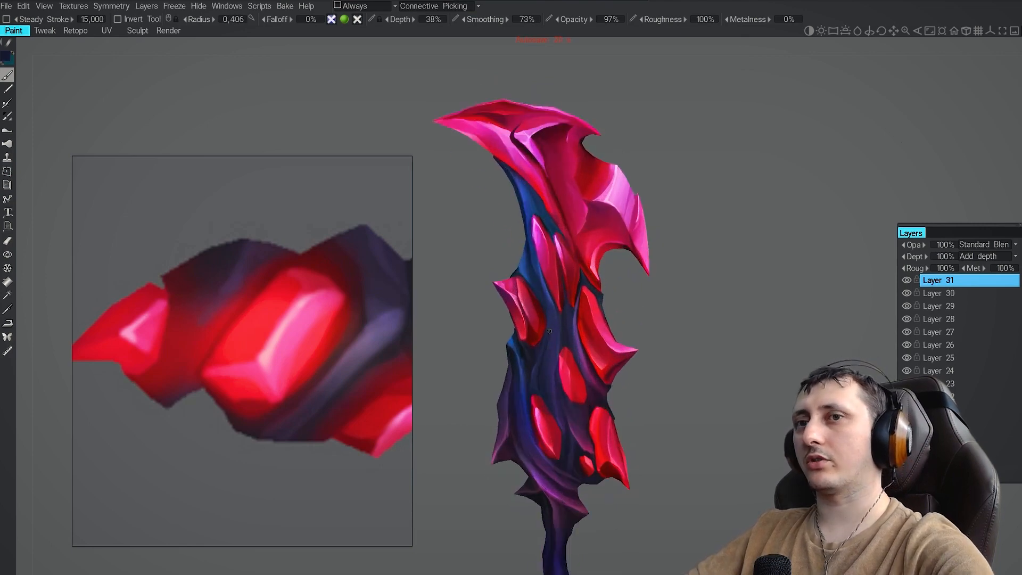
scroll(550, 310, down, 4)
scroll(522, 308, up, 5)
scroll(567, 395, down, 4)
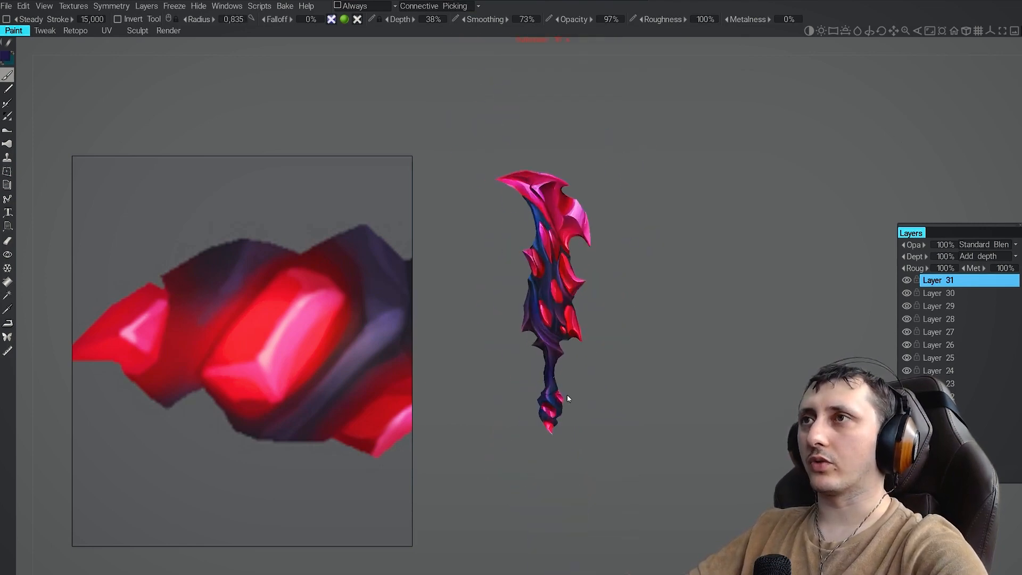
scroll(537, 300, up, 5)
scroll(537, 300, down, 3)
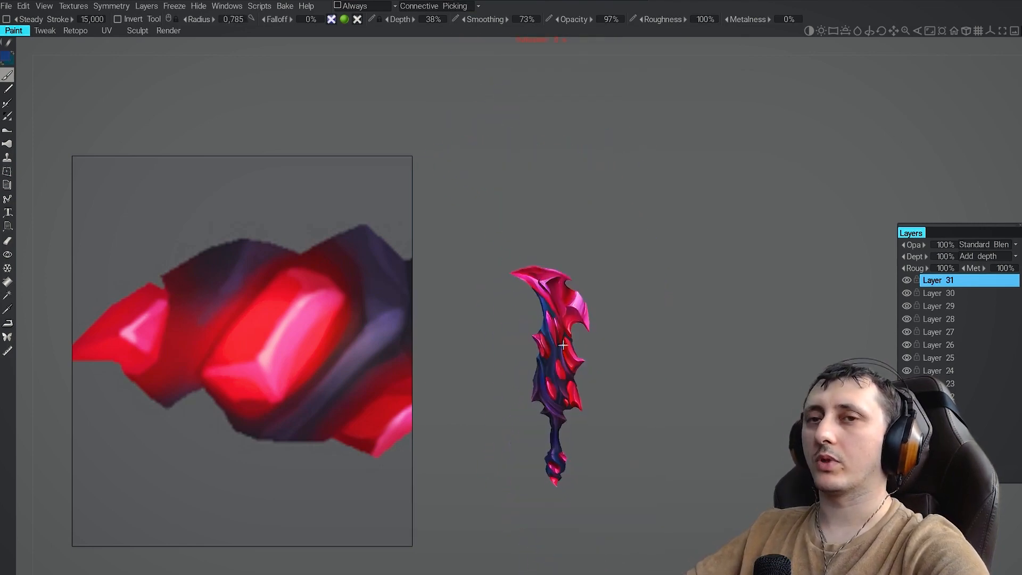
Soften the Layer 29 tint around the blade head with a large Eraser and check the whole sword
scroll(551, 341, up, 2)
click(938, 306)
key(e)
middle_drag(583, 276, 574, 315)
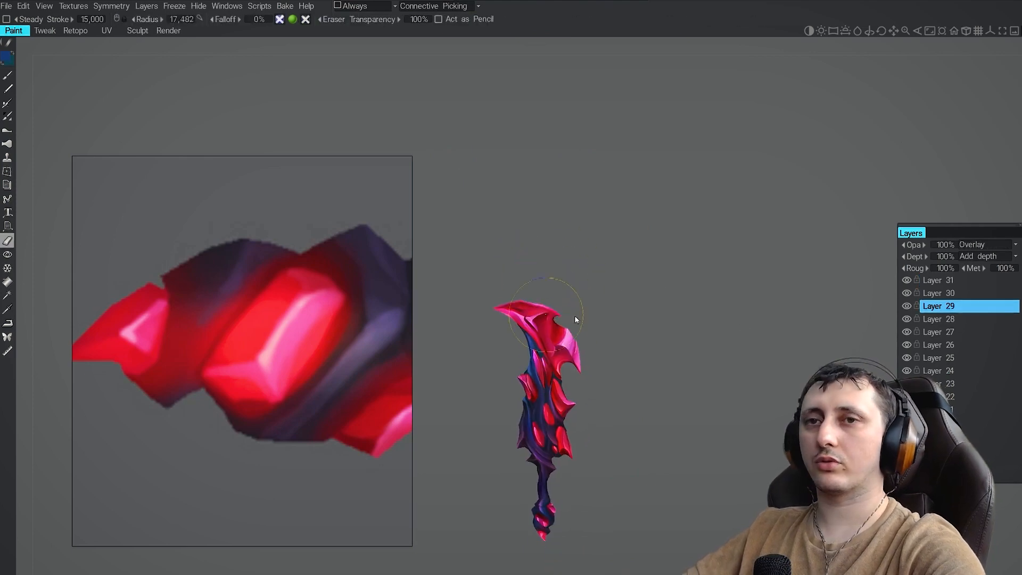
scroll(574, 315, down, 3)
scroll(568, 343, up, 4)
scroll(319, 330, down, 6)
scroll(274, 213, up, 3)
scroll(452, 340, up, 4)
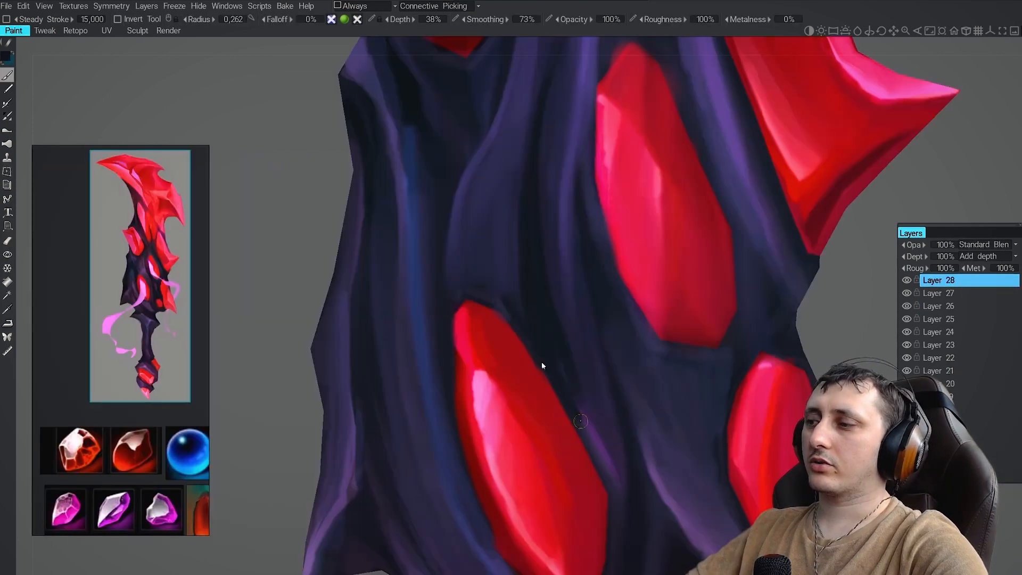
View the whole untinted sword beside the full concept art and gem references
scroll(543, 365, down, 5)
middle_drag(509, 312, 566, 341)
scroll(566, 341, up, 3)
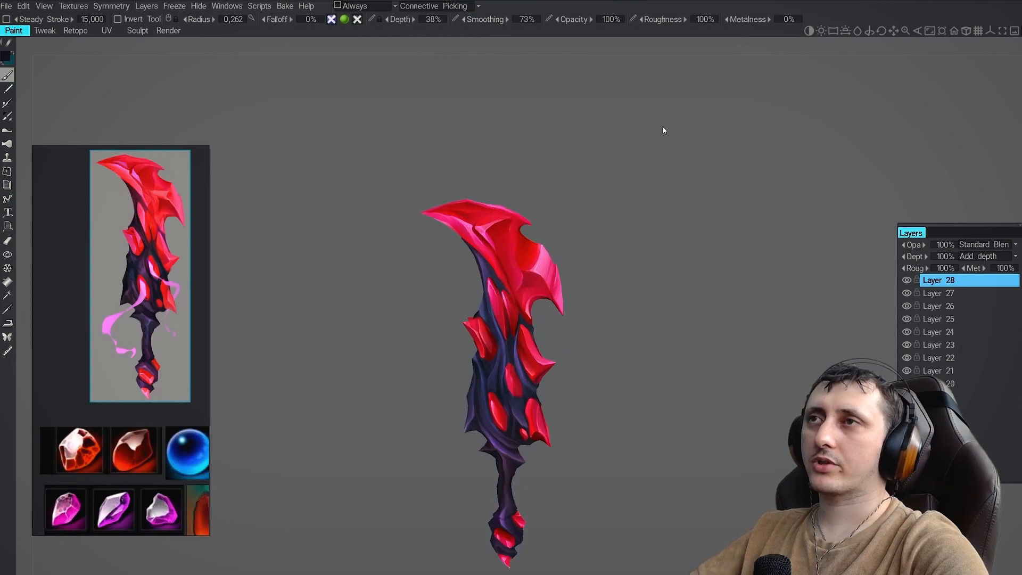
middle_drag(679, 258, 676, 212)
scroll(676, 213, down, 1)
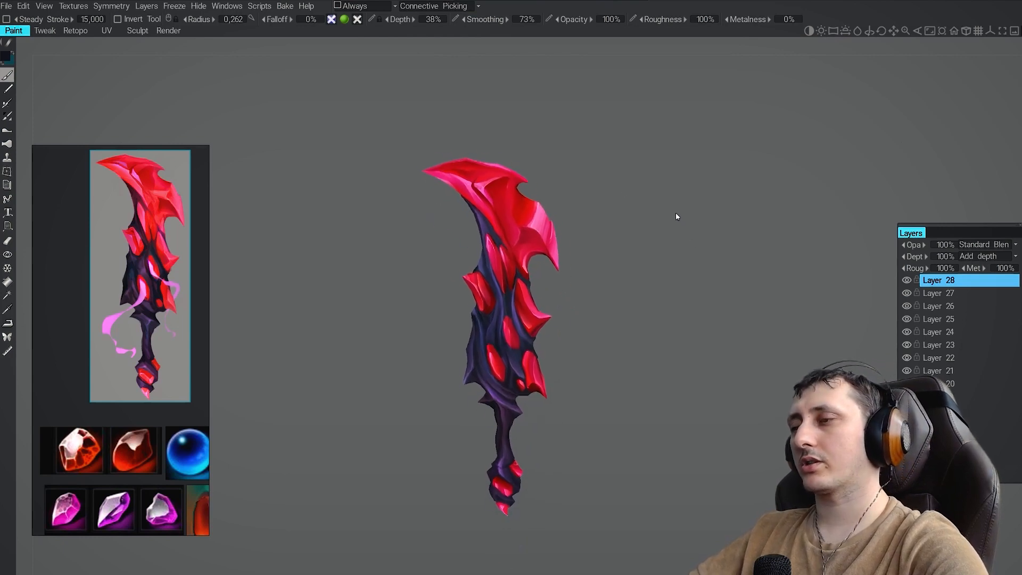
Inspect the whole sword from slightly different angles and distances beside the concept art and gem references
drag(644, 260, 664, 265)
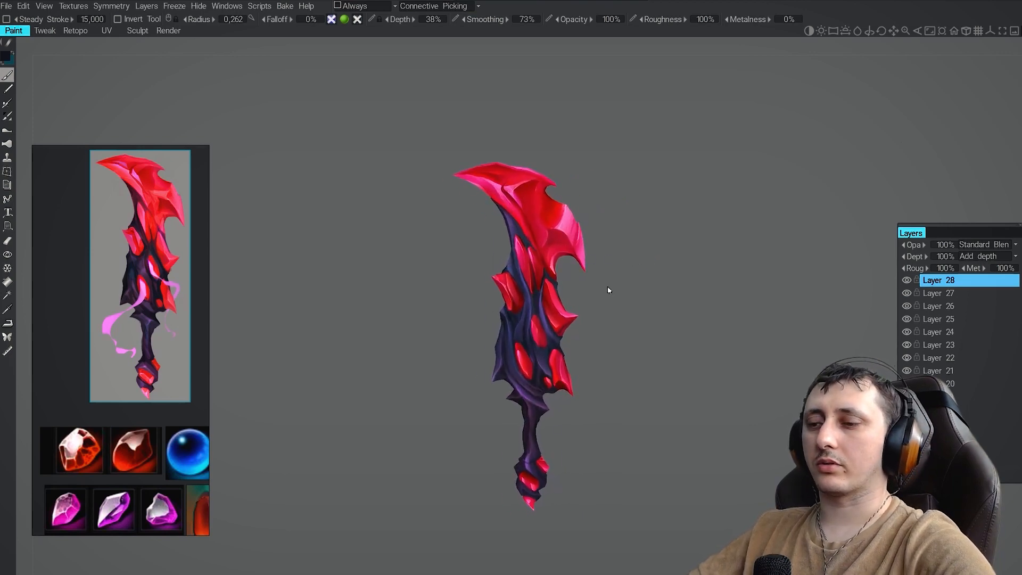
drag(609, 289, 645, 273)
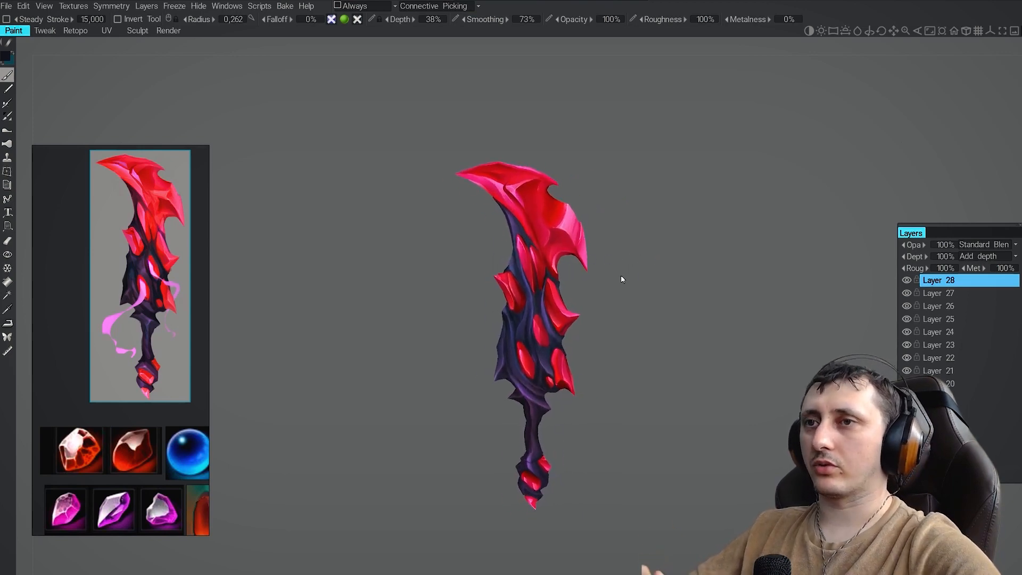
right_drag(601, 278, 633, 248)
drag(633, 248, 611, 252)
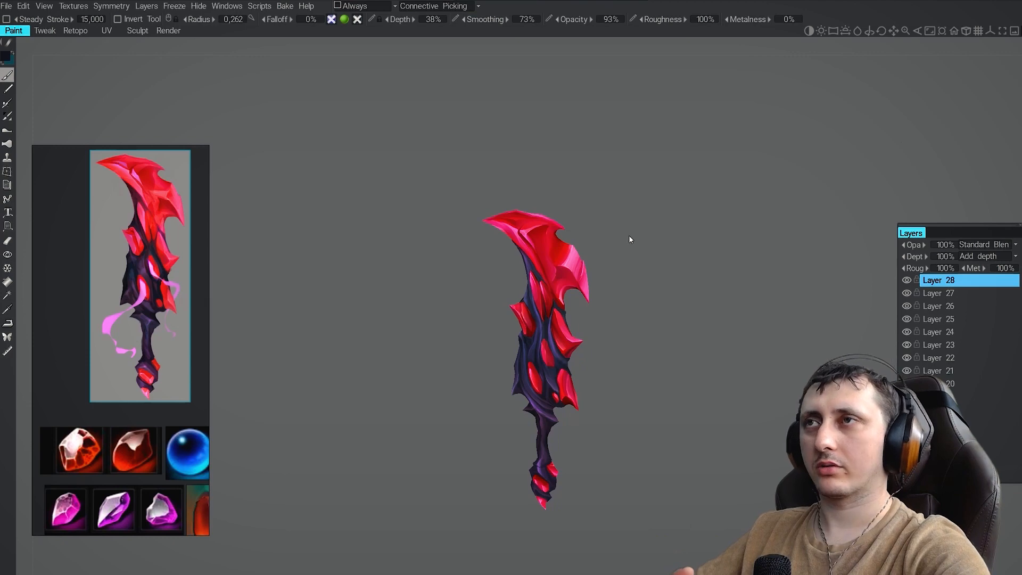
right_drag(637, 240, 668, 260)
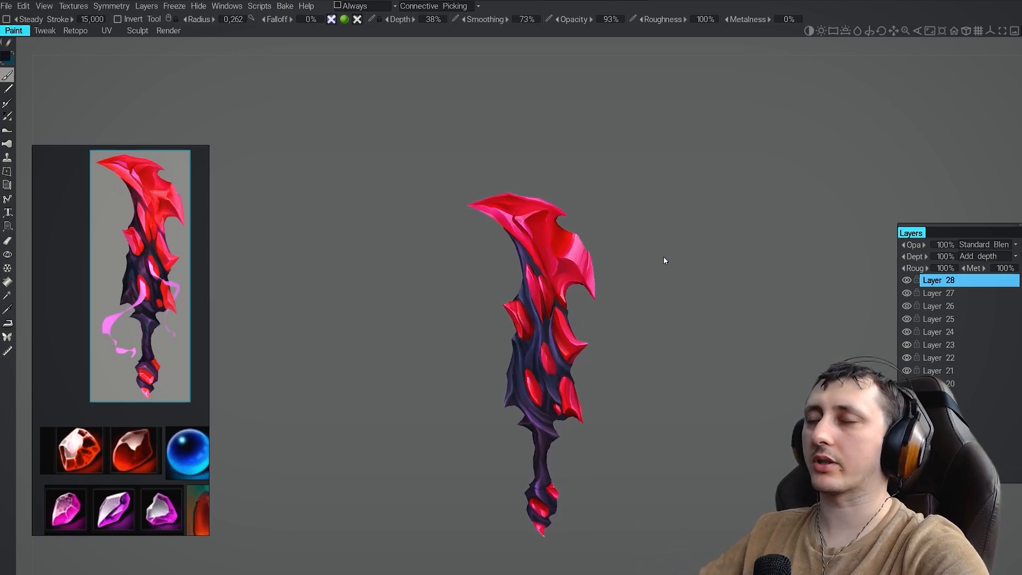
drag(664, 259, 640, 252)
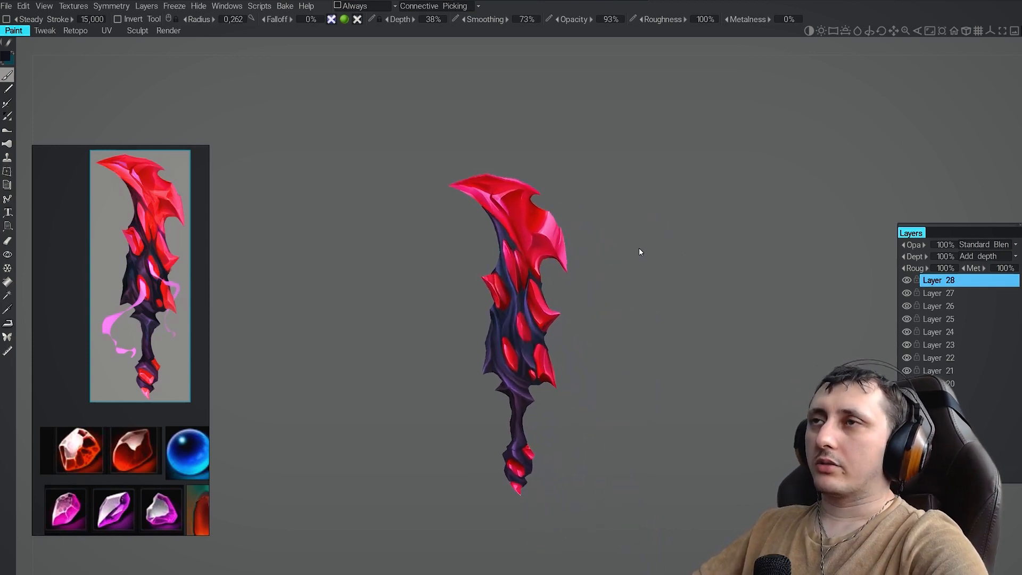
drag(574, 252, 631, 249)
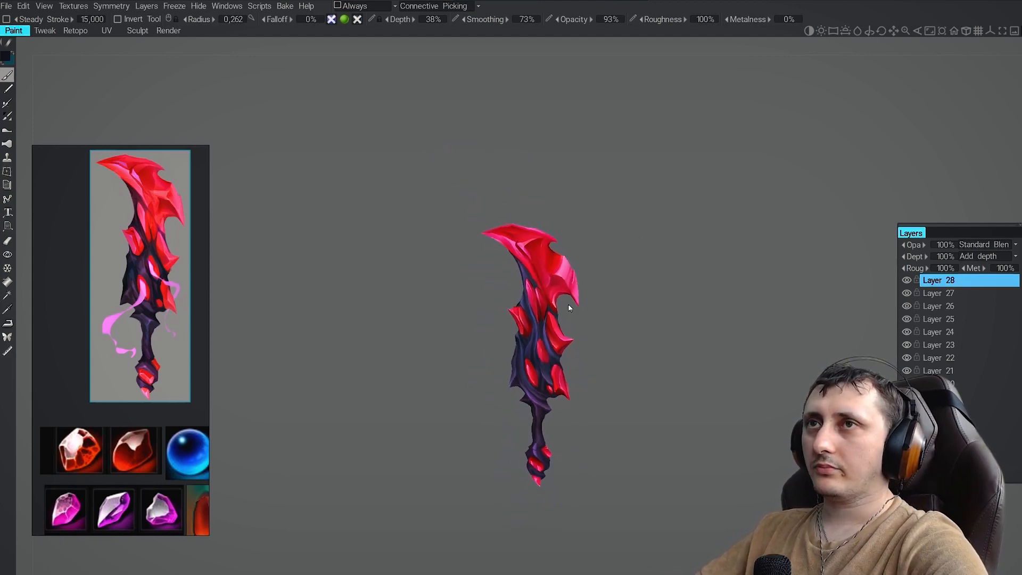
drag(569, 306, 636, 337)
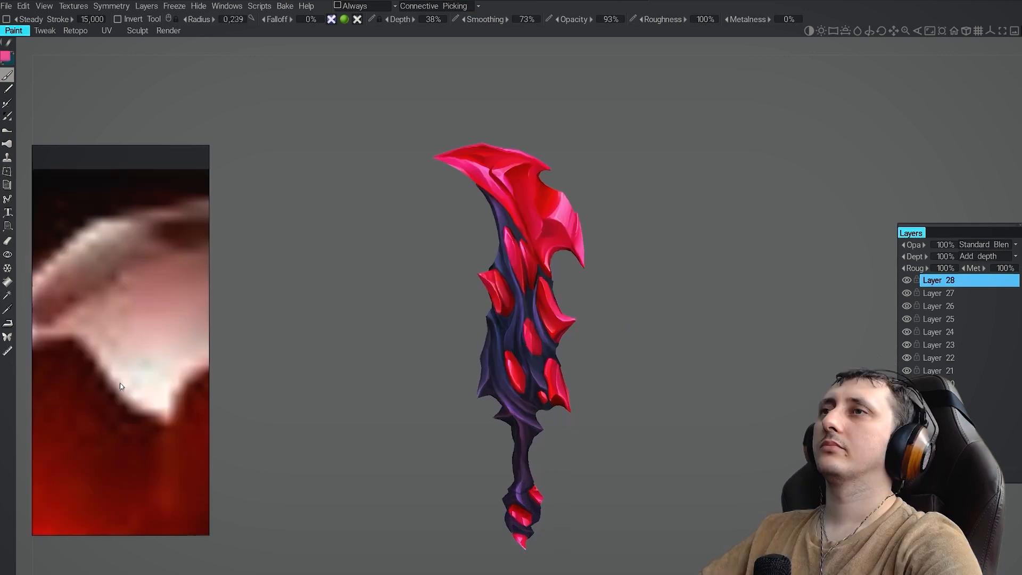
Study the highlights on the red, orange and purple gem references up close and compare them with the whole sword
scroll(122, 366, up, 2)
scroll(122, 366, down, 5)
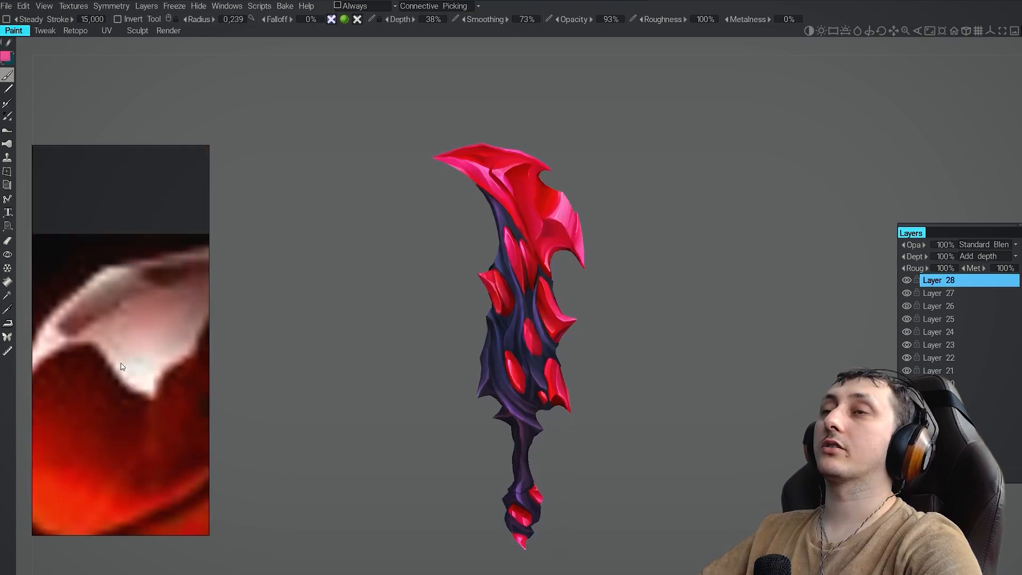
scroll(122, 364, down, 5)
scroll(122, 365, up, 5)
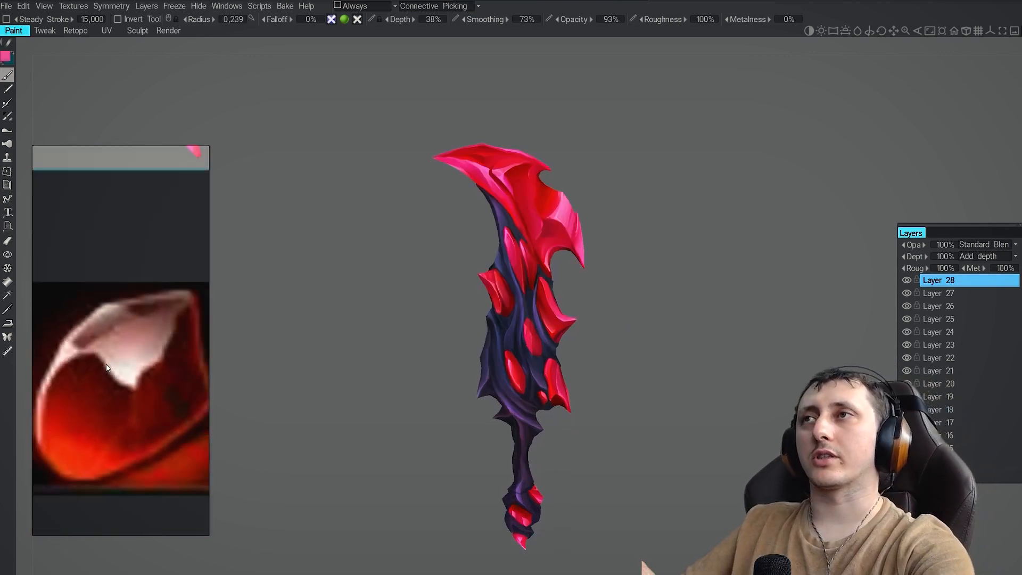
scroll(122, 365, down, 6)
middle_drag(45, 367, 93, 328)
scroll(119, 345, up, 6)
scroll(119, 346, down, 5)
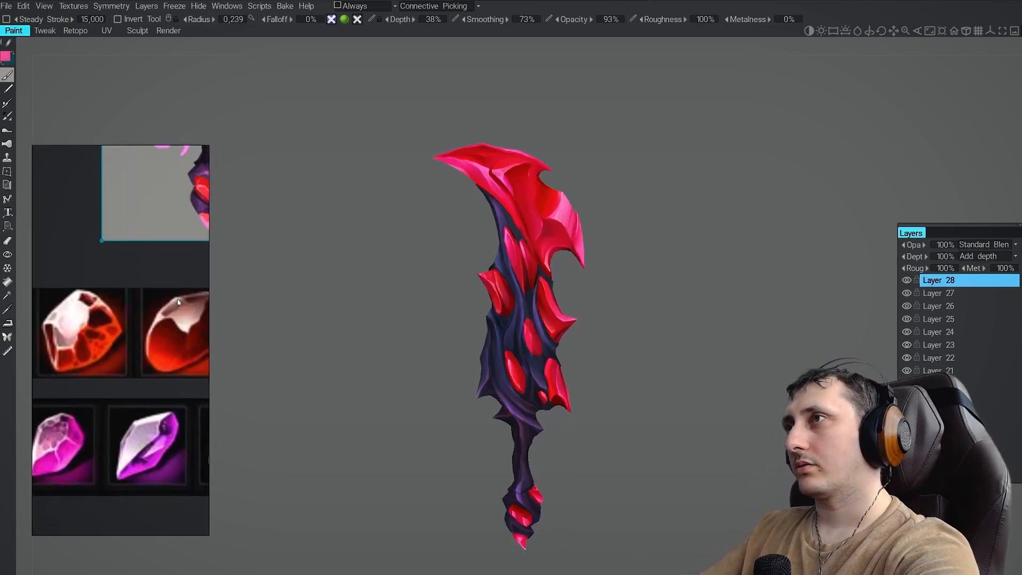
mouse_move(273, 329)
middle_down()
mouse_move(273, 286)
mouse_move(395, 260)
mouse_move(290, 320)
middle_up()
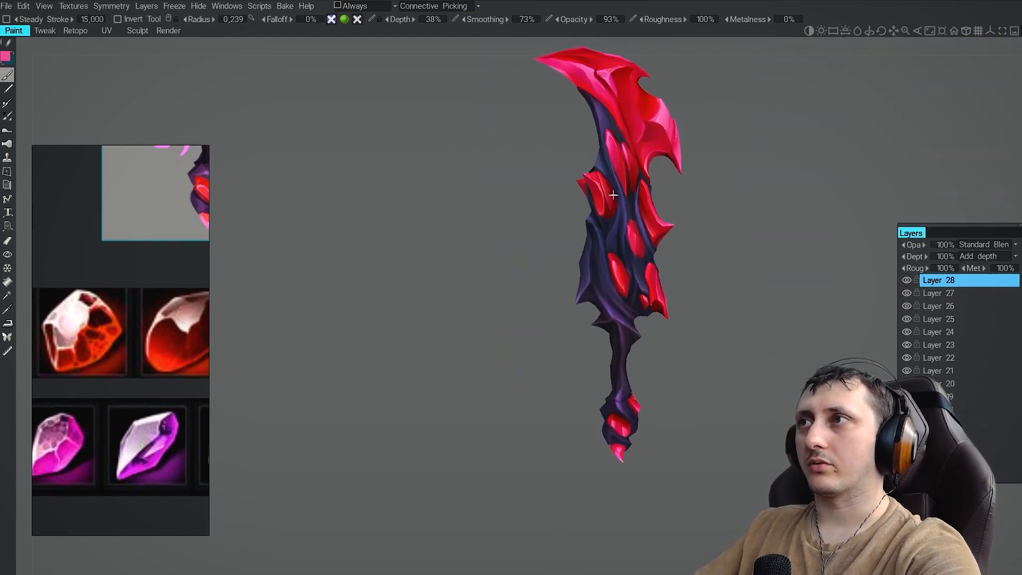
middle_drag(612, 194, 457, 259)
scroll(457, 259, down, 1)
scroll(486, 252, up, 2)
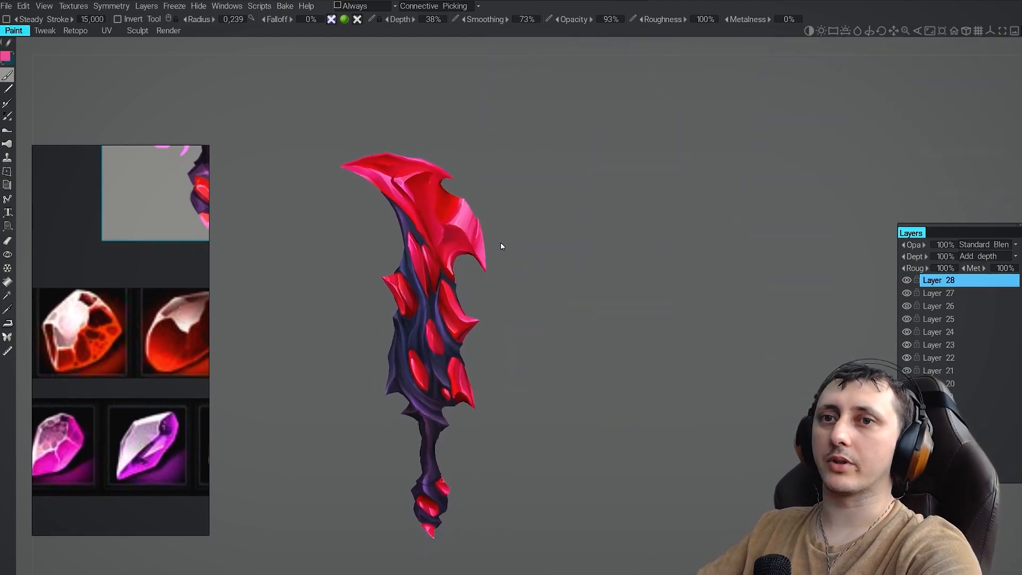
drag(549, 227, 608, 348)
drag(605, 142, 561, 59)
alt+drag(549, 238, 567, 227)
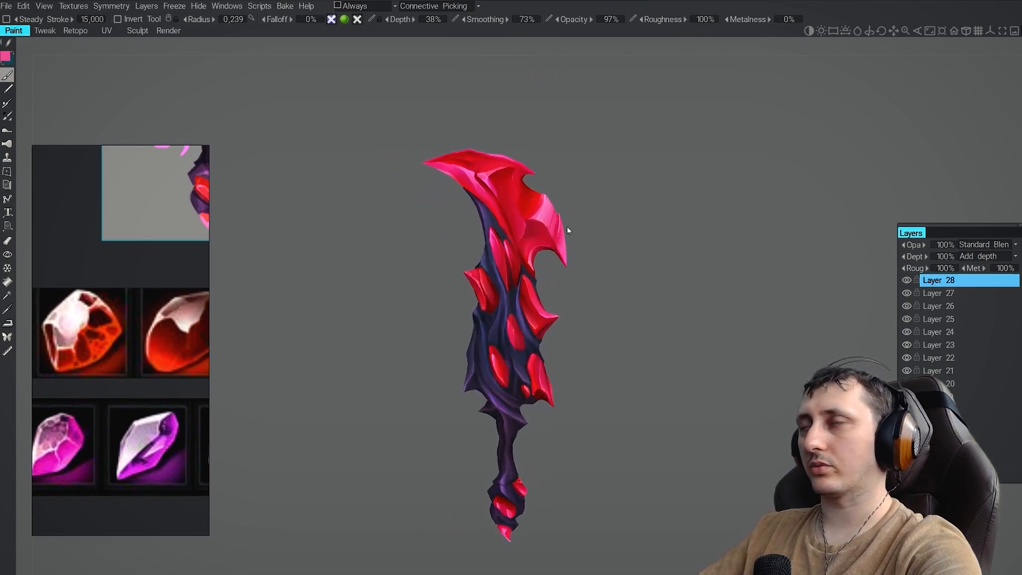
Examine the horizontal sword concept reference, focusing on the red glow around the crystals at the end of the handle
middle_drag(185, 392, 250, 384)
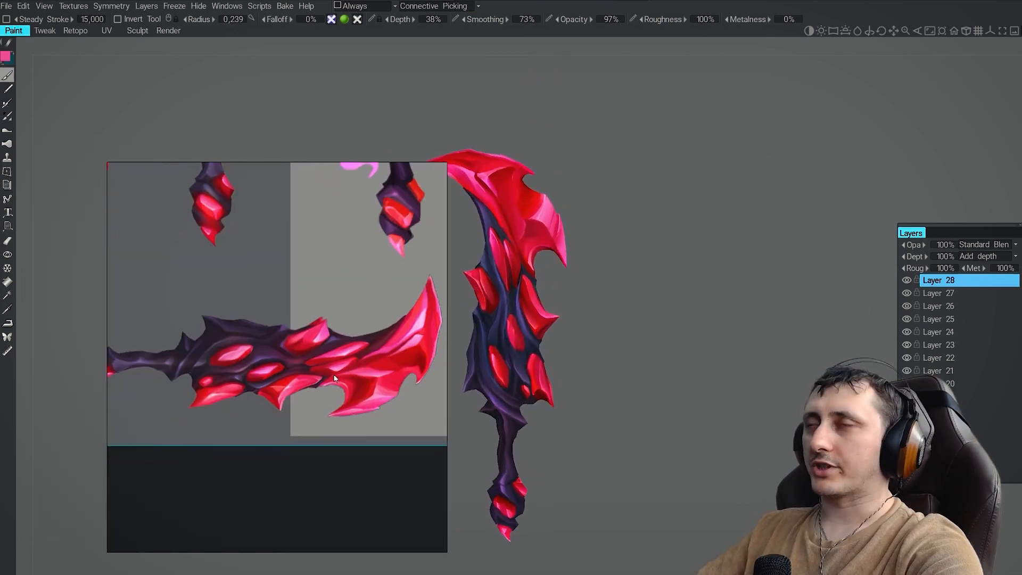
scroll(234, 386, up, 4)
scroll(238, 383, down, 4)
scroll(250, 384, up, 3)
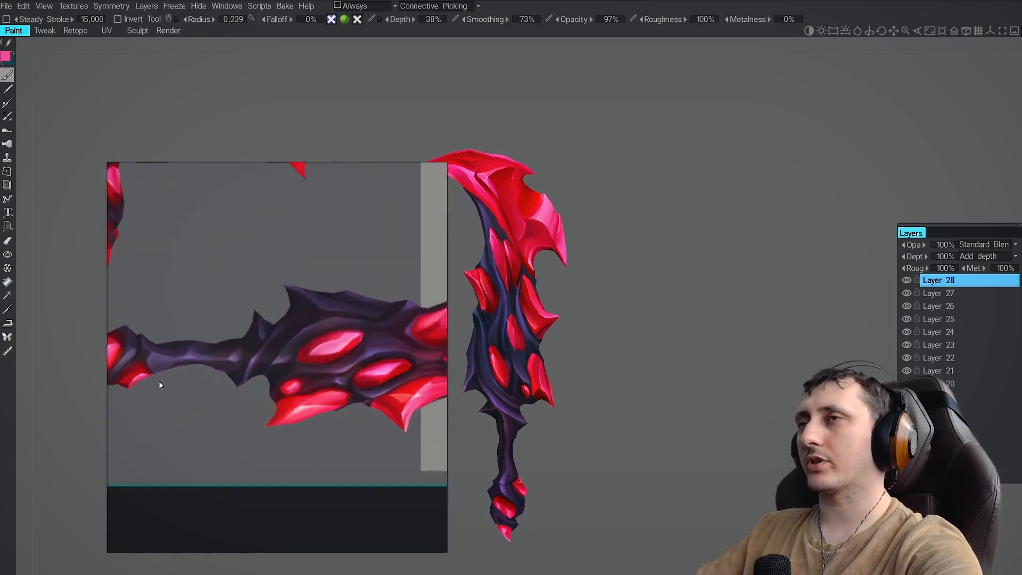
middle_drag(158, 381, 177, 360)
scroll(220, 370, down, 3)
scroll(254, 372, up, 3)
scroll(256, 372, down, 3)
scroll(140, 385, up, 3)
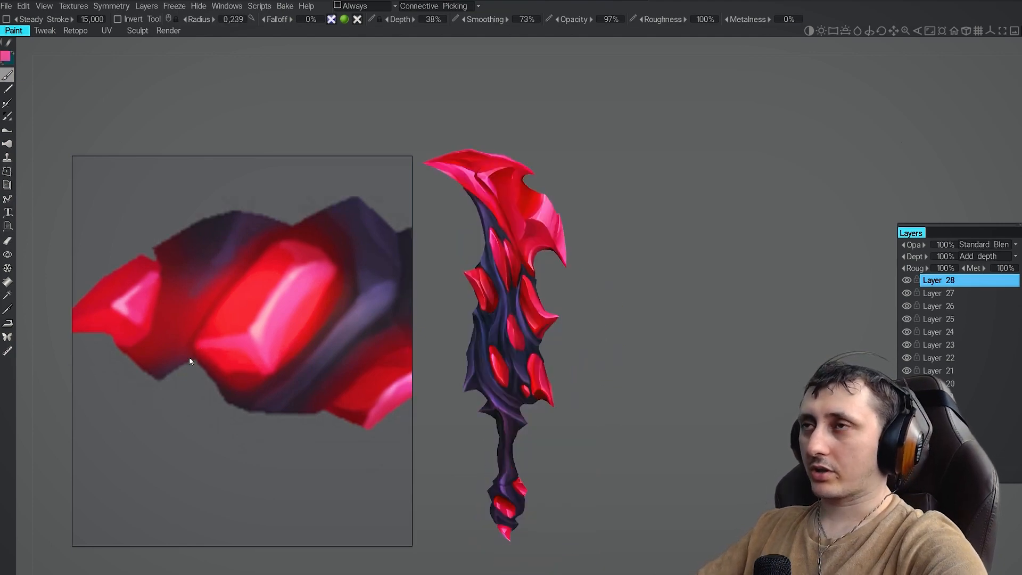
scroll(220, 379, up, 2)
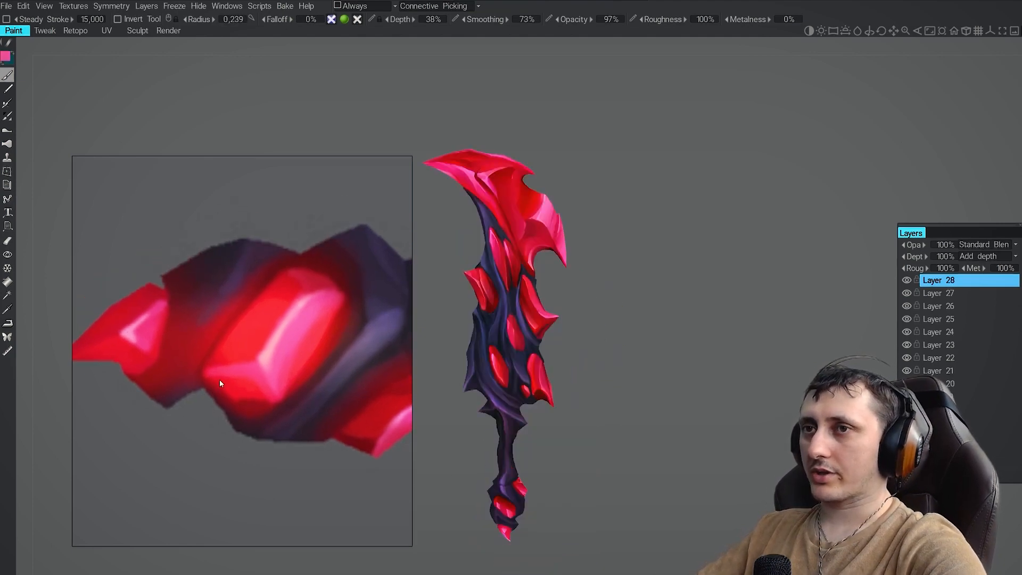
Add Layer 29 at the top of the stack and pick a crimson with hue 341, saturation 95% and lightness 76%
middle_drag(618, 363, 657, 268)
scroll(657, 269, up, 3)
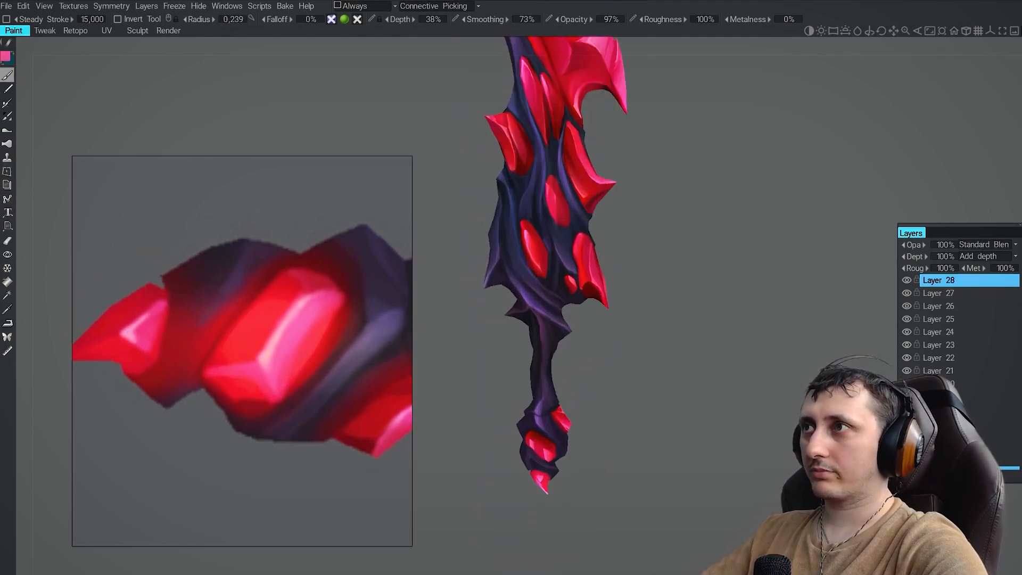
middle_drag(596, 324, 609, 252)
scroll(609, 253, up, 1)
key(v)
middle_drag(634, 418, 639, 282)
scroll(629, 299, up, 5)
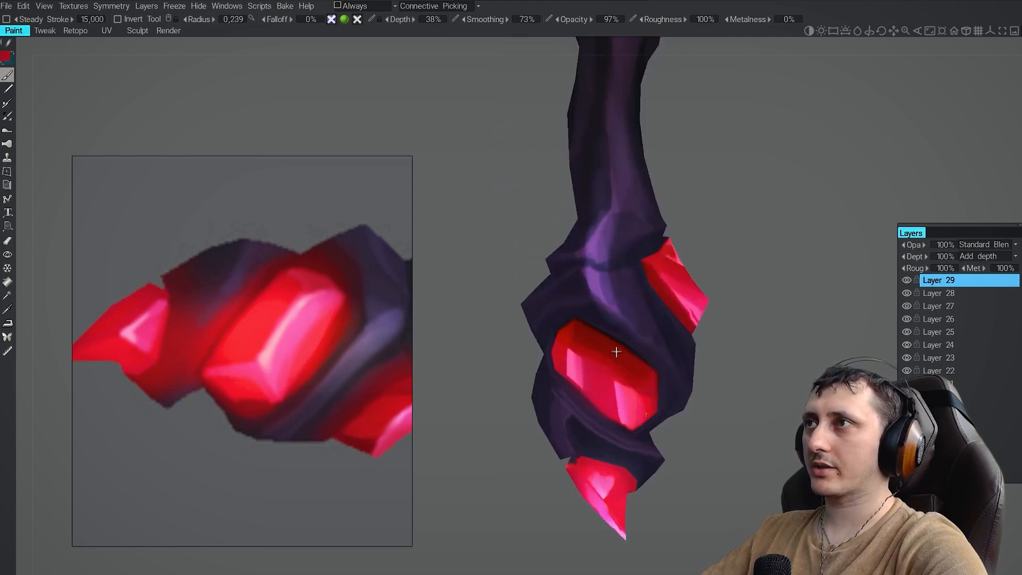
middle_drag(579, 308, 506, 233)
right_click(522, 323)
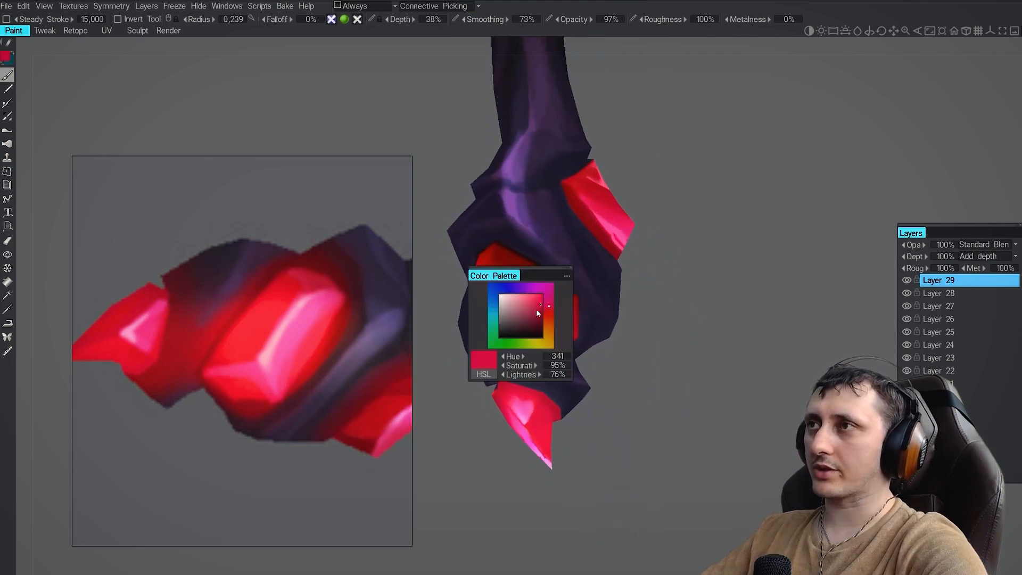
click(538, 309)
Set the blend mode of Layer 29 to Overlay for painting glow on the handle
scroll(692, 281, down, 2)
click(984, 244)
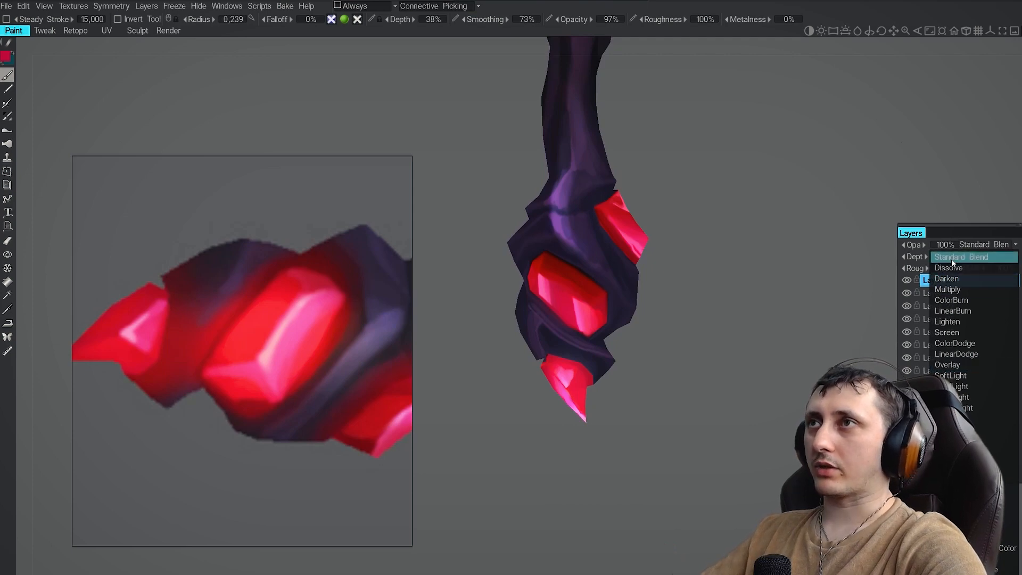
click(948, 364)
scroll(580, 343, up, 3)
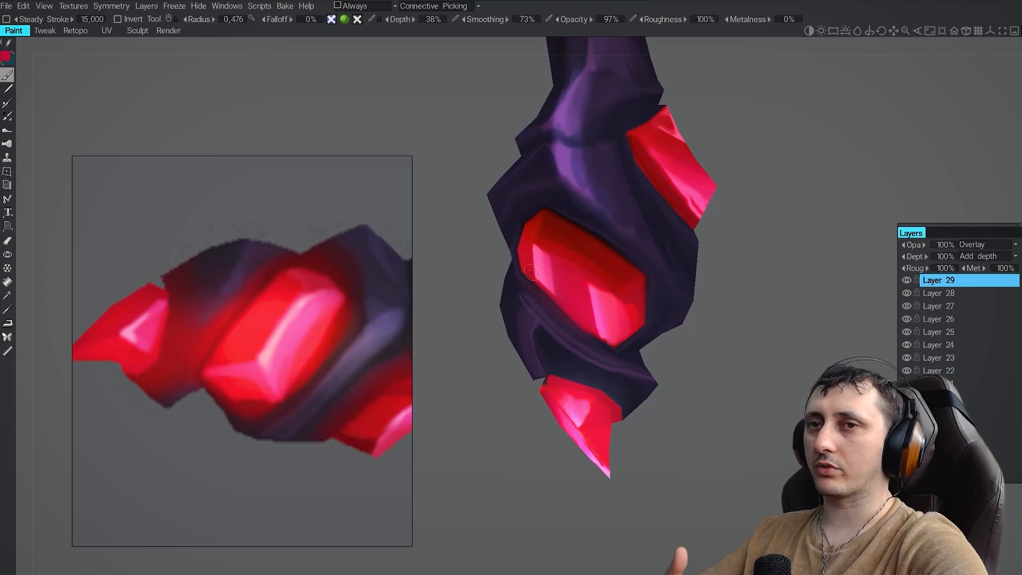
Brighten the crimson and paint a red glow on the dark body between the handle's central crystal and the pommel crystal
key(c)
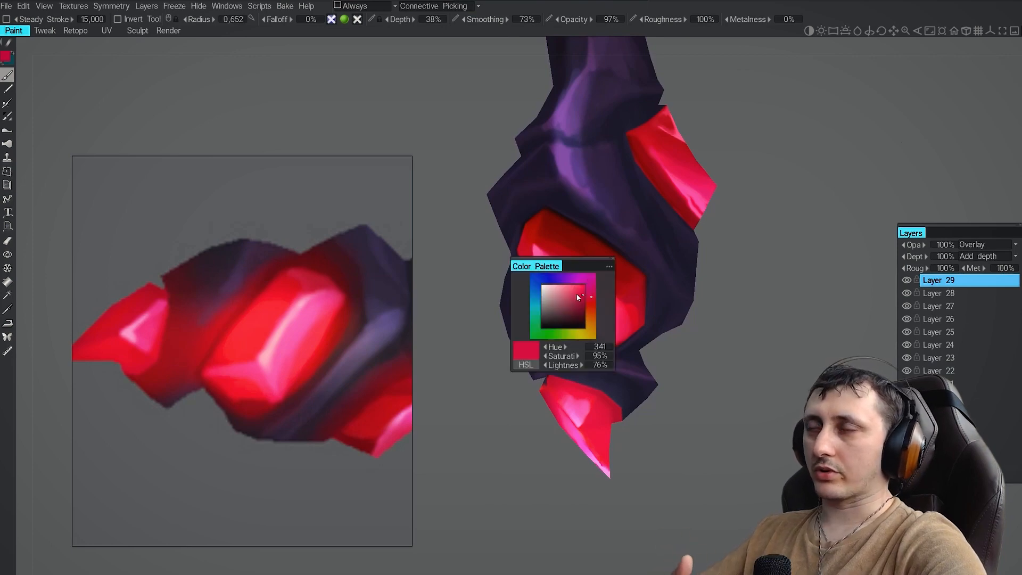
click(577, 292)
middle_drag(477, 307, 467, 283)
scroll(468, 283, up, 2)
right_drag(540, 263, 553, 276)
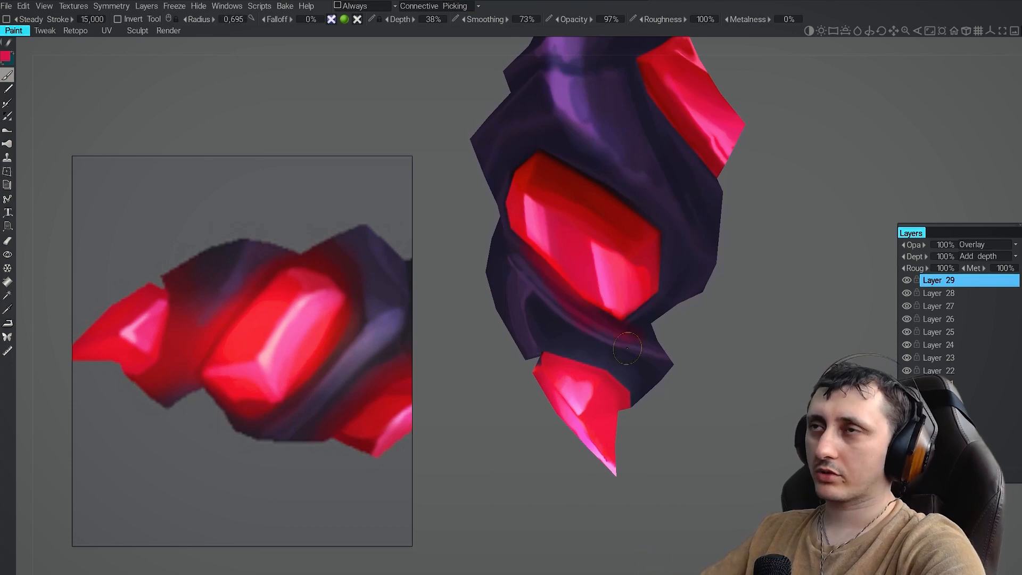
right_drag(615, 378, 572, 334)
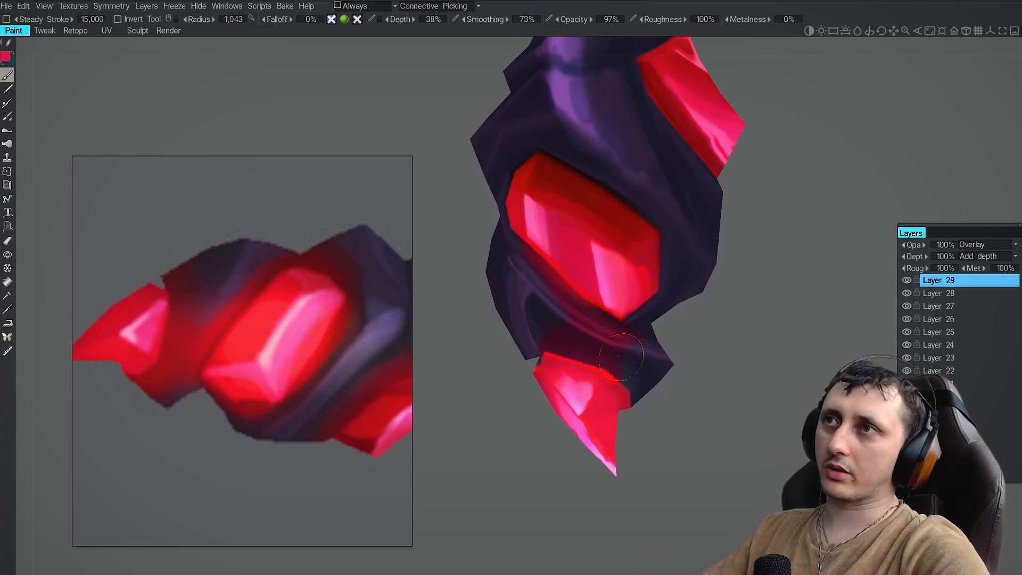
Refine the glow above the pommel crystal, alternating crimson brush strokes with a large Eraser to soften its edges
key(e)
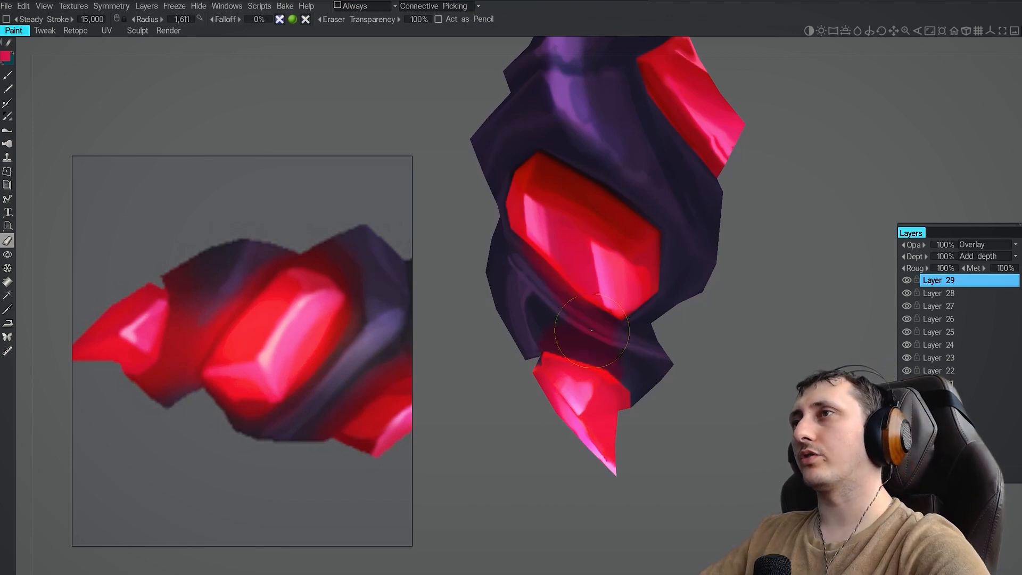
key(b)
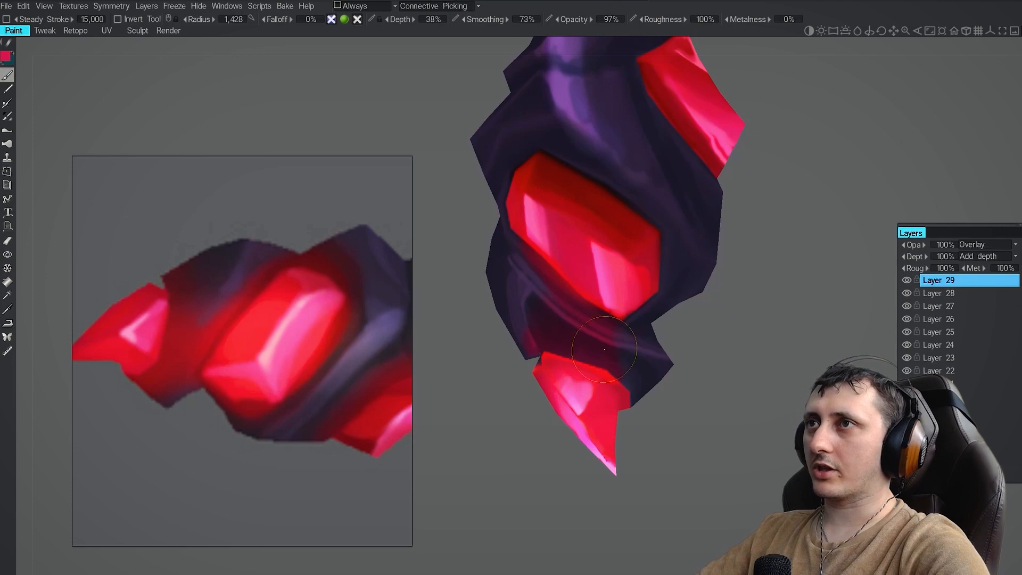
key(e)
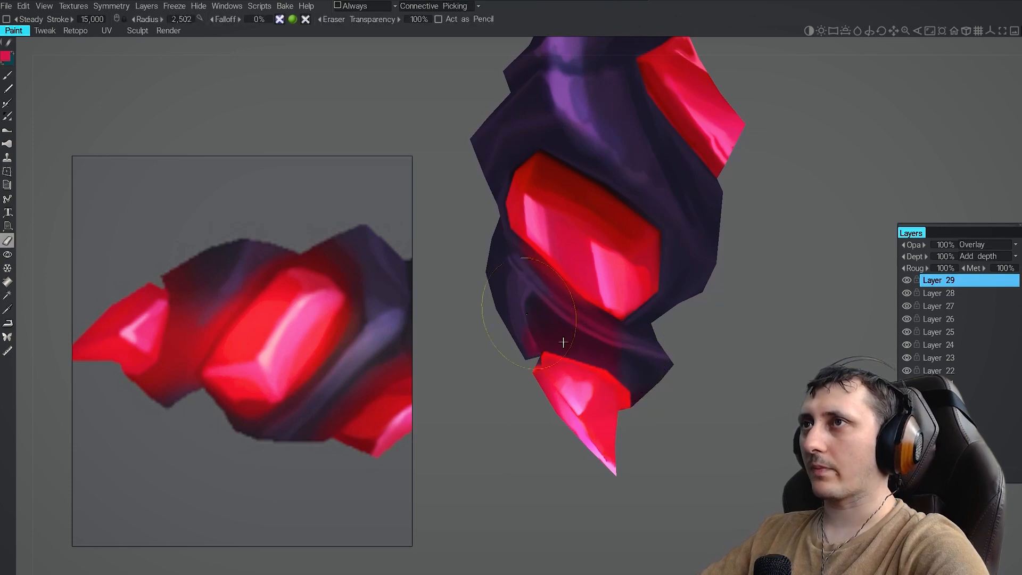
scroll(546, 316, down, 8)
scroll(543, 315, up, 4)
key(b)
key(e)
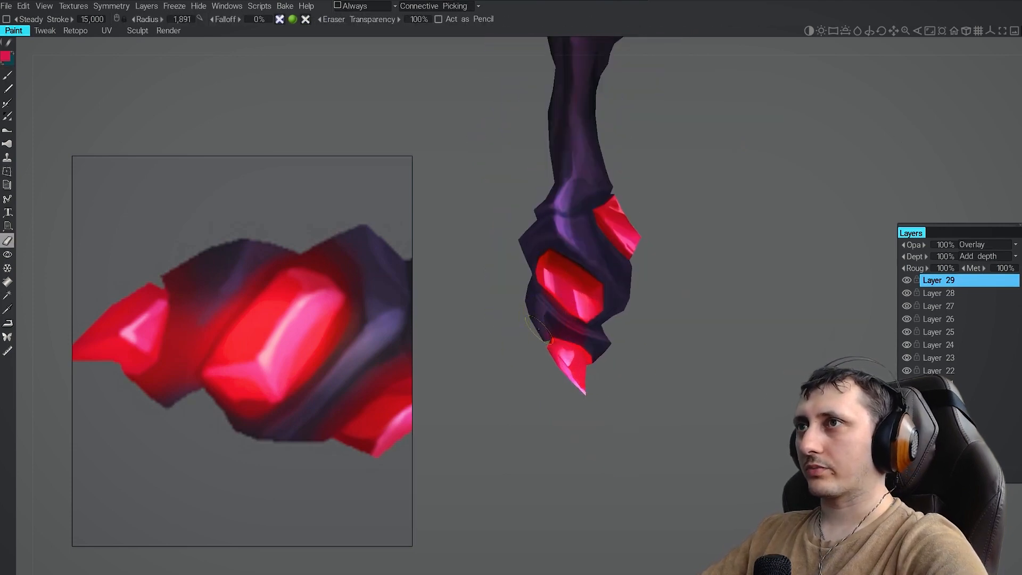
Paint a crimson glow on the dark body along the handle's side crystal and soften it with the Eraser
key(b)
scroll(559, 369, up, 3)
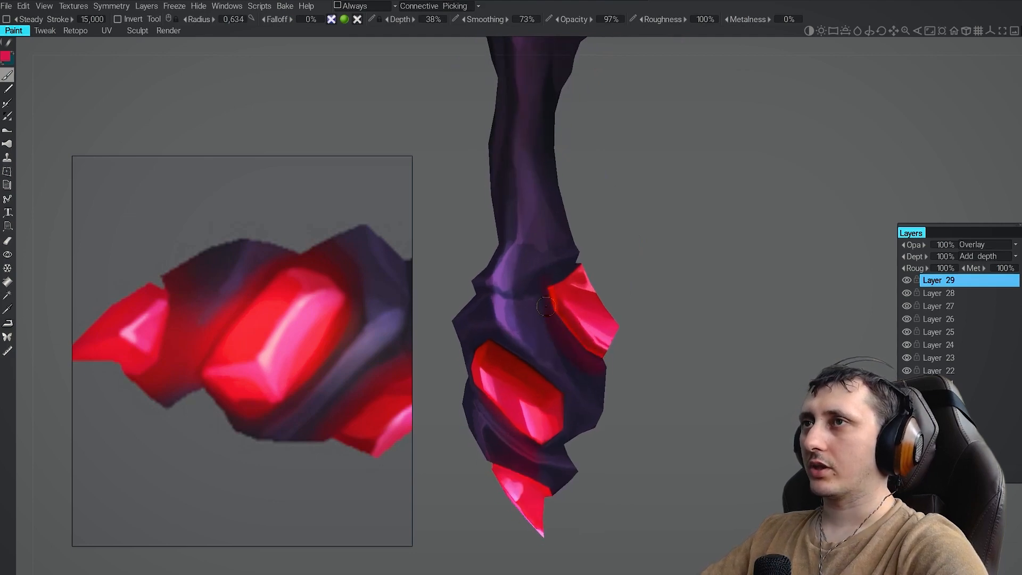
key(e)
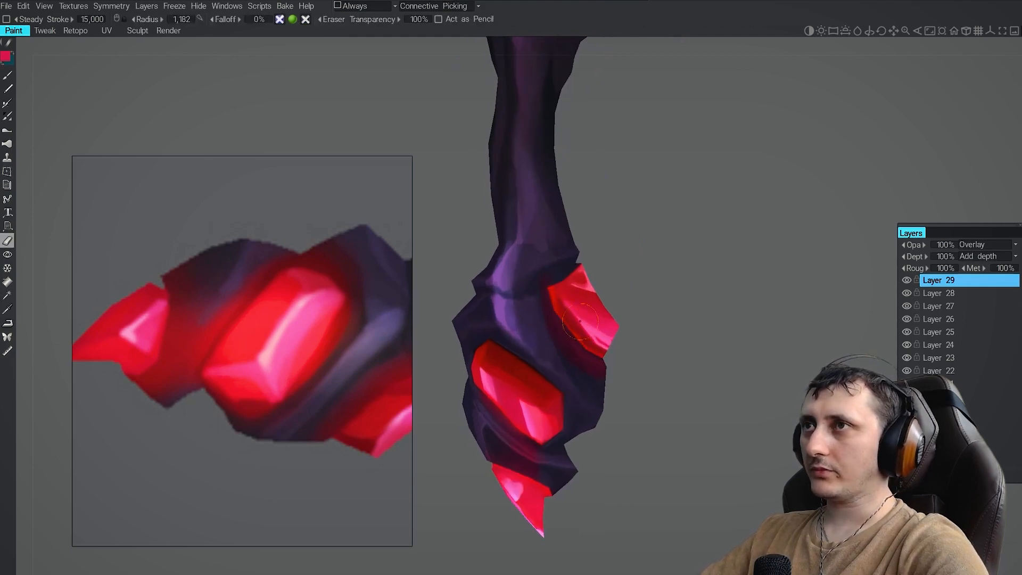
middle_drag(582, 321, 605, 238)
Paint a crimson glow along the upper edge of the handle's central crystal and erase the spill on the purple highlight
key(b)
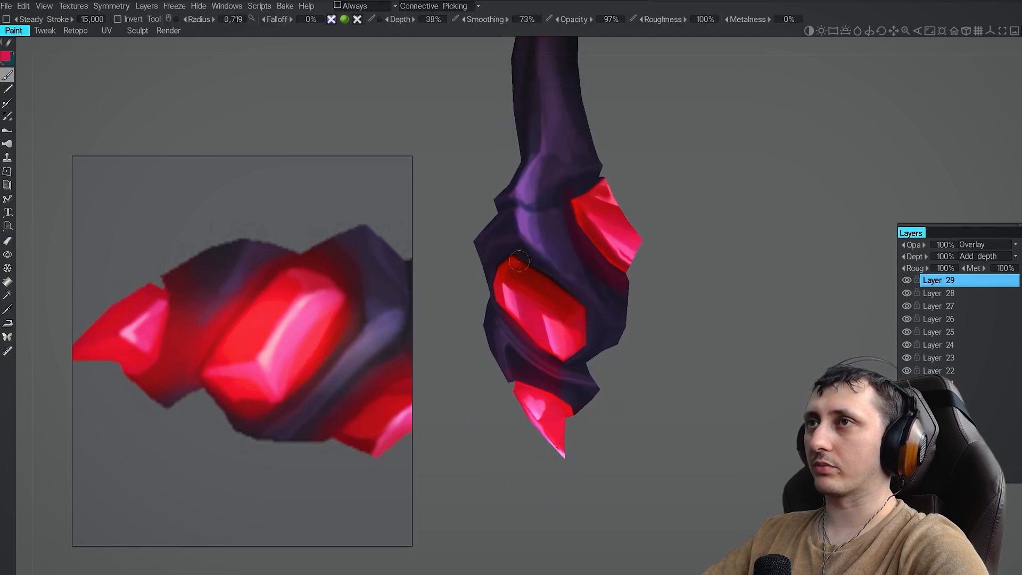
scroll(536, 273, up, 5)
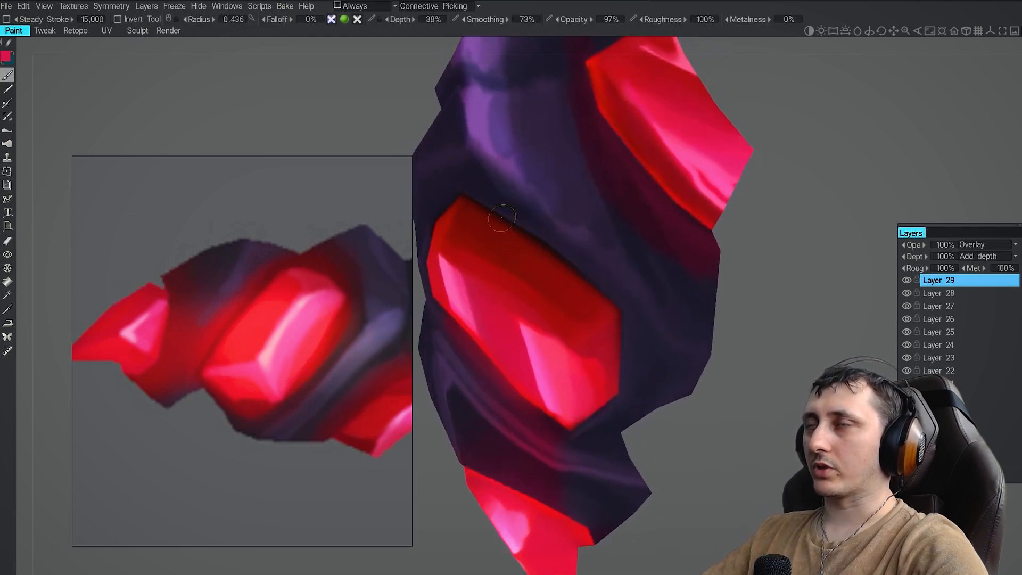
mouse_move(526, 233)
mouse_down()
mouse_move(607, 306)
mouse_move(611, 269)
mouse_up()
alt+drag(594, 312, 563, 273)
key(e)
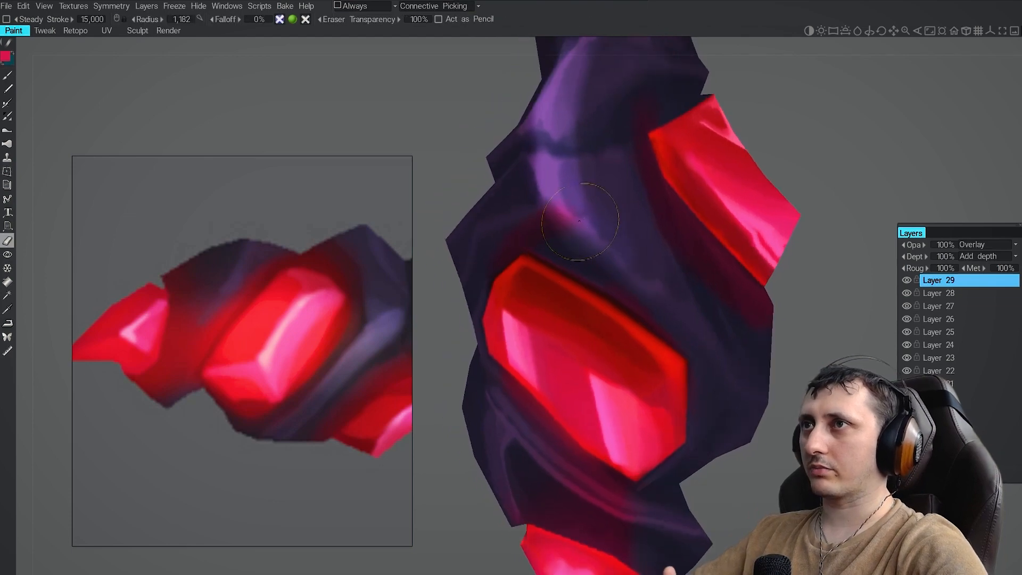
alt+drag(675, 382, 622, 322)
mouse_move(550, 280)
alt+mouse_down()
mouse_move(516, 238)
mouse_move(507, 246)
mouse_move(559, 288)
alt+mouse_up()
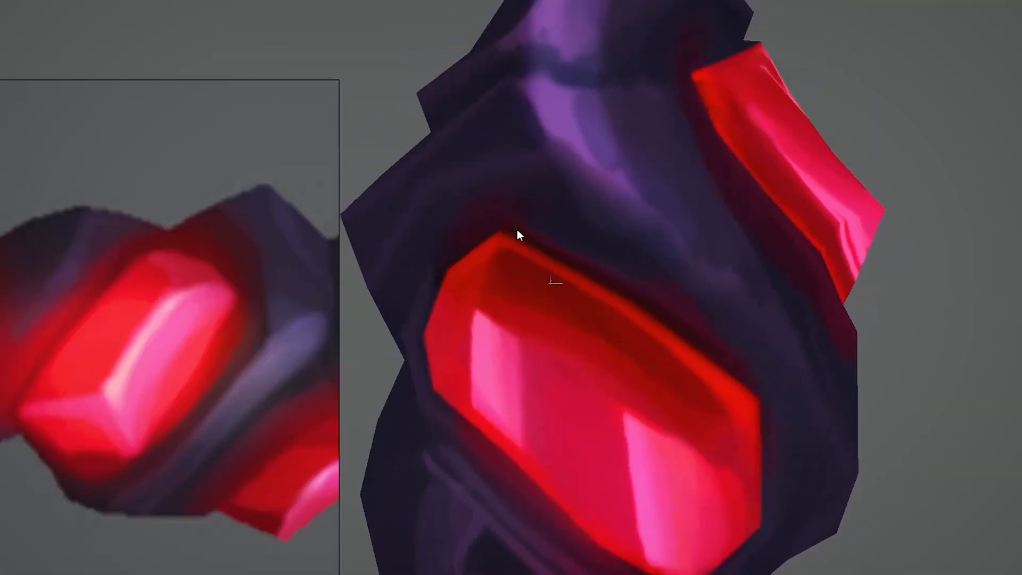
Paint a crimson glow on the dark body along the edges of the lower blade's crystals
alt+drag(518, 231, 598, 273)
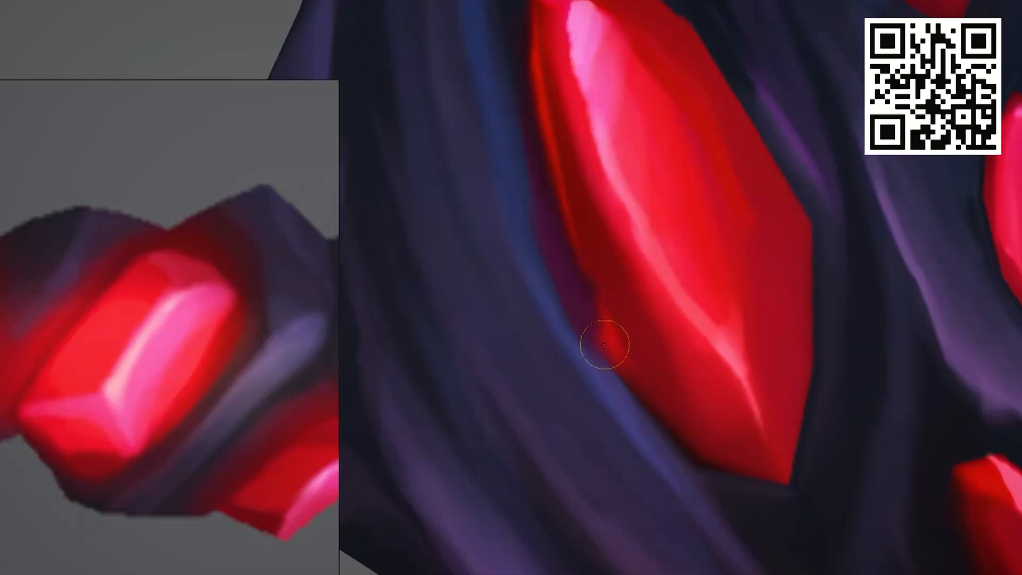
scroll(605, 342, down, 5)
scroll(546, 278, up, 3)
alt+drag(547, 278, 639, 402)
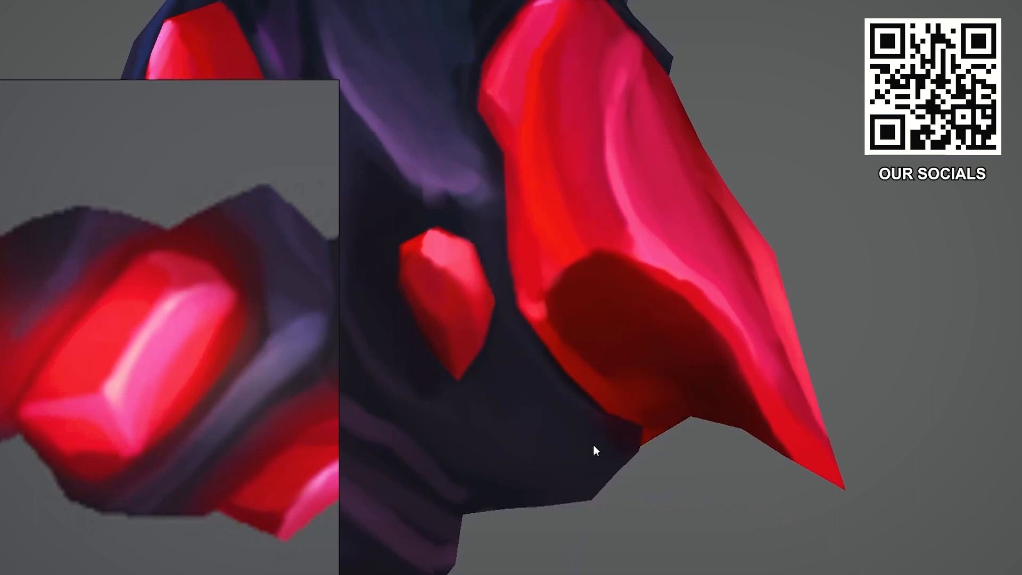
alt+drag(593, 445, 511, 373)
mouse_move(512, 373)
alt+mouse_down()
mouse_move(544, 391)
mouse_move(497, 338)
mouse_move(552, 293)
mouse_move(544, 60)
mouse_move(548, 235)
alt+mouse_up()
alt+middle_drag(548, 235, 582, 75)
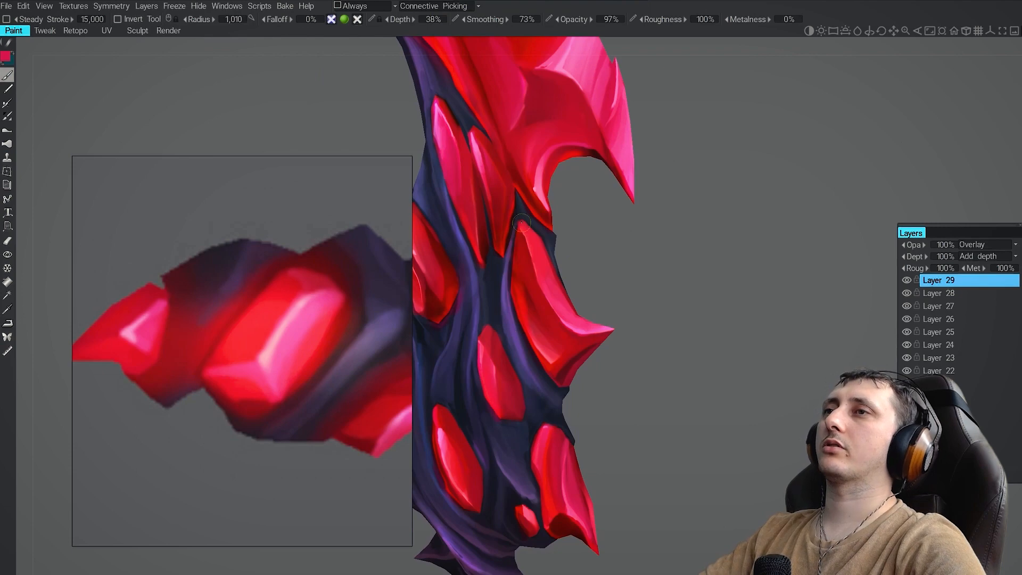
Examine the red crystal glow across the blade and the handle, both in close-up and with the whole sword in view
key(e)
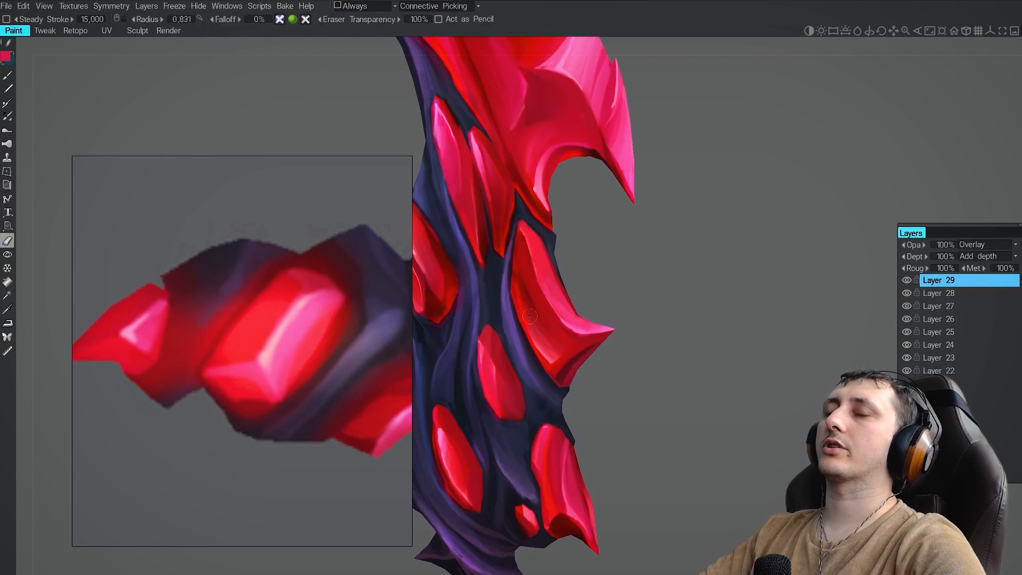
alt+middle_drag(514, 254, 532, 309)
key(b)
right_drag(506, 307, 523, 308)
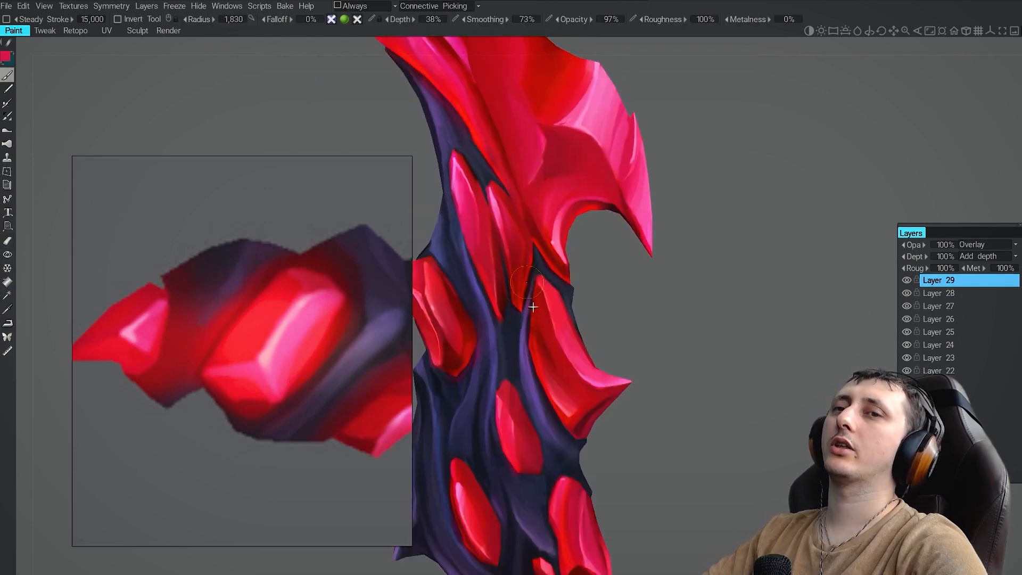
scroll(527, 320, down, 5)
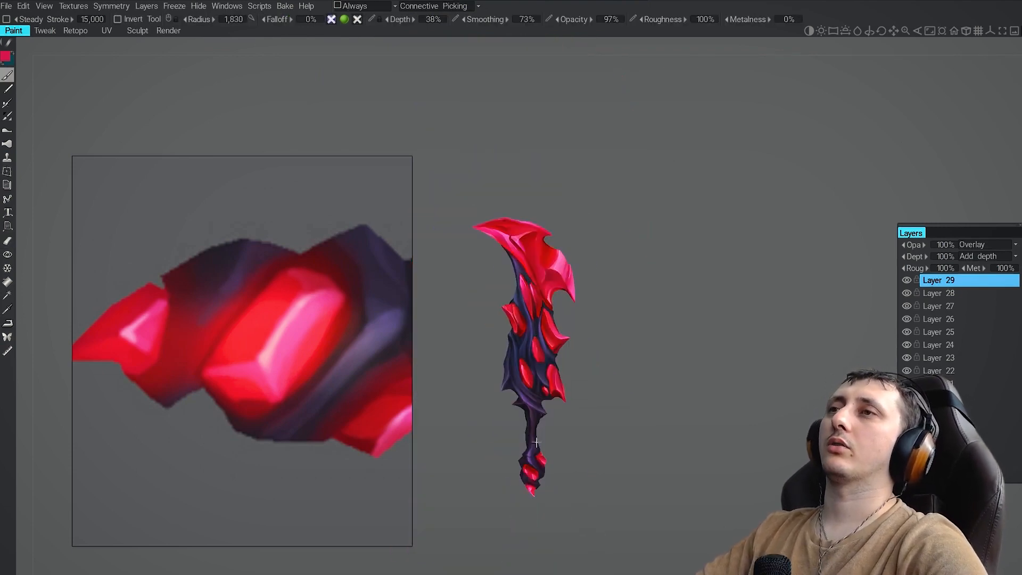
scroll(536, 442, up, 10)
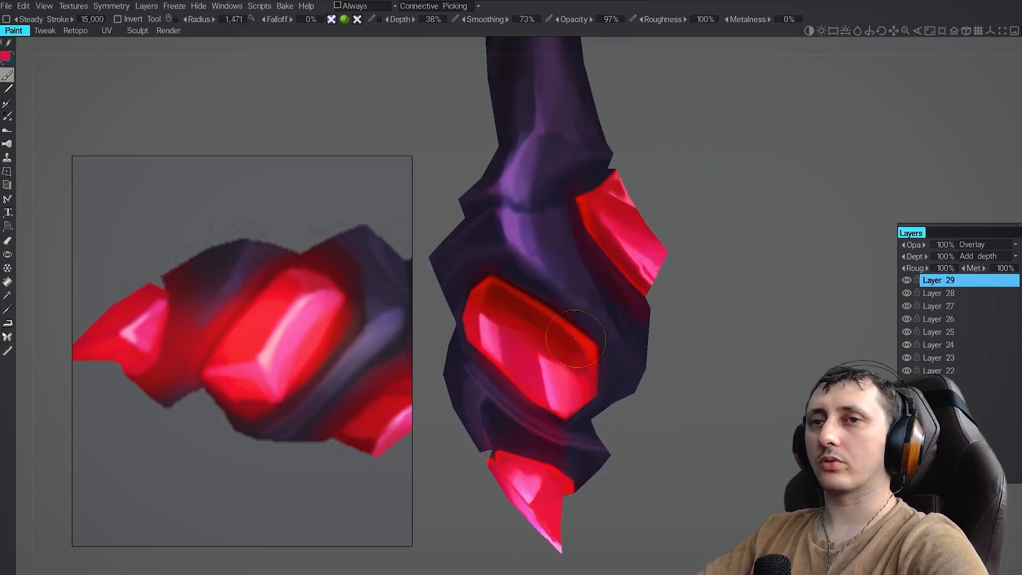
alt+middle_drag(590, 329, 593, 272)
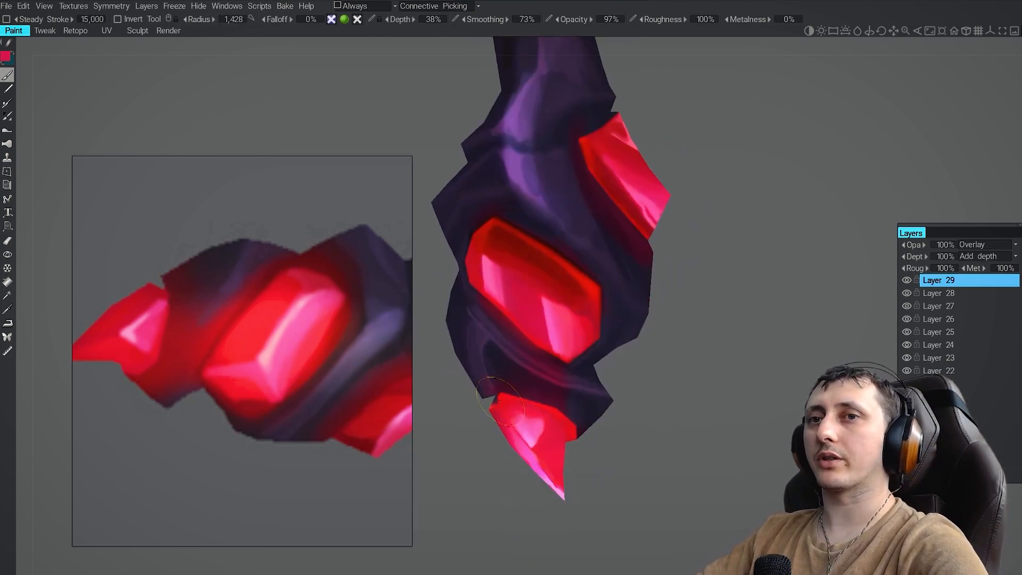
scroll(524, 363, down, 3)
scroll(531, 336, down, 3)
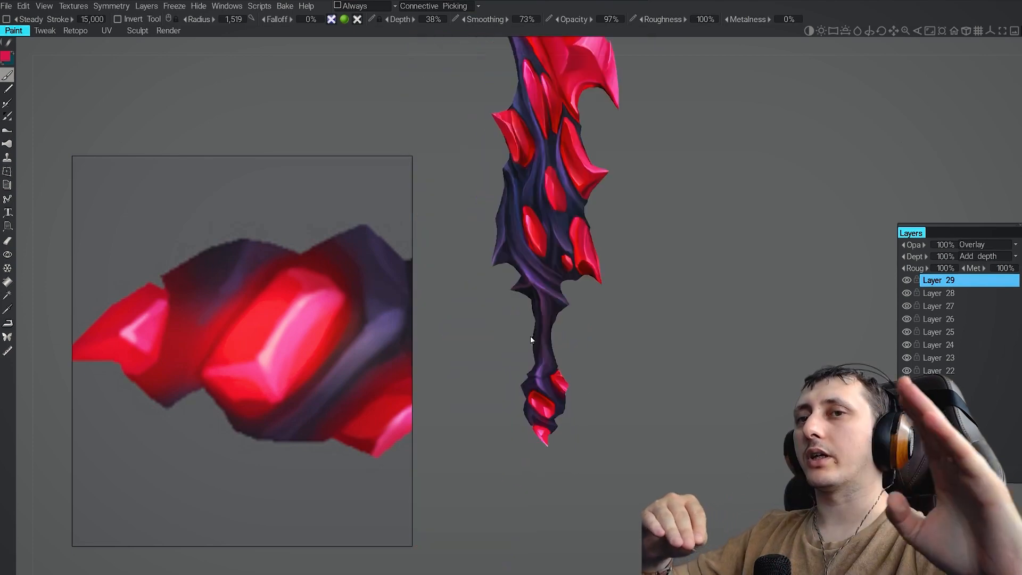
scroll(530, 337, down, 3)
alt+middle_drag(531, 340, 541, 406)
scroll(540, 403, up, 1)
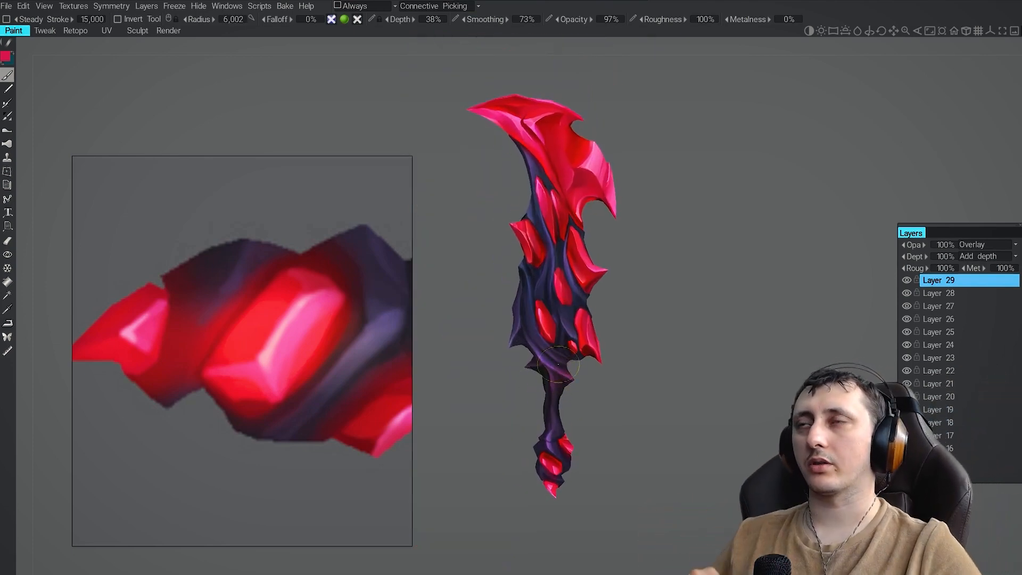
Tint the guard spikes and the lower tip of the blade's dark body crimson with a large brush, softening with the Eraser
right_drag(558, 364, 541, 365)
alt+drag(558, 365, 557, 368)
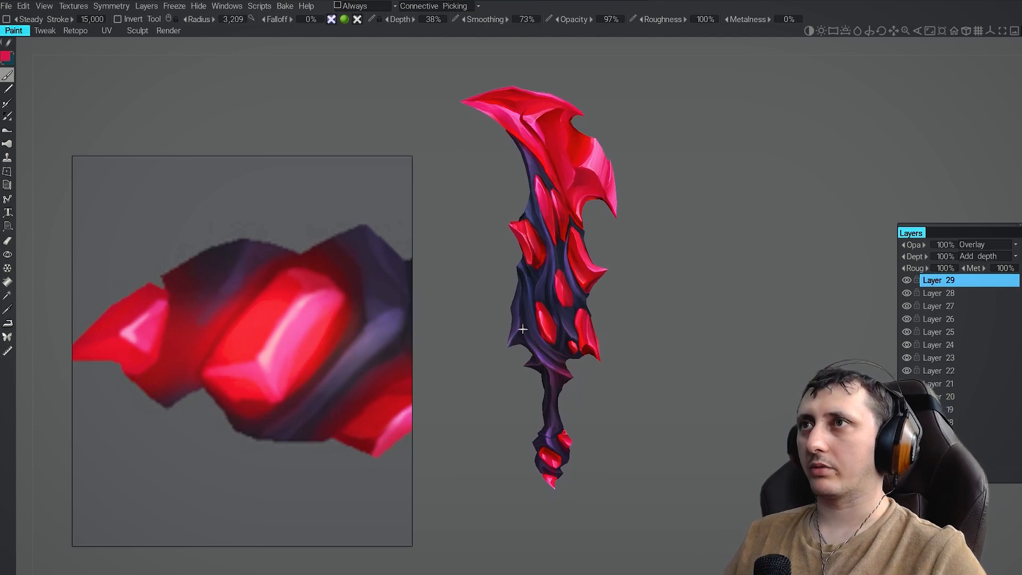
scroll(522, 329, up, 2)
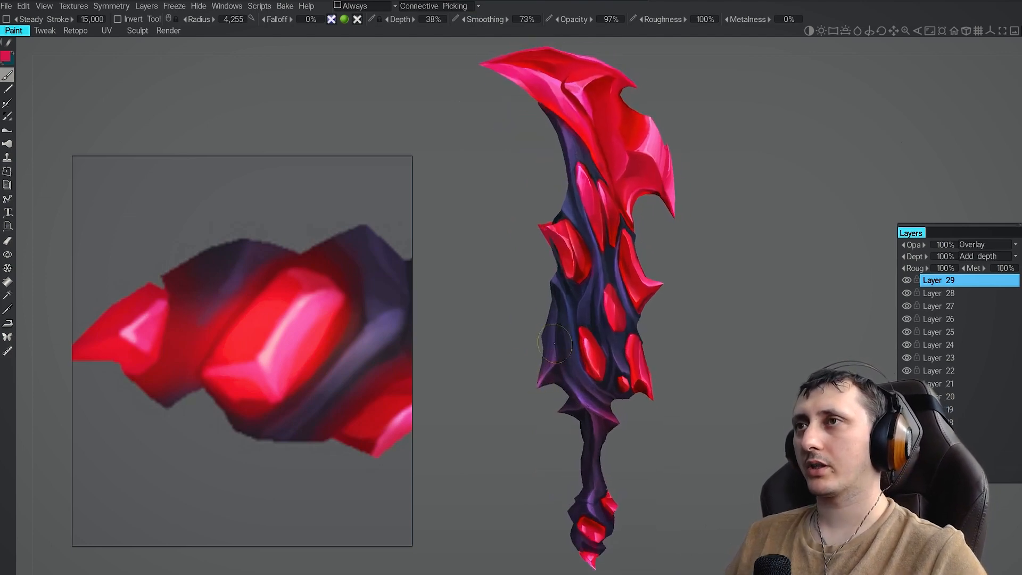
mouse_move(555, 344)
alt+mouse_down()
mouse_move(551, 376)
mouse_move(568, 311)
alt+mouse_up()
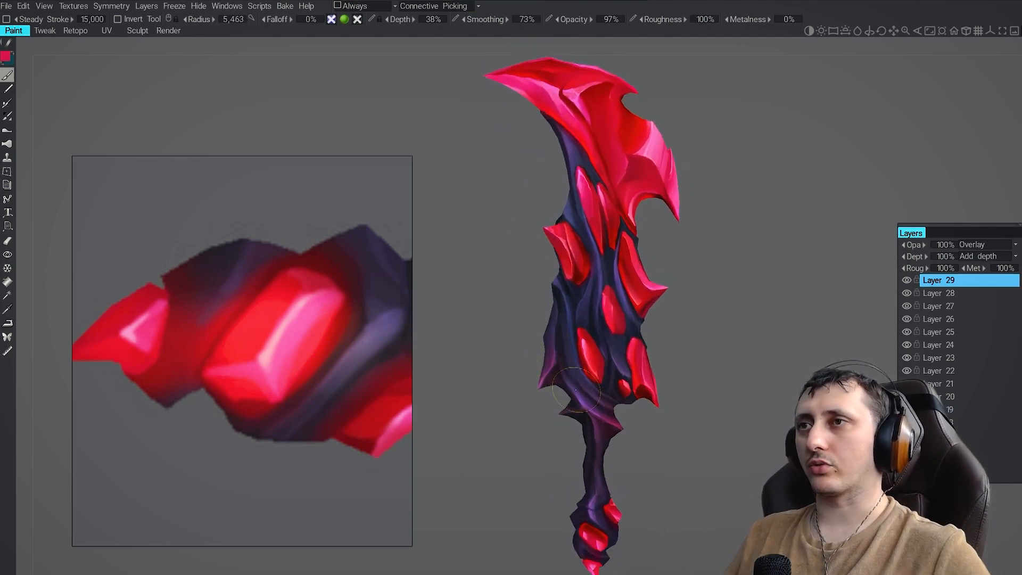
key(e)
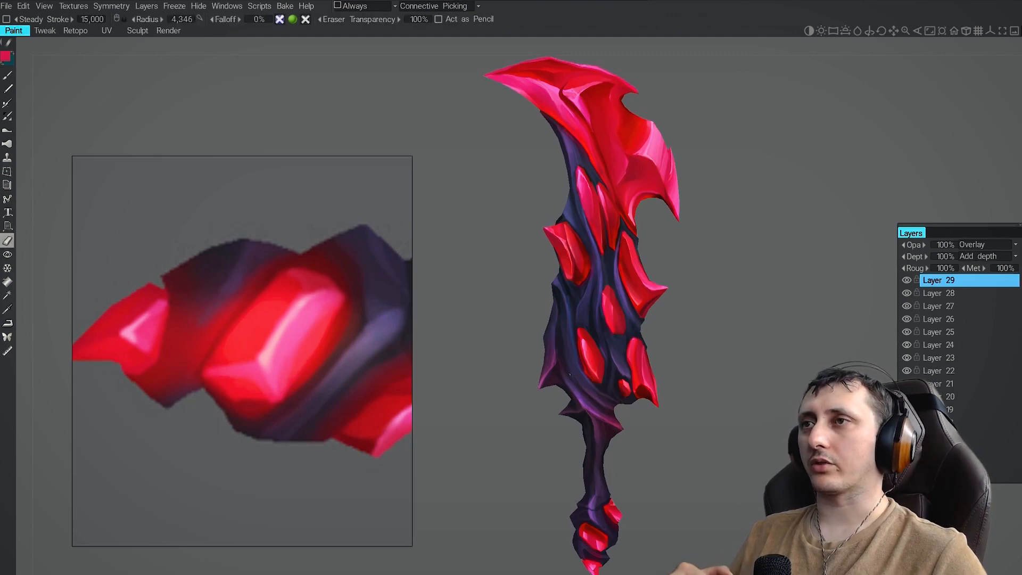
key(b)
alt+drag(557, 311, 545, 350)
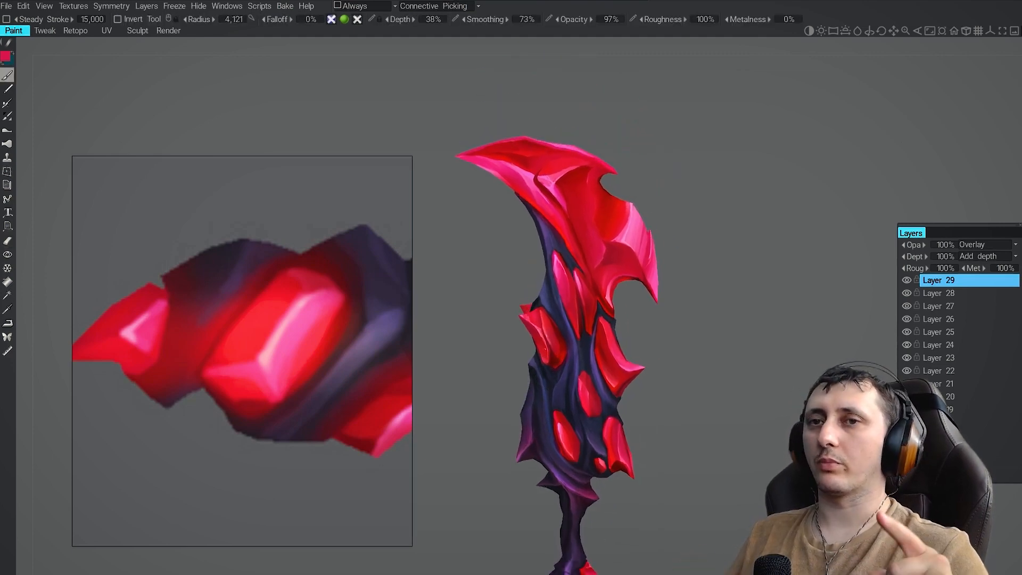
right_drag(548, 367, 539, 367)
alt+middle_drag(539, 368, 540, 224)
alt+right_drag(539, 224, 532, 294)
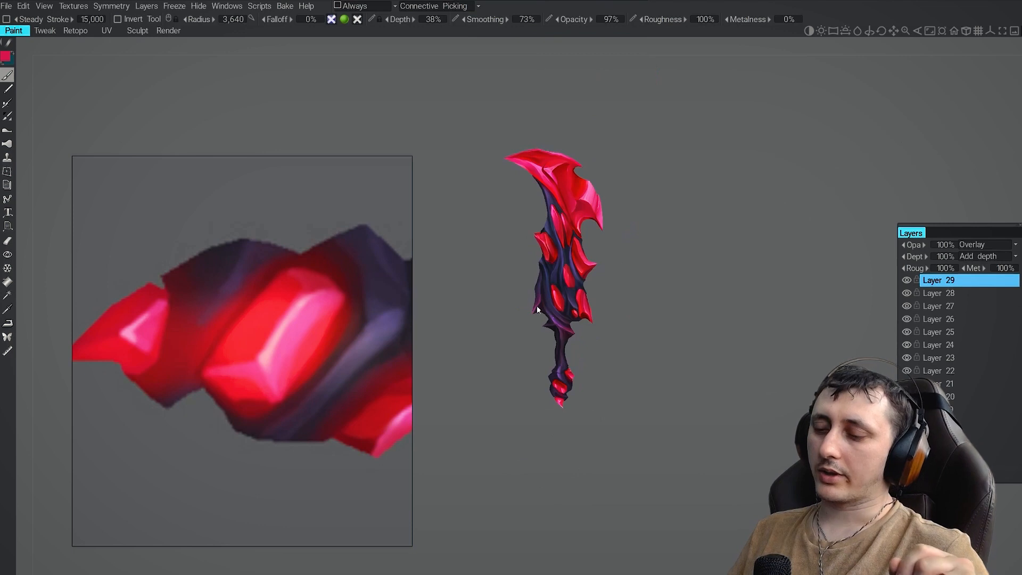
Extend the crimson tint over the guard and down the dark grip, alternating brush and Eraser strokes
alt+middle_drag(537, 309, 527, 335)
alt+right_drag(527, 336, 529, 364)
alt+middle_drag(529, 365, 527, 318)
alt+right_drag(527, 318, 536, 434)
alt+middle_drag(528, 422, 530, 395)
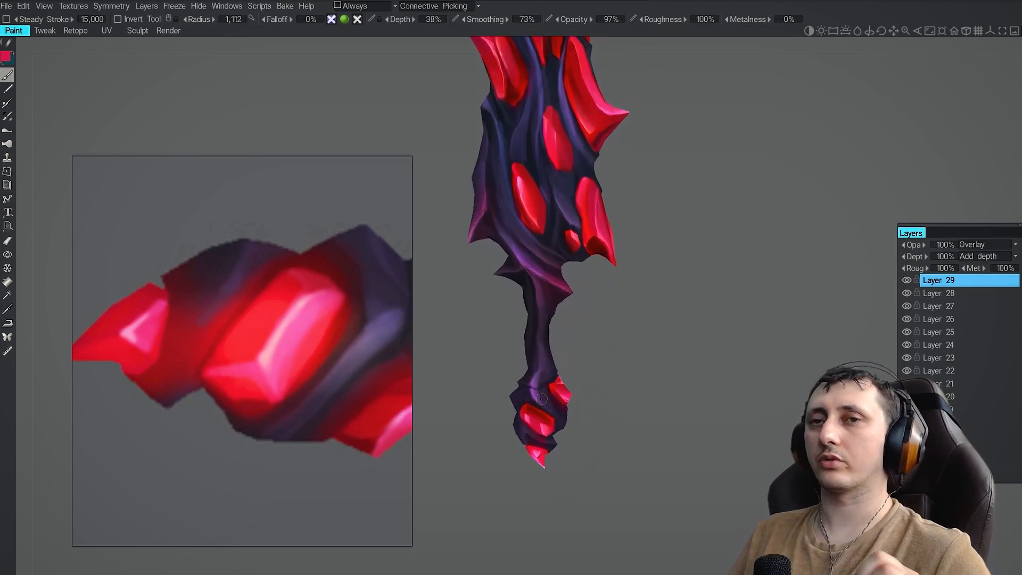
key(e)
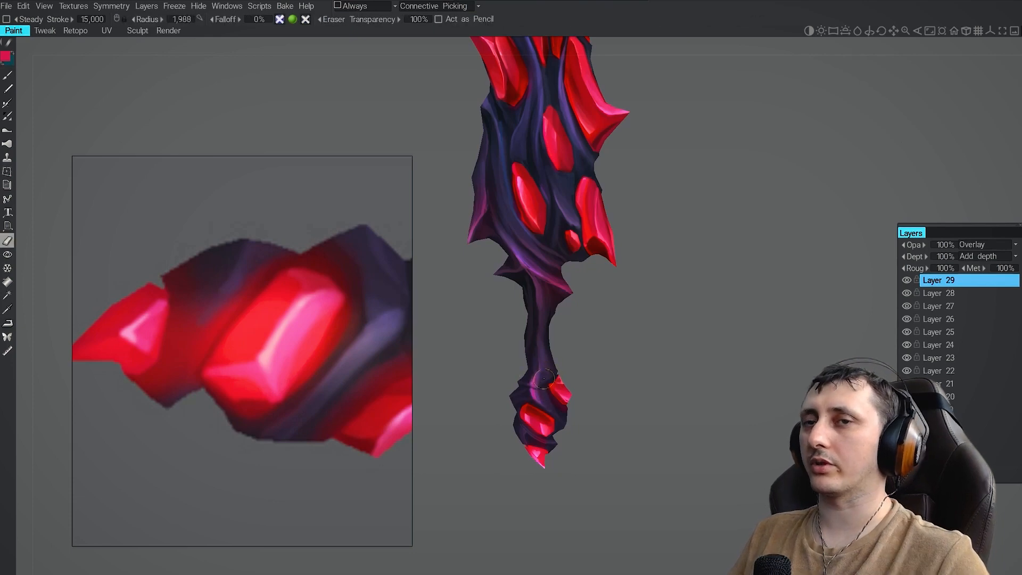
alt+middle_drag(540, 407, 538, 386)
alt+right_drag(539, 386, 540, 396)
key(b)
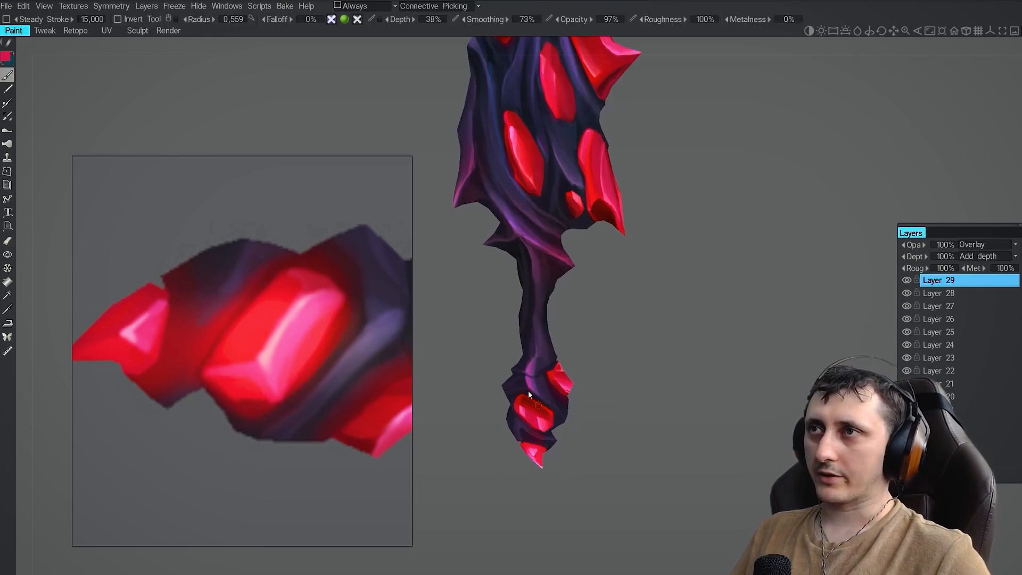
alt+middle_drag(529, 393, 531, 471)
alt+right_drag(531, 471, 530, 453)
alt+middle_drag(530, 452, 538, 501)
alt+right_drag(539, 501, 539, 521)
Blend the crimson tint into the lower blade's outer edge and spike, alternating between the Eraser and a large brush
key(e)
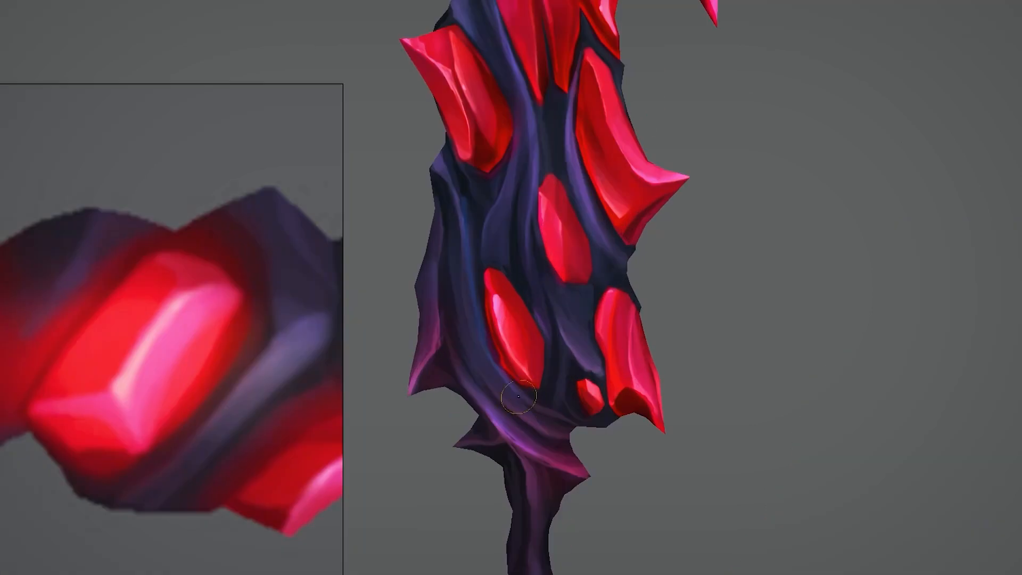
alt+middle_drag(519, 391, 520, 479)
alt+drag(519, 479, 471, 356)
alt+drag(436, 399, 446, 403)
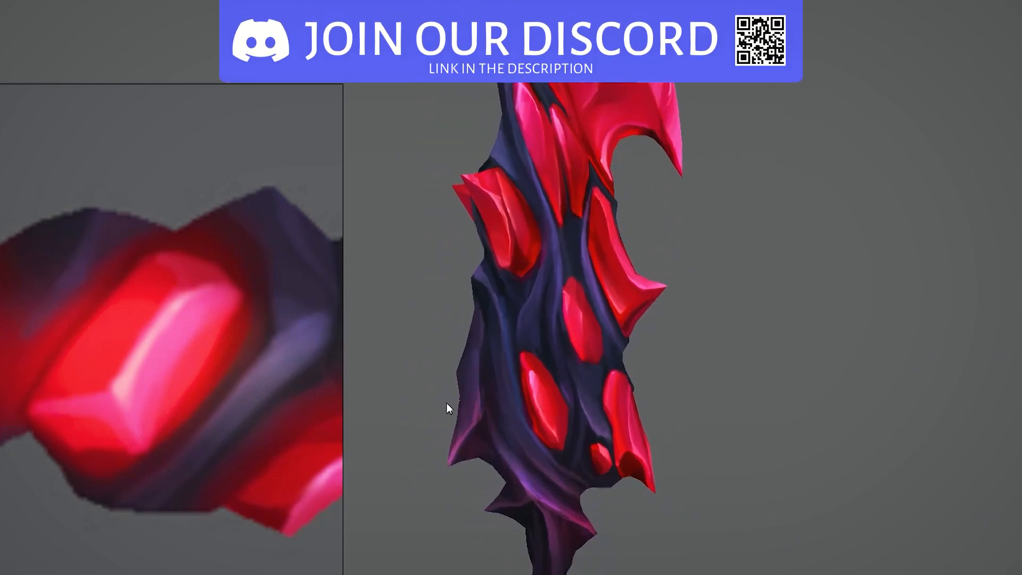
alt+middle_drag(500, 180, 511, 306)
alt+right_drag(524, 200, 513, 266)
alt+middle_drag(593, 506, 581, 390)
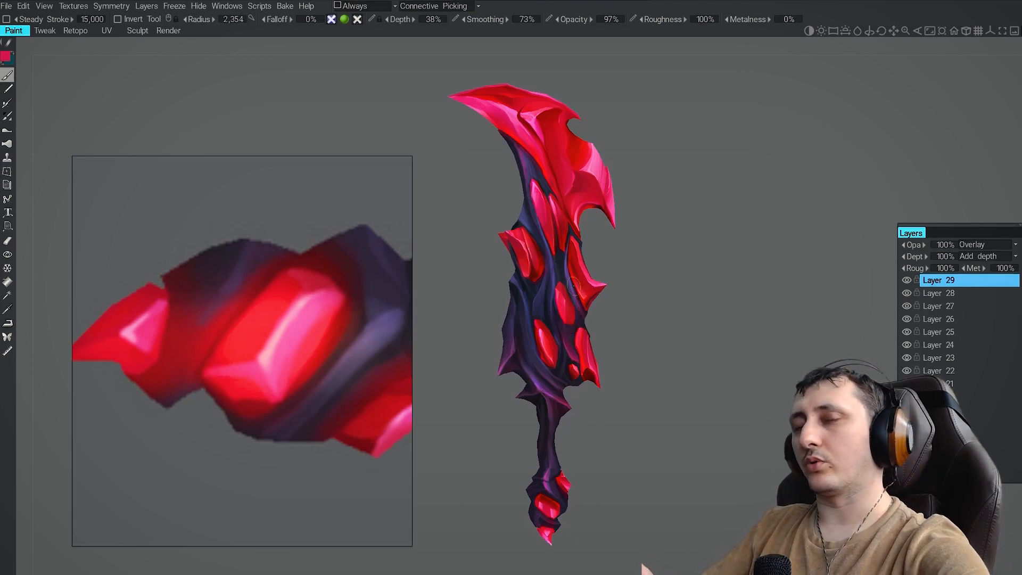
key(e)
key(b)
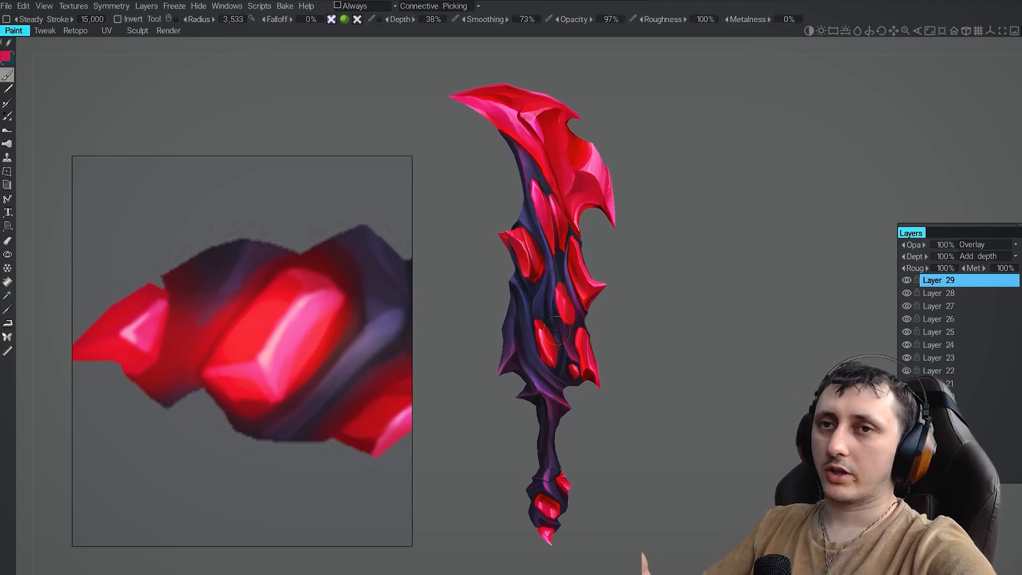
key(e)
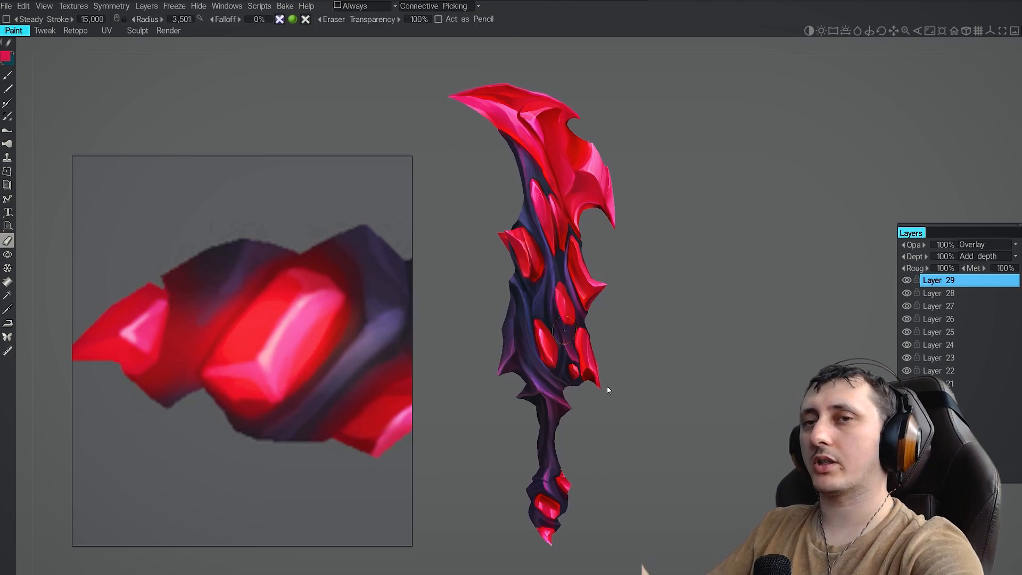
scroll(546, 320, down, 4)
scroll(571, 345, up, 3)
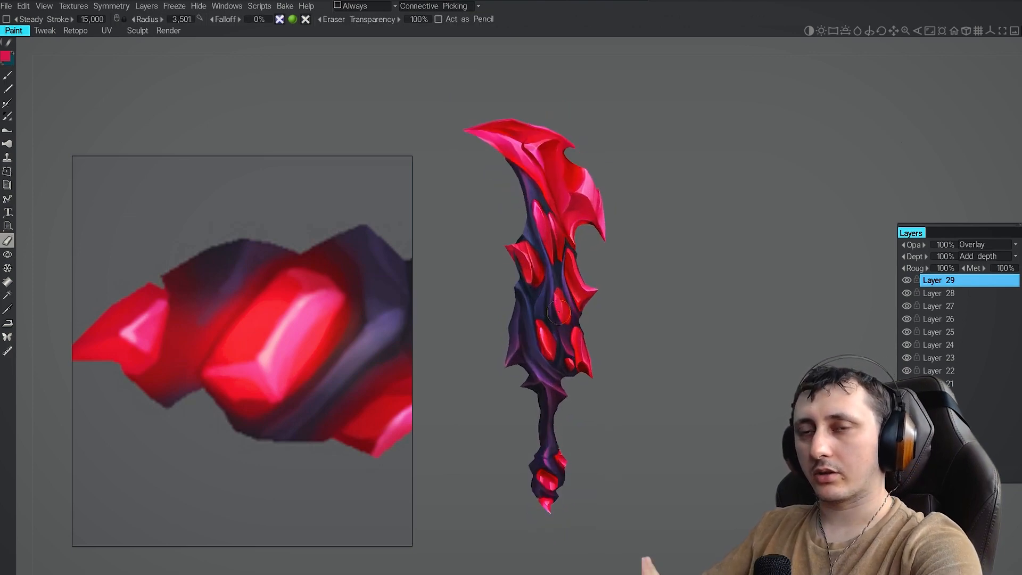
Sample colors from the sword and set the brush color to a brighter teal with hue 183
key(b)
key(c)
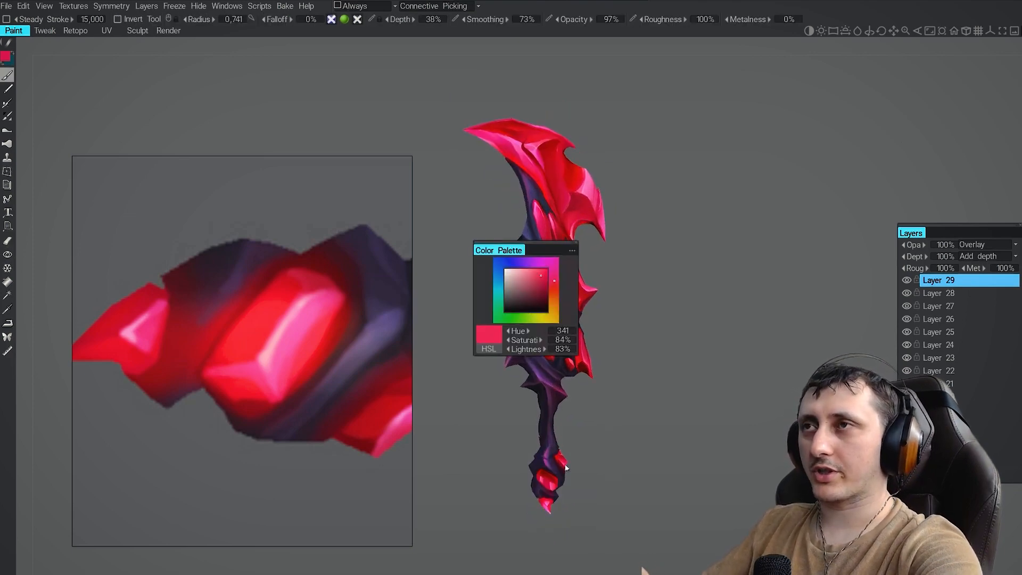
scroll(565, 464, up, 4)
key(v)
key(c)
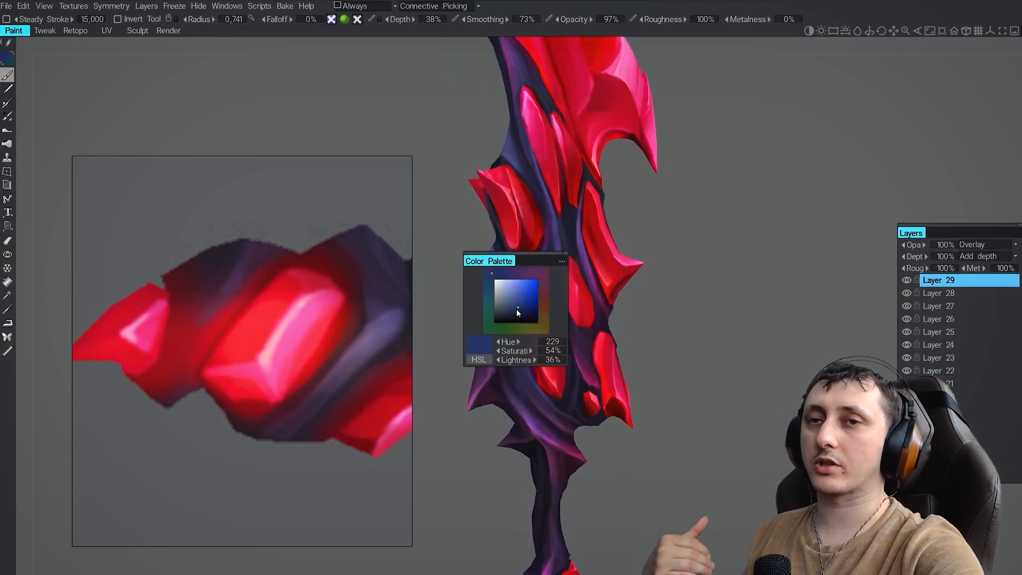
key(v)
key(c)
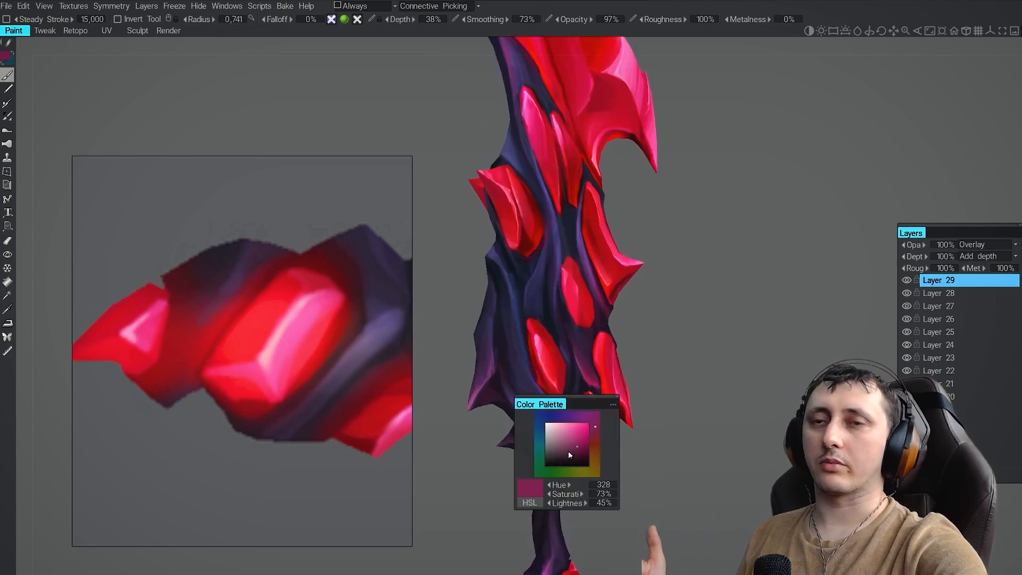
click(539, 443)
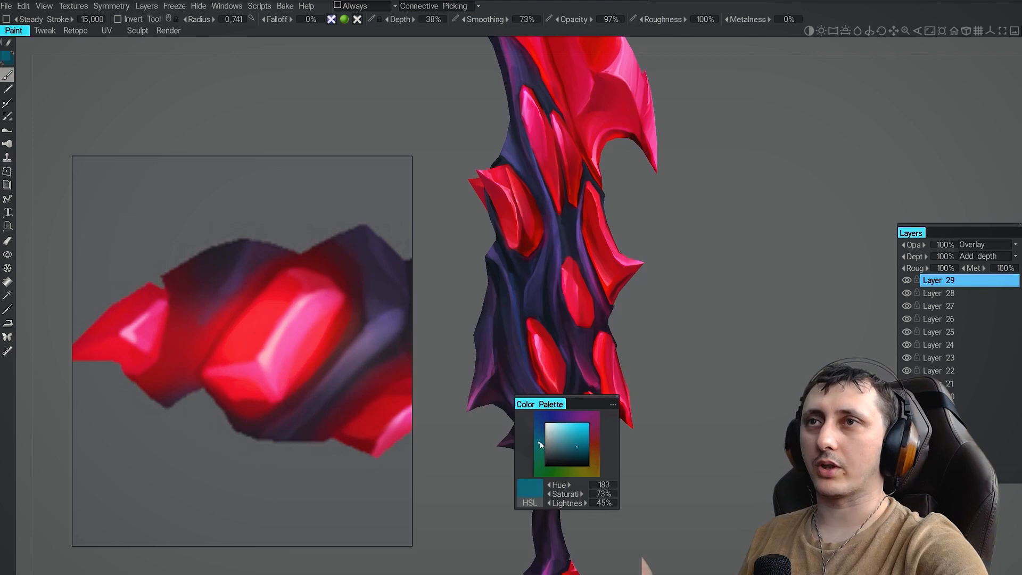
drag(578, 440, 581, 432)
Tint the upper blade crystal, the nearby dark body and the crystal end of the handle with teal on Layer 29
middle_drag(490, 249, 505, 241)
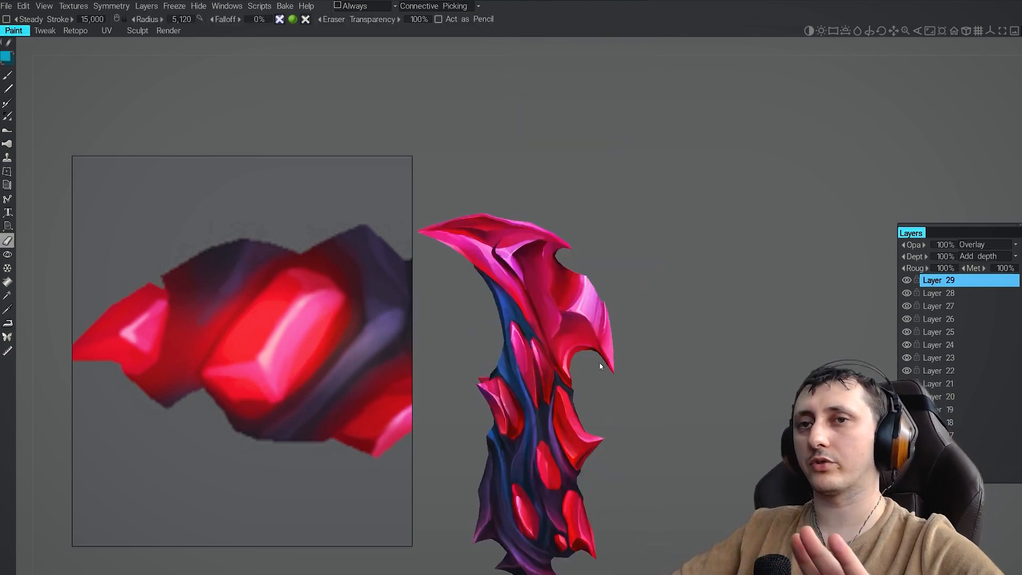
key(b)
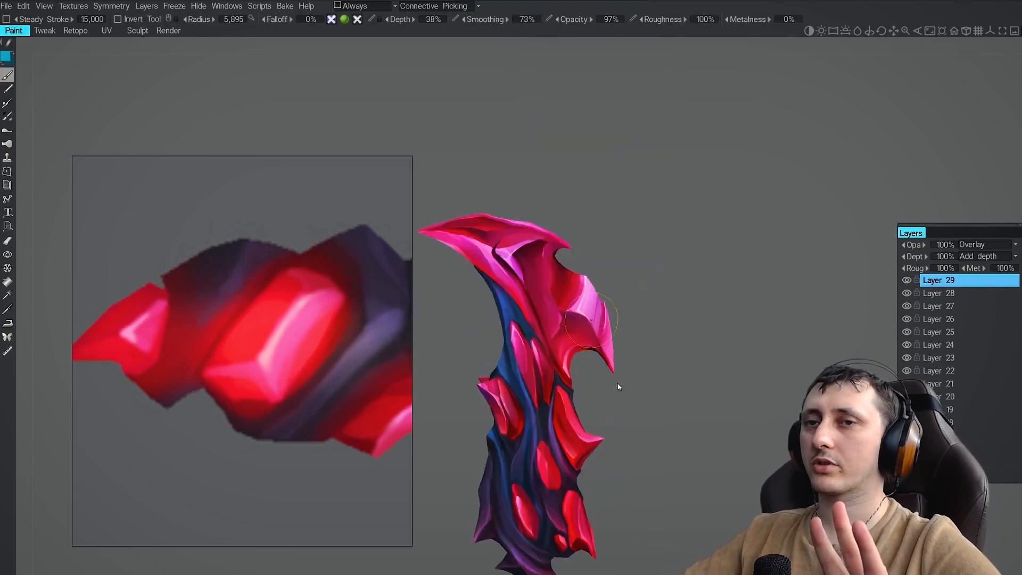
scroll(590, 363, down, 5)
alt+drag(589, 363, 584, 334)
scroll(583, 334, up, 3)
scroll(584, 333, up, 1)
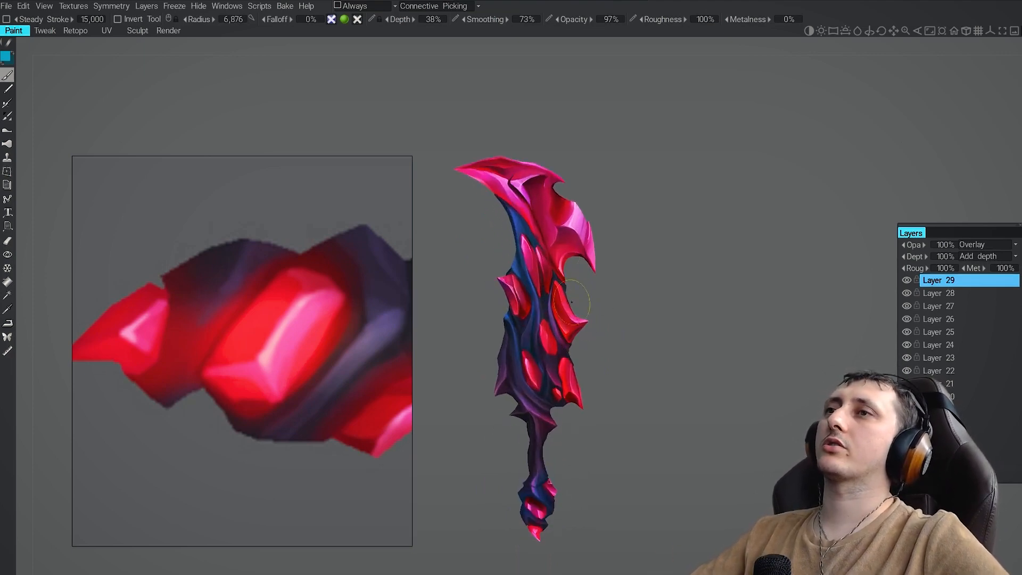
scroll(566, 307, up, 2)
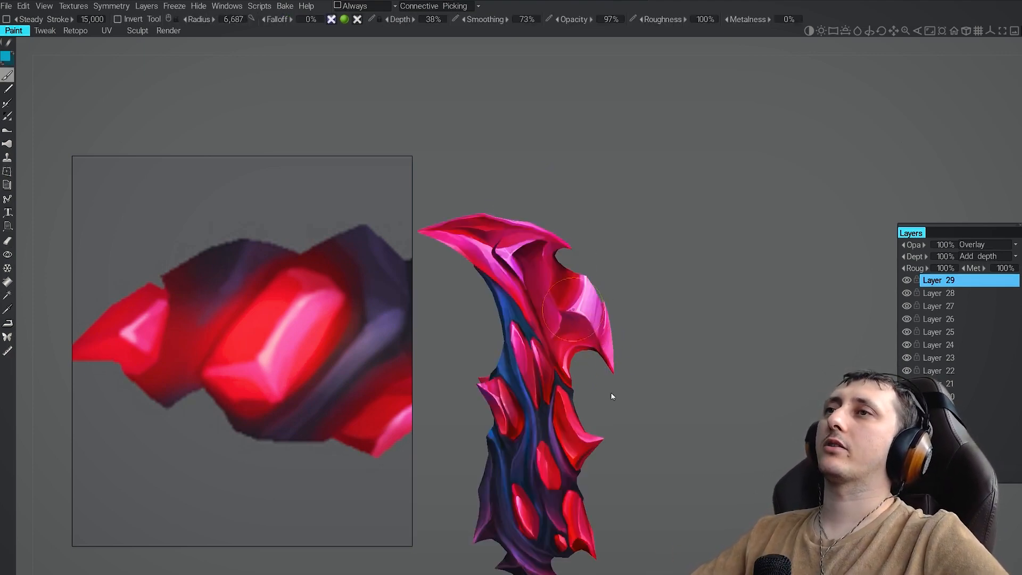
scroll(577, 315, down, 5)
alt+drag(577, 316, 574, 337)
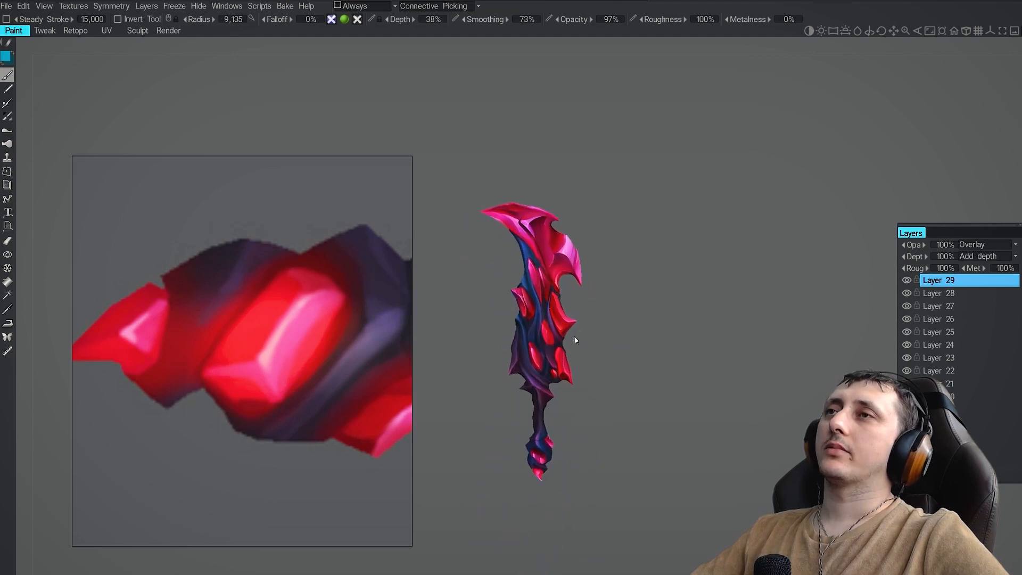
scroll(574, 337, up, 2)
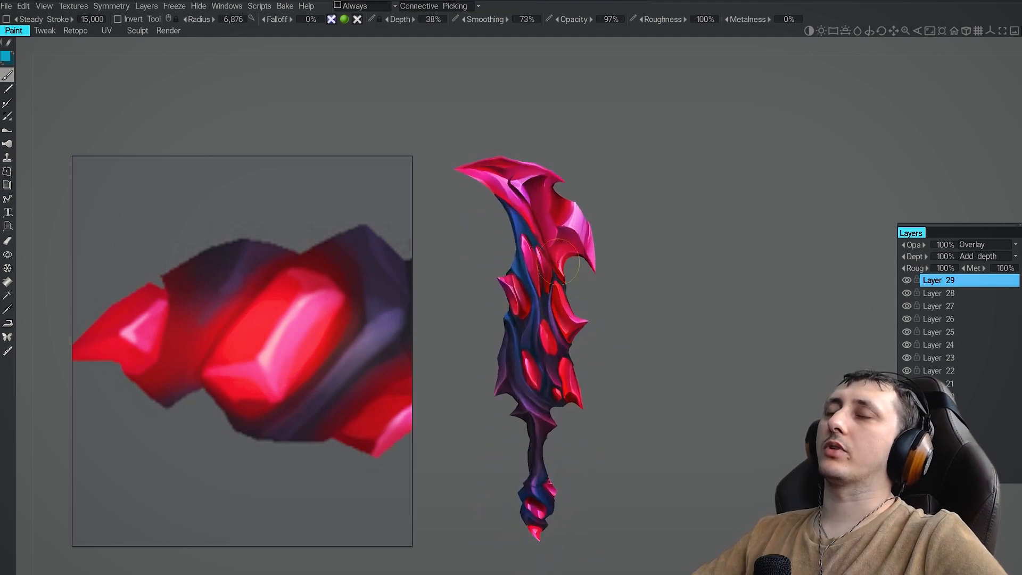
Remove the teal tint from the upper blade crystal and the crystal end of the handle on Layer 29
mouse_move(558, 262)
alt+mouse_down()
mouse_move(532, 230)
mouse_move(584, 353)
alt+mouse_up()
scroll(577, 334, down, 4)
scroll(577, 334, up, 2)
scroll(554, 341, up, 3)
key(e)
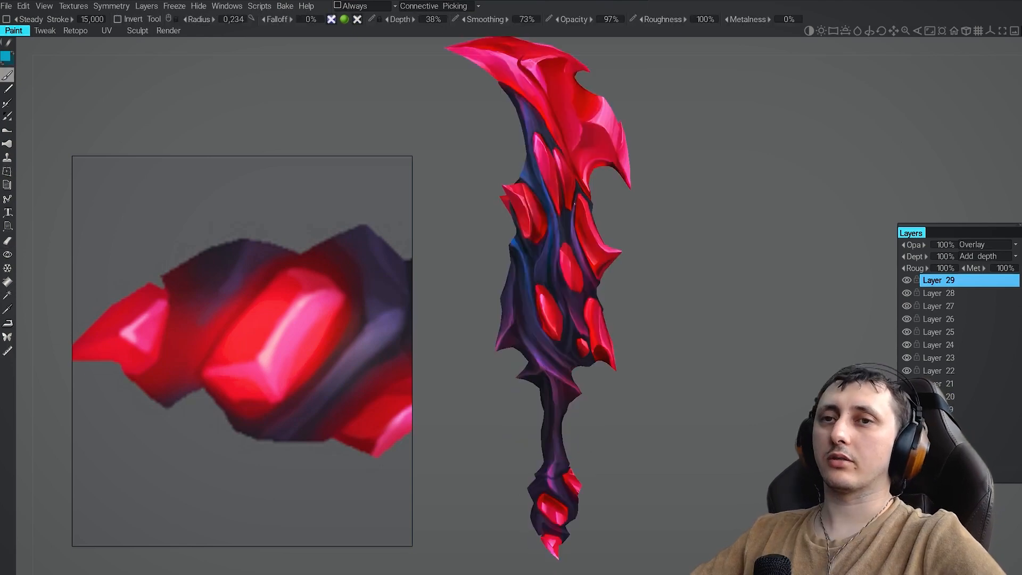
scroll(575, 203, down, 4)
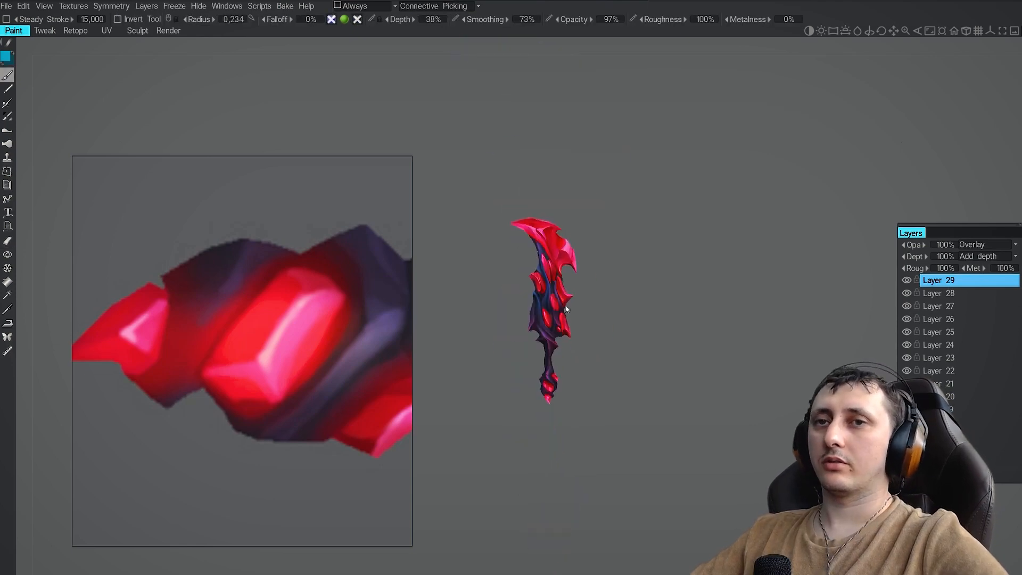
scroll(566, 303, up, 4)
alt+middle_drag(515, 53, 517, 209)
scroll(519, 208, down, 2)
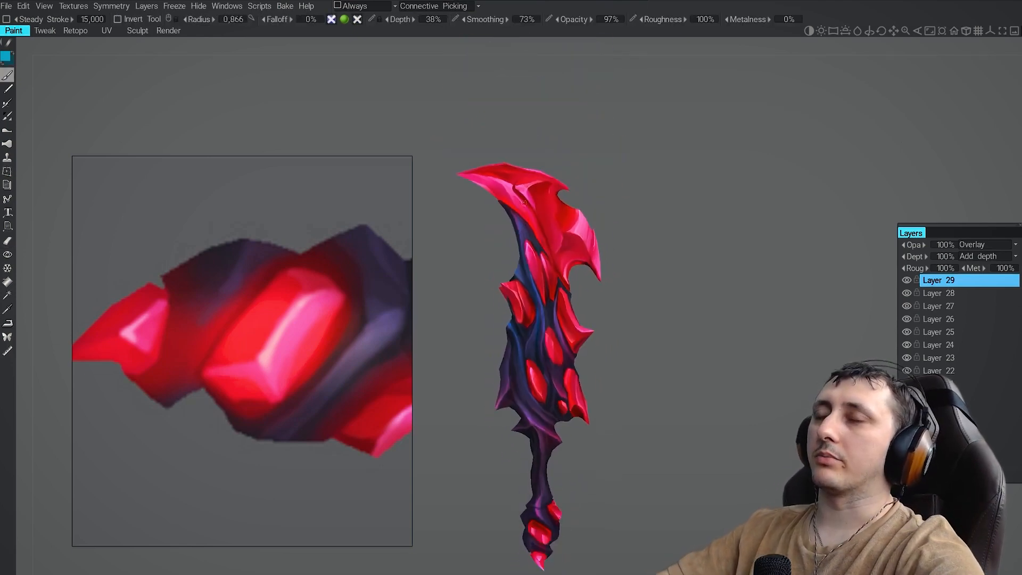
Repaint the teal tint over the curved blade tip and the upper dark body with a very large brush
drag(529, 193, 528, 181)
scroll(531, 197, down, 3)
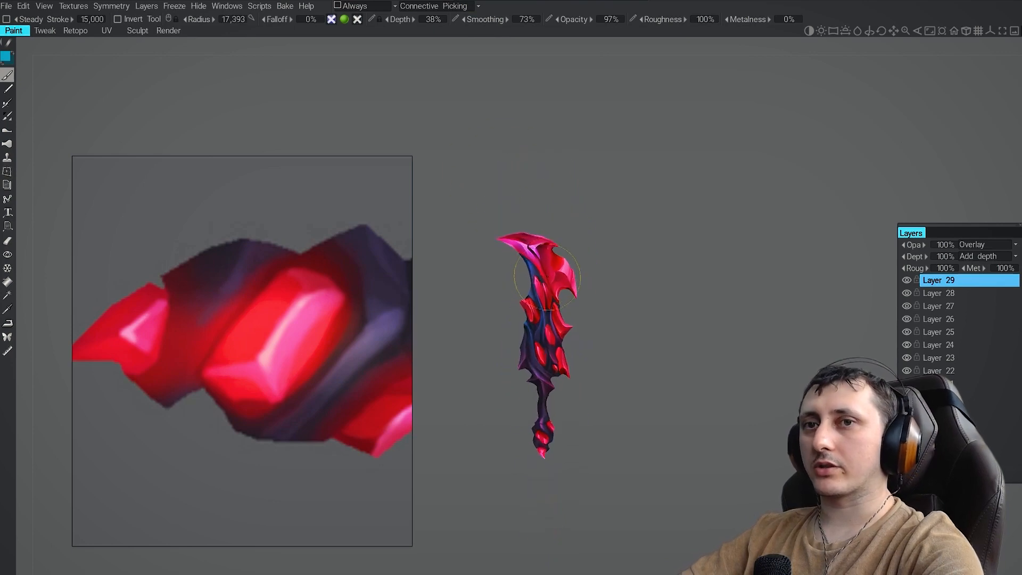
scroll(539, 252, up, 2)
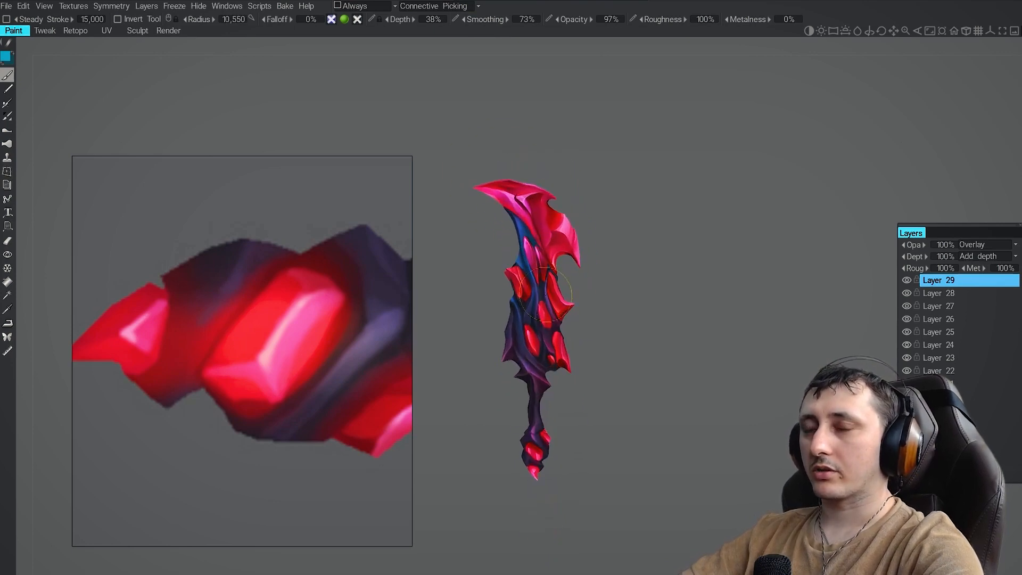
scroll(518, 194, down, 4)
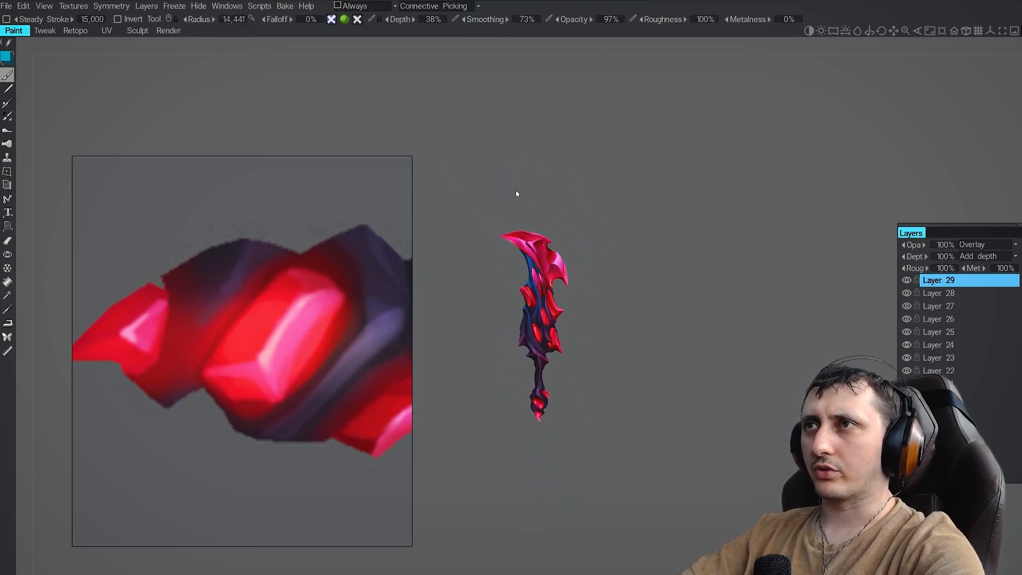
scroll(522, 202, up, 2)
key(c)
scroll(593, 177, down, 1)
scroll(593, 178, up, 1)
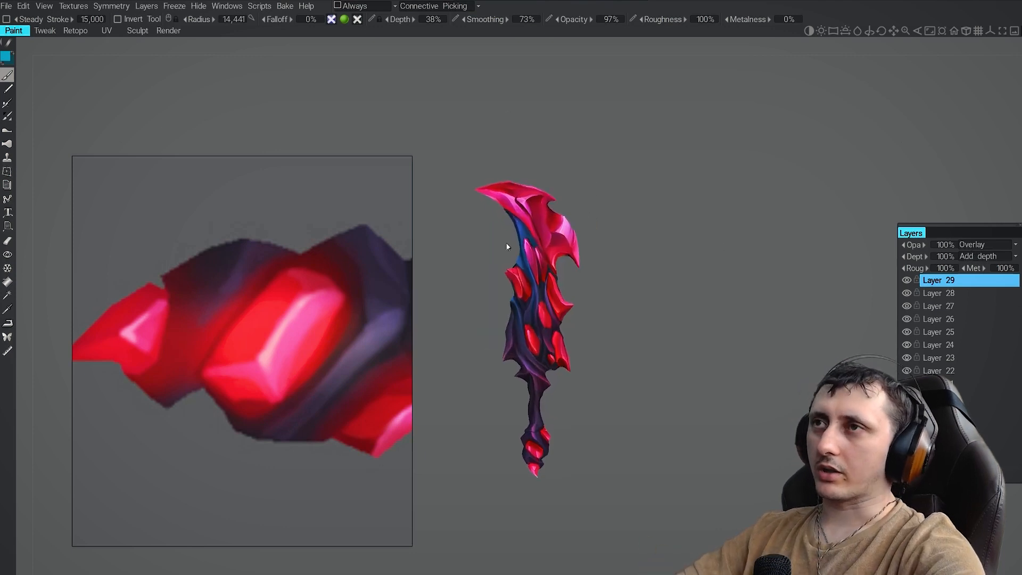
Extend the teal tint to the blade tip's outer spike and the inner-edge crystal with a smaller brush
middle_drag(506, 242, 497, 273)
mouse_move(551, 325)
middle_down()
mouse_move(540, 297)
mouse_move(587, 389)
middle_up()
scroll(545, 297, down, 2)
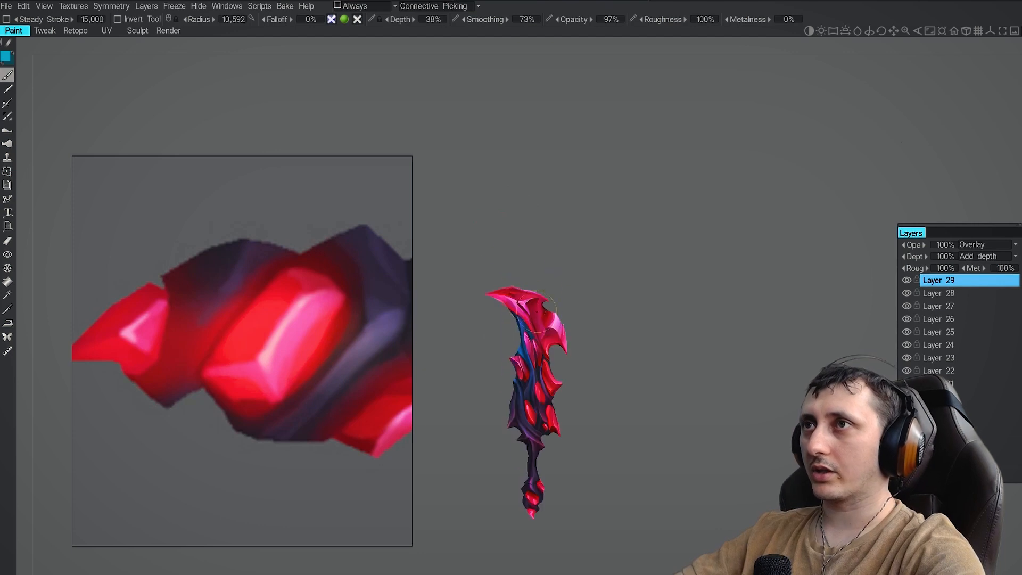
middle_drag(551, 328, 548, 319)
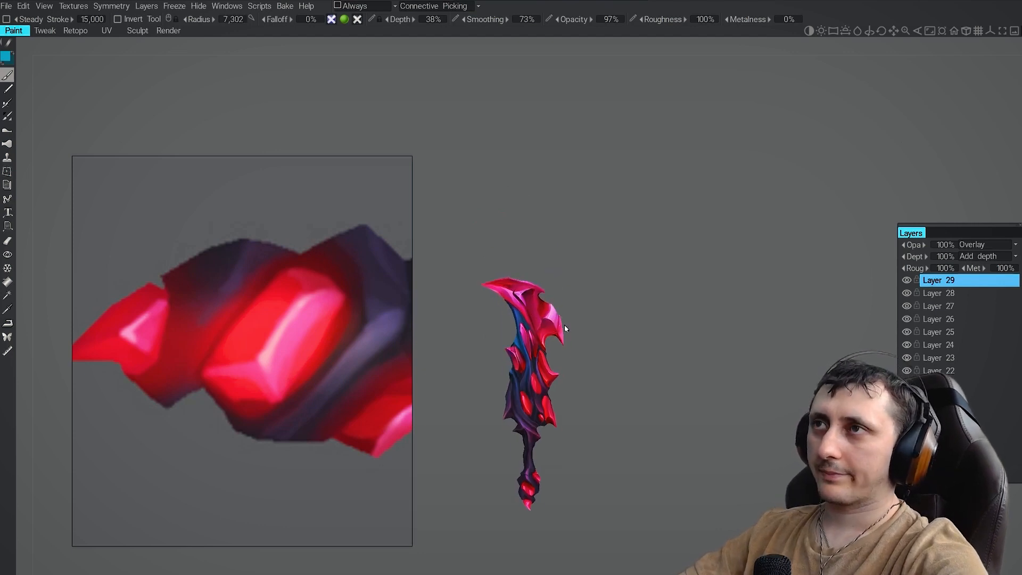
scroll(525, 332, up, 6)
Refine the tint along the curved blade tip and its hooked edge, alternating between the Eraser and the brush
key(e)
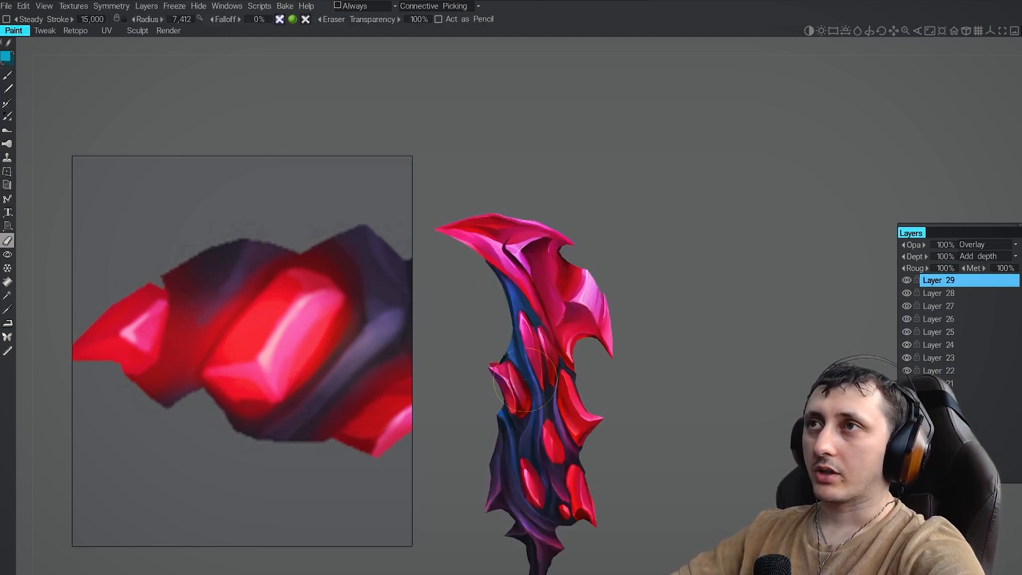
middle_drag(569, 305, 614, 354)
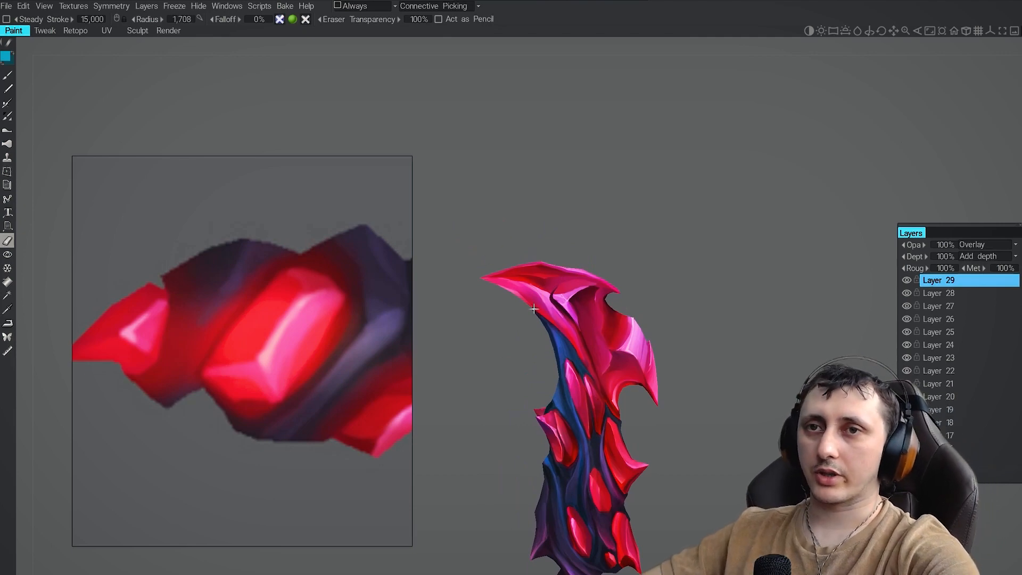
scroll(534, 292, down, 1)
key(b)
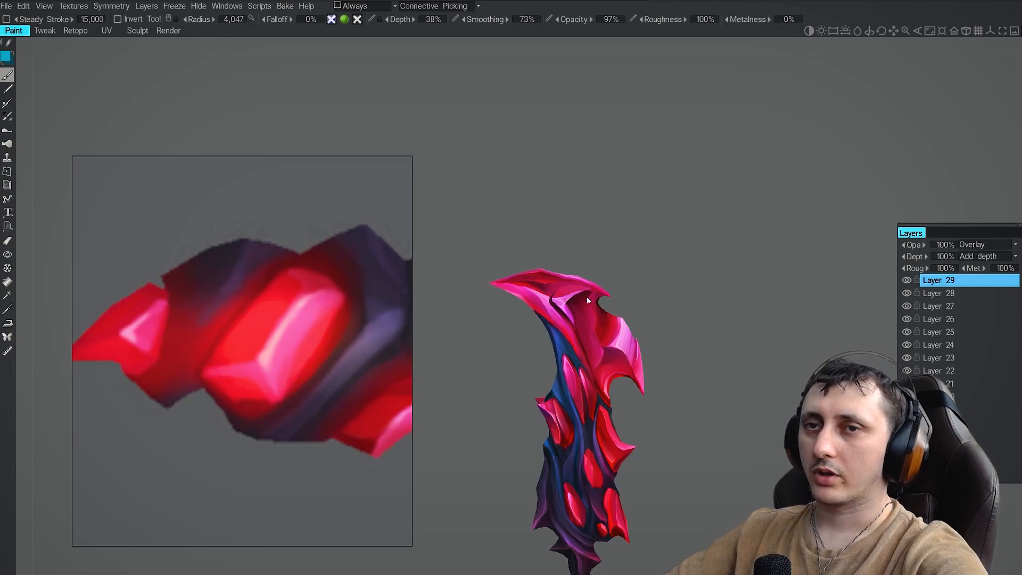
scroll(588, 301, up, 2)
key(e)
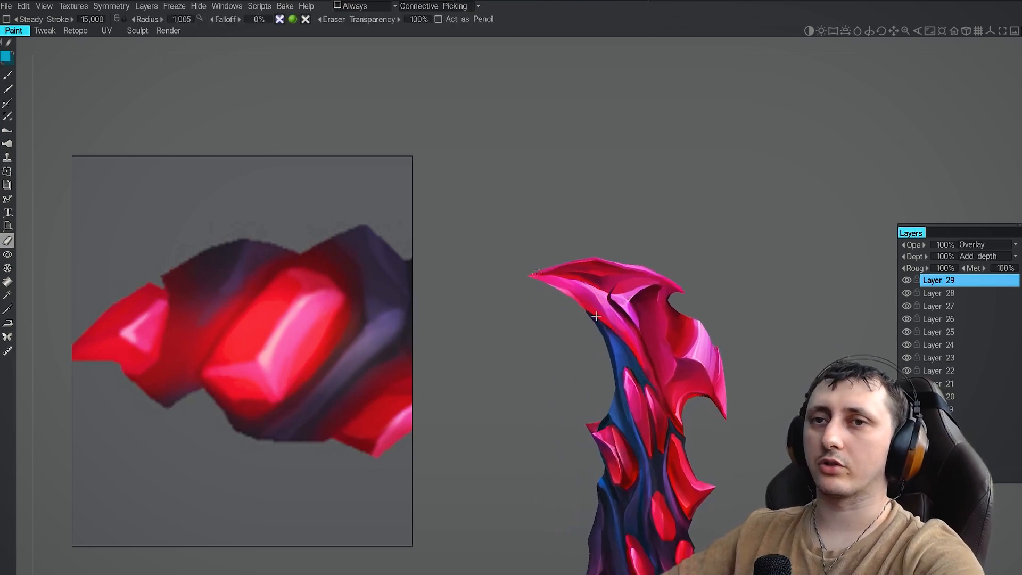
mouse_move(596, 317)
middle_down()
mouse_move(515, 298)
mouse_move(486, 272)
middle_up()
key(b)
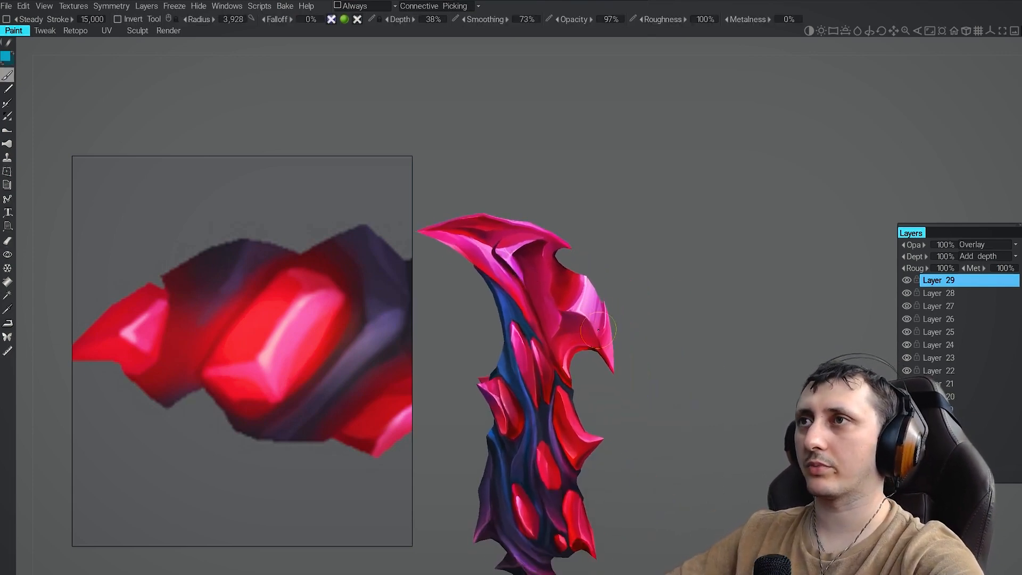
key(e)
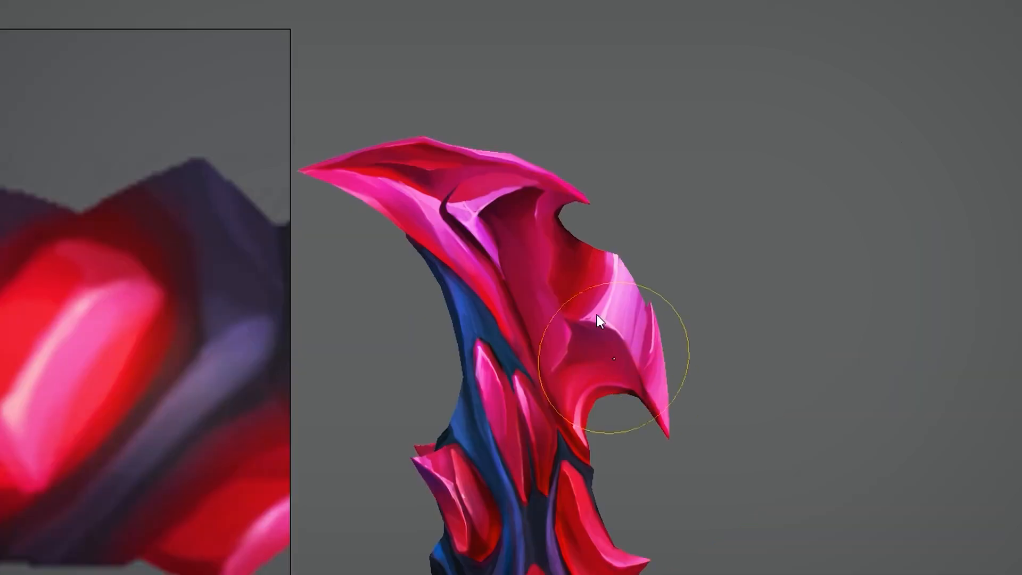
Apply the teal tint to the crystals and dark material at the end of the handle
scroll(577, 311, down, 3)
middle_drag(577, 311, 578, 234)
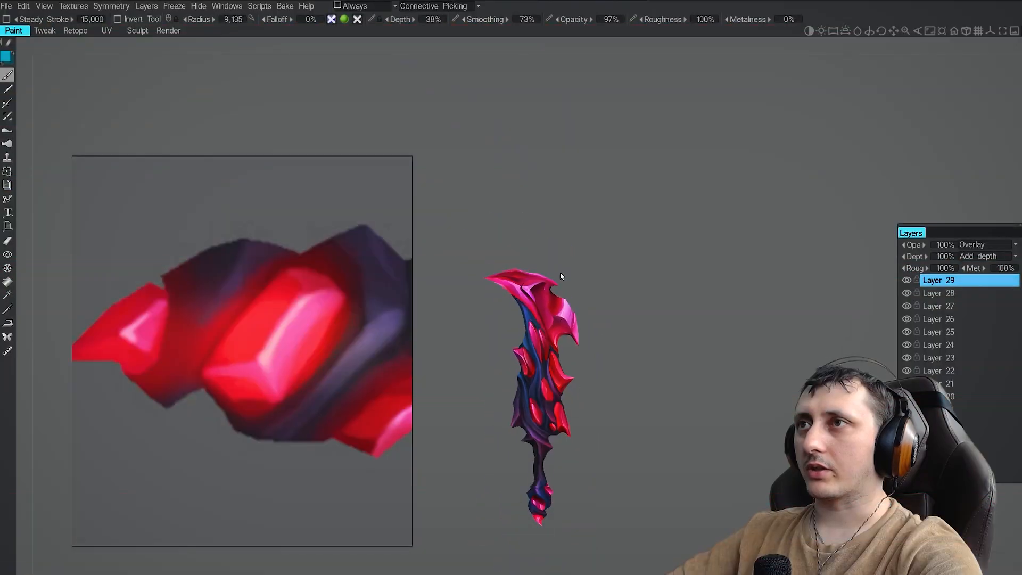
mouse_move(560, 272)
alt+mouse_down()
mouse_move(522, 278)
mouse_move(575, 282)
mouse_move(565, 285)
alt+mouse_up()
mouse_move(565, 285)
alt+right_down()
mouse_move(584, 331)
mouse_move(559, 276)
alt+right_up()
mouse_move(559, 298)
alt+mouse_down()
mouse_move(582, 329)
mouse_move(564, 316)
alt+mouse_up()
alt+right_drag(564, 317, 556, 346)
Try a magenta brush color with hue 312, and return to the teal brush
key(e)
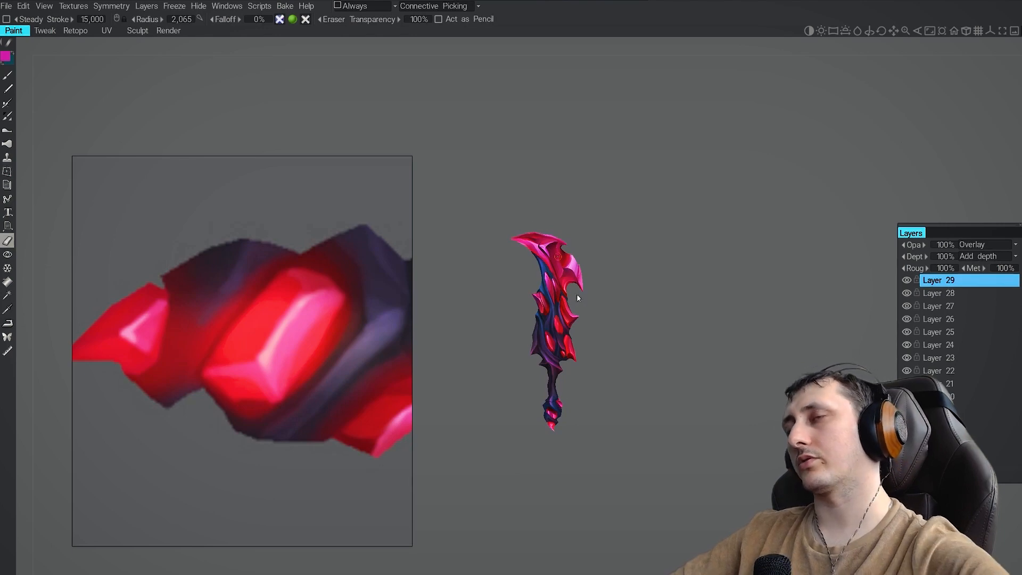
mouse_move(551, 321)
alt+right_down()
mouse_move(551, 354)
mouse_move(530, 369)
mouse_move(500, 296)
mouse_move(506, 274)
mouse_move(536, 325)
alt+right_up()
key(c)
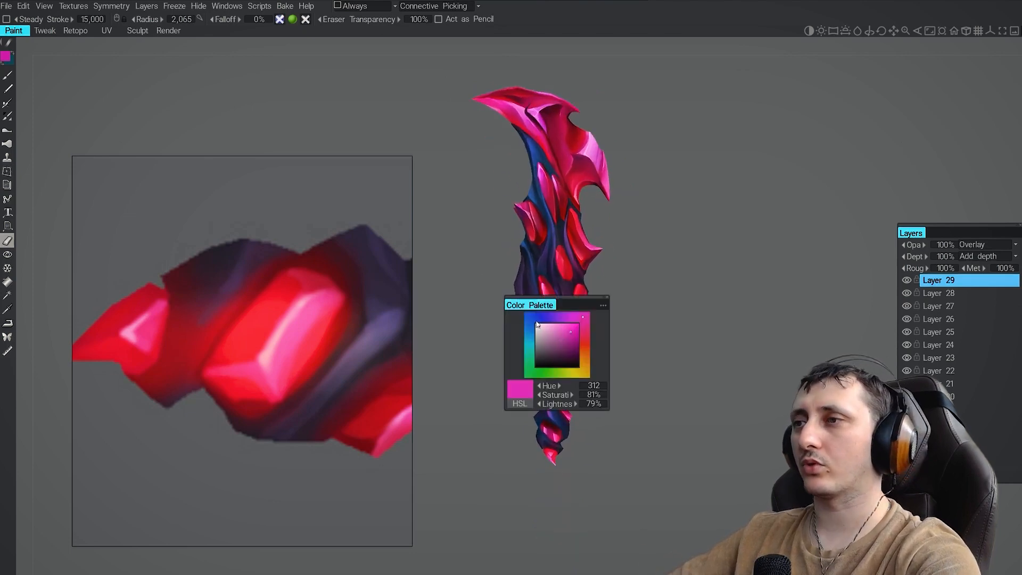
alt+middle_drag(433, 382, 446, 362)
alt+right_drag(446, 362, 441, 352)
key(b)
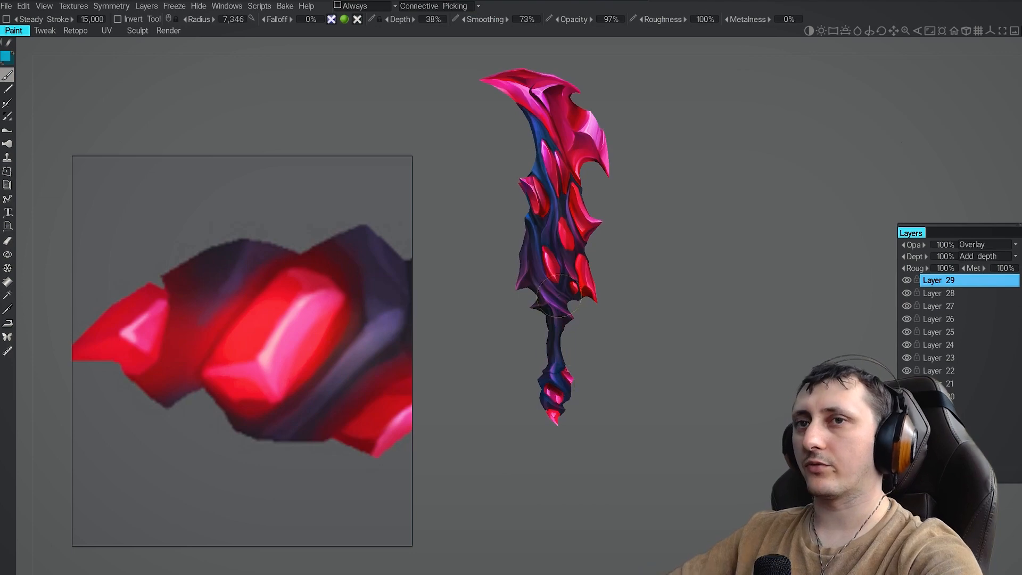
Set the brush color to a deep blue and tint the dark grip of the handle
key(c)
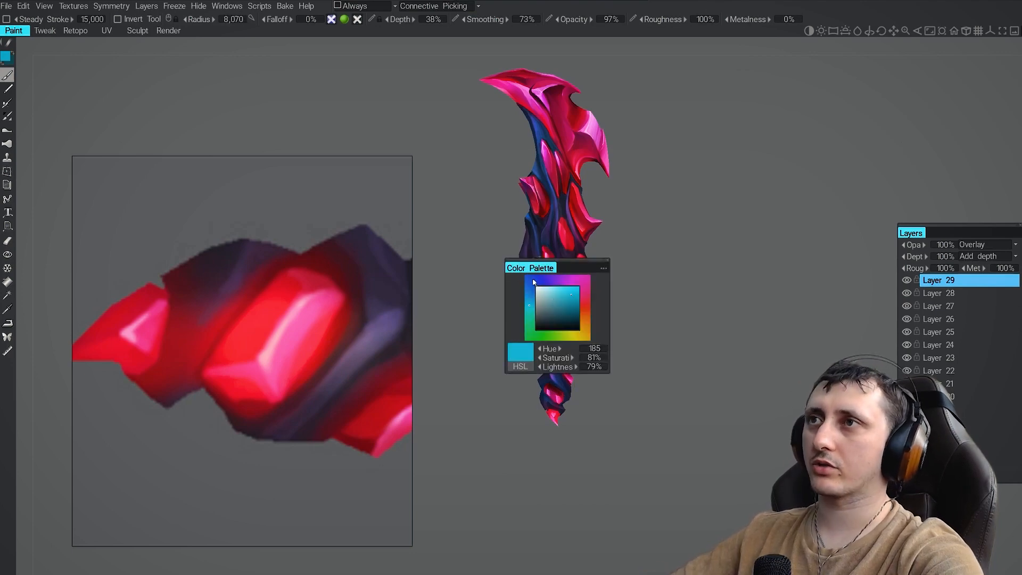
alt+right_drag(563, 245, 548, 353)
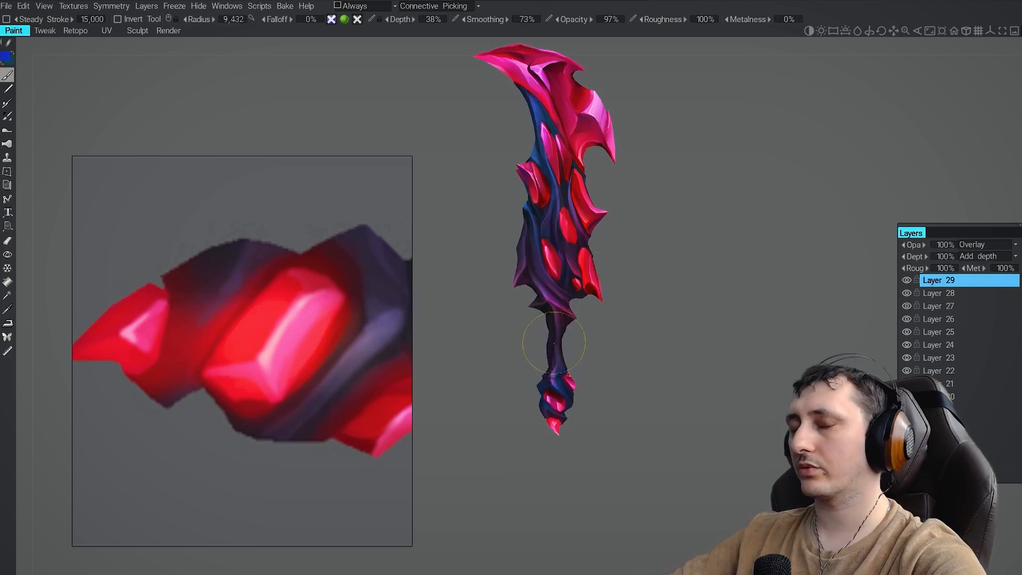
alt+middle_drag(555, 343, 547, 398)
alt+right_drag(548, 398, 571, 417)
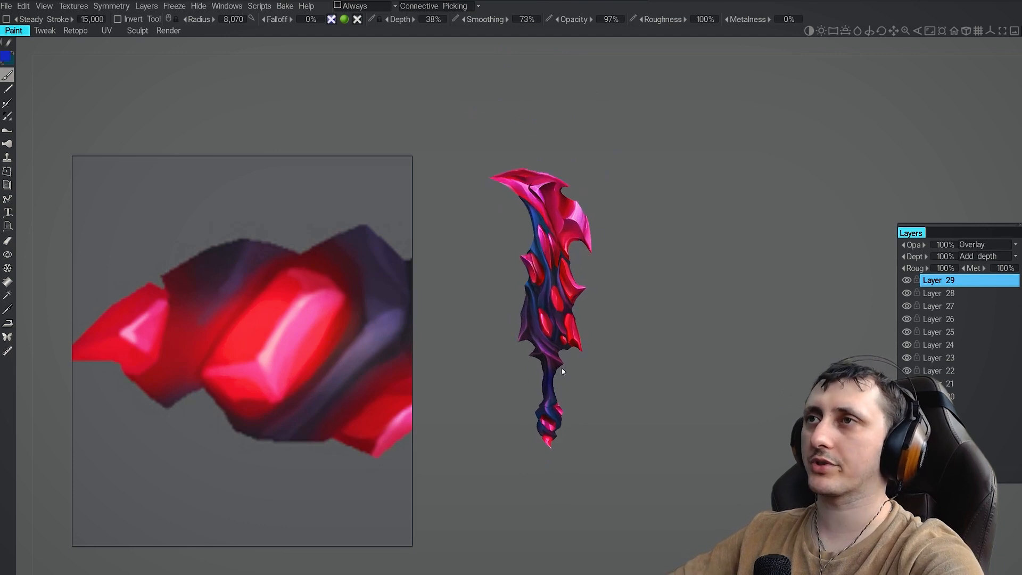
Brush the deep blue tint onto the dark body around the lower blade crystals with a smaller brush
alt+right_drag(550, 301, 558, 330)
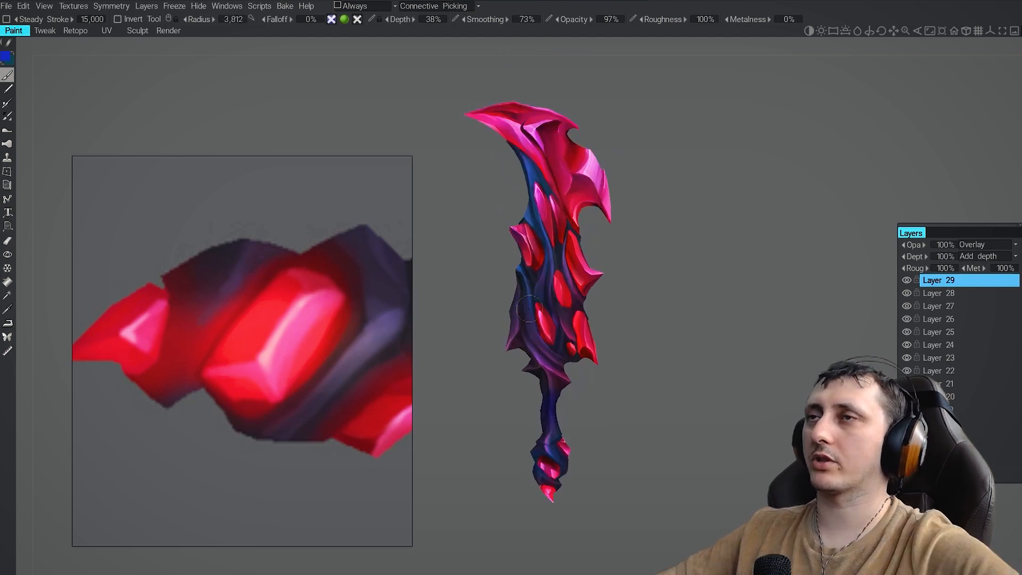
alt+middle_drag(527, 282, 543, 341)
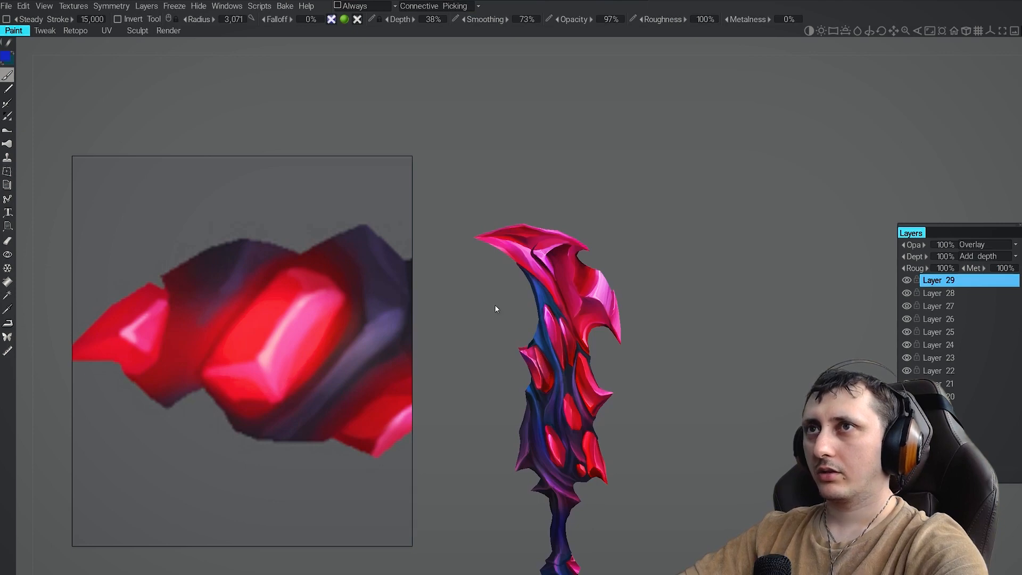
alt+right_drag(495, 307, 511, 177)
Compare the sword with Layer 29 hidden and shown to judge the effect of the color tints
key(shift+a)
alt+drag(592, 315, 584, 342)
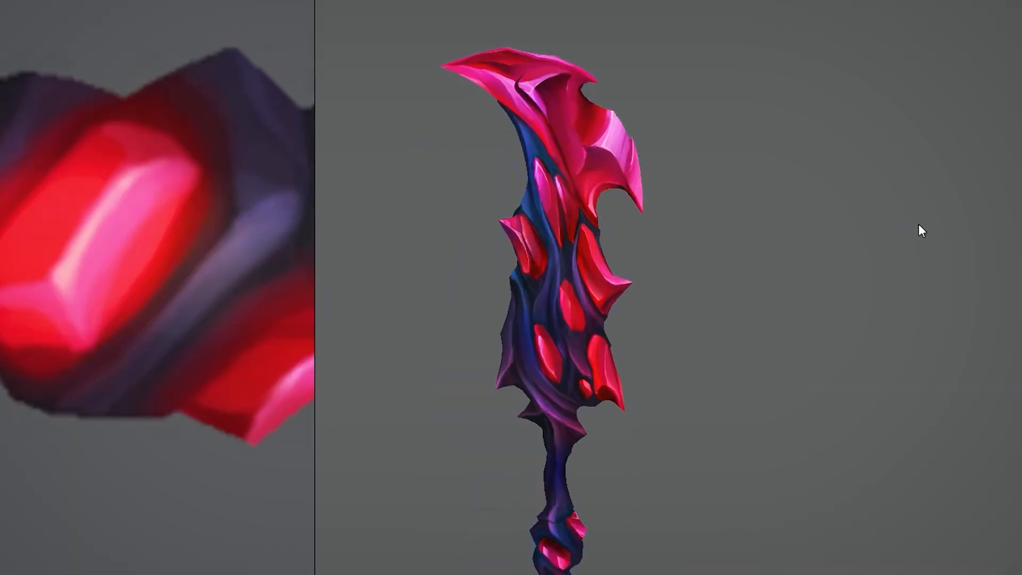
scroll(852, 197, down, 4)
scroll(797, 174, up, 4)
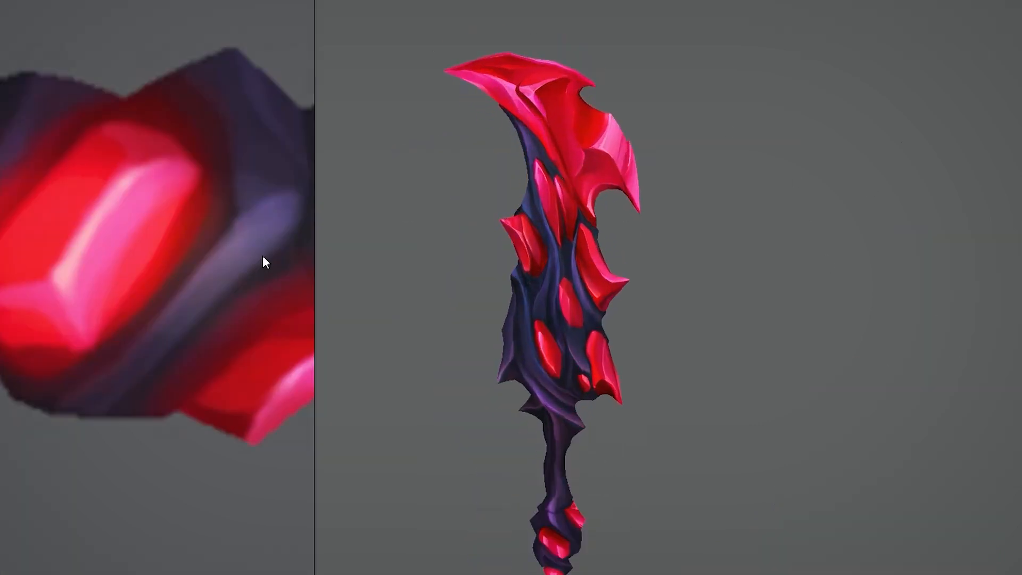
scroll(640, 275, up, 5)
scroll(843, 292, down, 5)
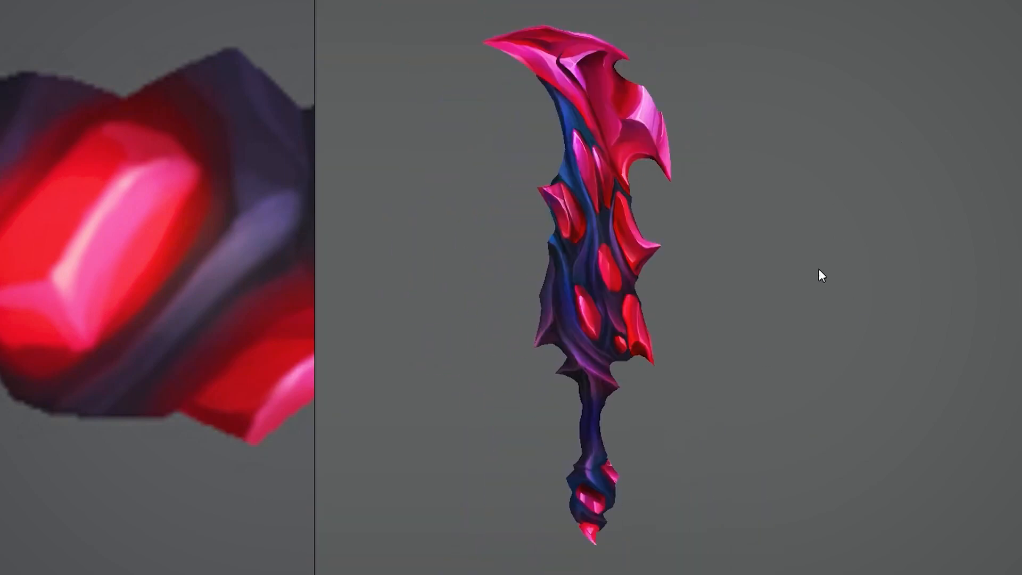
scroll(996, 271, down, 2)
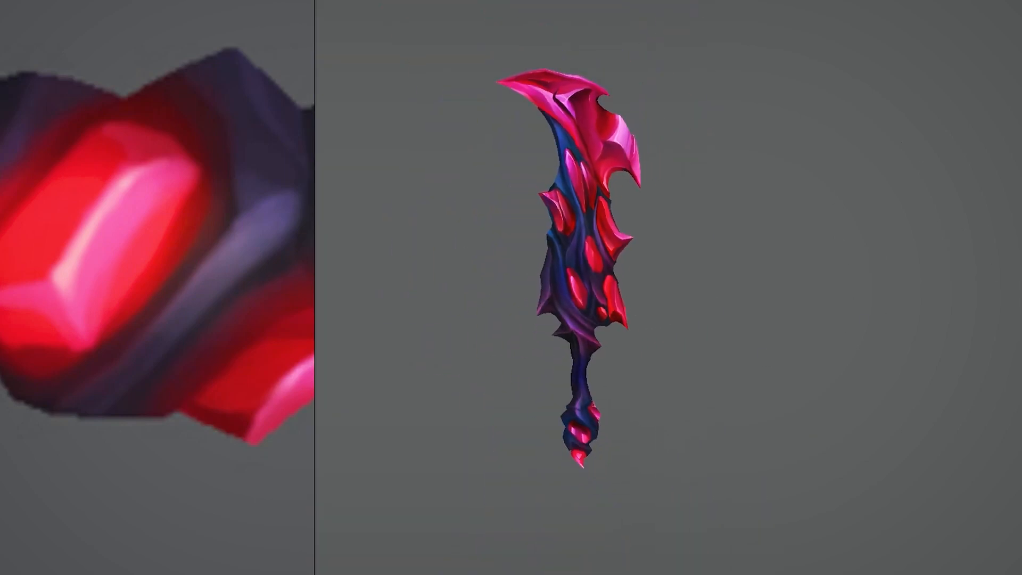
scroll(877, 198, up, 3)
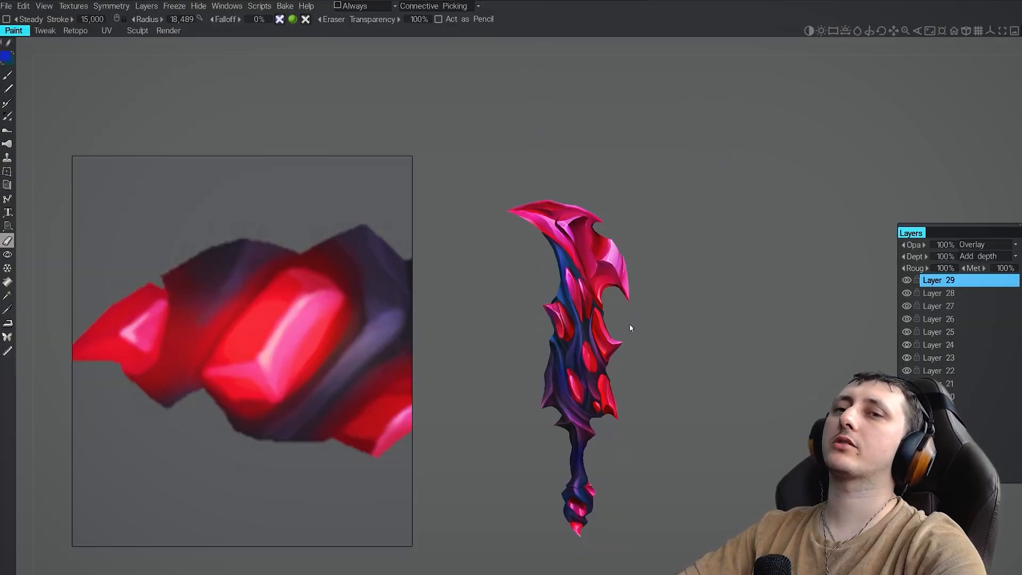
middle_drag(632, 320, 624, 349)
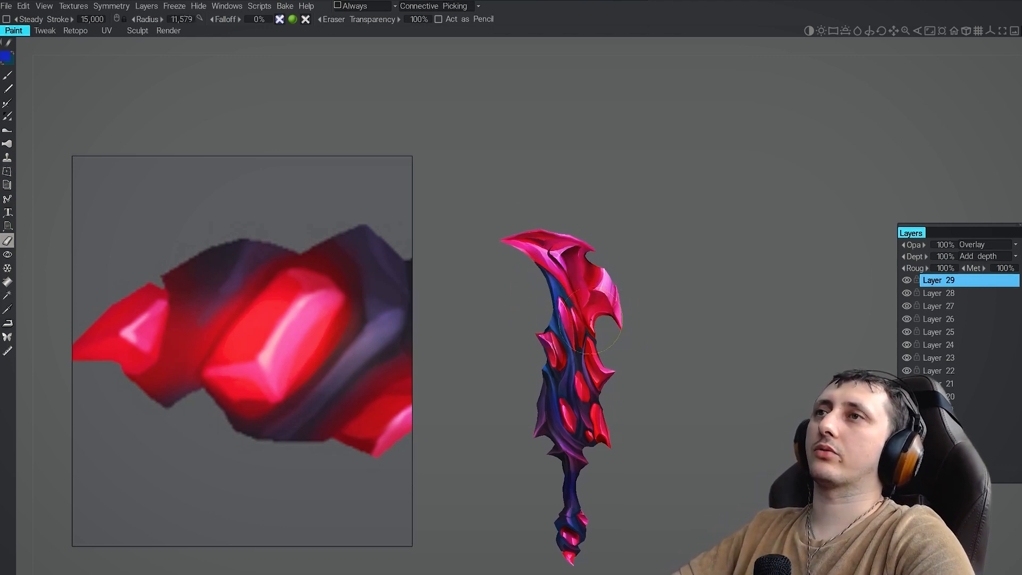
alt+right_drag(593, 317, 586, 322)
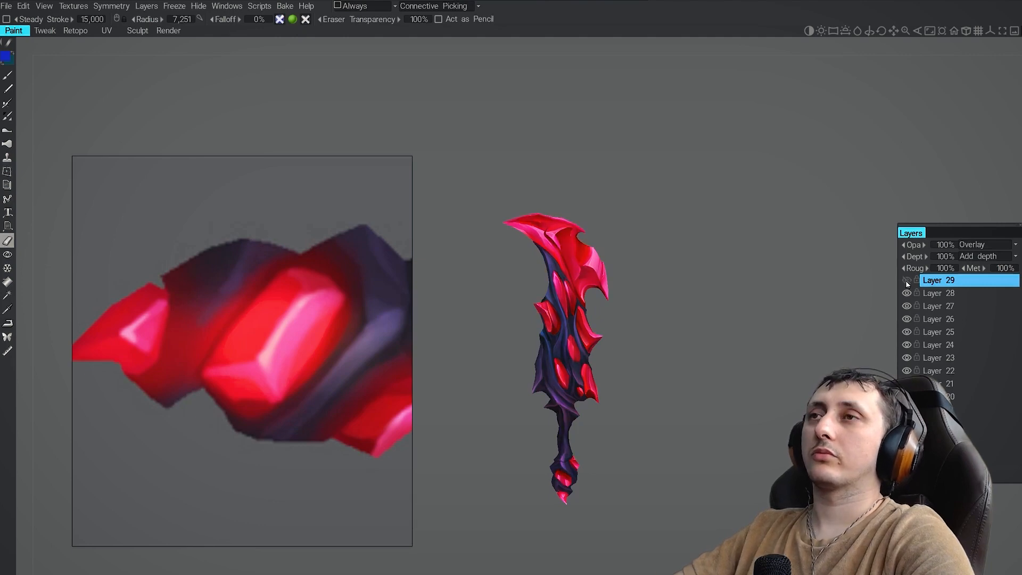
alt+right_drag(603, 339, 623, 317)
alt+middle_drag(623, 316, 553, 378)
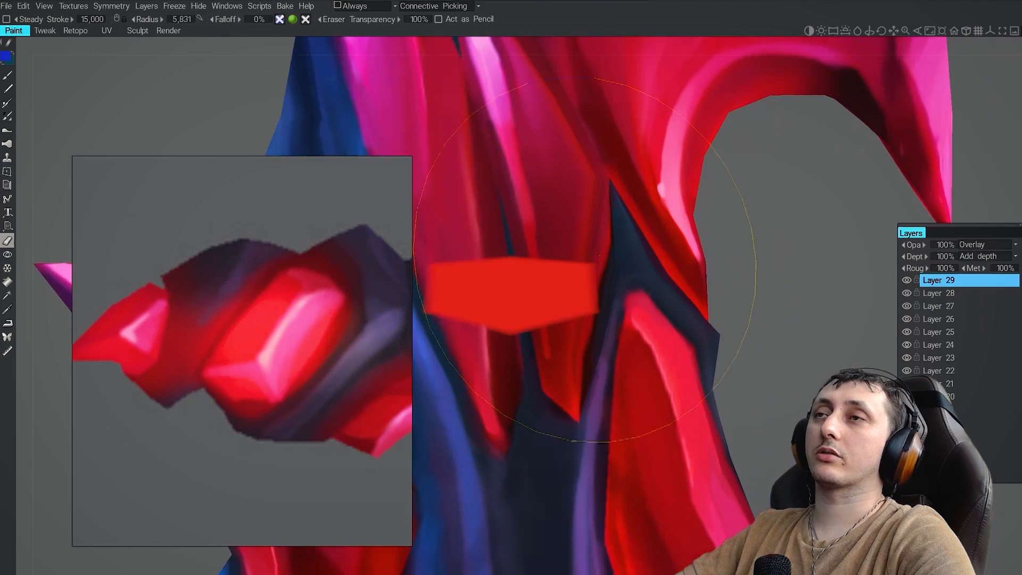
right_drag(616, 288, 574, 420)
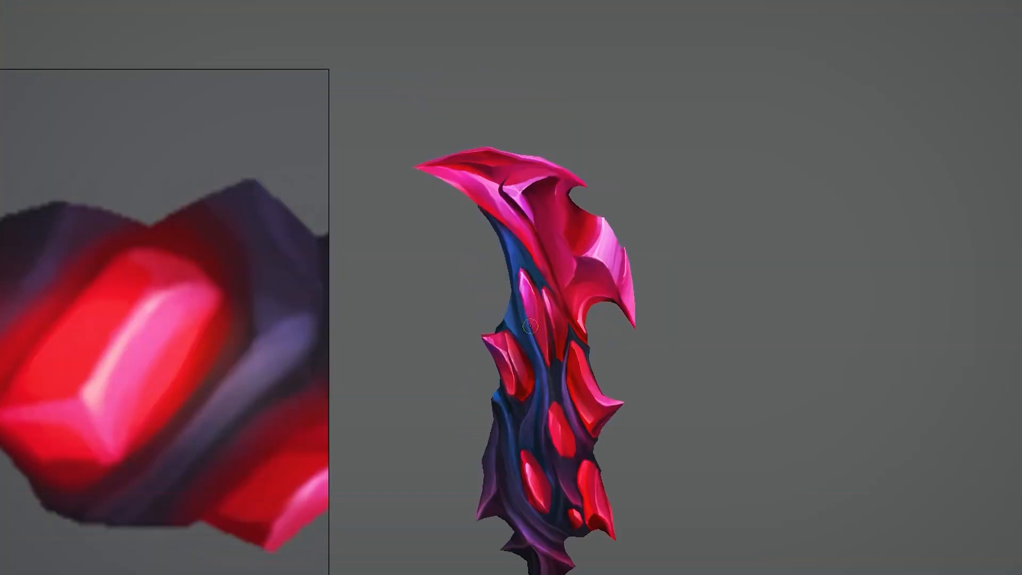
Examine the tinted blade, guard and handle both close up and from farther away
alt+right_drag(531, 326, 540, 341)
alt+middle_drag(540, 479, 531, 350)
mouse_move(532, 350)
alt+right_down()
mouse_move(444, 244)
mouse_move(532, 355)
alt+right_up()
key(u)
alt+middle_drag(532, 356, 541, 383)
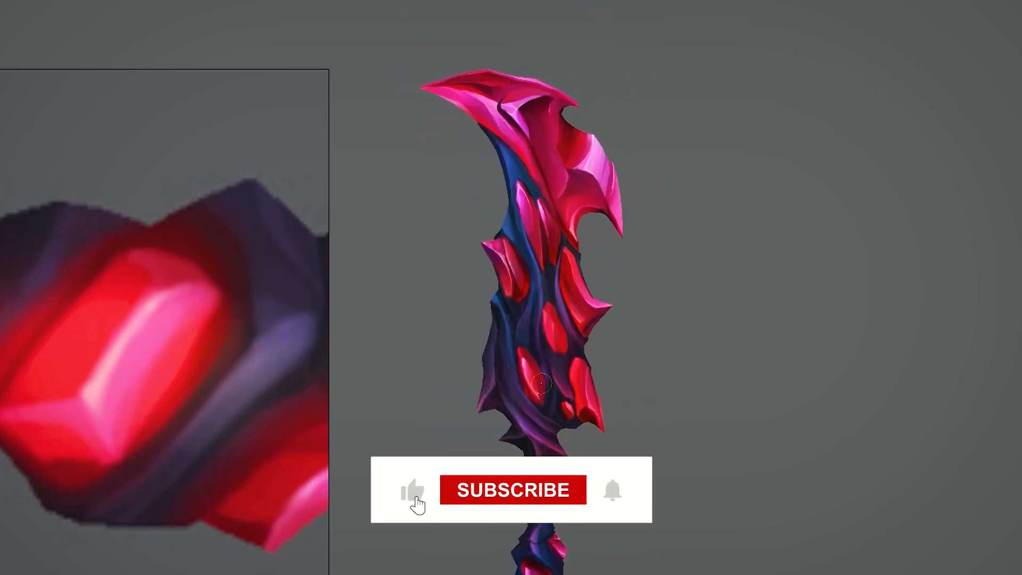
alt+right_drag(566, 288, 543, 344)
alt+middle_drag(543, 344, 520, 366)
alt+right_drag(520, 366, 534, 395)
alt+middle_drag(514, 564, 510, 429)
drag(550, 303, 557, 362)
alt+right_drag(557, 362, 562, 388)
alt+middle_drag(540, 224, 536, 321)
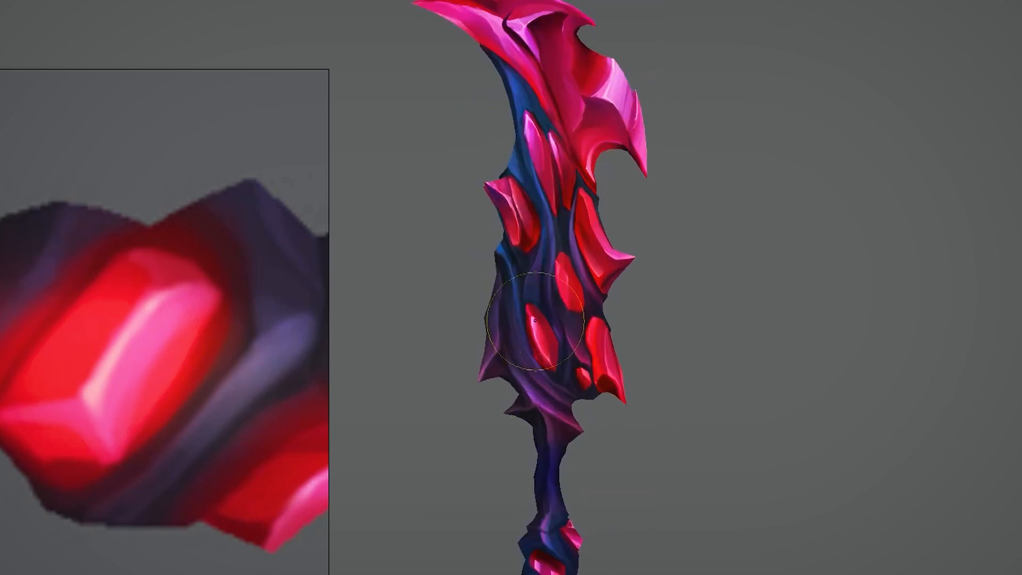
Compare the blade with the color tints hidden and shown, viewing it at several distances
alt+middle_drag(489, 205, 506, 395)
alt+right_drag(507, 395, 501, 187)
alt+middle_drag(501, 368, 500, 261)
mouse_move(500, 261)
alt+mouse_down()
mouse_move(420, 273)
mouse_move(504, 272)
alt+mouse_up()
alt+middle_drag(512, 224, 514, 301)
mouse_move(543, 298)
alt+right_down()
mouse_move(587, 329)
mouse_move(549, 303)
alt+right_up()
alt+right_drag(543, 362, 578, 385)
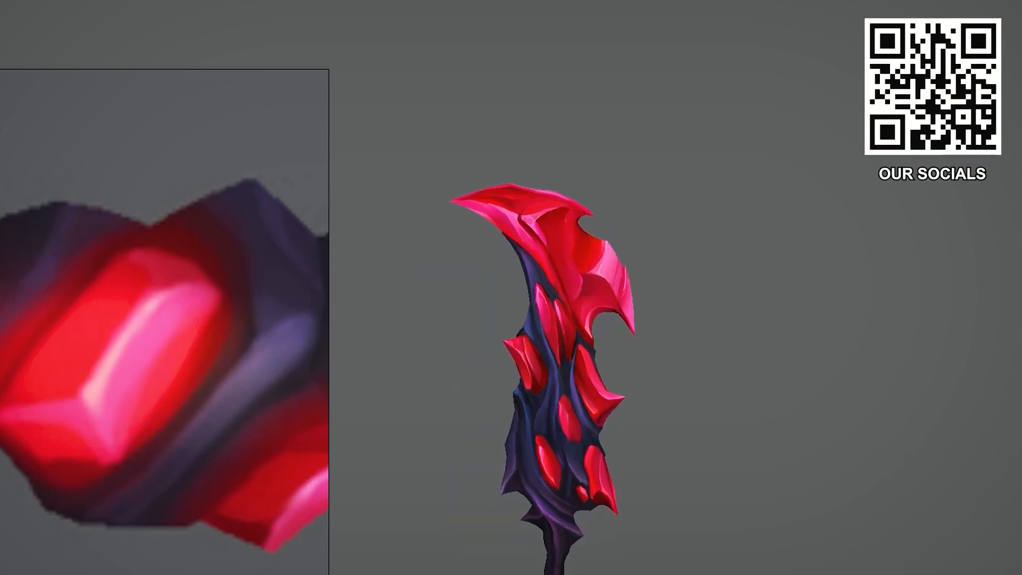
alt+right_drag(672, 479, 946, 511)
alt+middle_drag(945, 511, 973, 350)
alt+right_drag(973, 350, 905, 320)
alt+middle_drag(575, 223, 587, 321)
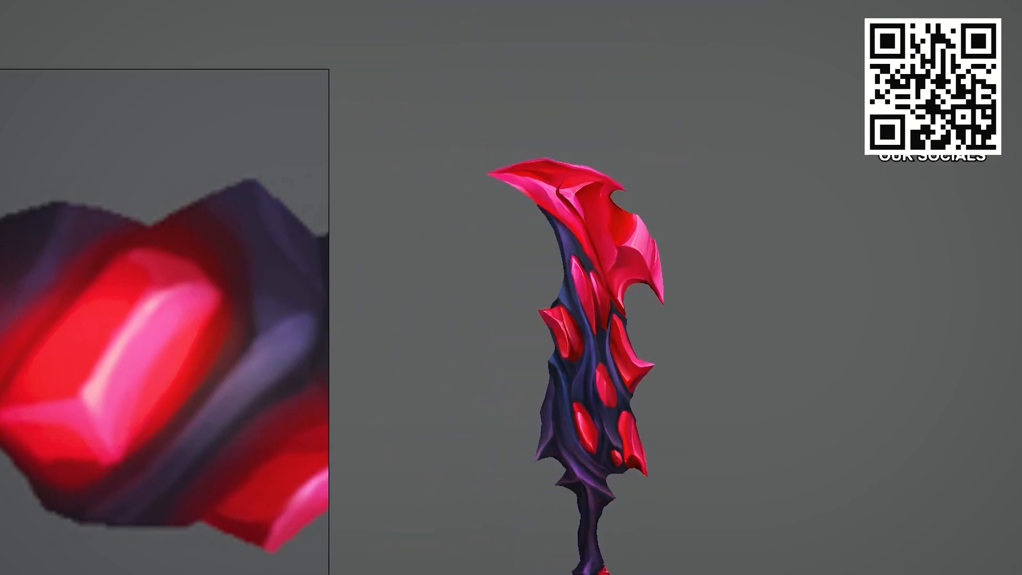
alt+right_drag(587, 321, 549, 298)
alt+right_drag(544, 213, 581, 224)
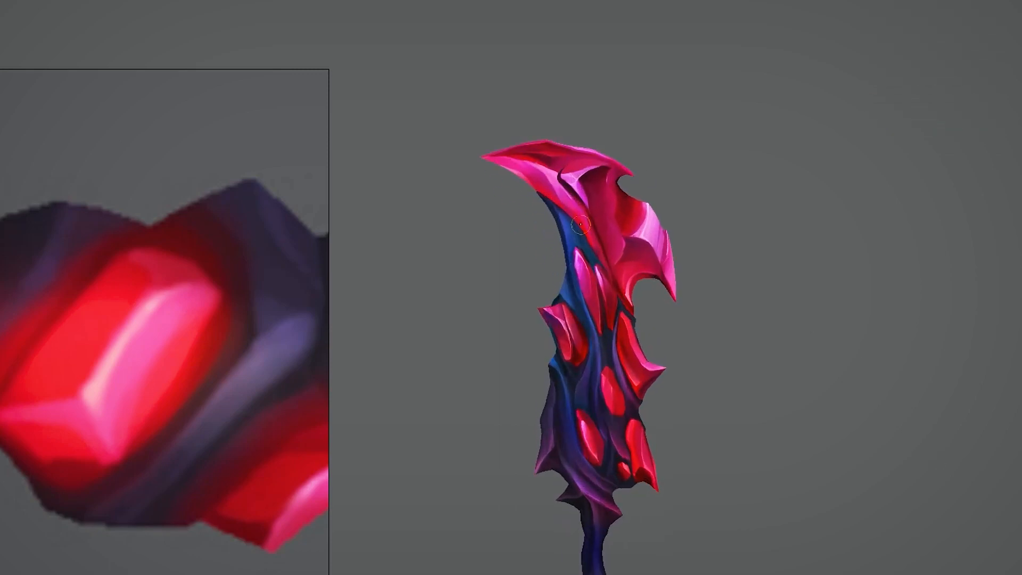
Examine the blue and purple tints from the blade crystals down the grip to the pommel
drag(575, 197, 591, 213)
alt+middle_drag(678, 317, 666, 357)
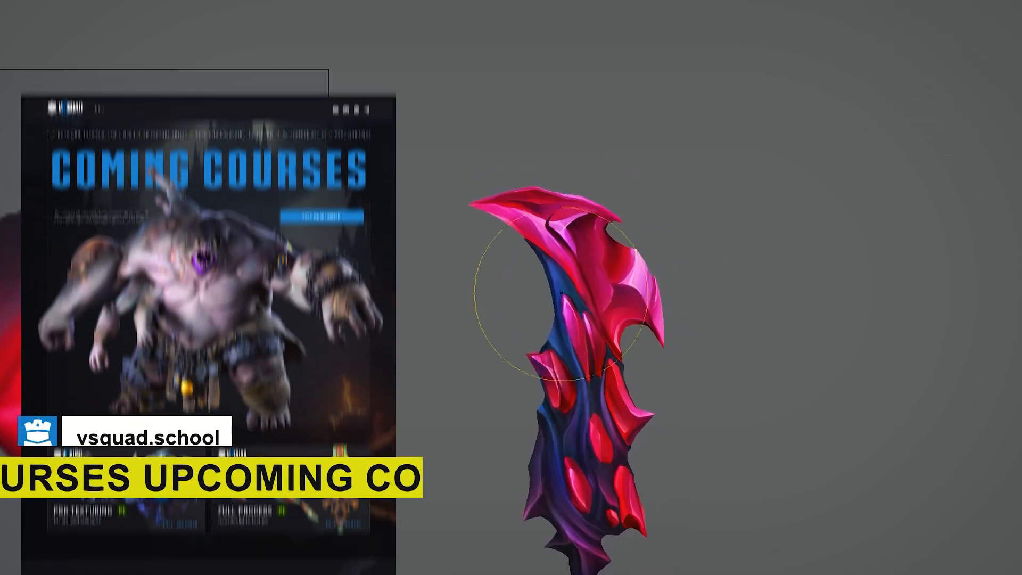
mouse_move(684, 358)
alt+right_down()
mouse_move(641, 354)
mouse_move(662, 341)
alt+right_up()
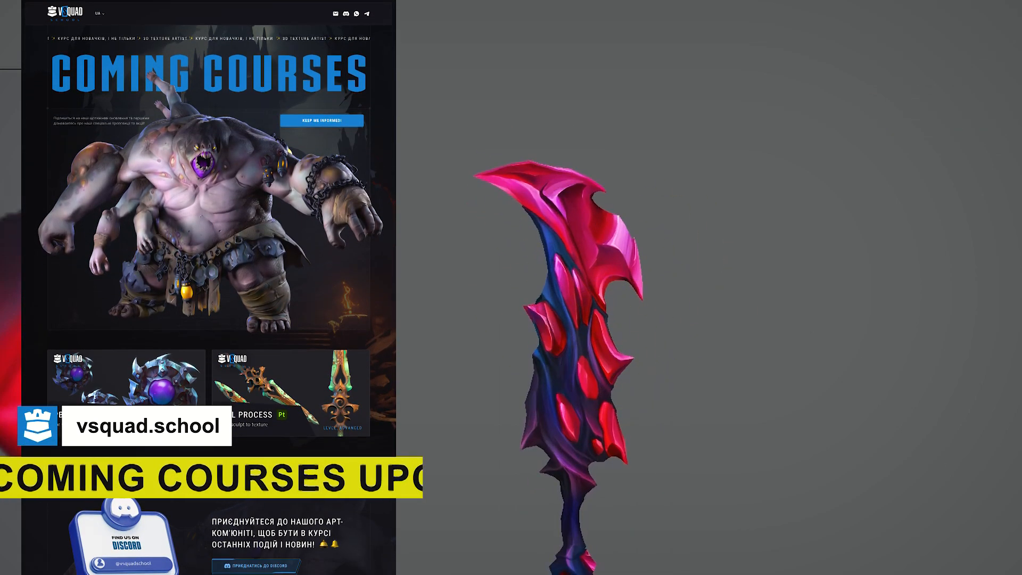
alt+right_drag(628, 298, 745, 287)
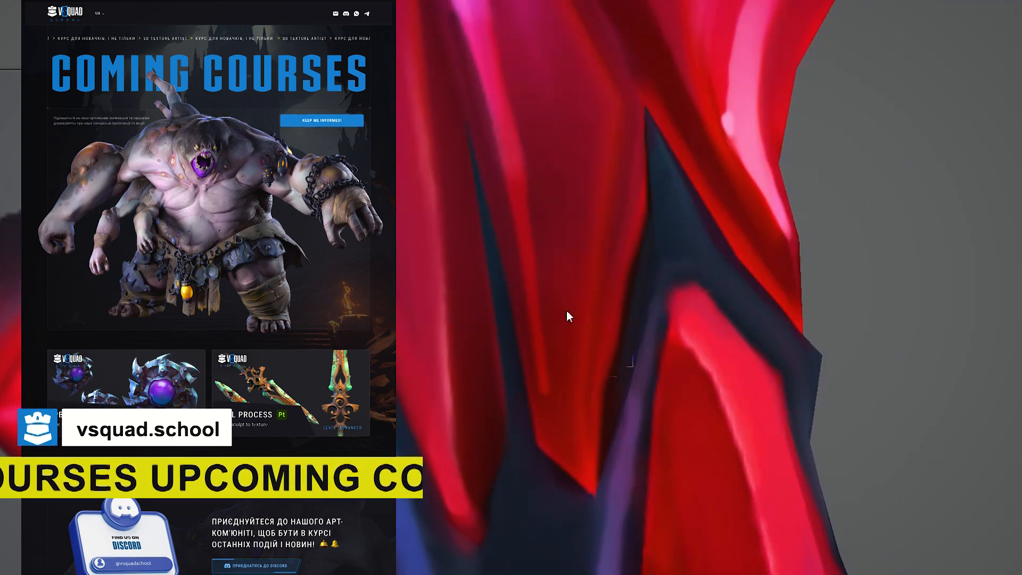
scroll(566, 311, down, 5)
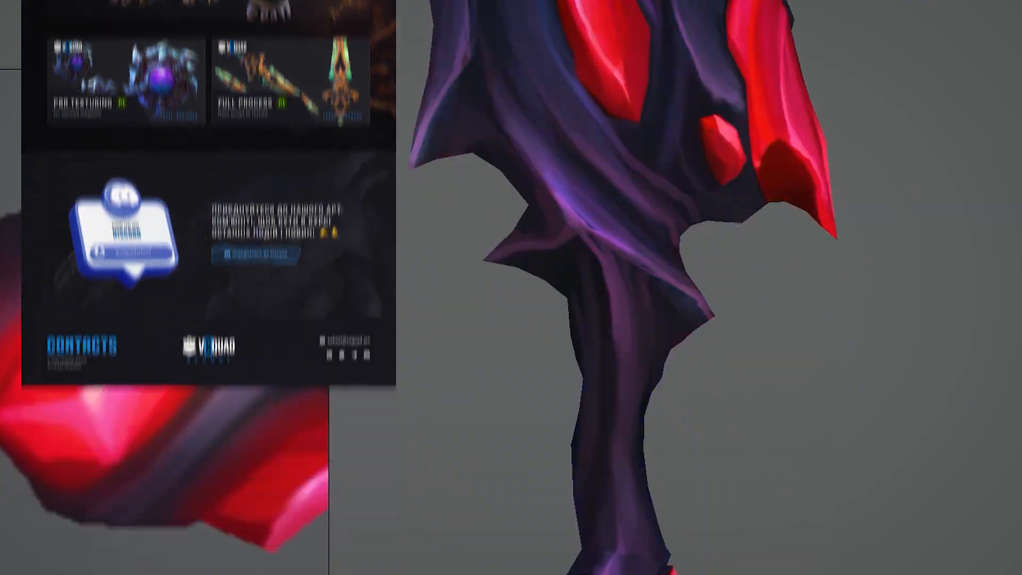
alt+middle_drag(596, 394, 562, 248)
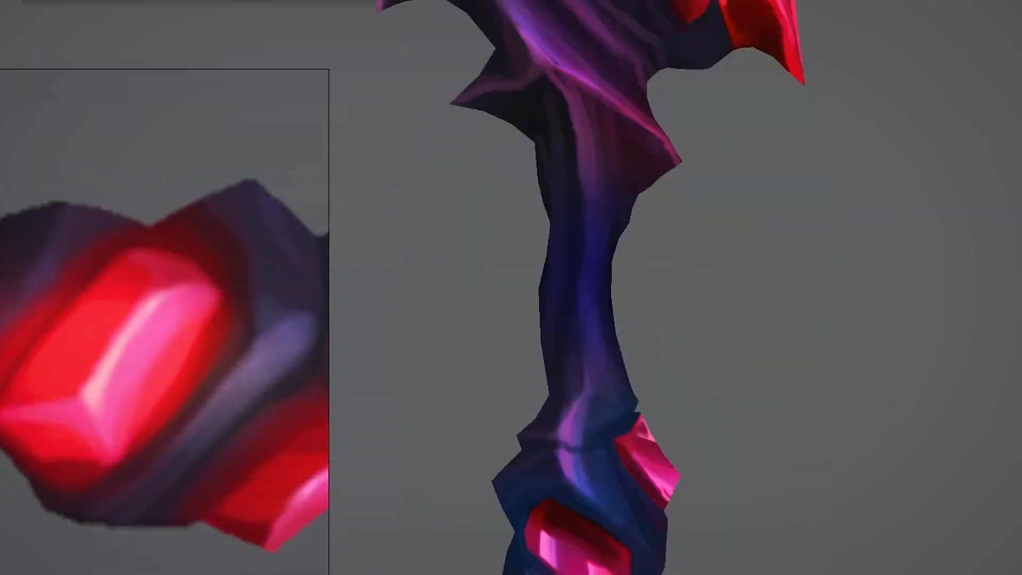
alt+middle_drag(561, 426, 563, 250)
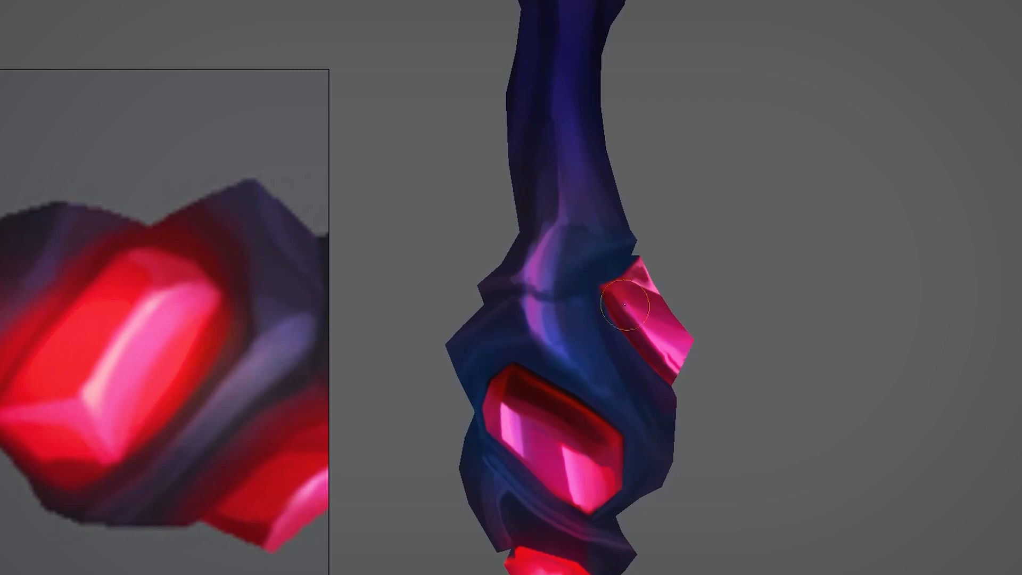
scroll(626, 305, down, 5)
alt+middle_drag(670, 128, 669, 395)
scroll(669, 396, down, 2)
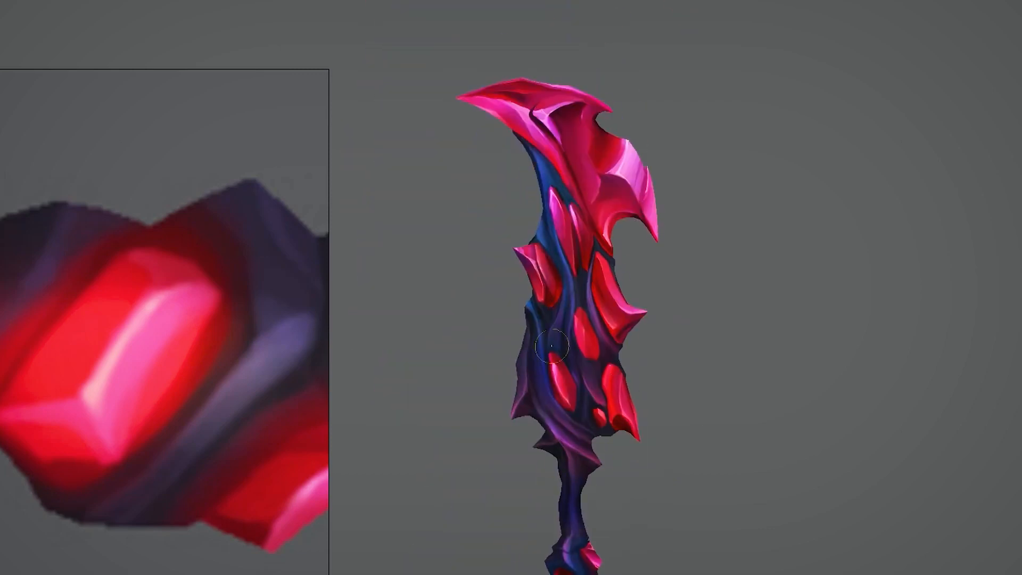
Examine the color transitions between the crystals and the dark body along the blade, close up and from farther away
scroll(551, 346, up, 2)
alt+right_drag(783, 362, 745, 416)
alt+middle_drag(602, 309, 533, 370)
alt+right_drag(533, 370, 537, 426)
alt+middle_drag(537, 426, 549, 367)
alt+right_drag(548, 368, 548, 320)
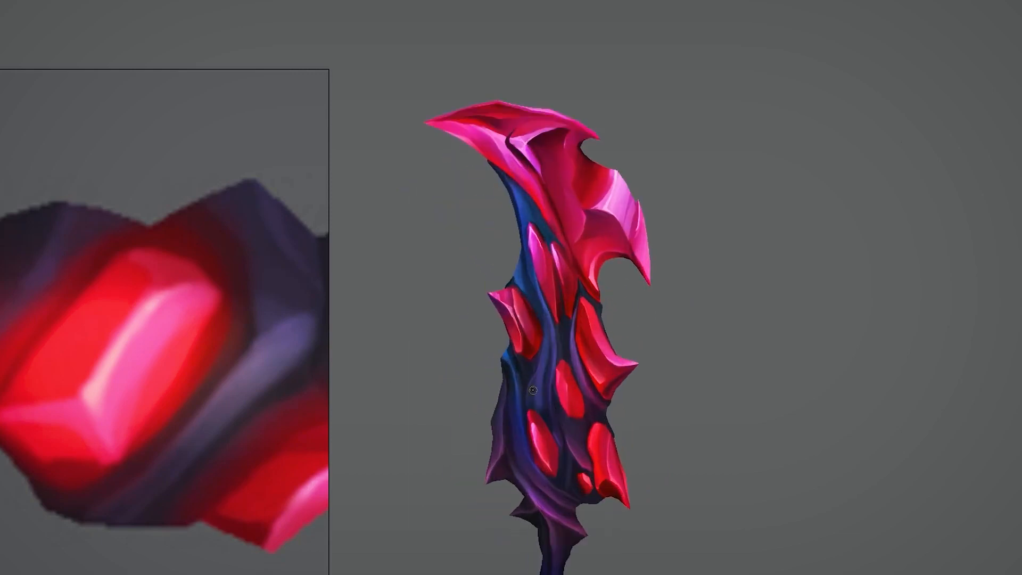
scroll(543, 334, up, 1)
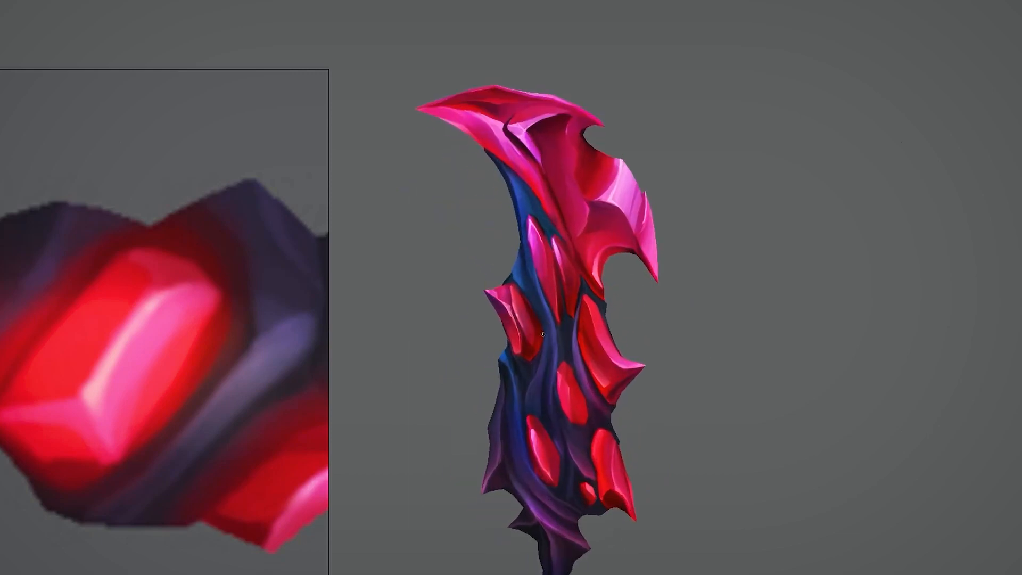
scroll(548, 334, down, 3)
scroll(542, 473, up, 6)
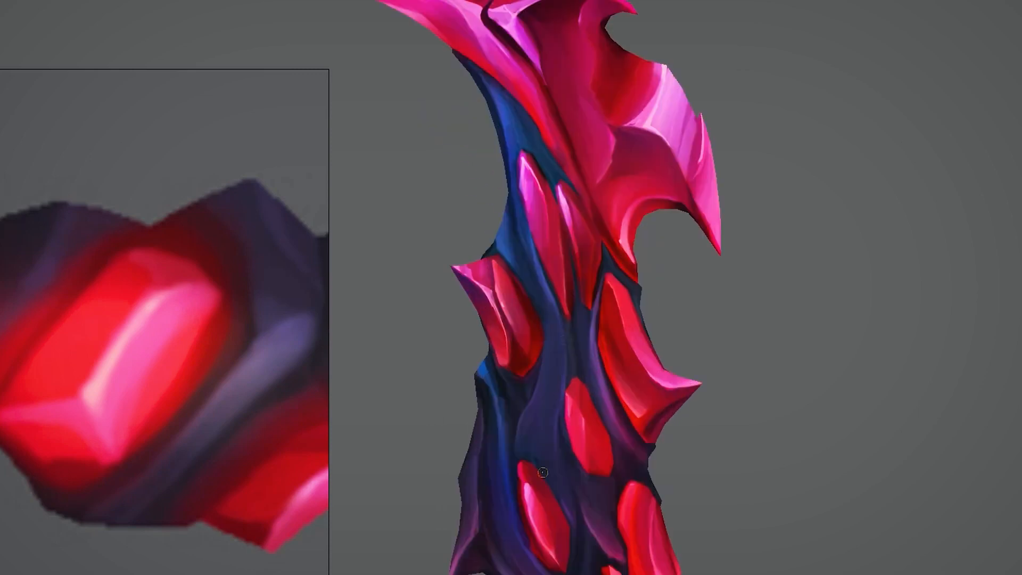
alt+right_drag(472, 289, 479, 317)
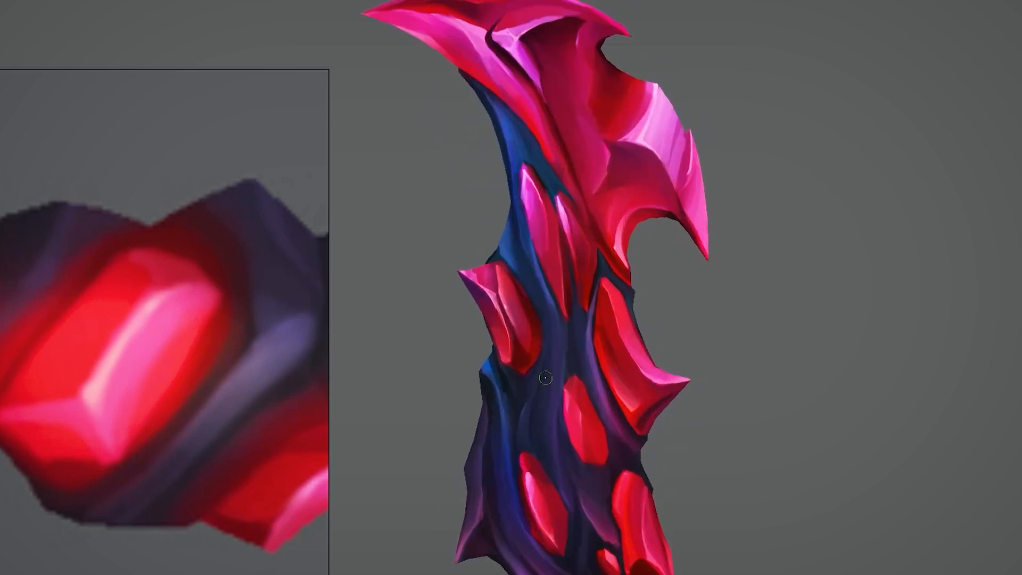
alt+middle_drag(546, 376, 535, 266)
alt+right_drag(548, 372, 577, 451)
alt+middle_drag(576, 452, 566, 540)
alt+right_drag(566, 541, 574, 467)
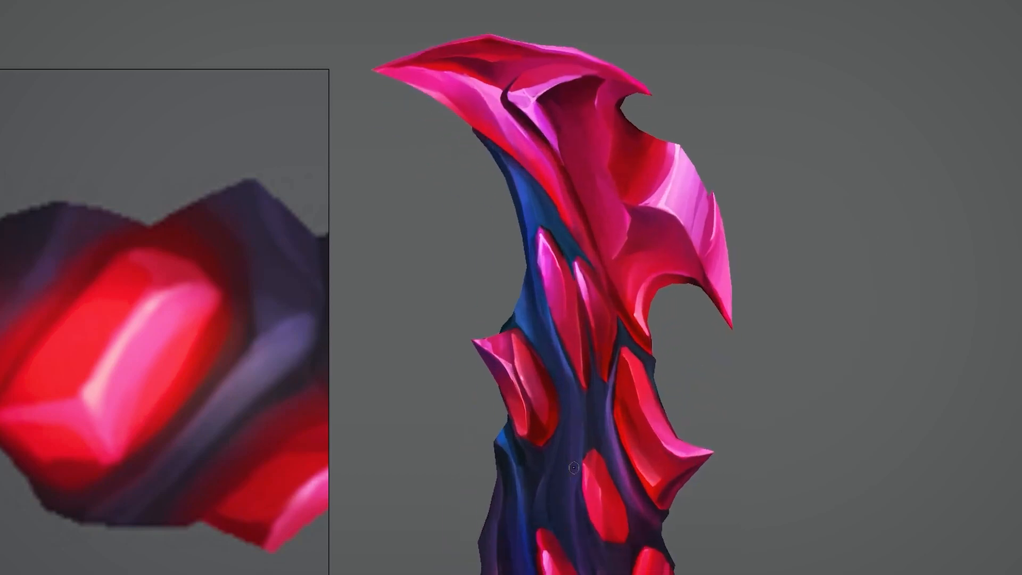
alt+right_drag(528, 317, 526, 339)
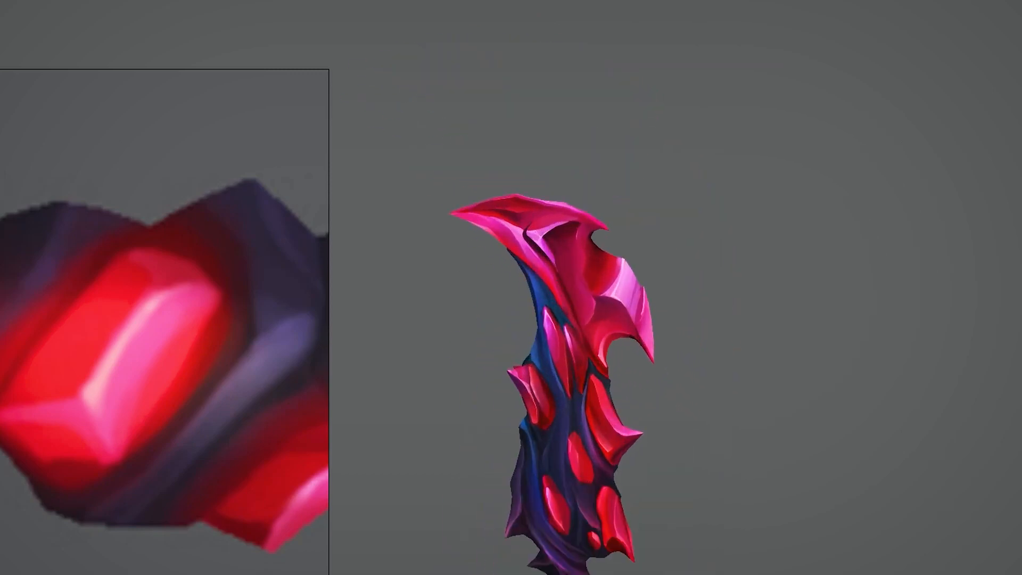
alt+right_drag(578, 277, 584, 346)
alt+middle_drag(571, 263, 563, 216)
alt+right_drag(563, 319, 565, 255)
Zoom out the reference board and narrow its window to leave more room for the sword
scroll(96, 359, down, 10)
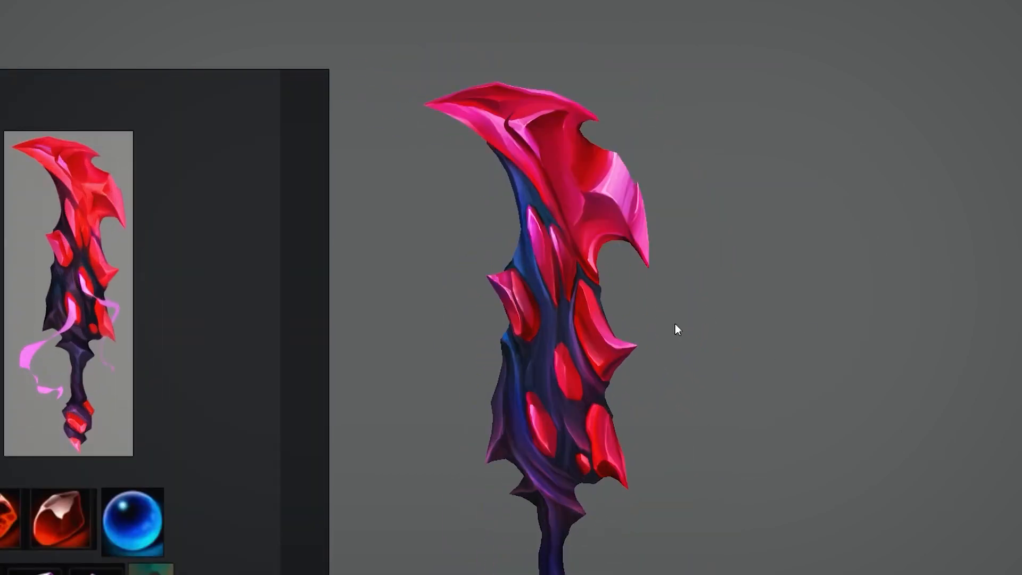
alt+right_drag(675, 323, 672, 351)
alt+middle_drag(692, 277, 730, 326)
alt+right_drag(864, 194, 857, 213)
drag(229, 298, 206, 288)
alt+right_drag(946, 194, 940, 229)
drag(306, 298, 129, 299)
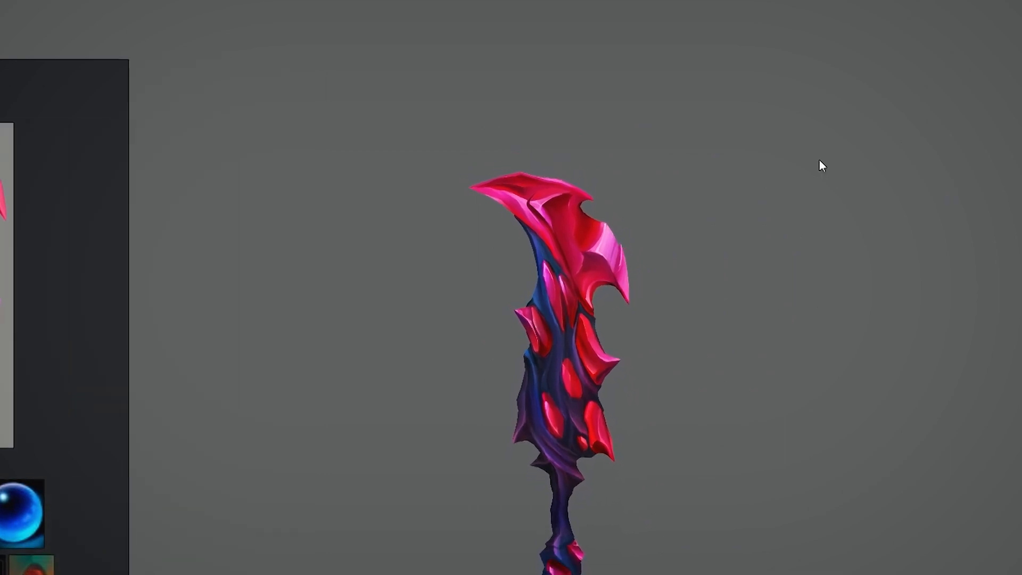
Soften the blue tint on the dark body of the upper blade below the large tip crystal
alt+drag(692, 223, 660, 240)
mouse_move(538, 266)
alt+right_down()
mouse_move(528, 240)
mouse_move(537, 258)
alt+right_up()
mouse_move(531, 286)
alt+mouse_down()
mouse_move(533, 272)
mouse_move(670, 261)
mouse_move(538, 274)
alt+mouse_up()
alt+right_drag(799, 85, 799, 48)
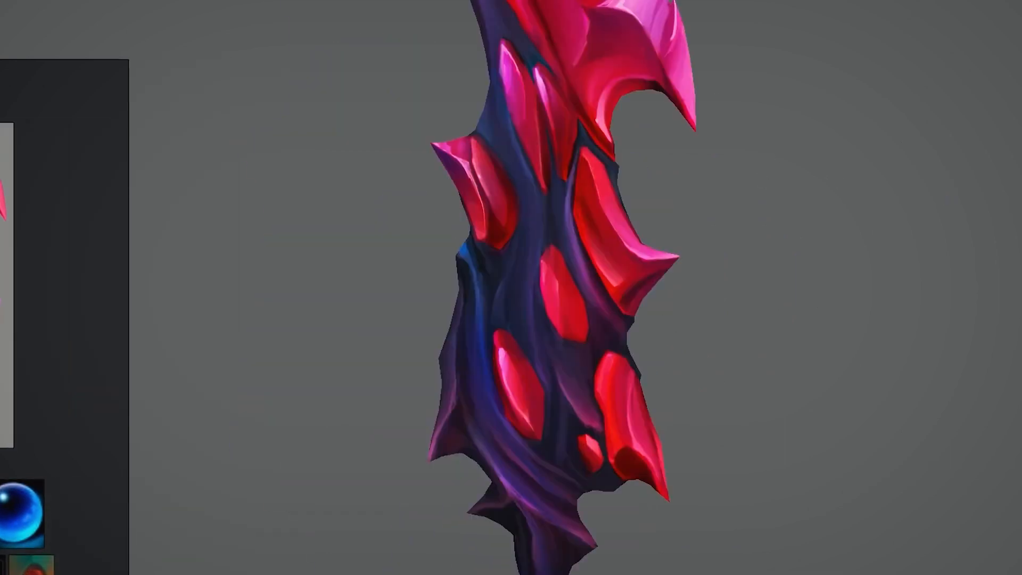
alt+right_drag(617, 197, 616, 178)
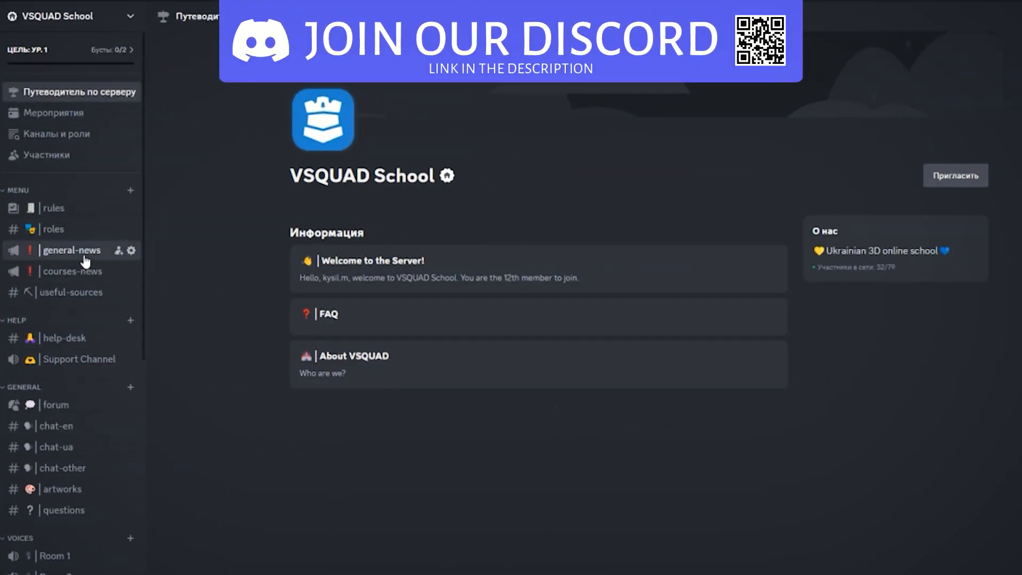
Switch to Discord, open the VSQUAD School general-news channel and enlarge the posted dagger image
click(79, 252)
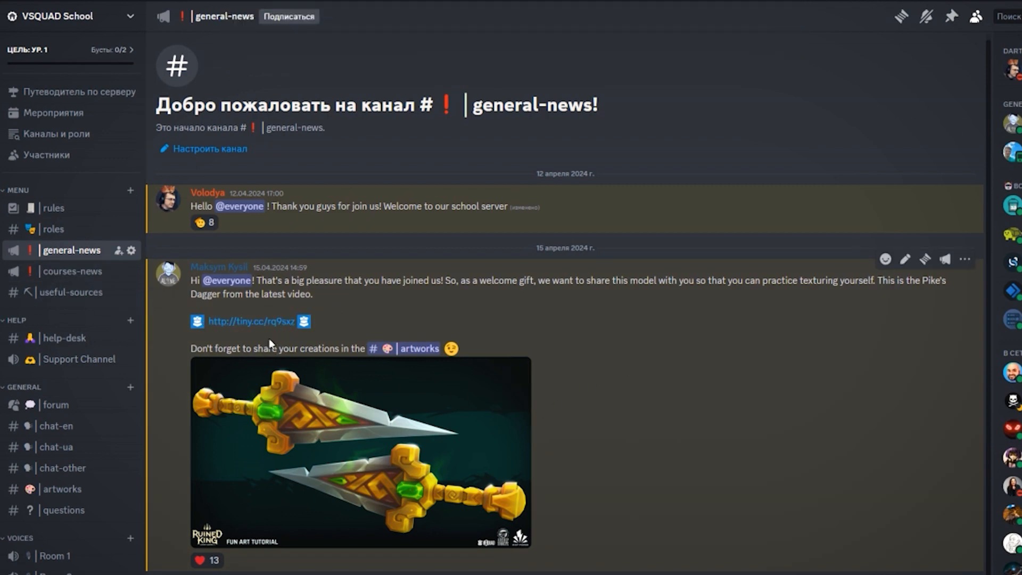
click(380, 413)
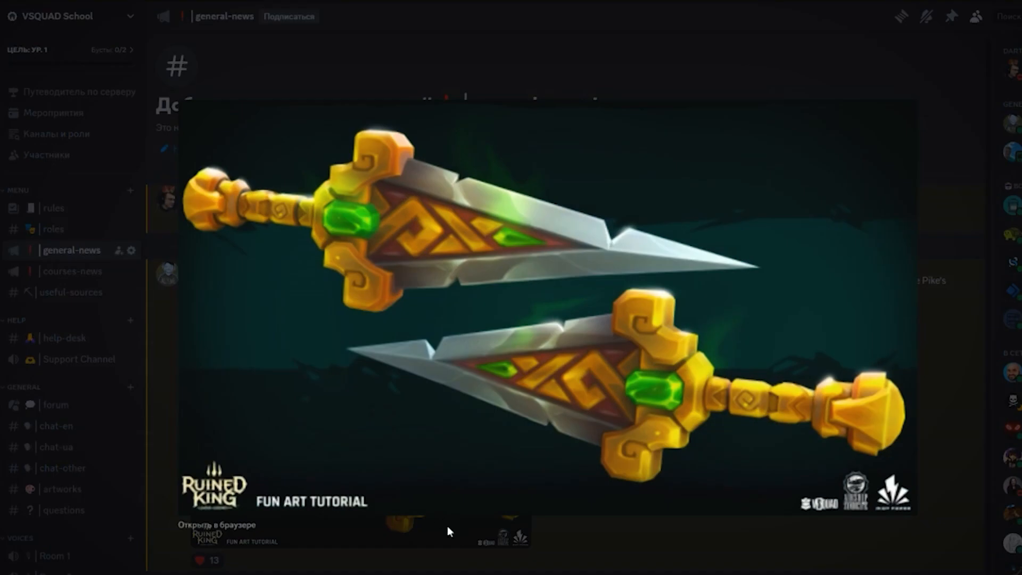